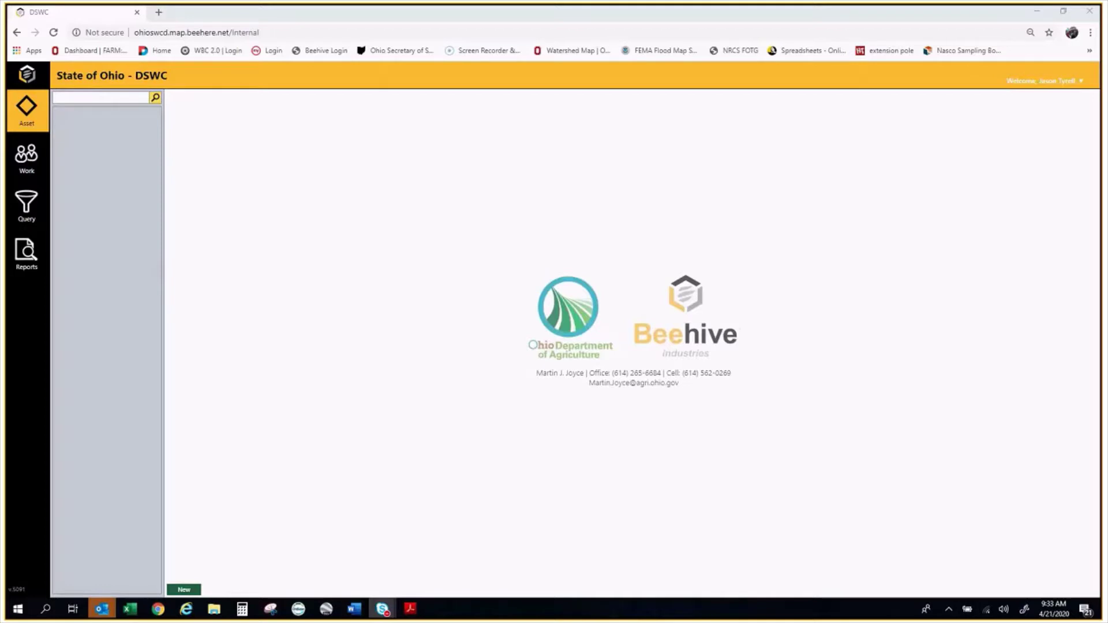
Switch to the filled Pollution Complaint Intake Form PDF in Acrobat Reader
key(alt+Tab)
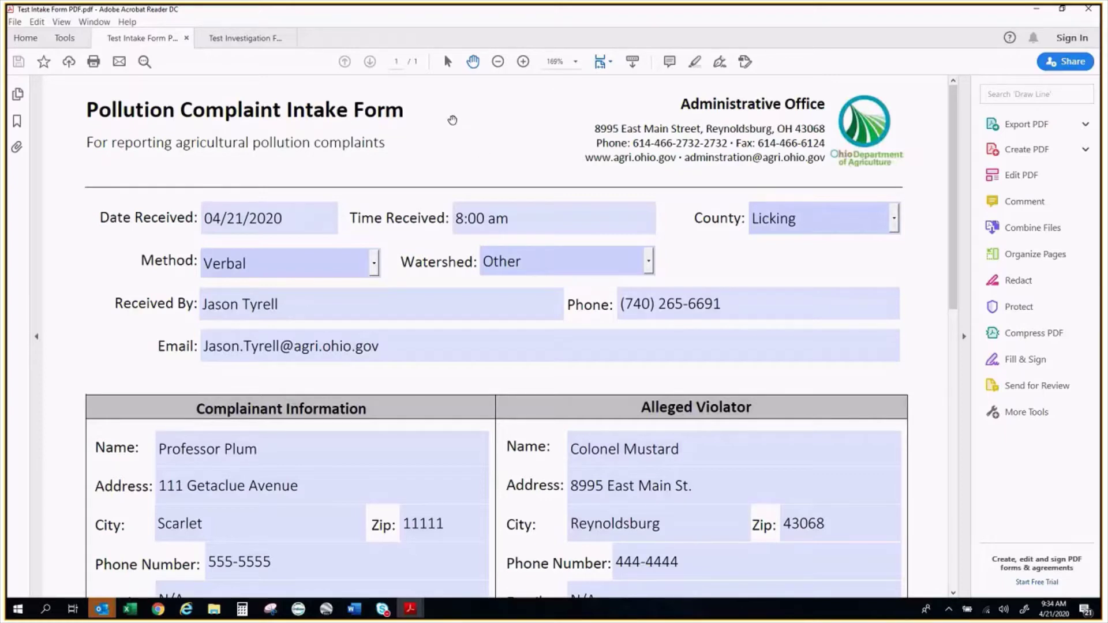
Read through the intake form's hog manure complaint details, then bring up the Test Investigation Form
scroll(433, 200, down, 1)
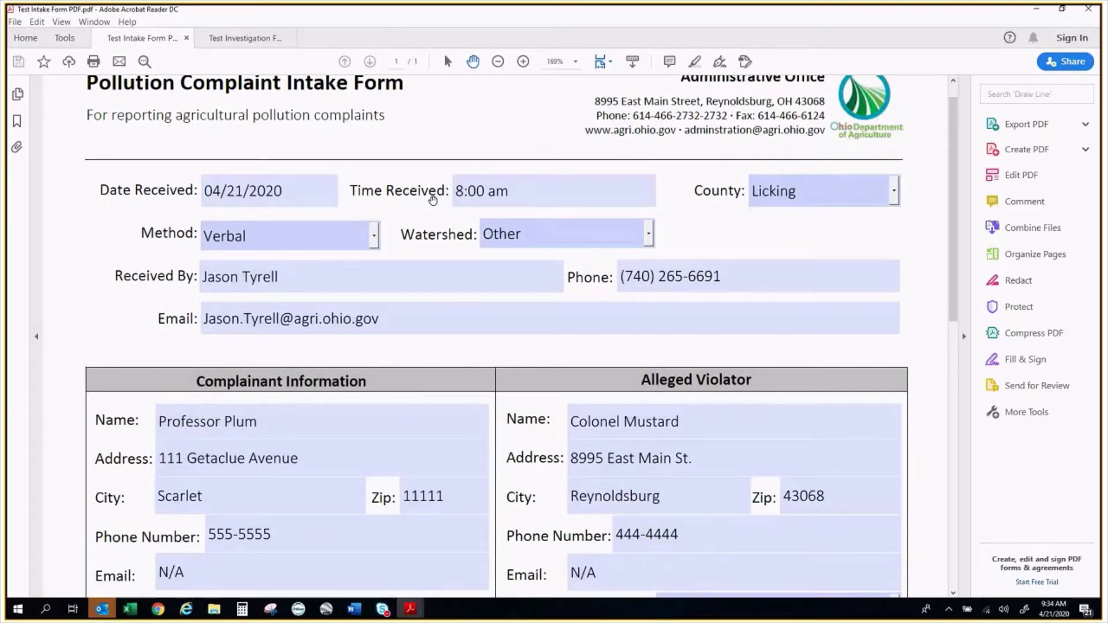
scroll(433, 200, down, 2)
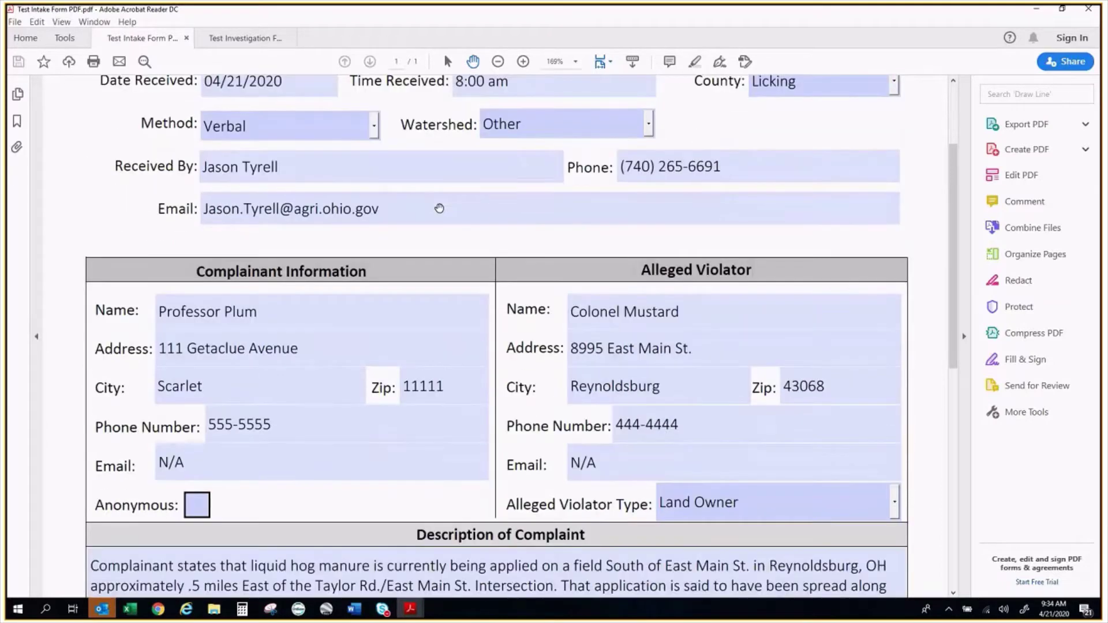
scroll(439, 208, down, 4)
scroll(446, 214, down, 2)
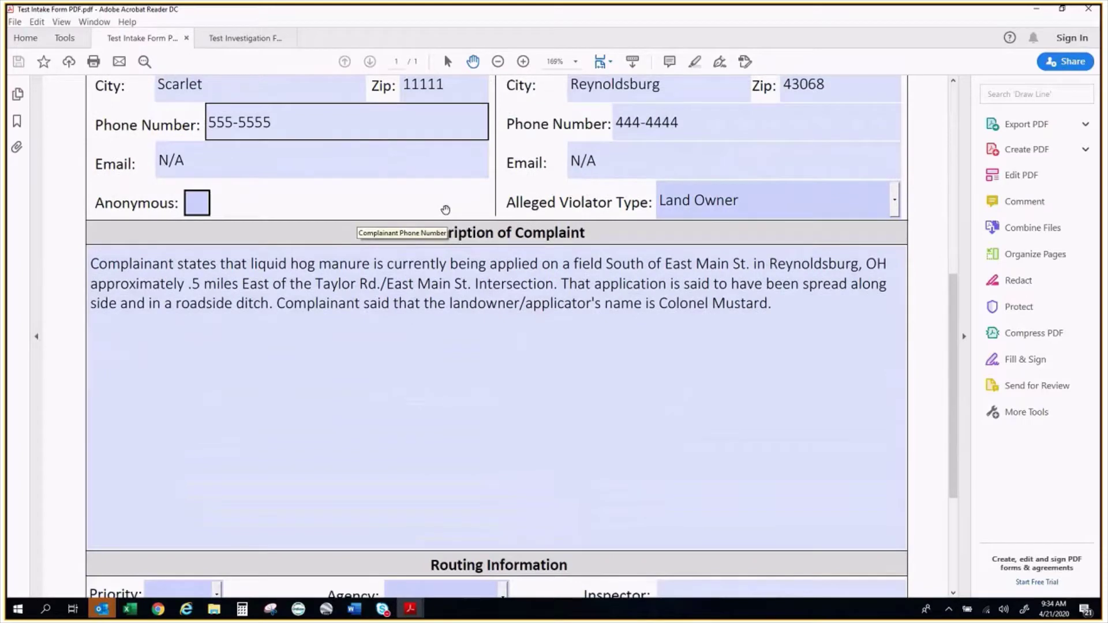
scroll(445, 210, down, 4)
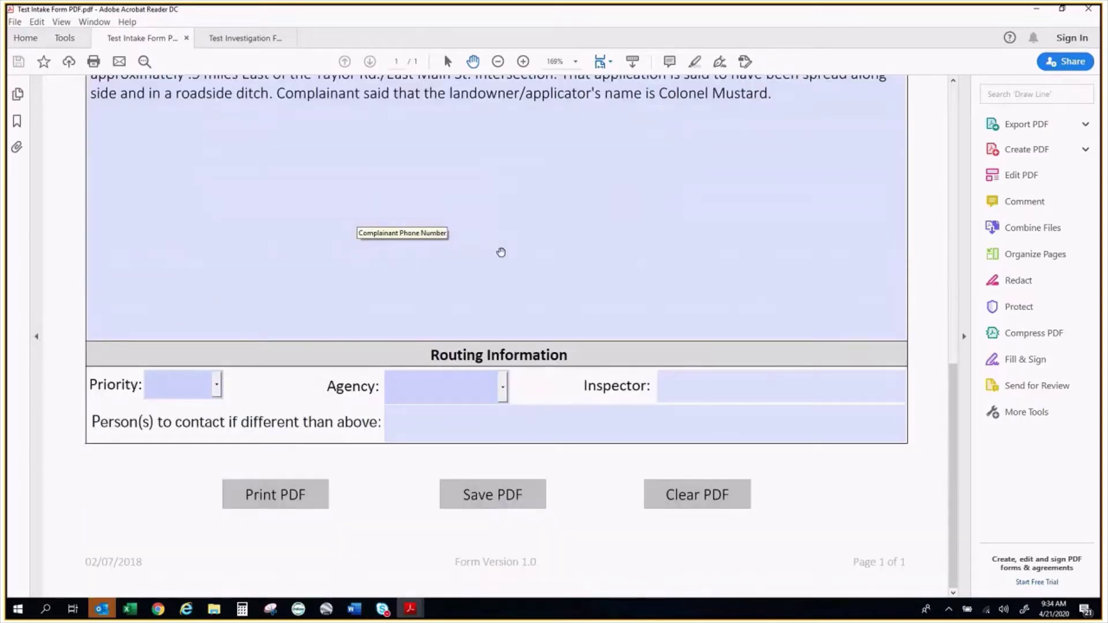
scroll(501, 252, up, 3)
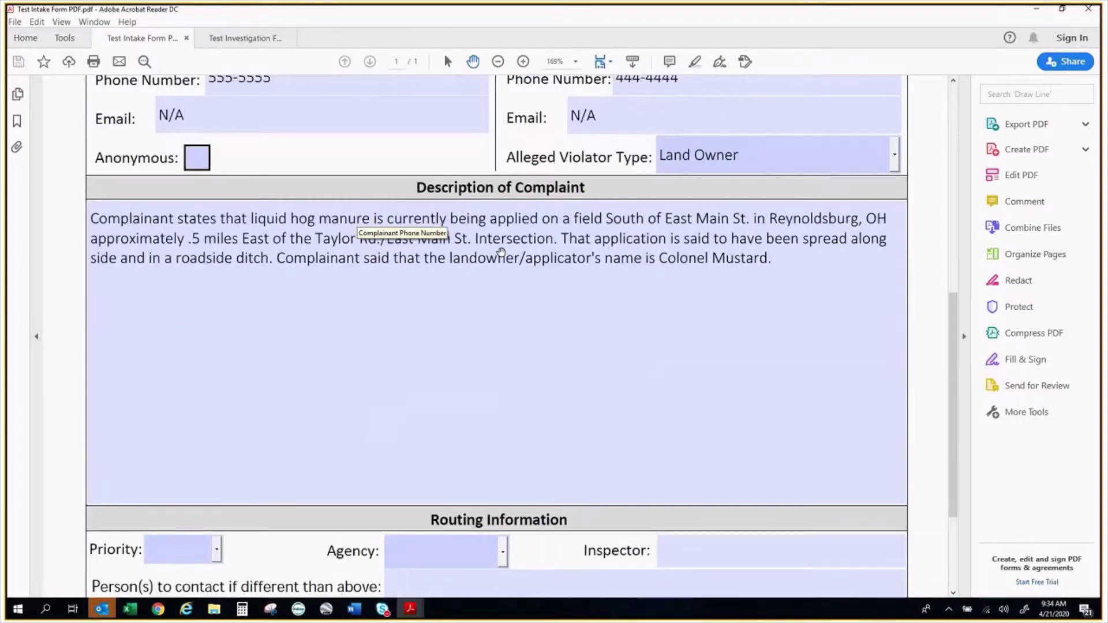
scroll(501, 252, up, 9)
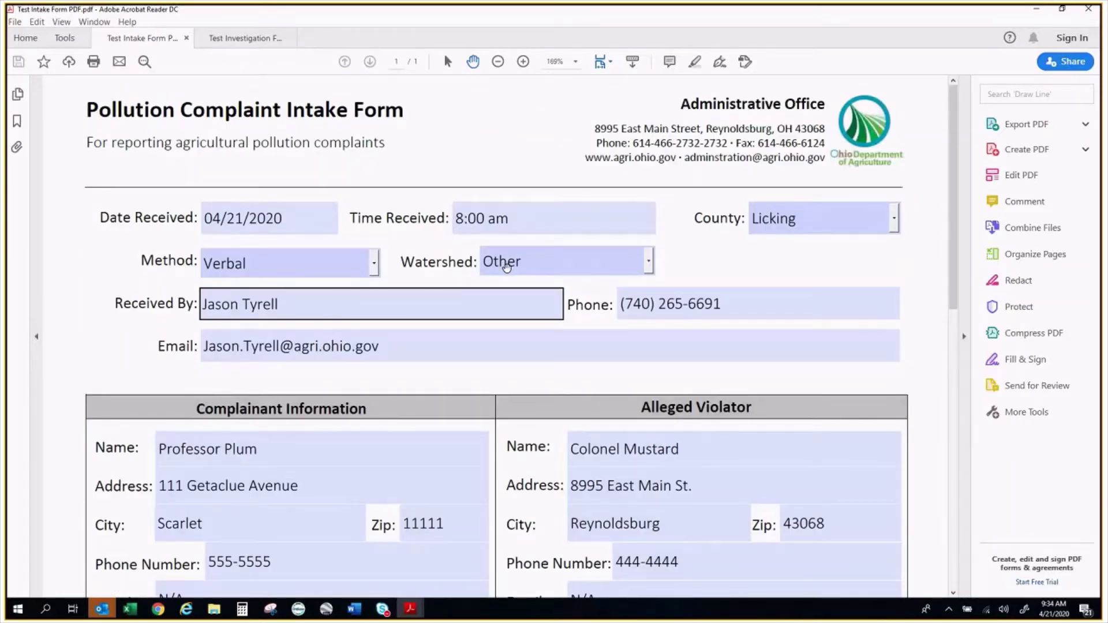
click(237, 40)
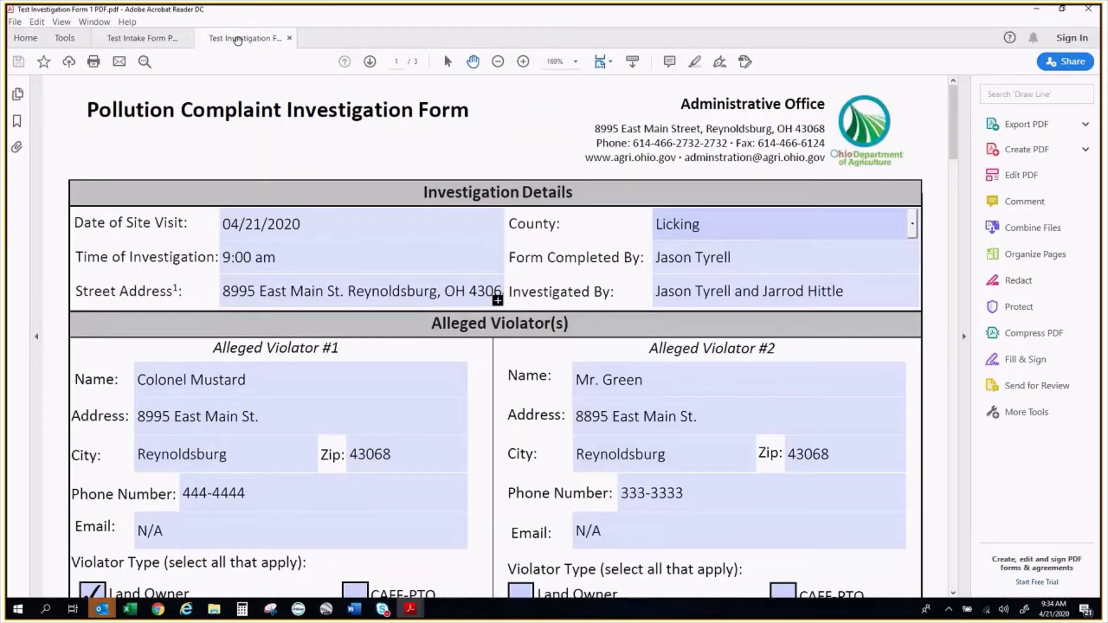
Review all three investigation form pages for violators, results and OEPA remarks, then return to the intake form
scroll(499, 148, down, 1)
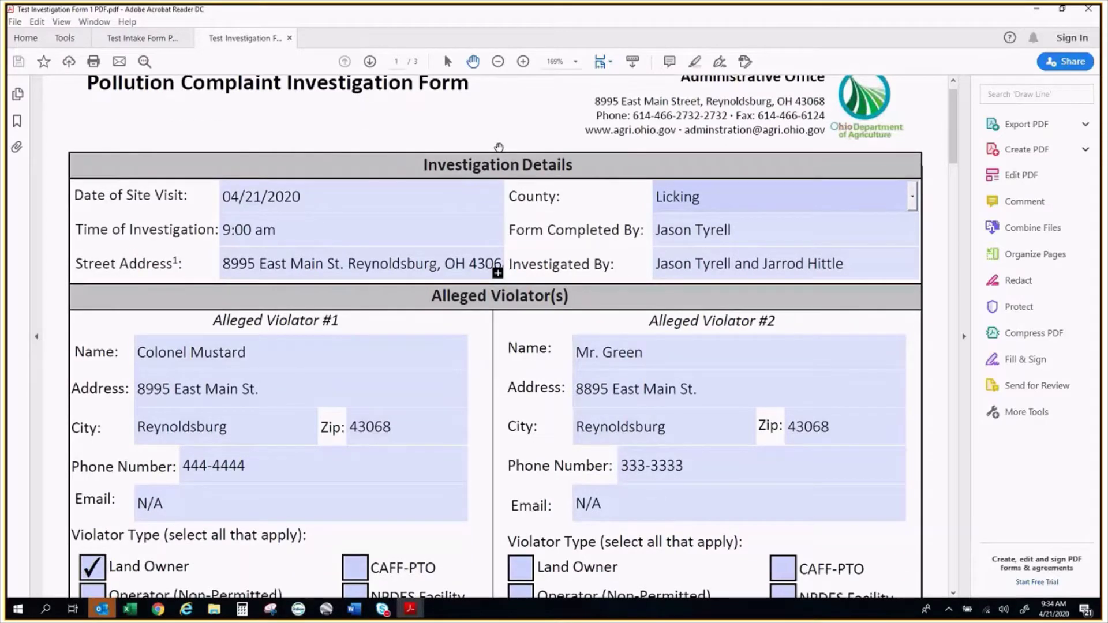
scroll(499, 148, down, 5)
scroll(497, 147, down, 18)
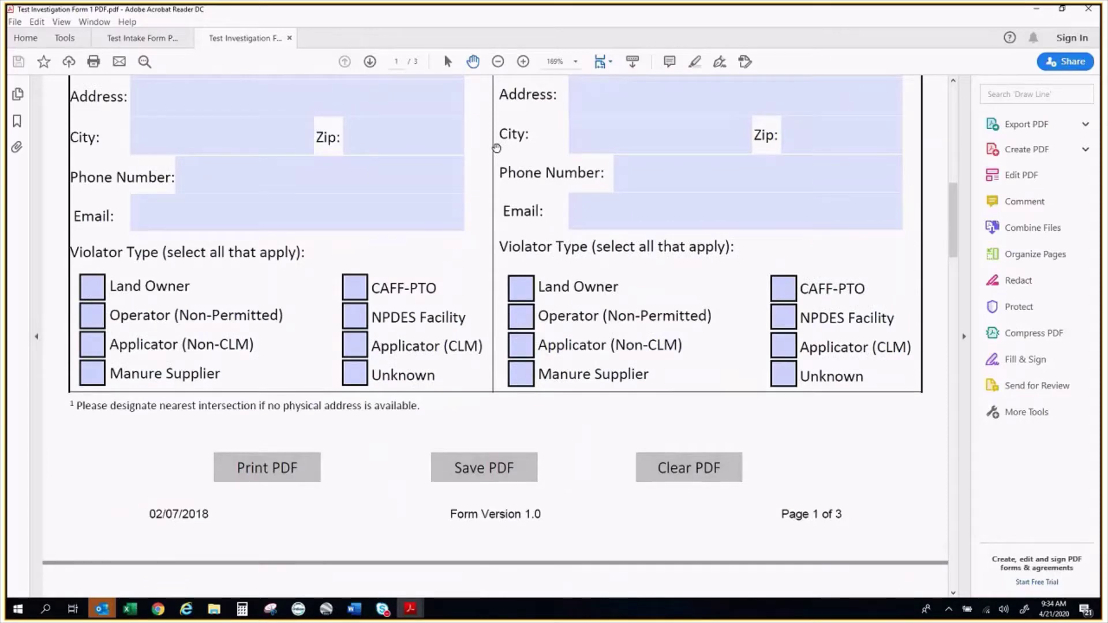
scroll(496, 148, down, 20)
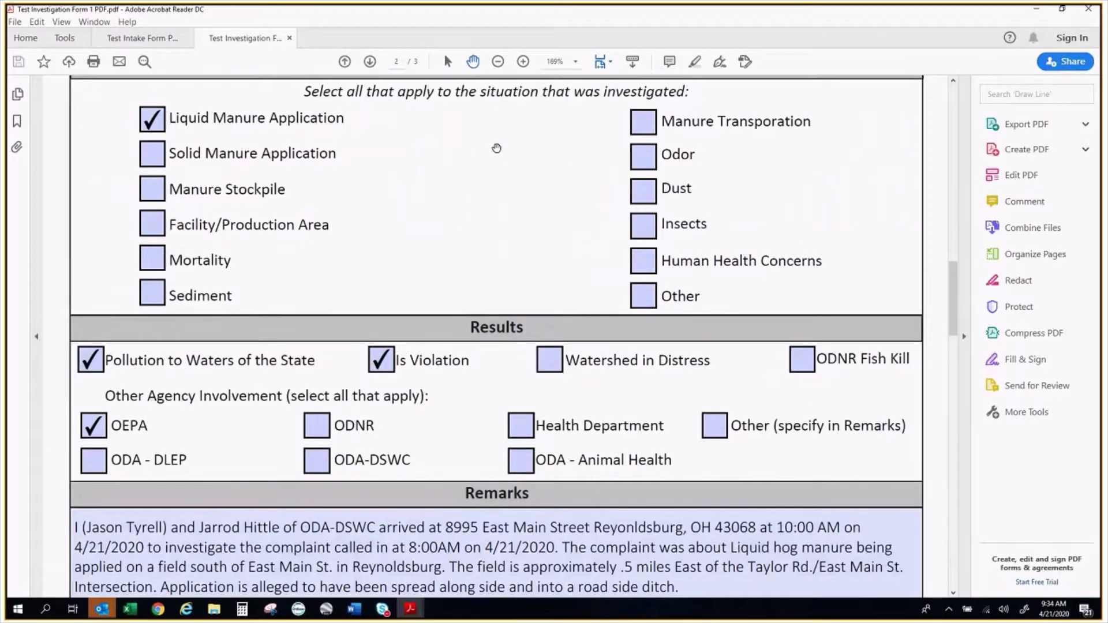
scroll(496, 149, down, 1)
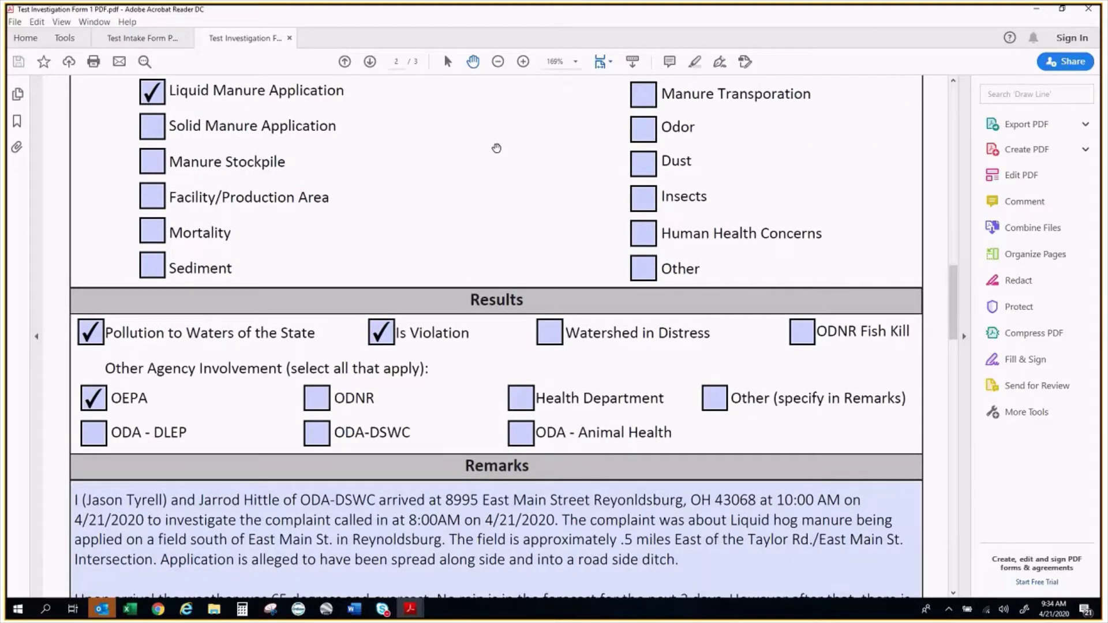
scroll(496, 148, down, 10)
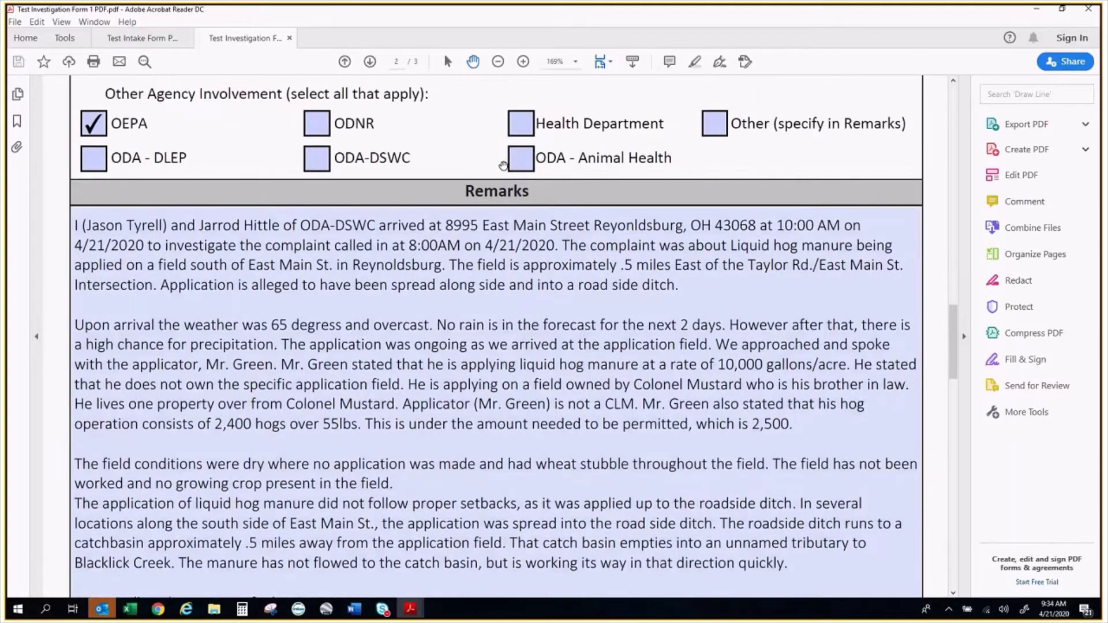
scroll(644, 315, down, 20)
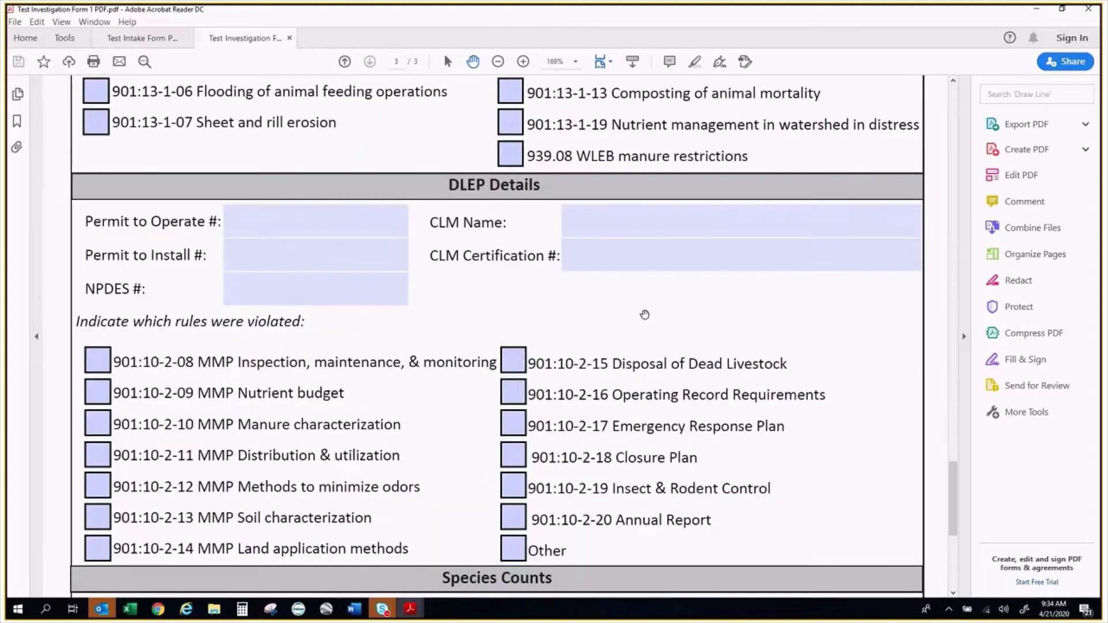
scroll(644, 314, up, 20)
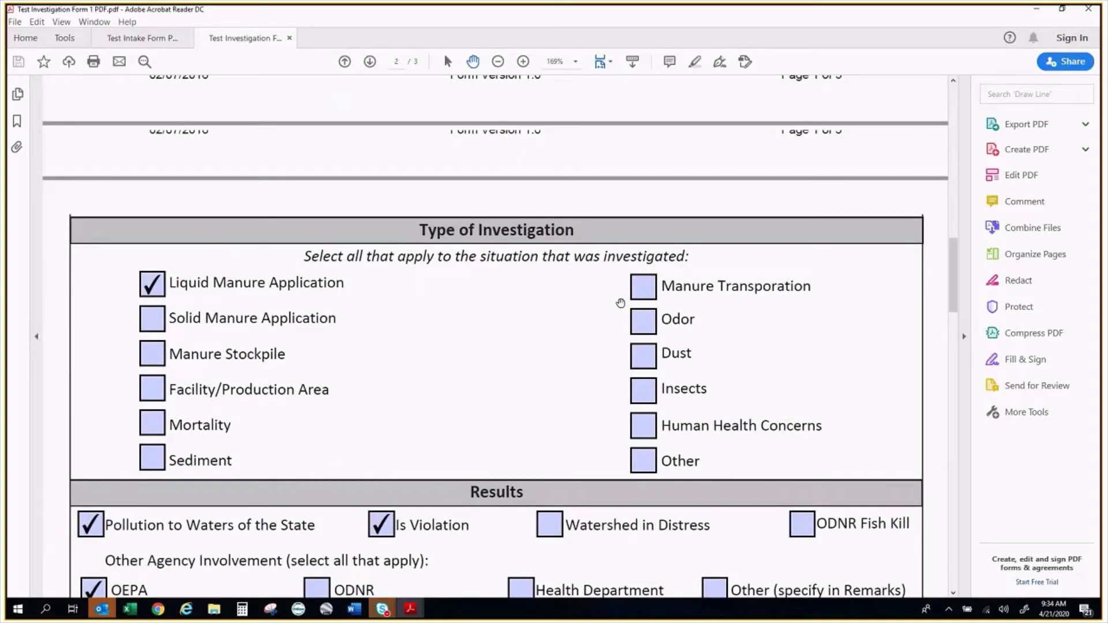
scroll(620, 303, up, 20)
click(141, 38)
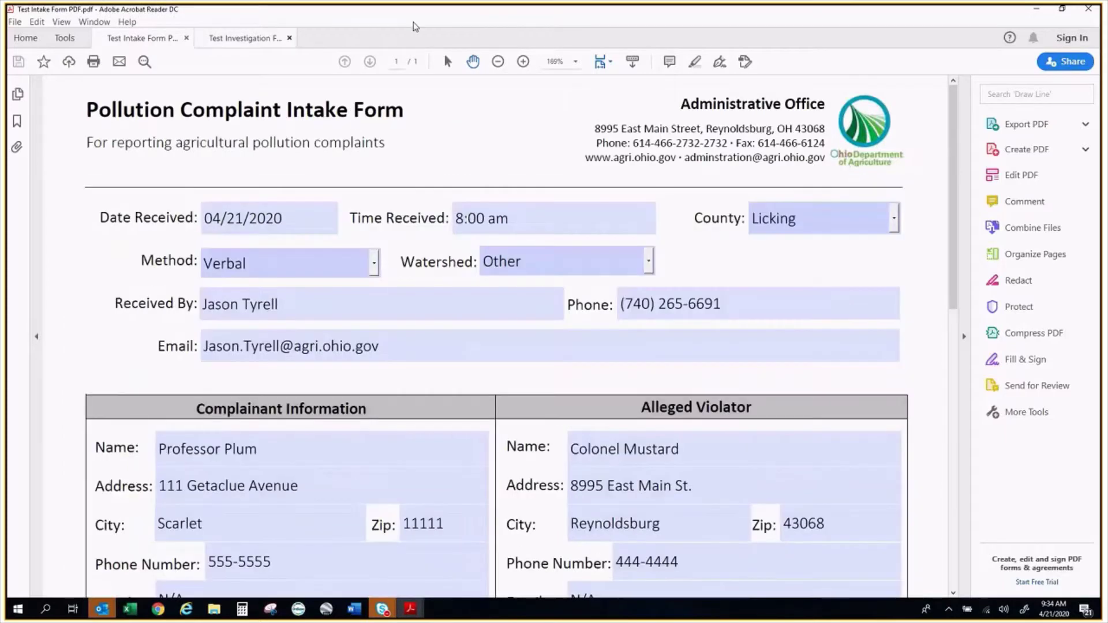
Return to the Beehive DSWC portal's Asset home page in Chrome
key(alt+Tab)
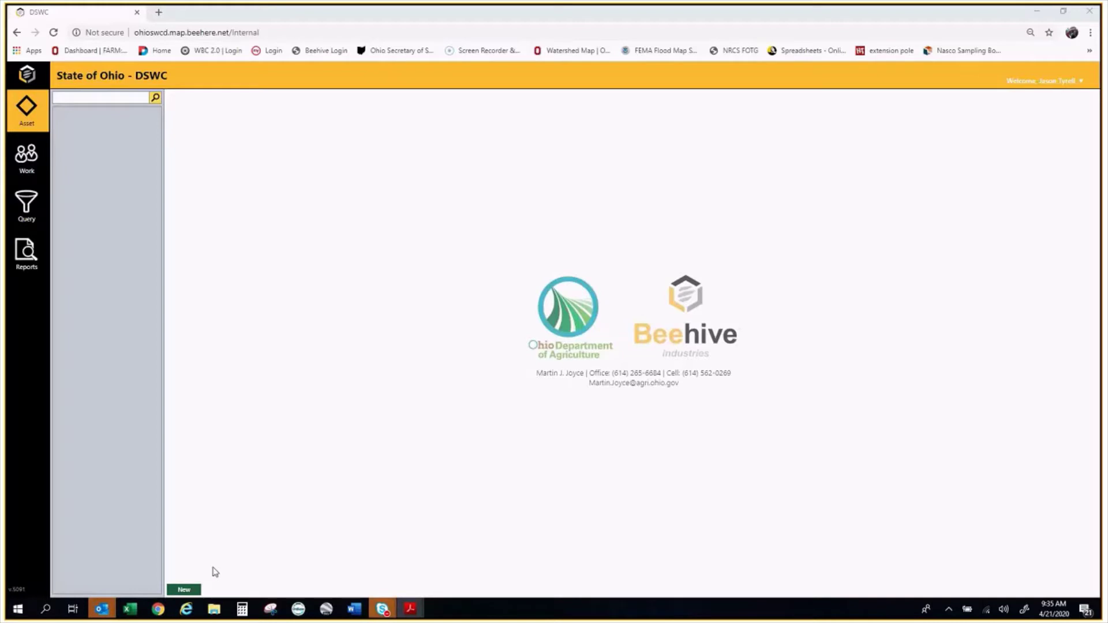
click(188, 591)
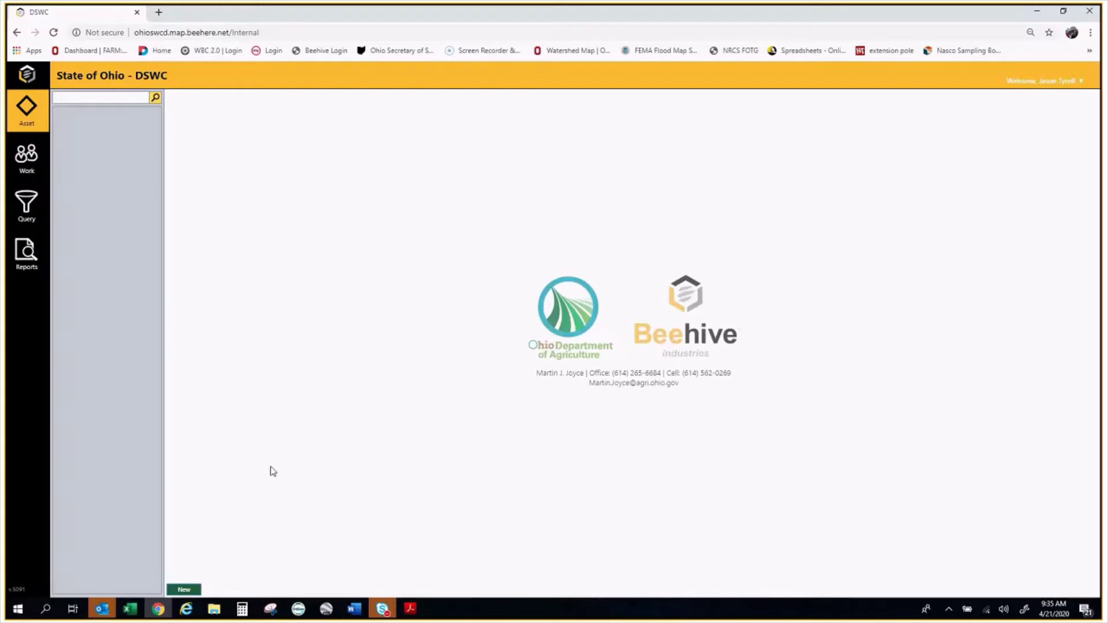
Create a new blank DSWC Project record with the cursor in its Name field
click(183, 590)
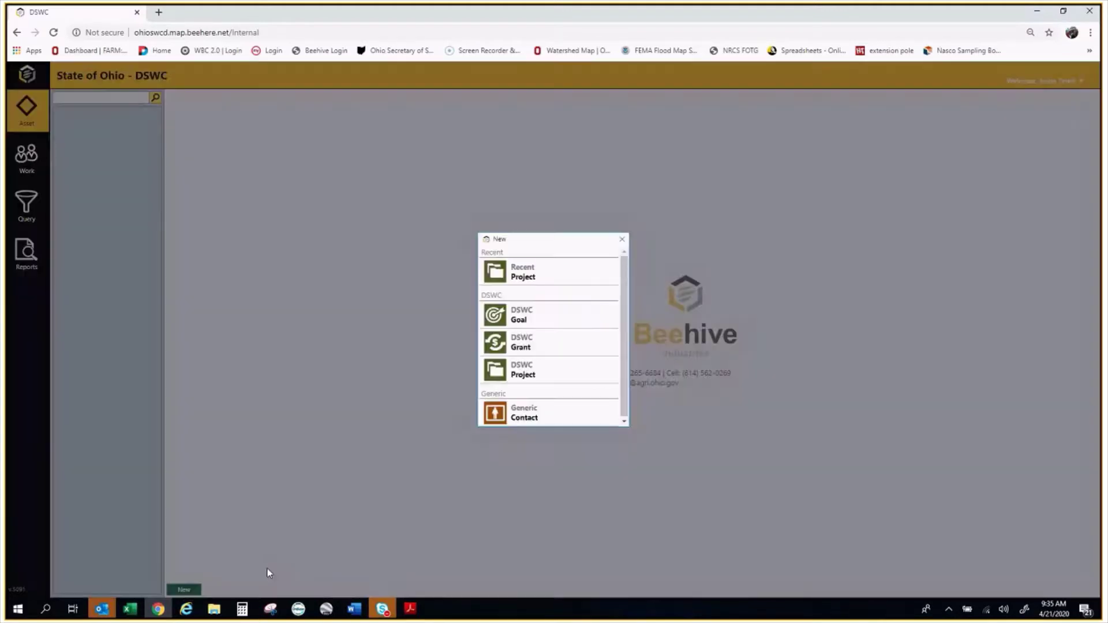
click(552, 373)
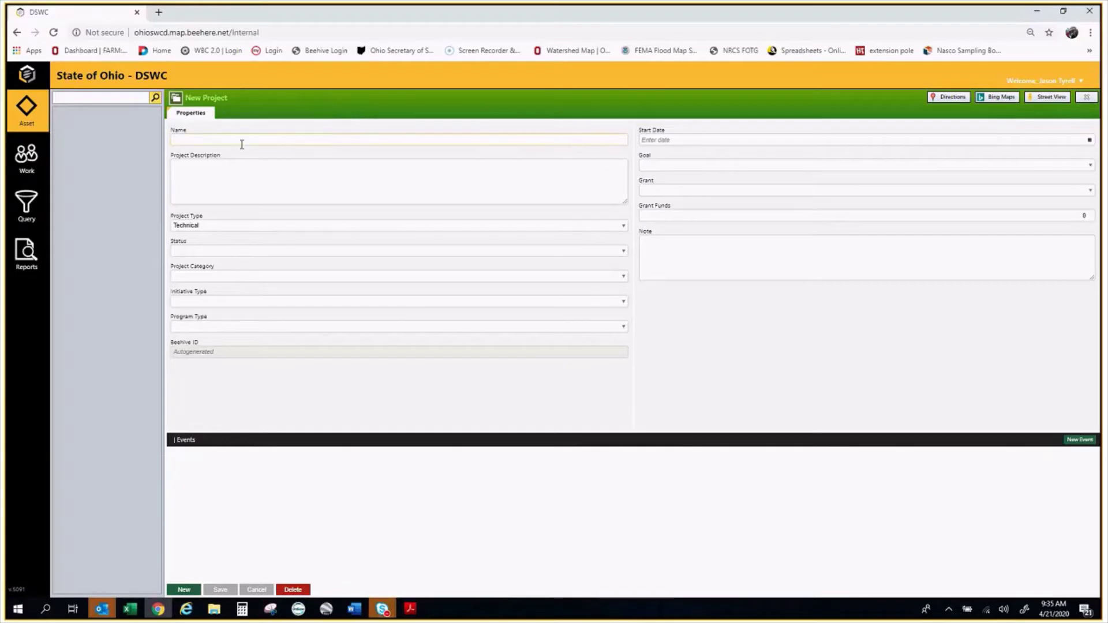
click(221, 138)
click(180, 140)
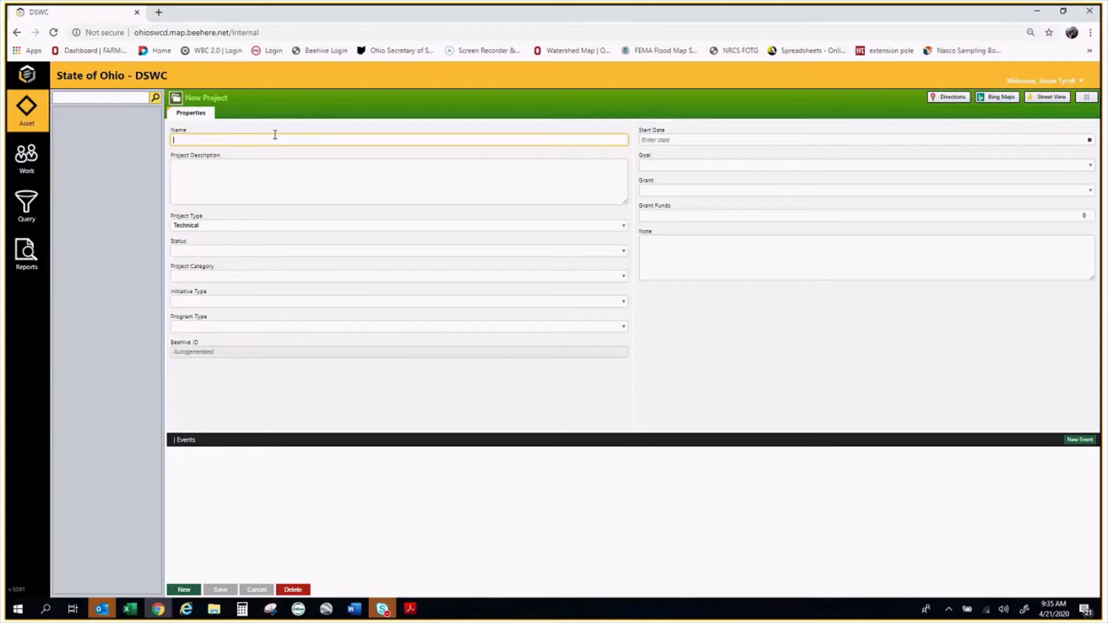
Name the project Licking-2020 plus the alleged violator's name; describe it as 'Licuid hog manure application complaint.'
text(Licking)
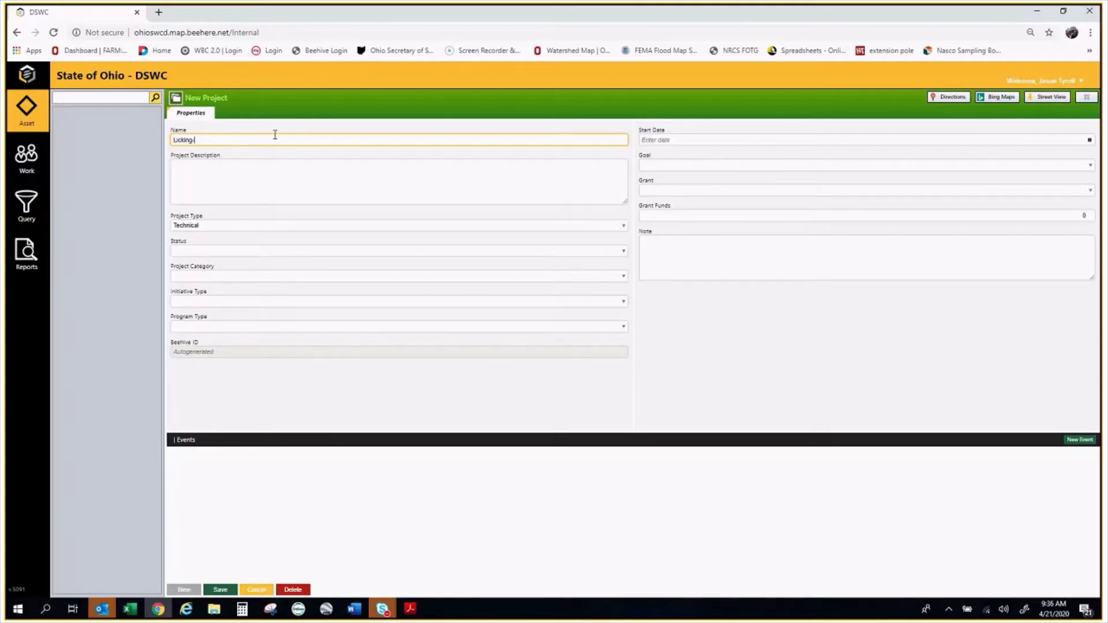
text(-2020-Colonel Mustard)
click(244, 175)
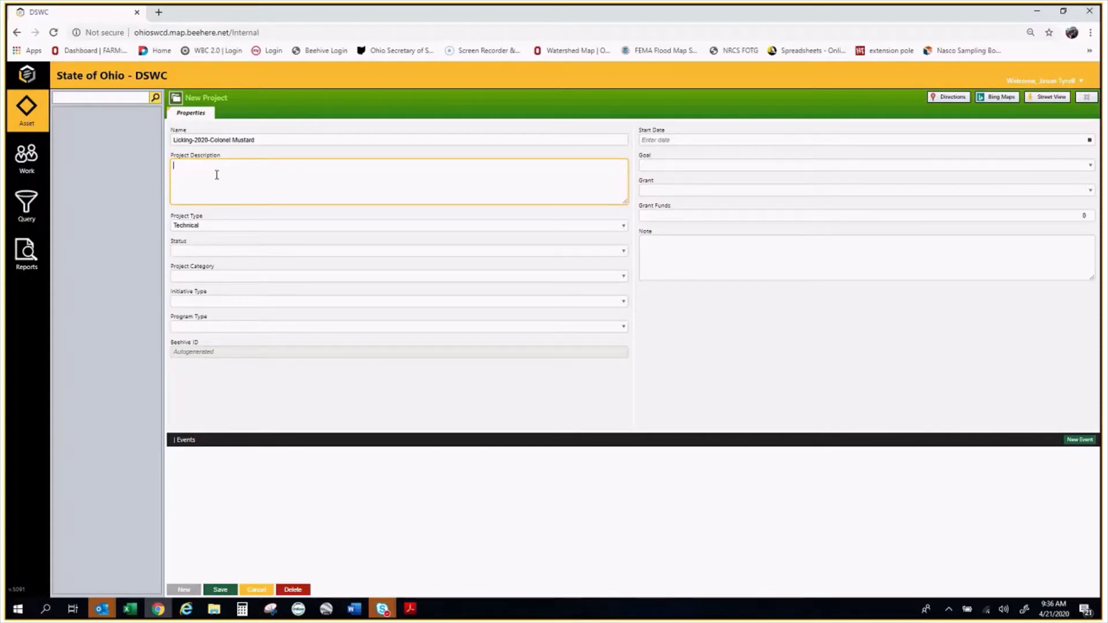
text(L)
text(ic)
text(uid hog )
text(manure ap)
text(plica)
text(ti)
text(on complaint.)
Set the project type to Pollution Complaint and the status to Open
click(241, 225)
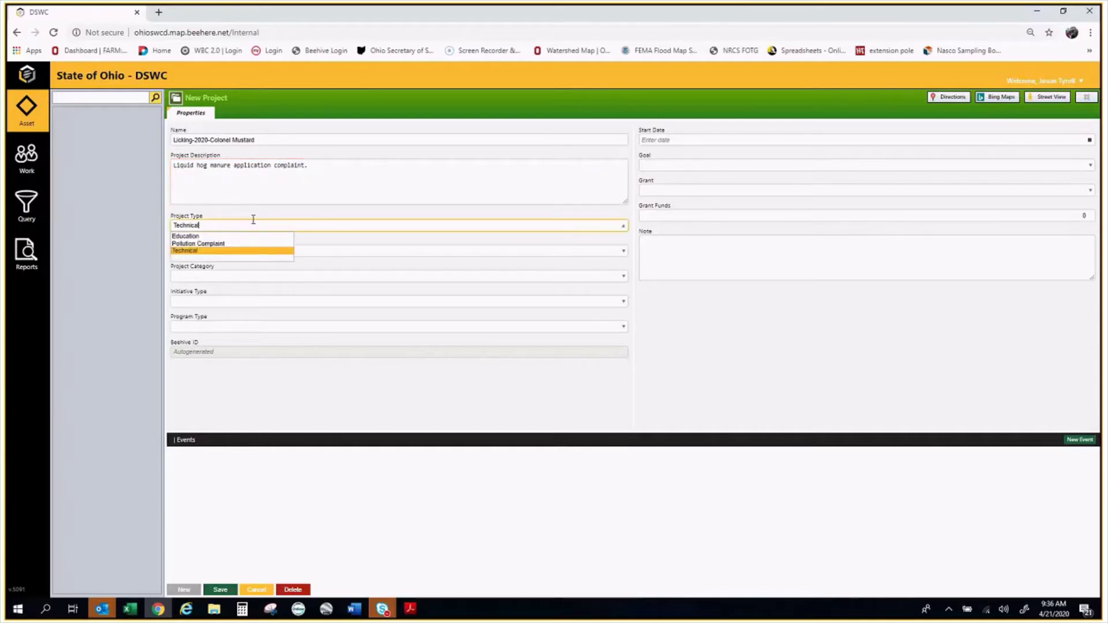
click(224, 247)
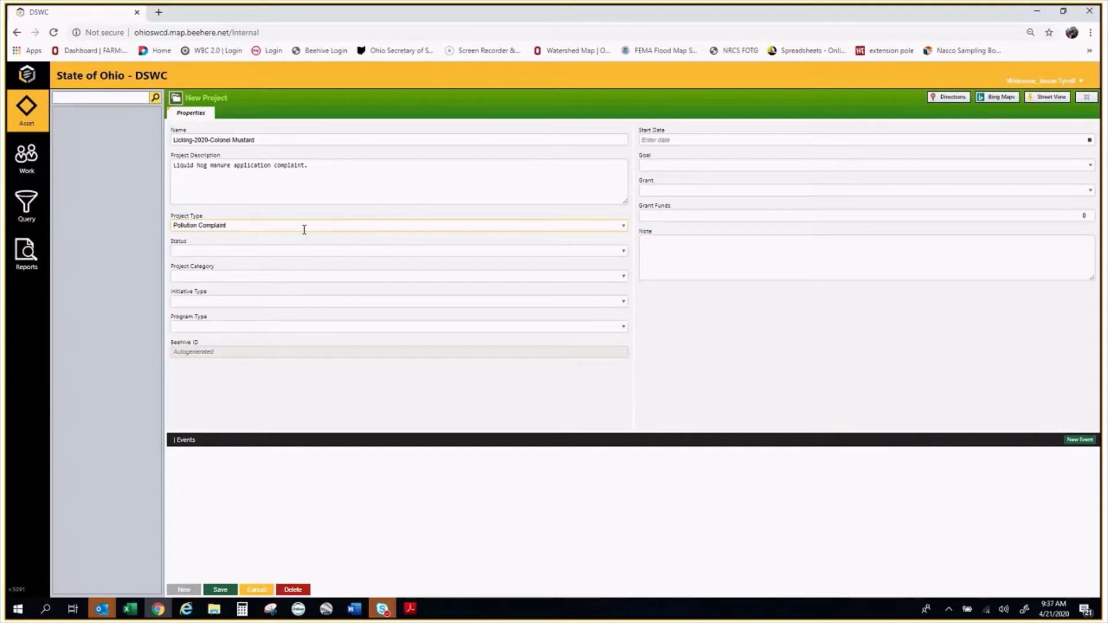
click(233, 231)
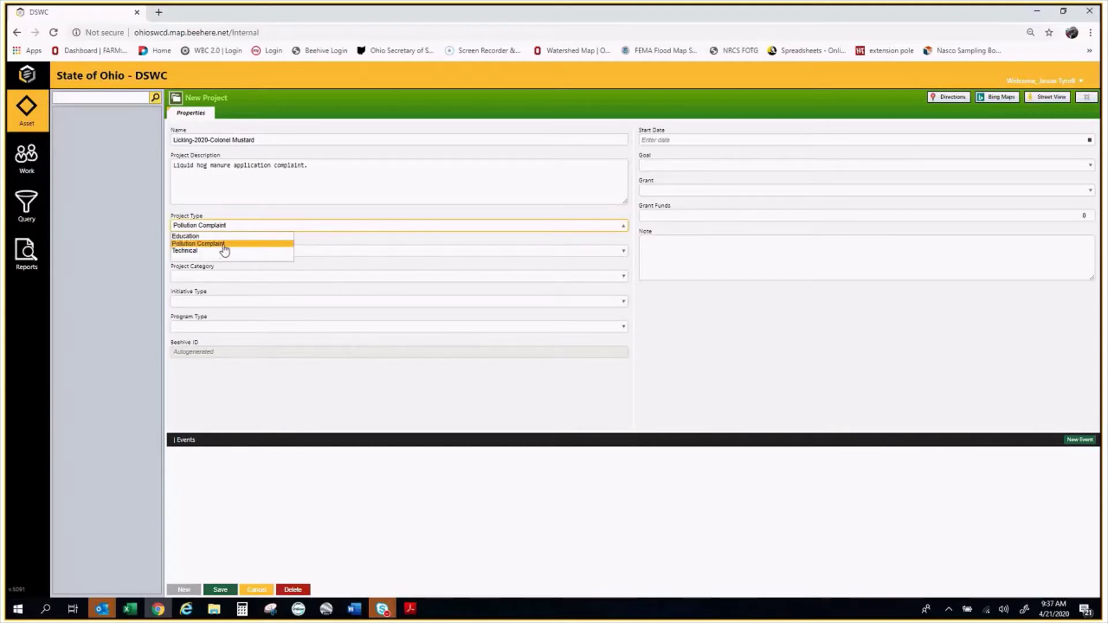
click(223, 243)
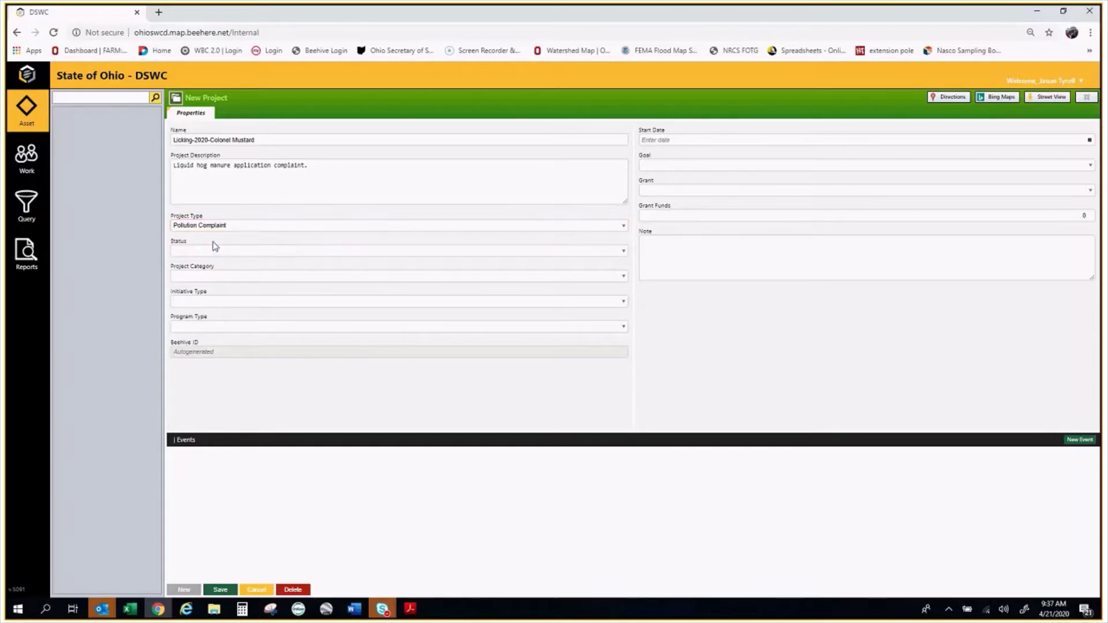
click(215, 248)
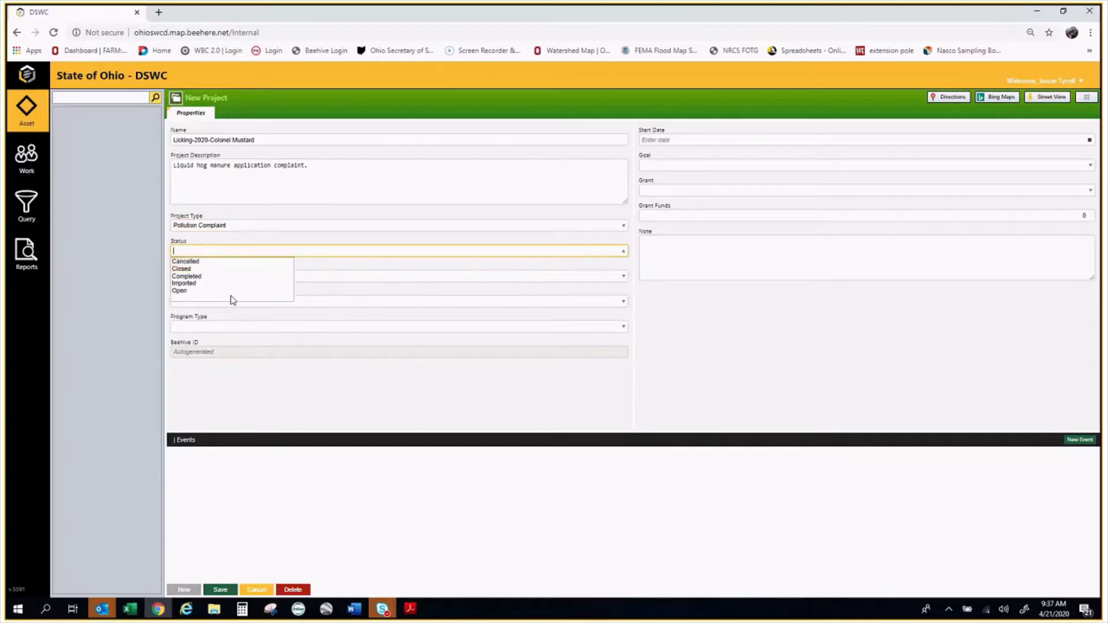
click(176, 291)
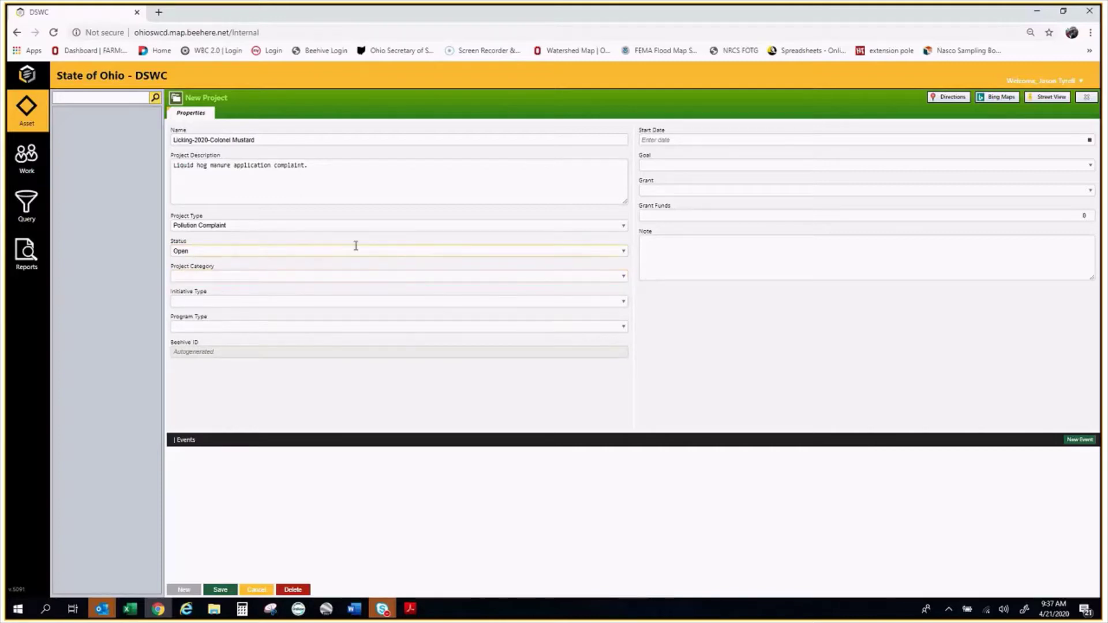
Set category to Pollution Abatement and program type to APA-Complaint Invest./Resolution
click(242, 277)
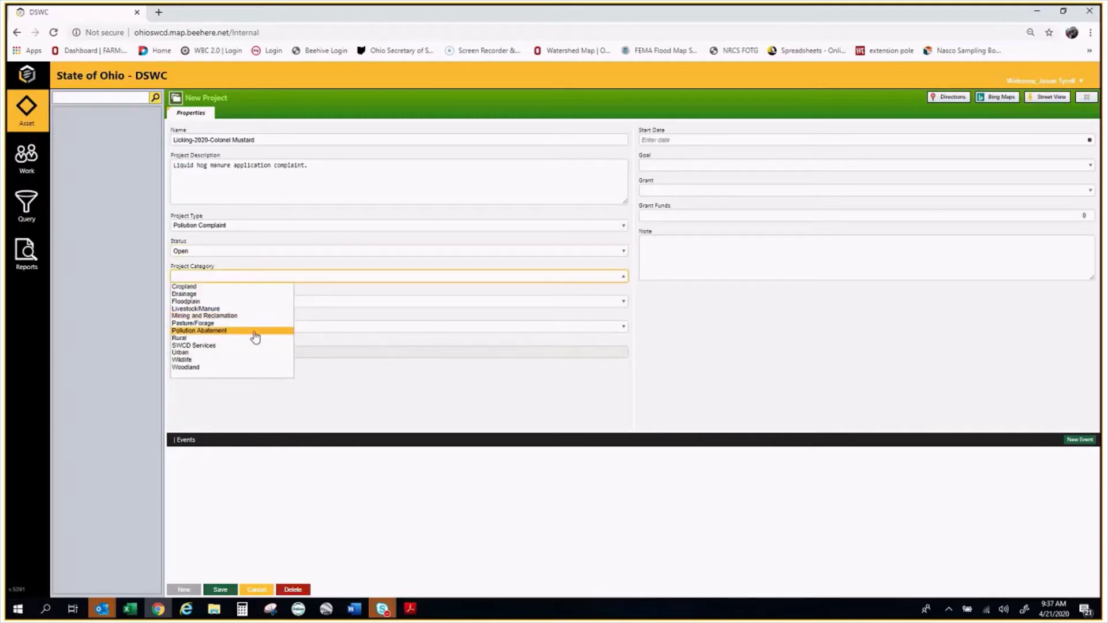
click(217, 332)
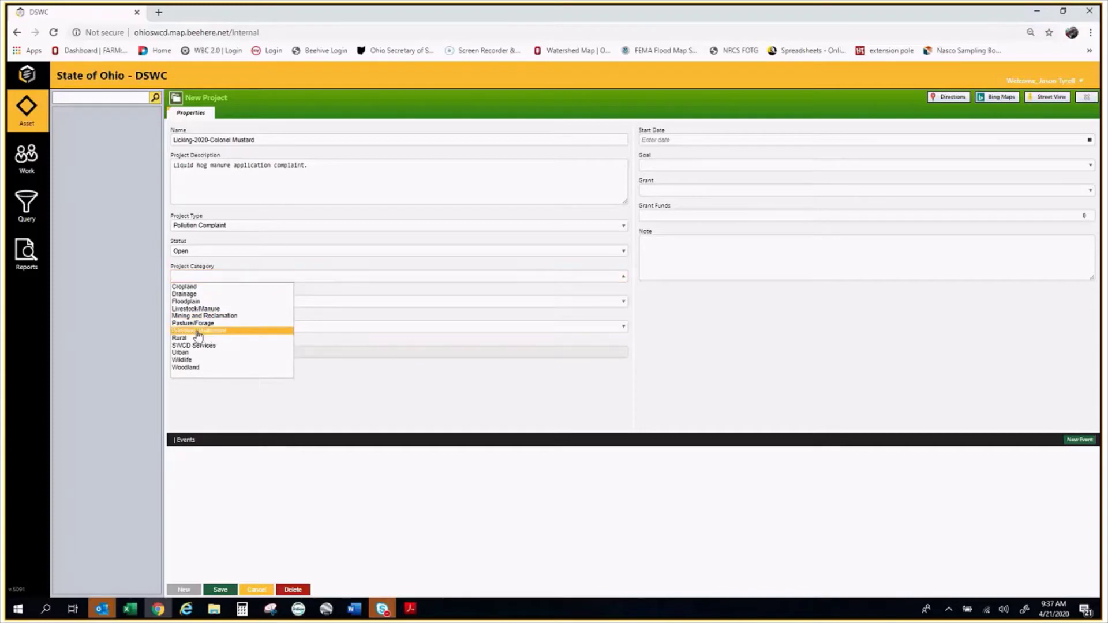
click(241, 276)
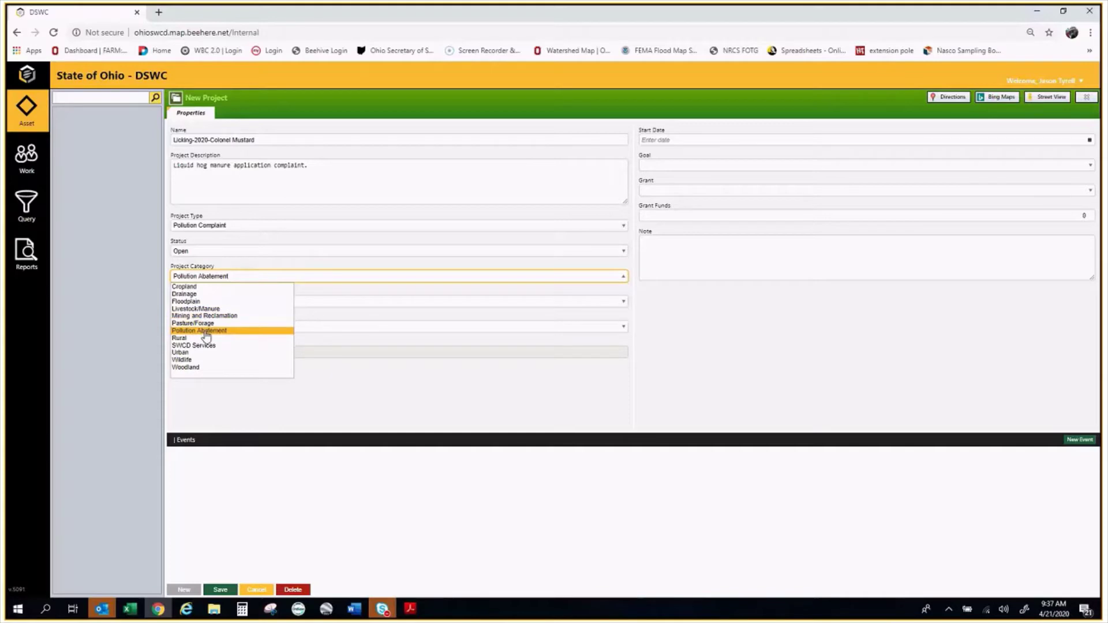
click(206, 332)
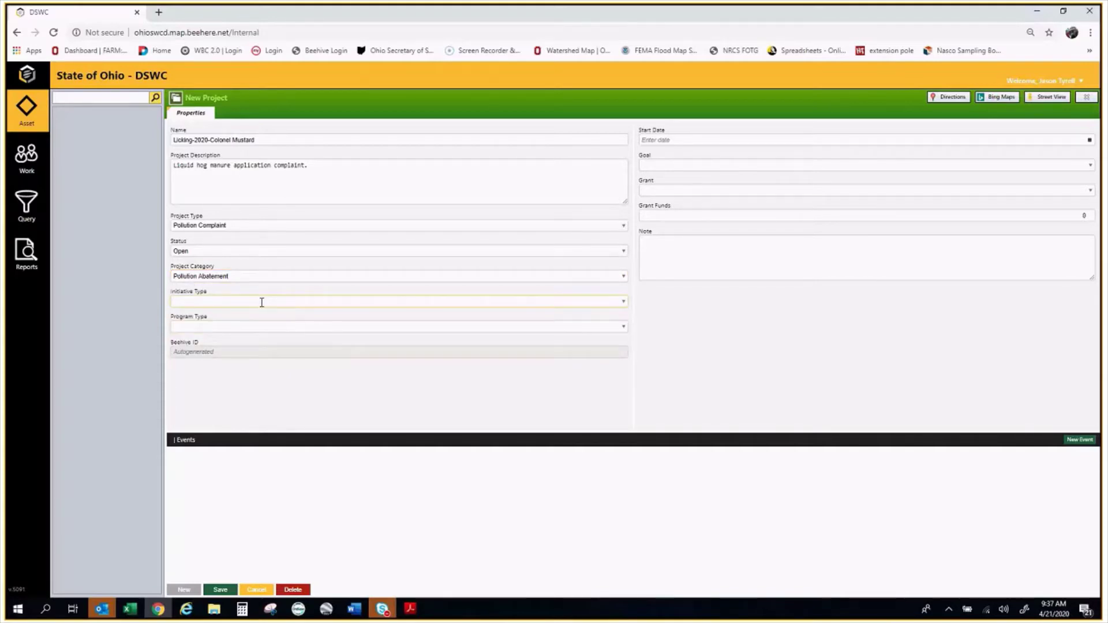
click(247, 329)
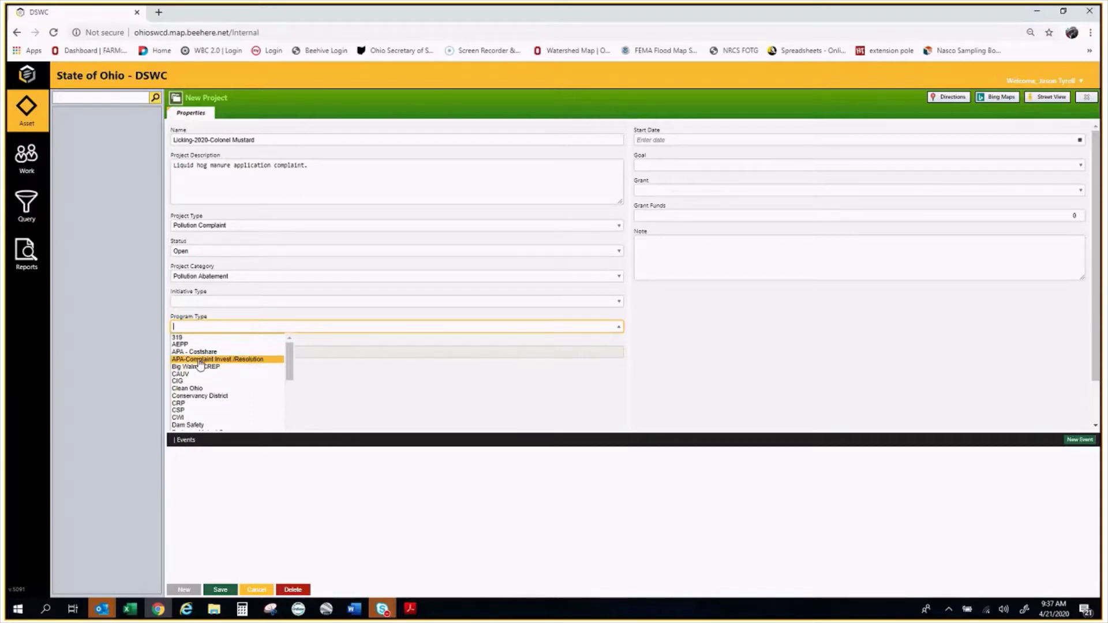
click(223, 360)
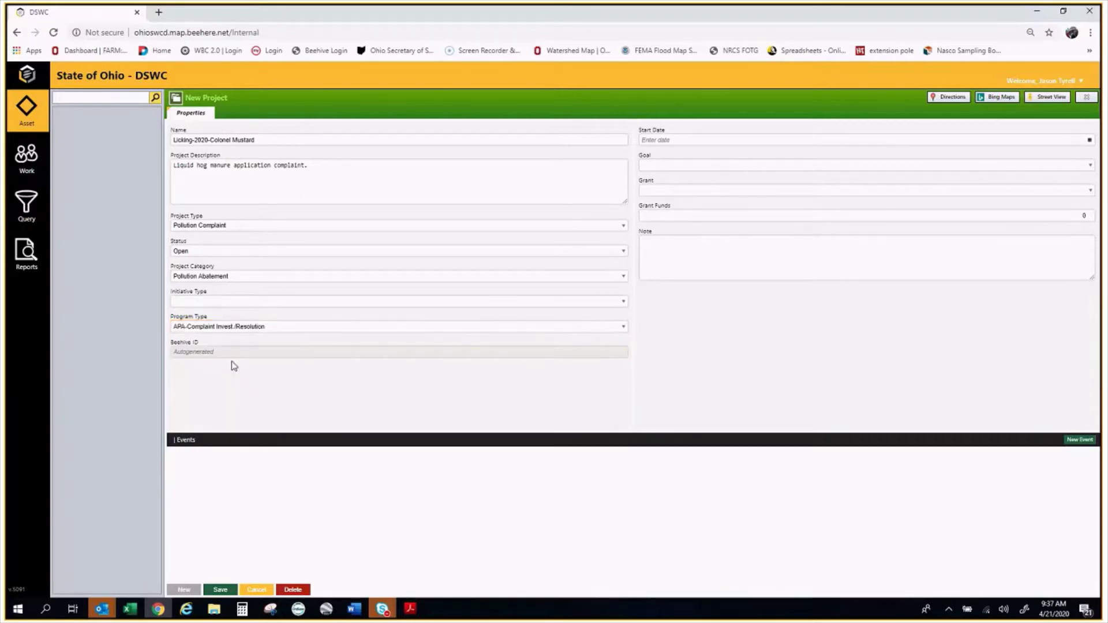
click(673, 257)
click(693, 140)
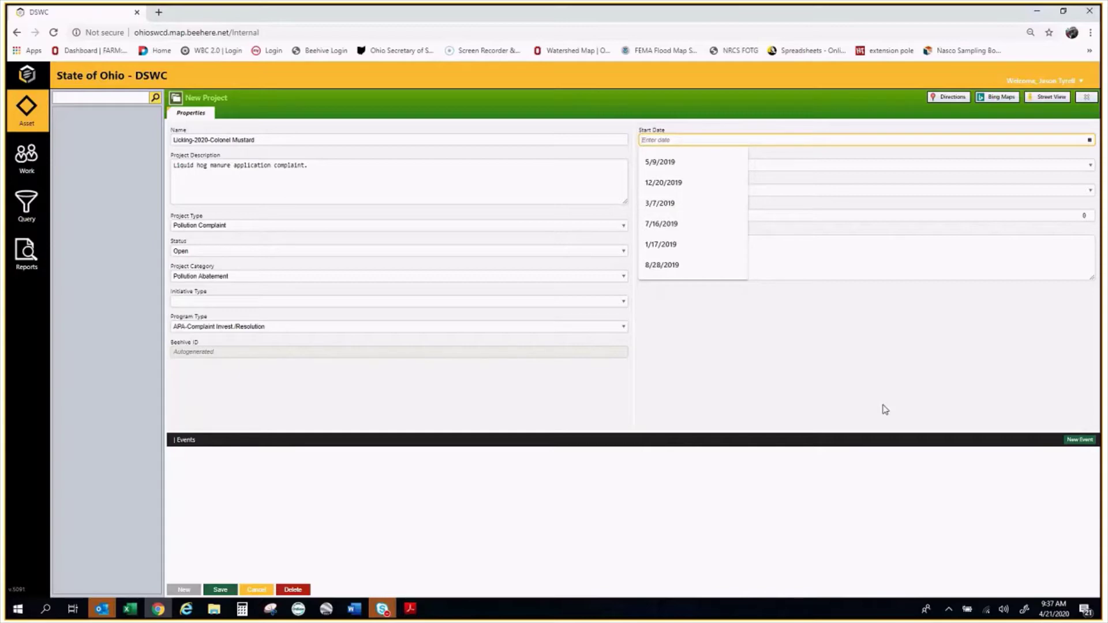
Enter start date 4/21/2020, leave Goal and Note blank, and save the project
text(4)
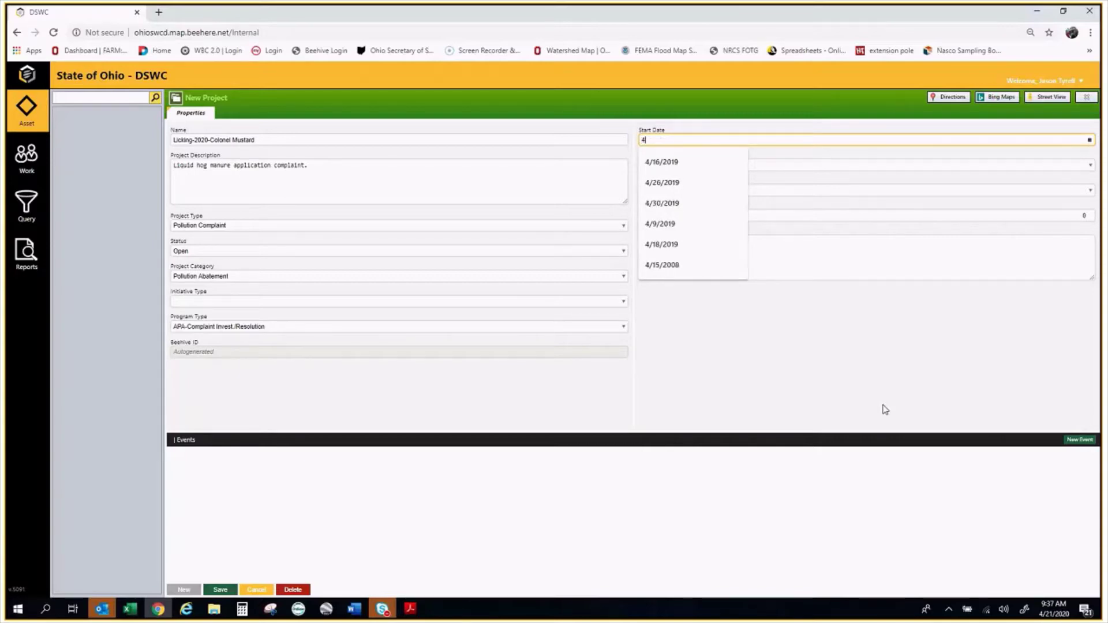
text(/21)
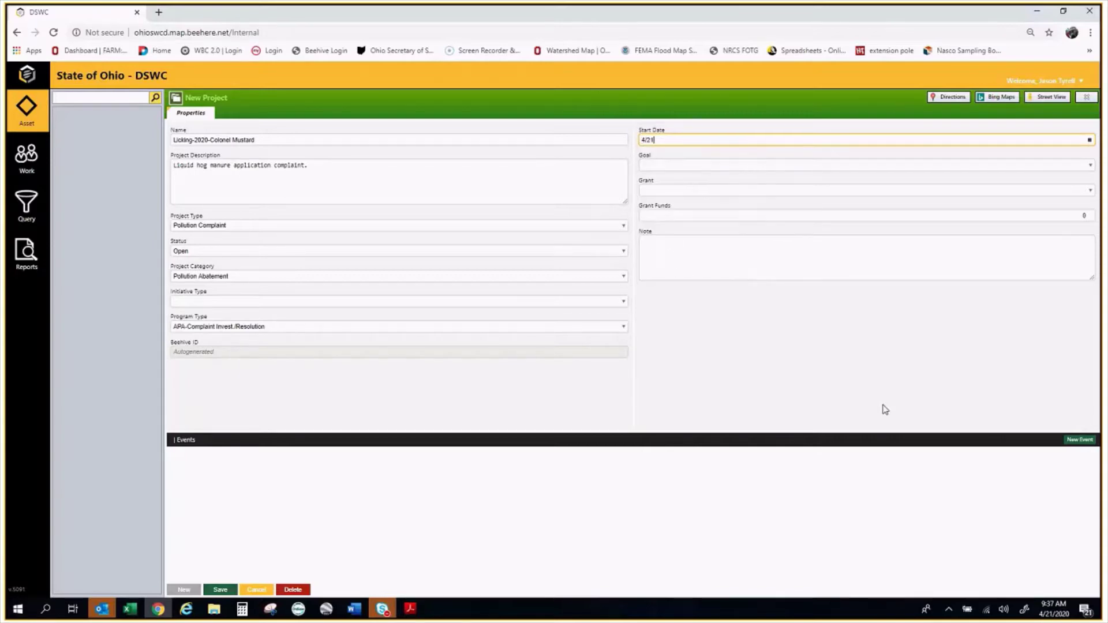
text(/2020)
click(665, 258)
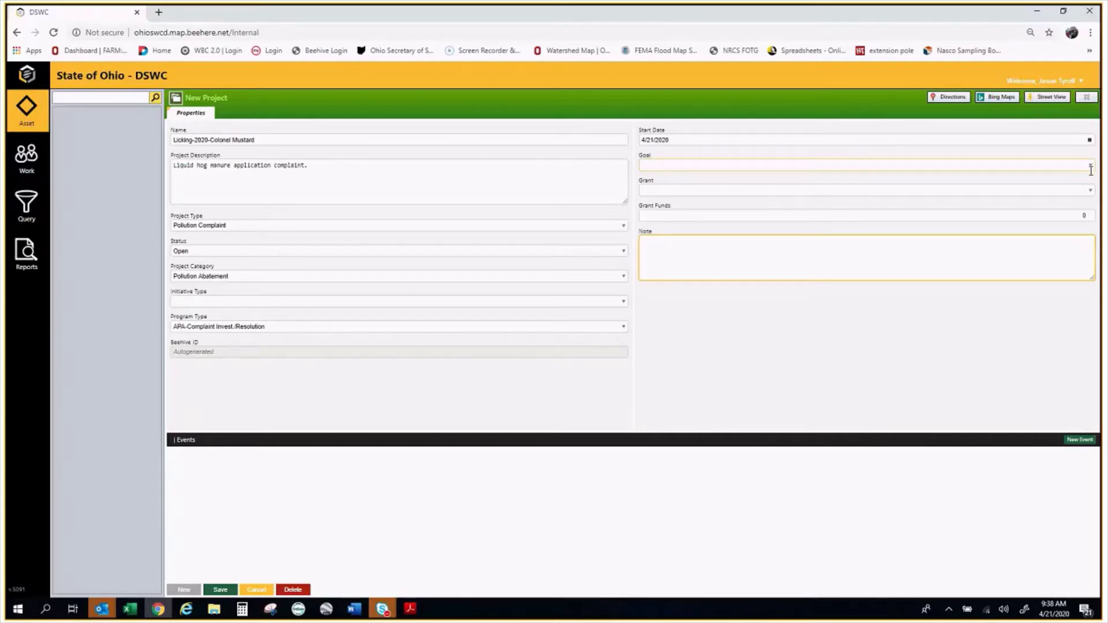
click(692, 166)
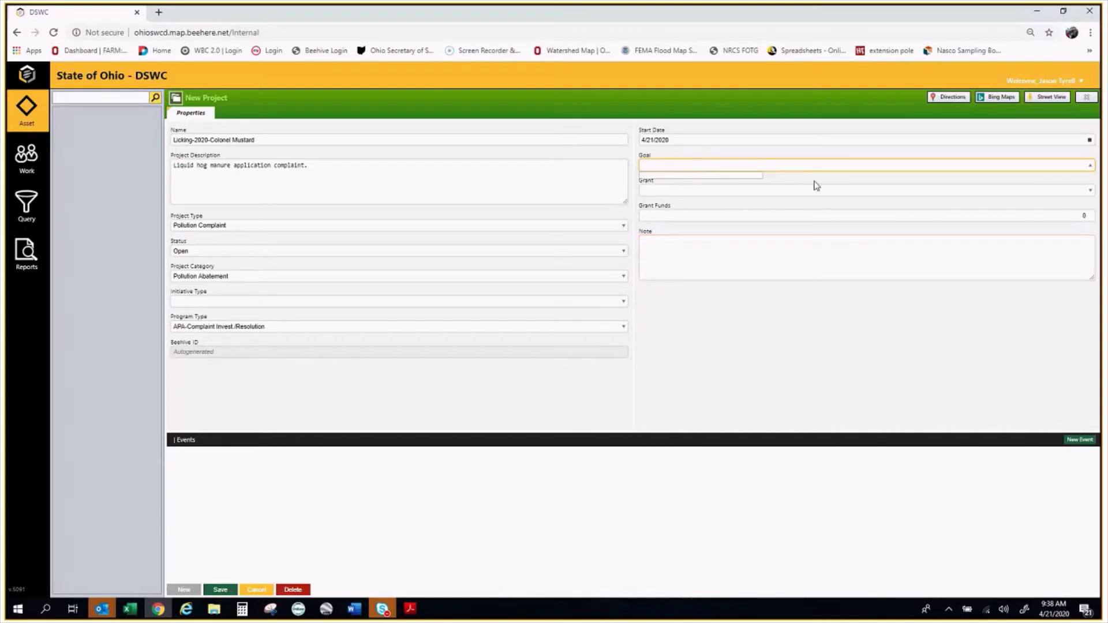
click(818, 181)
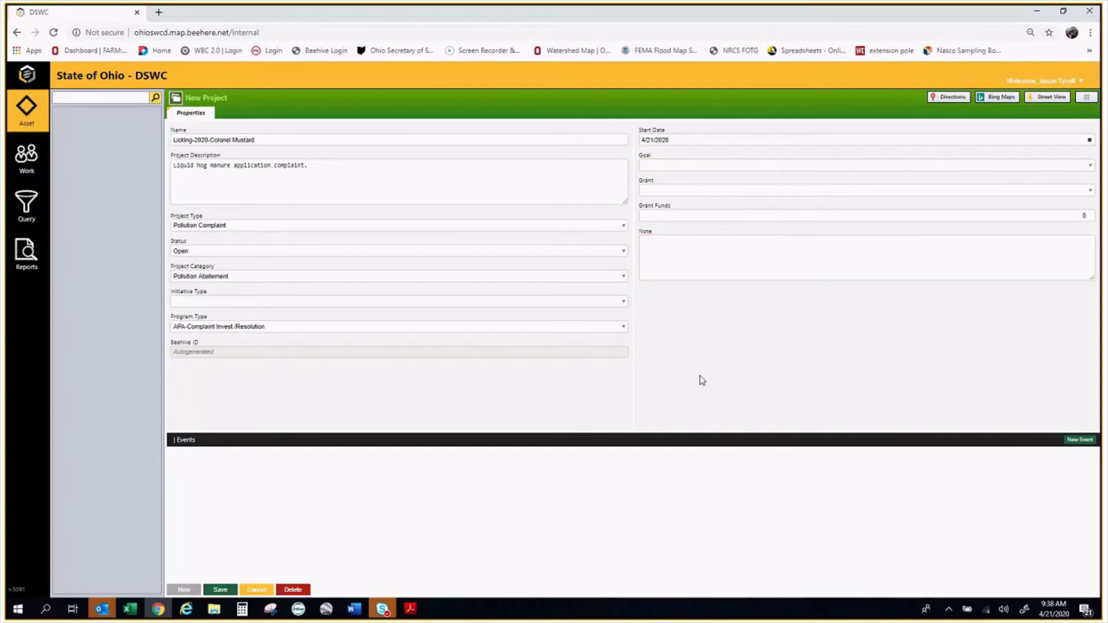
click(743, 276)
click(367, 525)
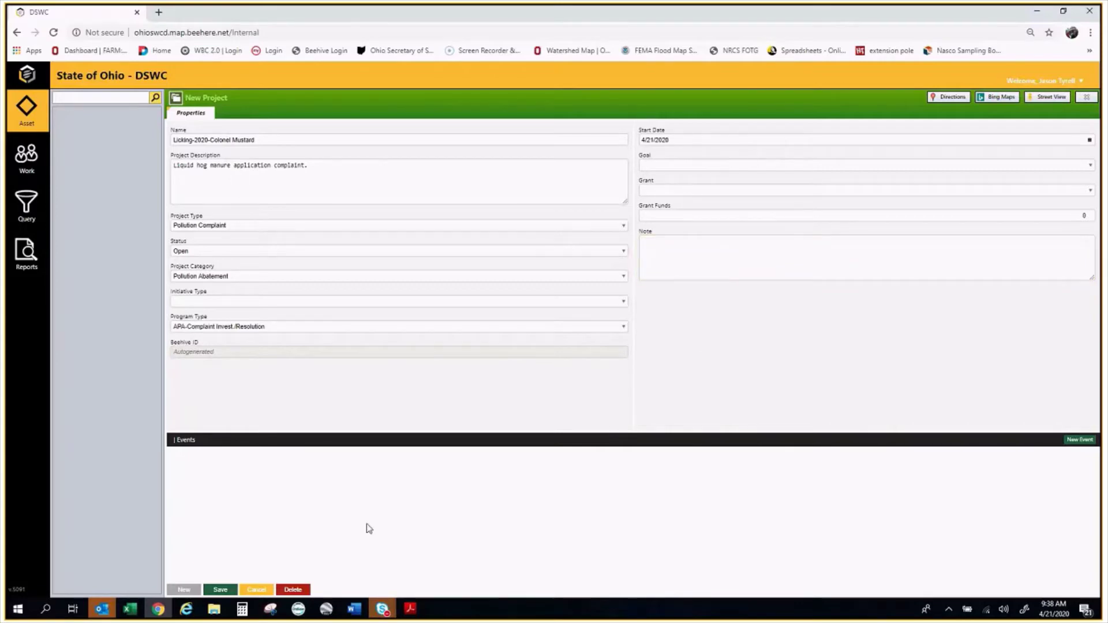
click(217, 590)
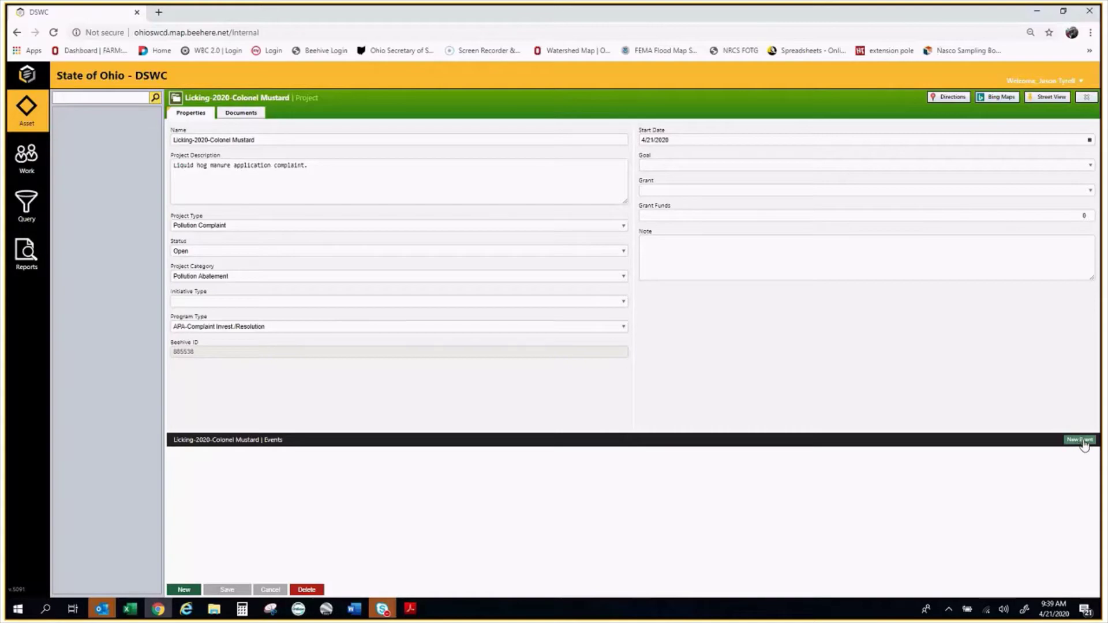
Bring up the New Event chooser from the project's Events bar
click(1080, 440)
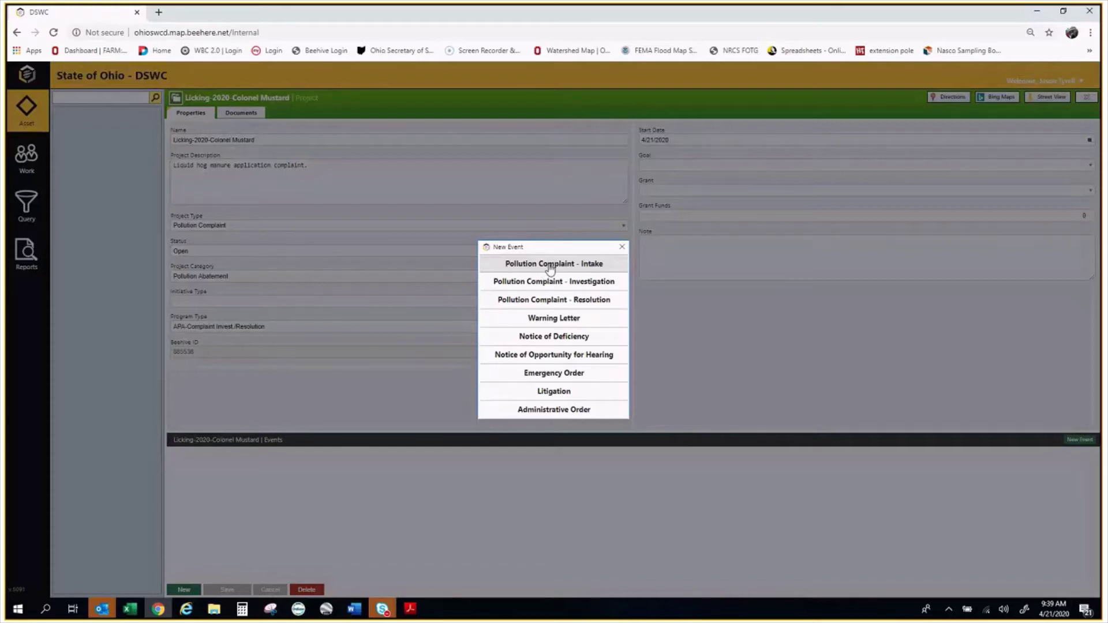
Go back to the project's properties page and copy the full project name
click(550, 269)
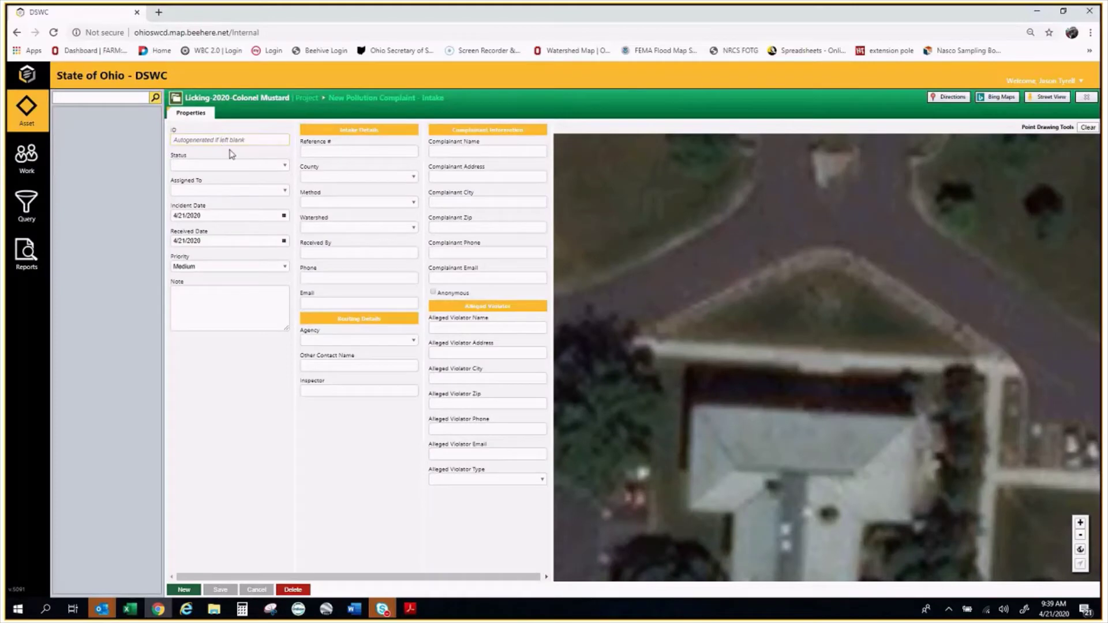
click(240, 99)
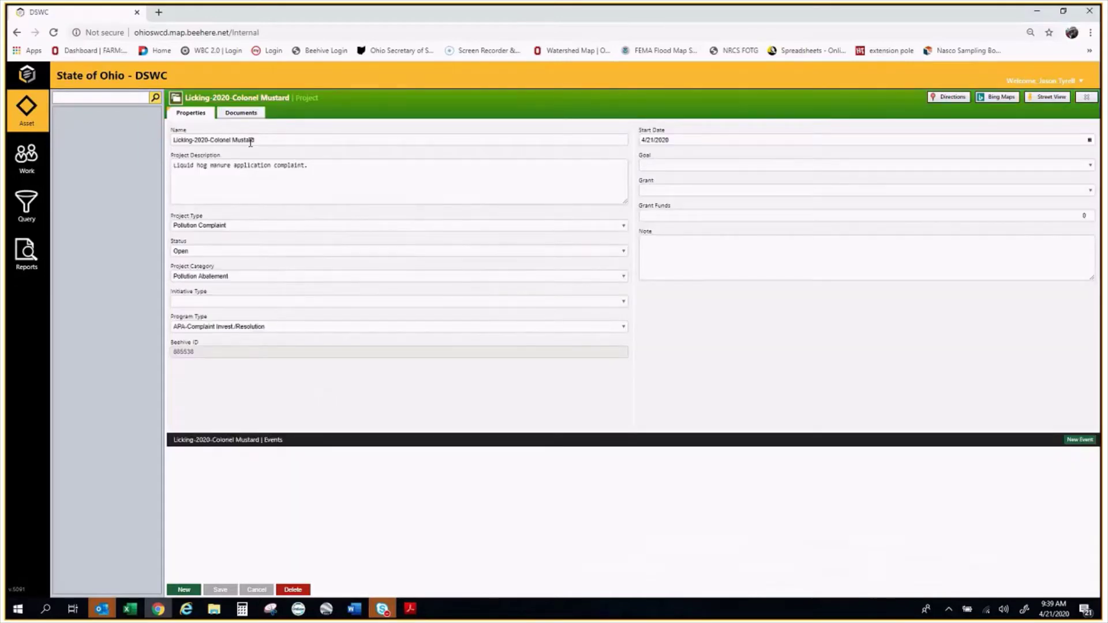
drag(258, 140, 172, 140)
right_click(206, 142)
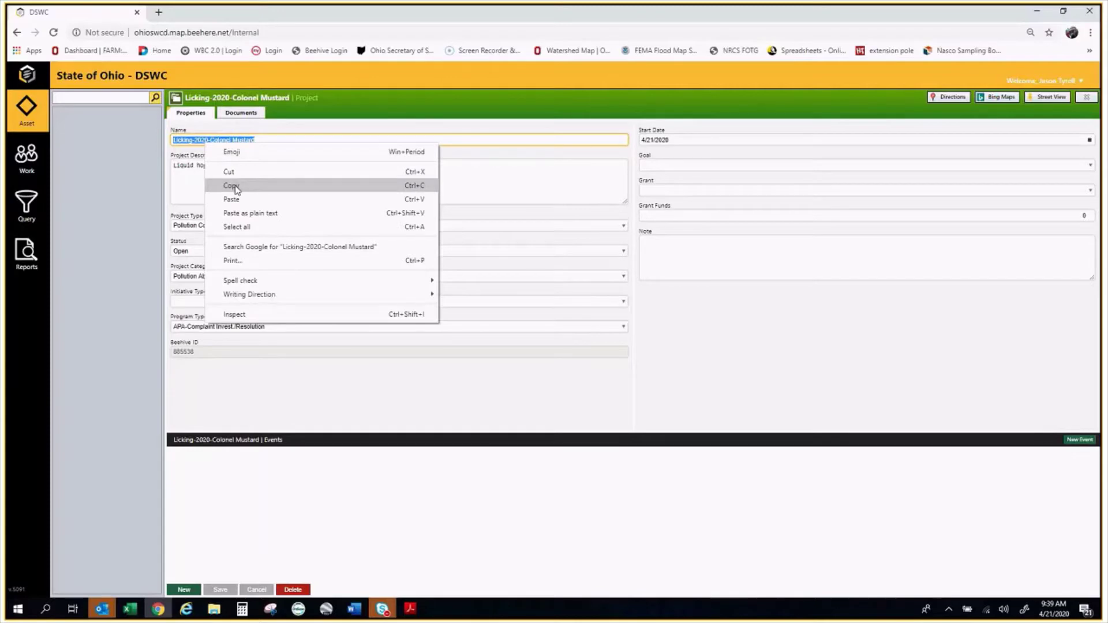
click(234, 185)
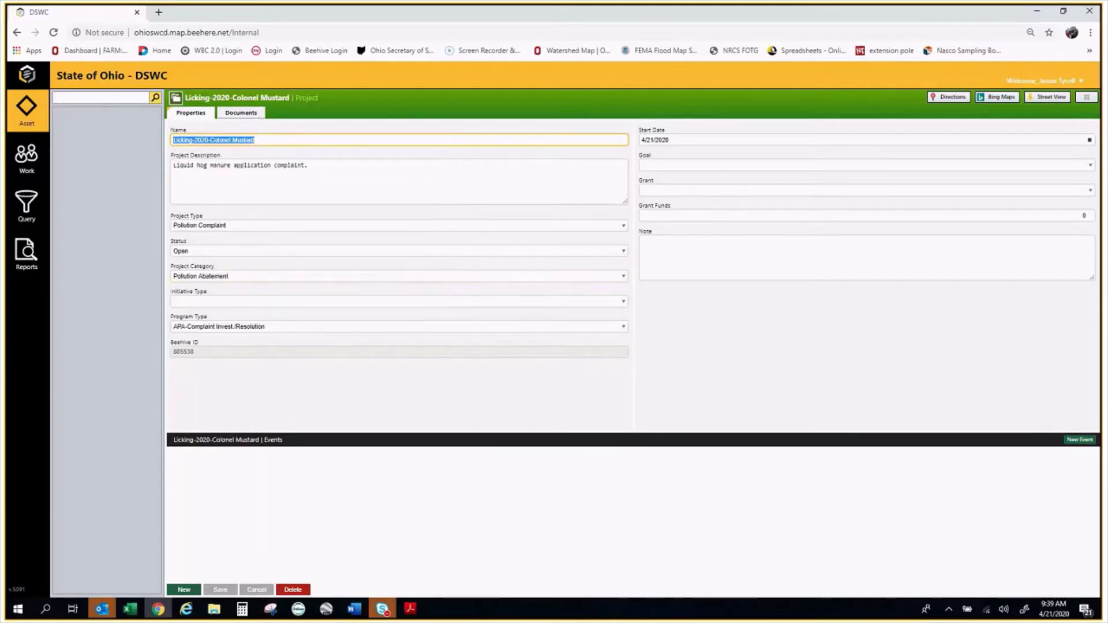
Start a new Pollution Complaint - Intake event and bring up the paste option in its ID field
click(1079, 441)
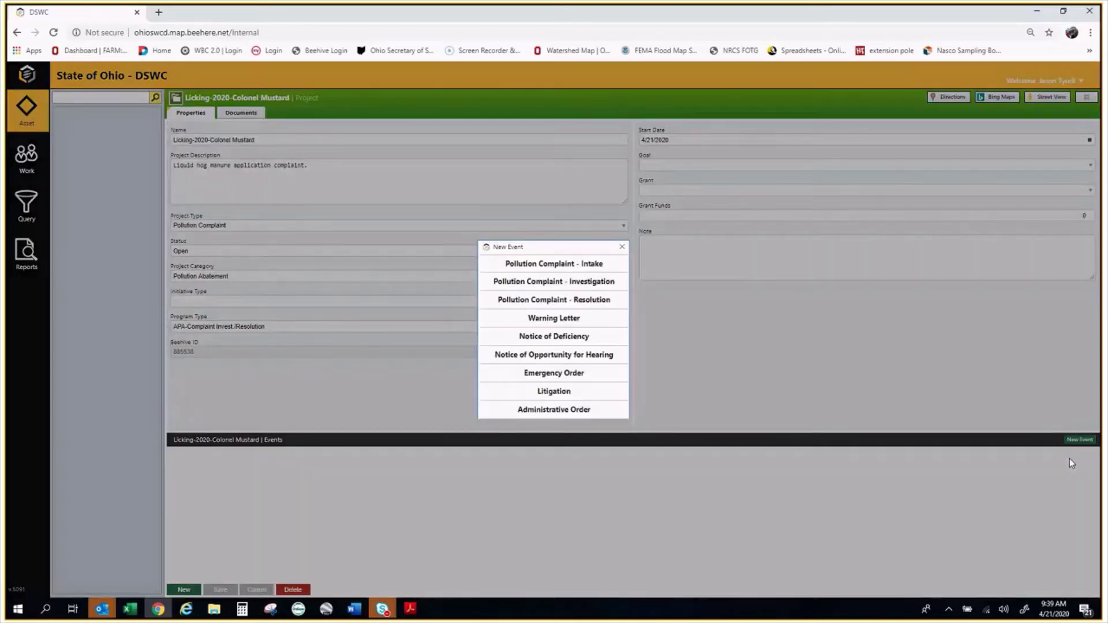
click(554, 260)
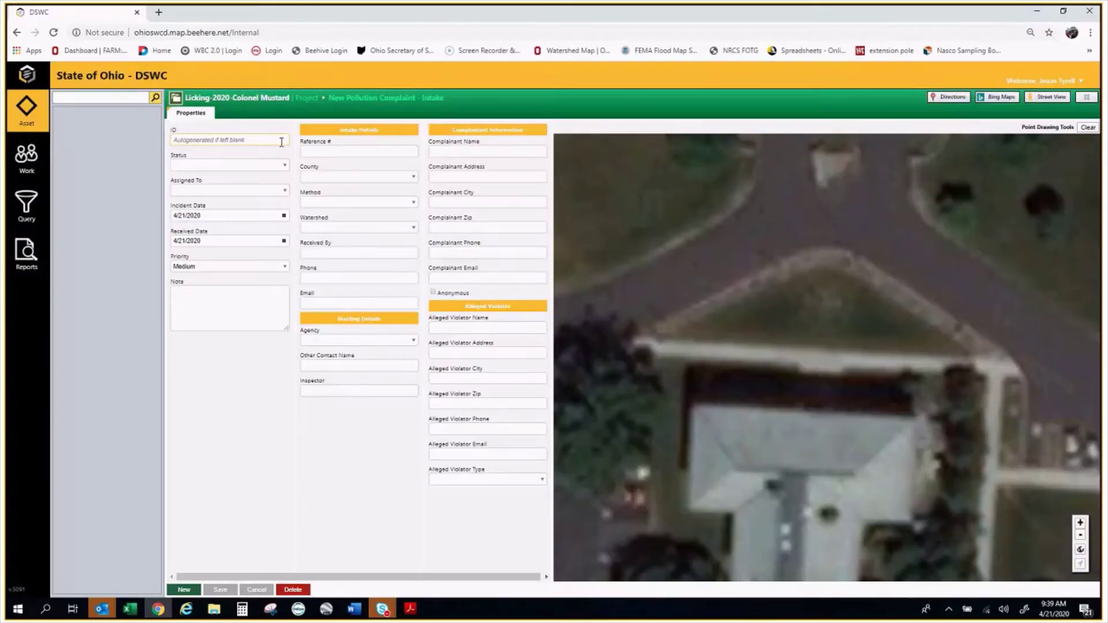
right_click(281, 142)
Paste the project name as the event ID and set the event status to In Progress
click(289, 230)
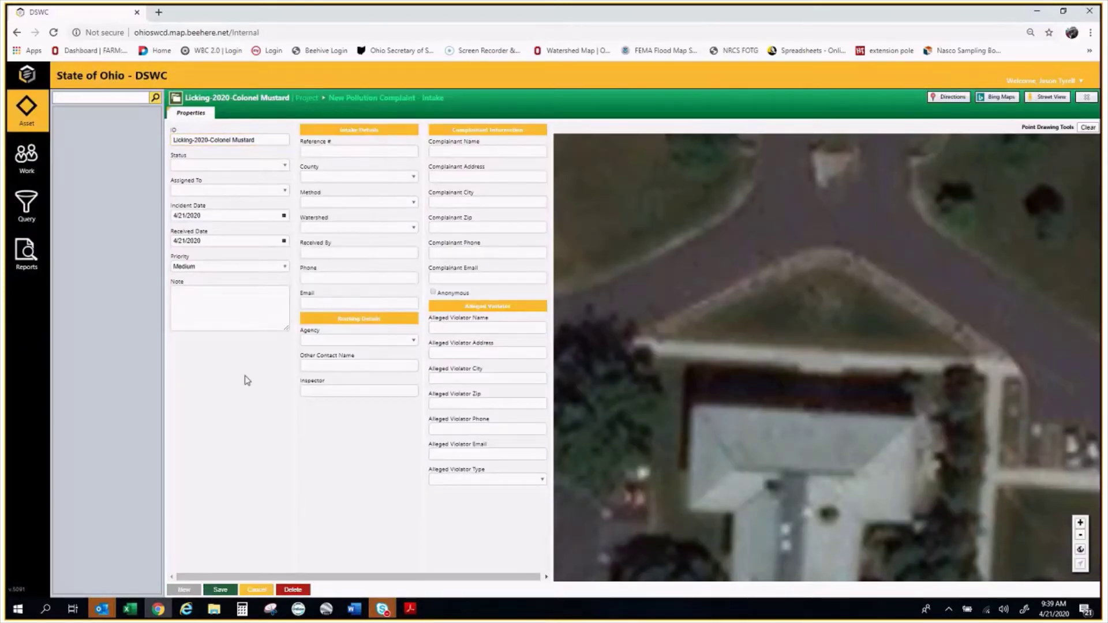
click(276, 164)
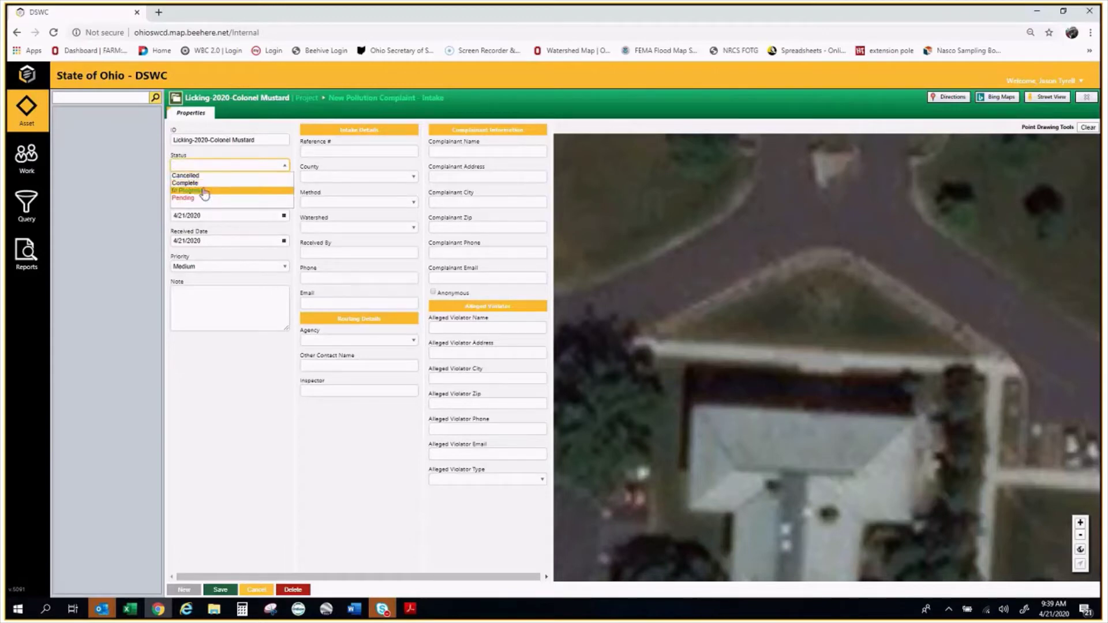
click(204, 191)
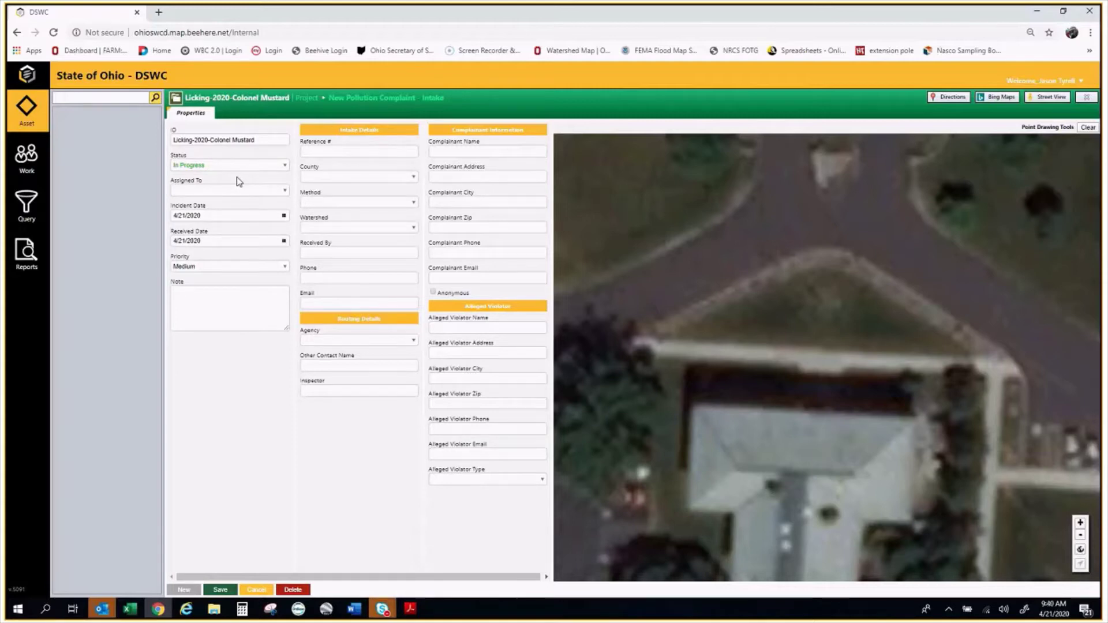
click(248, 166)
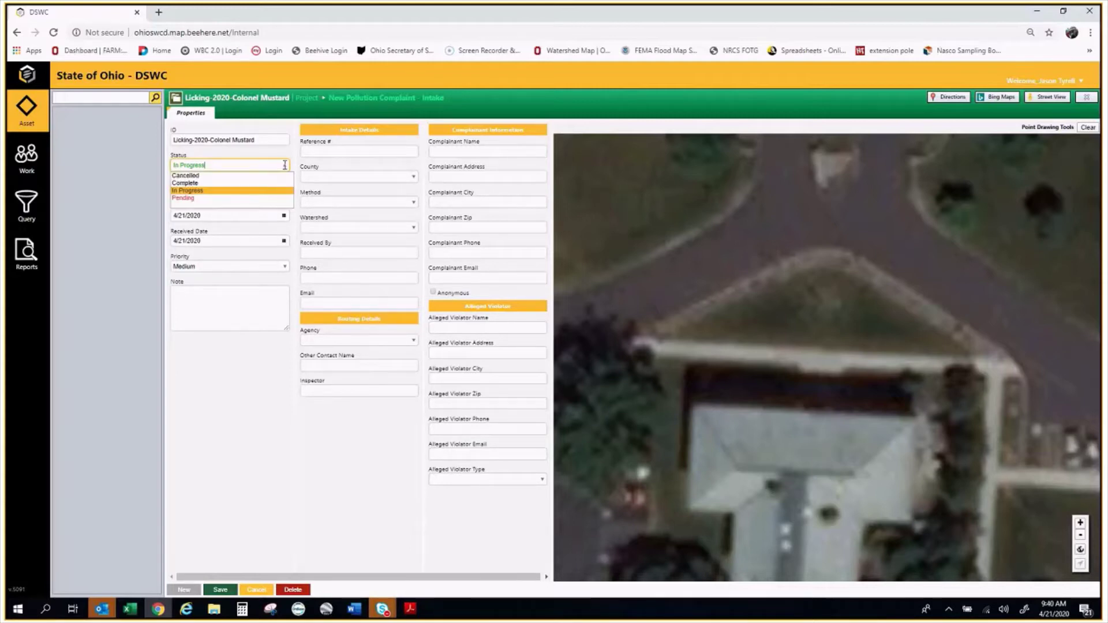
click(216, 183)
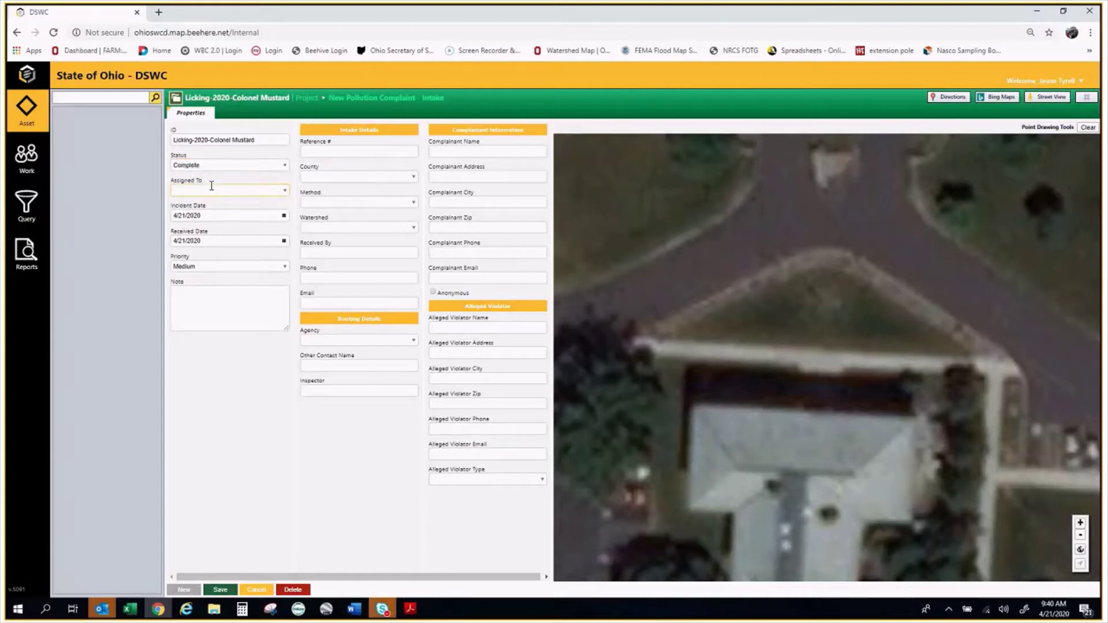
click(288, 166)
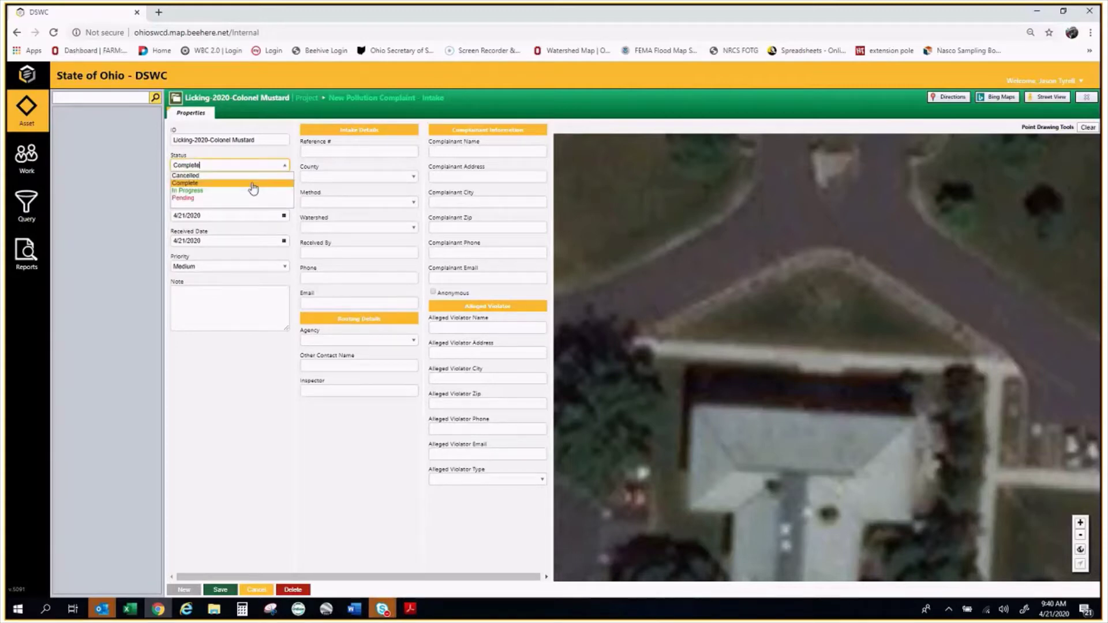
click(252, 190)
Assign the complaint to the chosen staff member and check the incident date
click(286, 191)
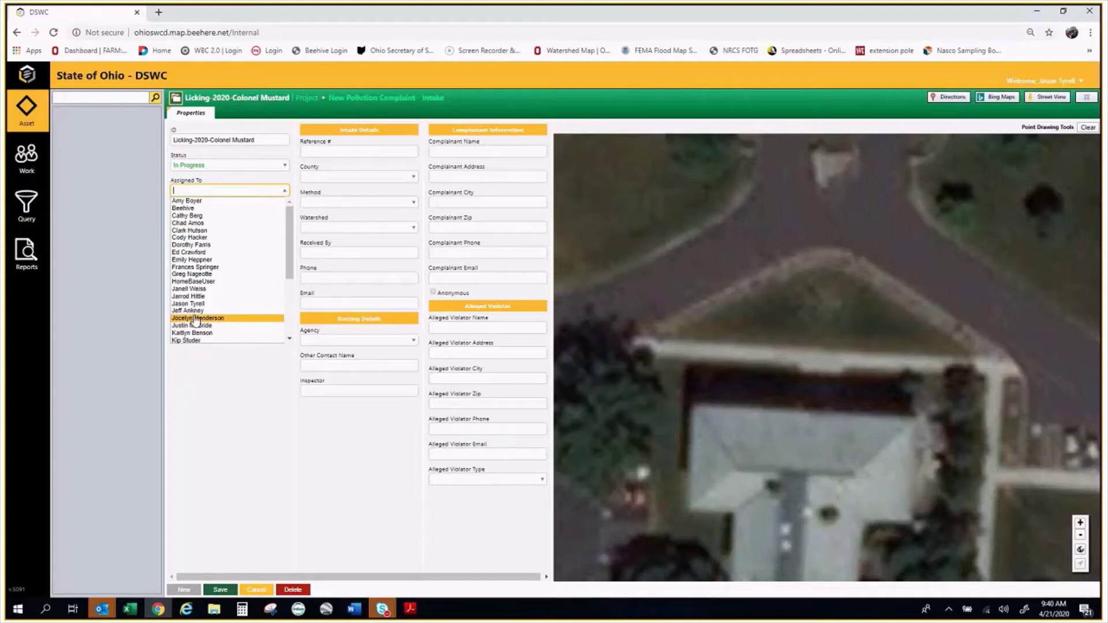
click(197, 297)
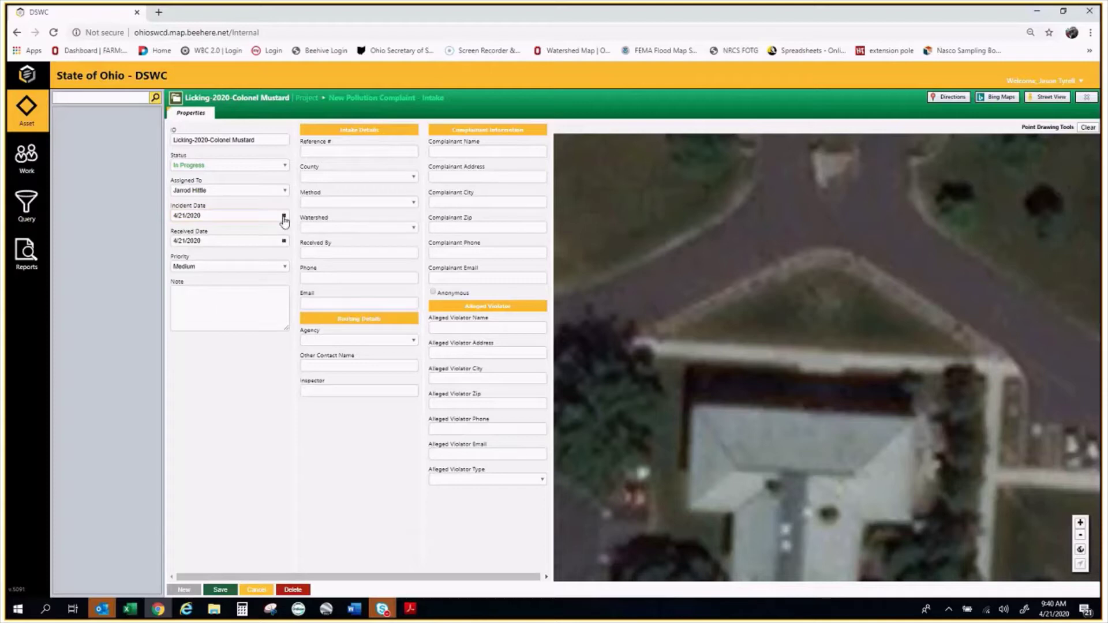
click(283, 217)
Check the incident and received dates, then write the note 'Liquid hog manure application complaint.'
click(285, 203)
click(228, 240)
click(222, 294)
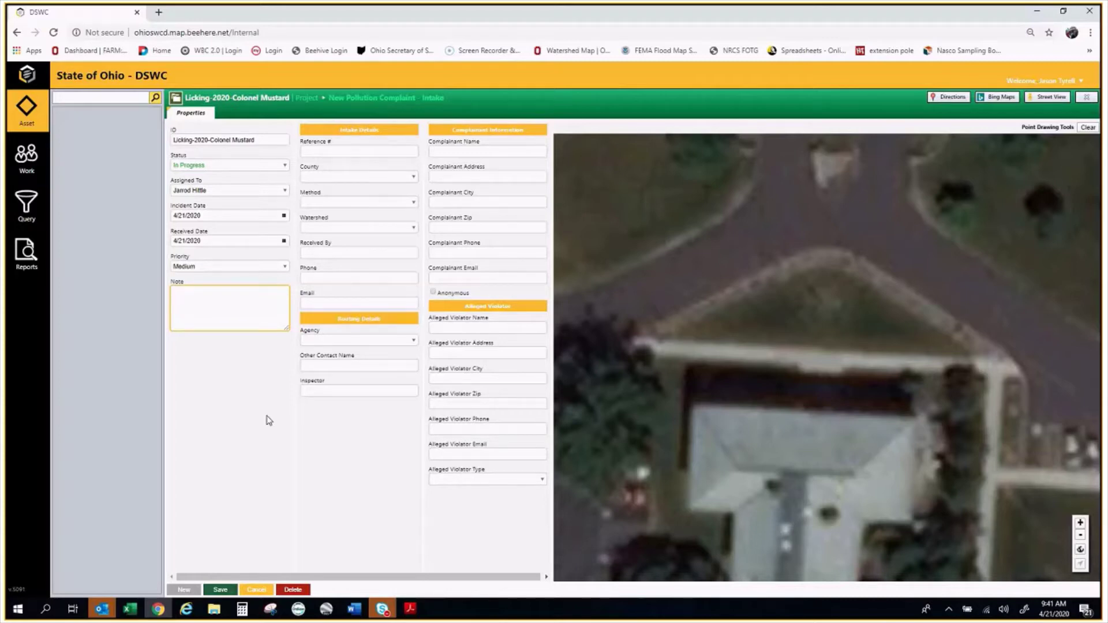
text(L10)
text(uid)
text( hog manur)
text(e application )
text(con)
text(lain)
key(BackSpace)
key(BackSpace)
key(BackSpace)
key(BackSpace)
text(plaint.)
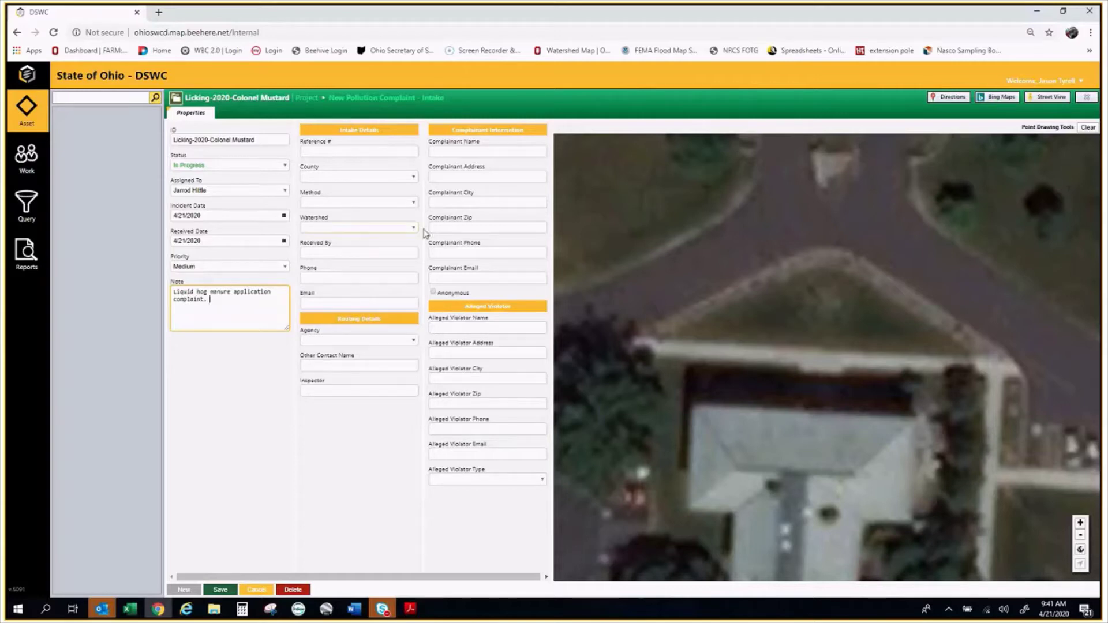
Set the intake's county to Licking
click(404, 175)
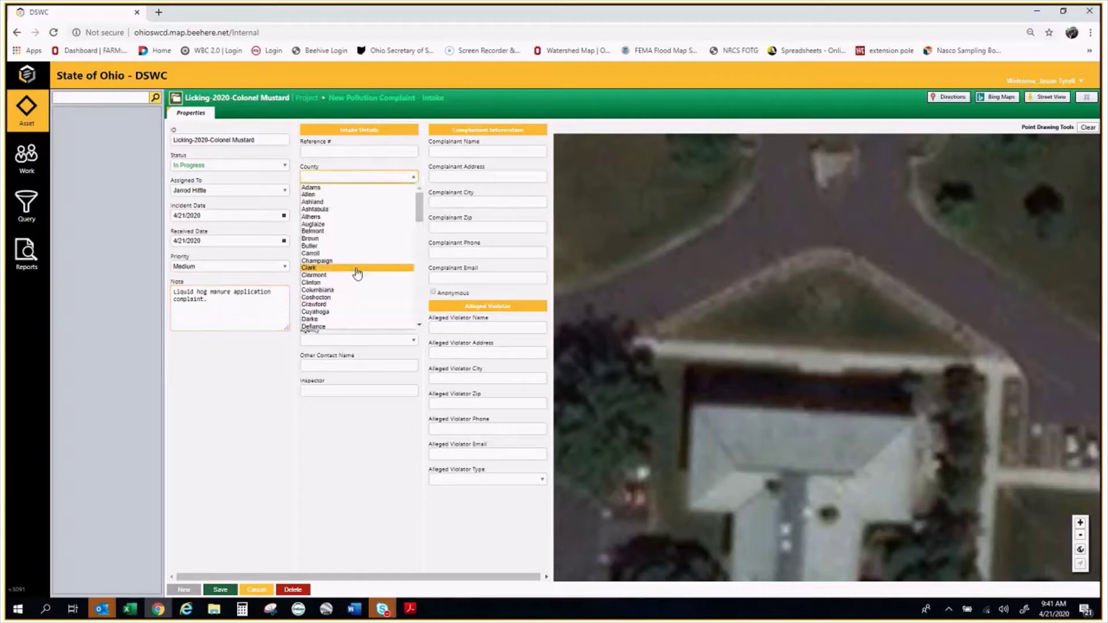
scroll(359, 274, down, 1)
scroll(359, 277, down, 1)
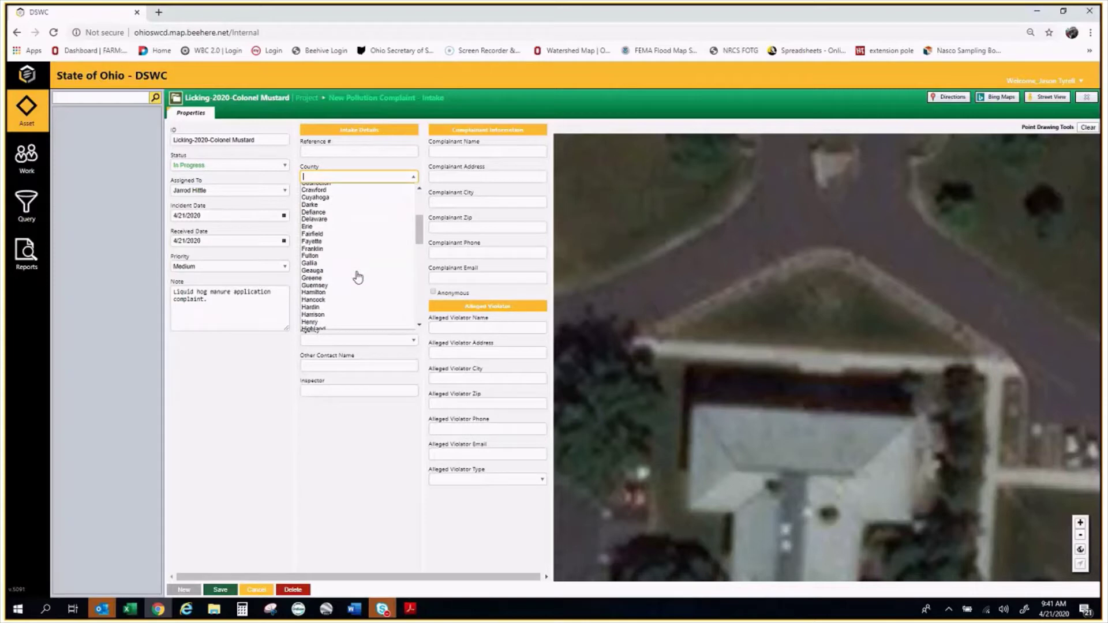
scroll(358, 278, down, 2)
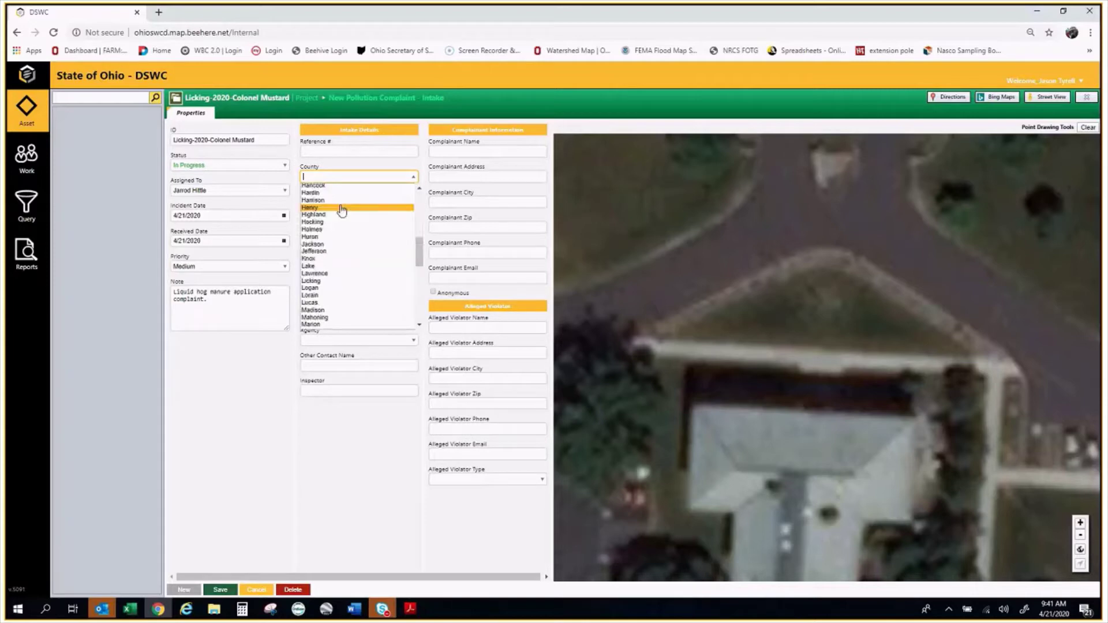
click(350, 281)
Set the intake method to Verbal and the watershed to Other
click(391, 202)
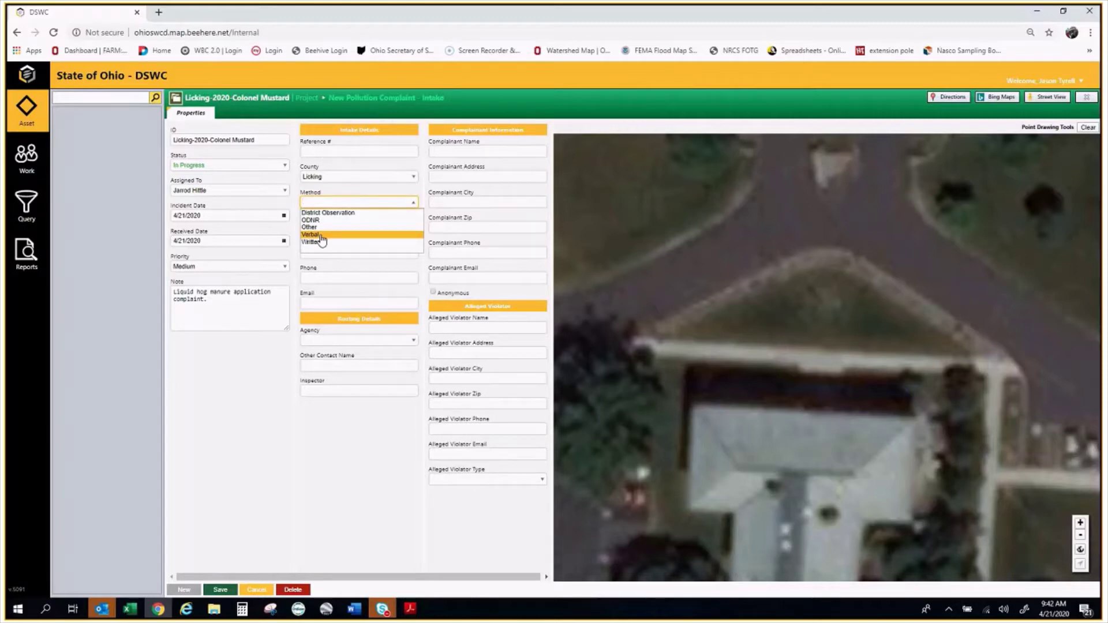
click(321, 235)
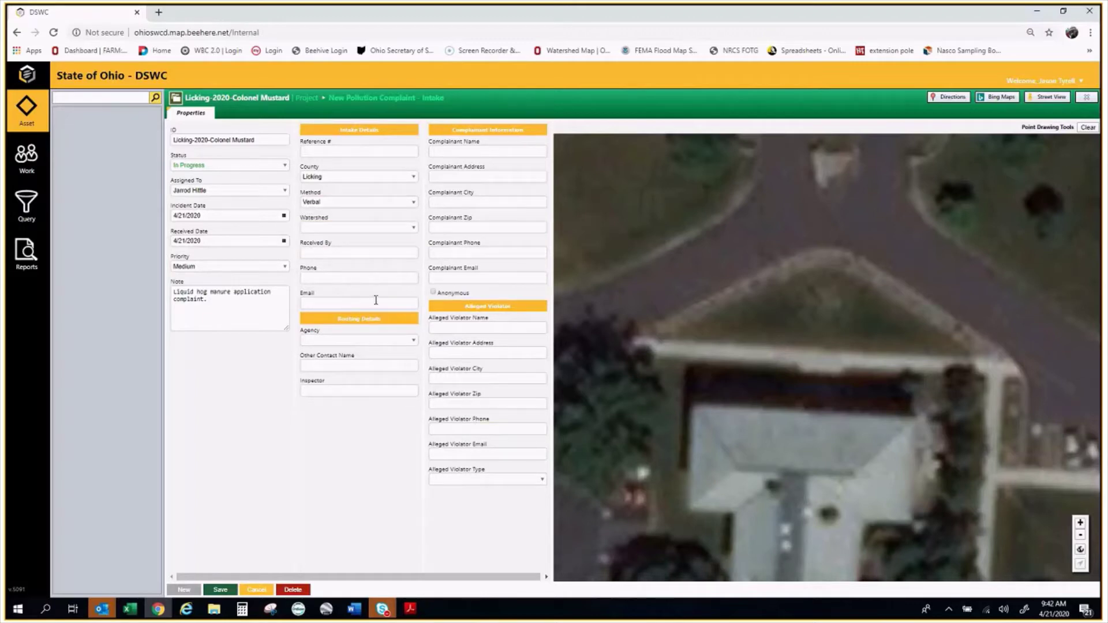
click(413, 227)
click(414, 227)
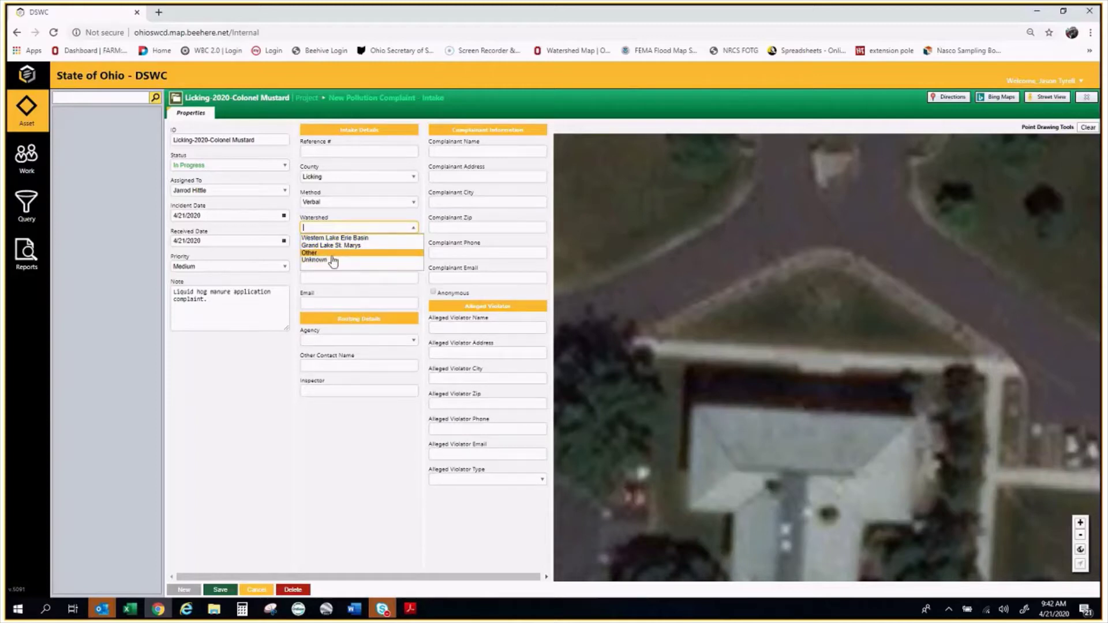
click(341, 253)
click(349, 250)
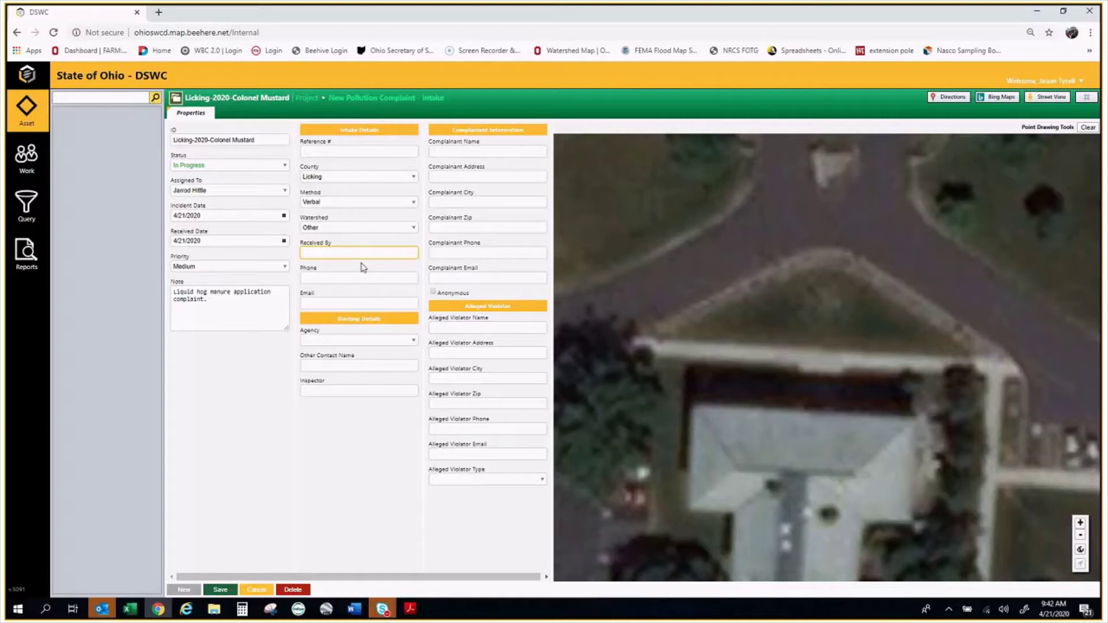
Enter the receiver's full name, phone number and e-mail address in the Received By fields
key(Tab)
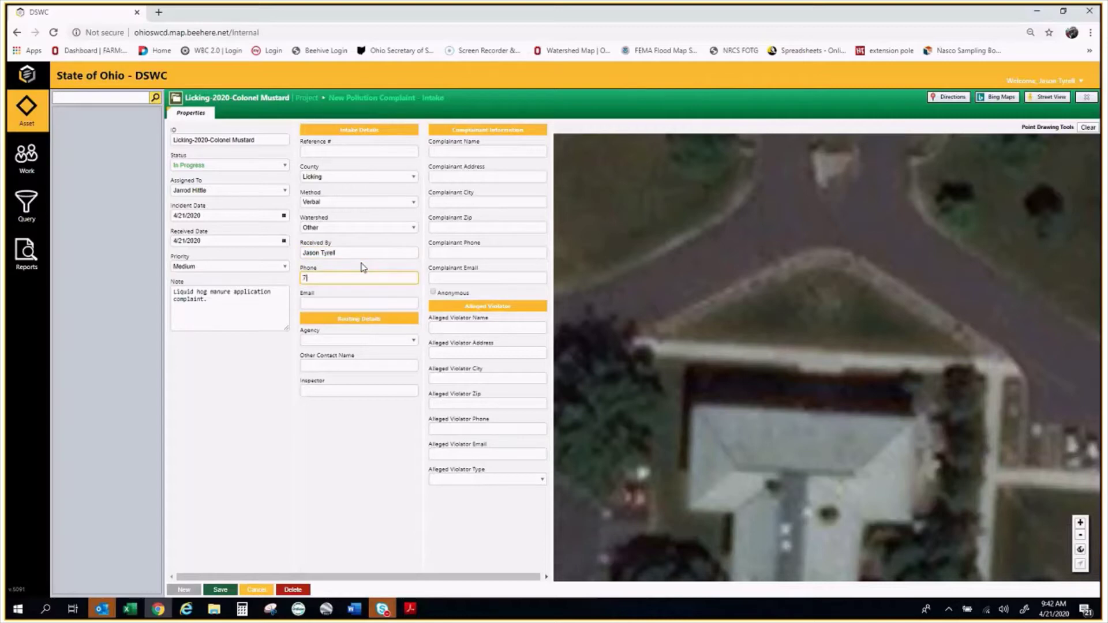
key(Tab)
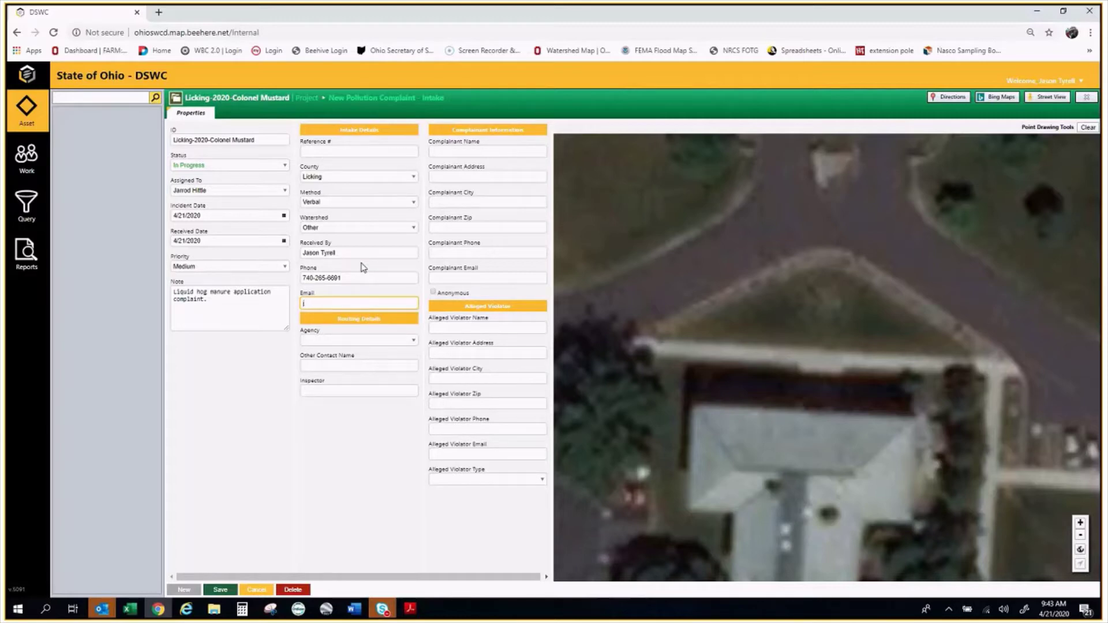
click(478, 152)
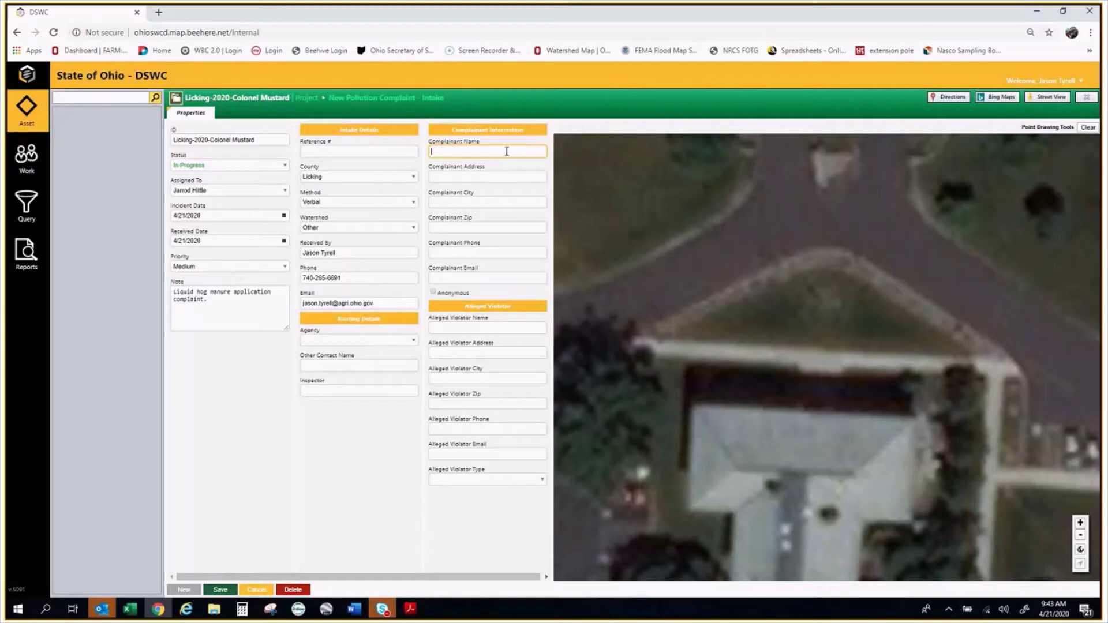
Leave Anonymous unchecked and enter the complainant's name, street address, city and zip code
click(434, 293)
click(432, 293)
click(485, 151)
text(Professor Plum)
click(514, 182)
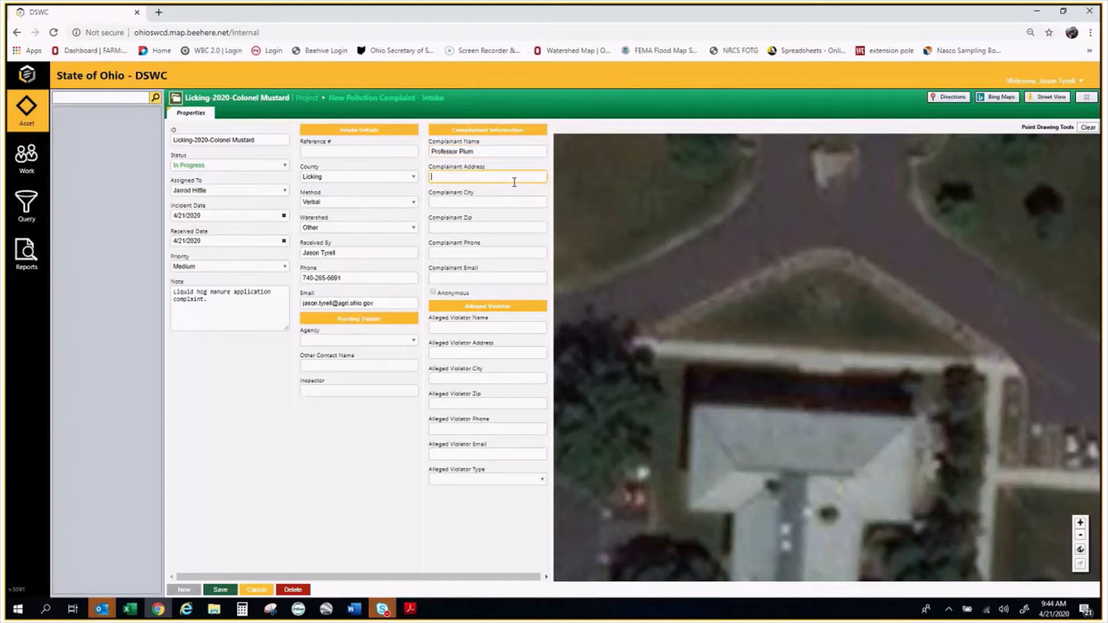
text(111 Getaclue Avenue)
key(Tab)
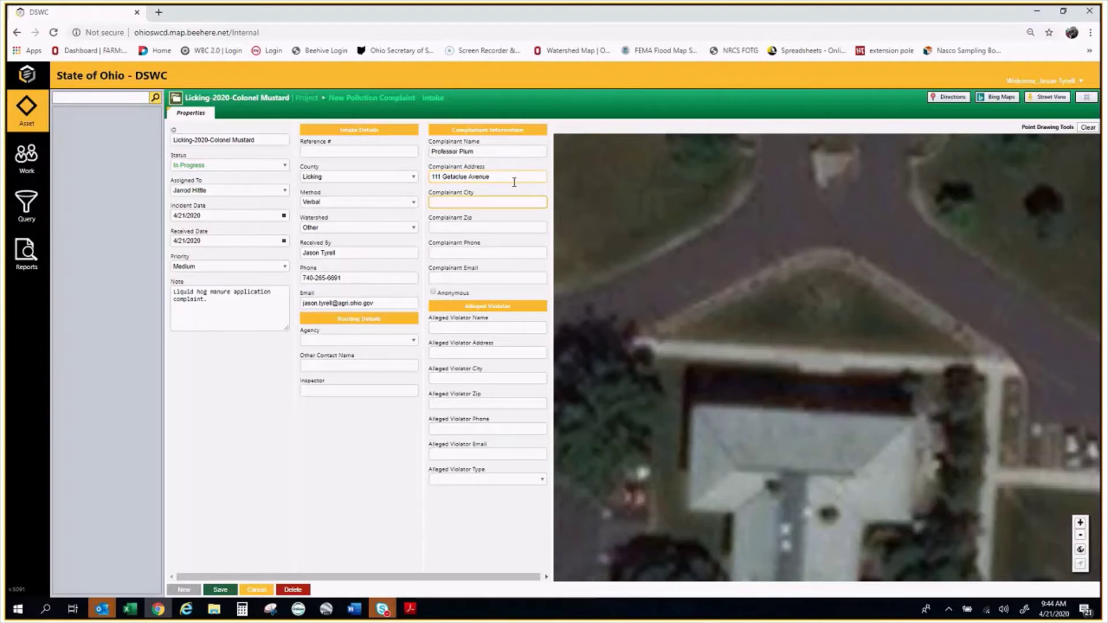
text(Scarlet)
key(Tab)
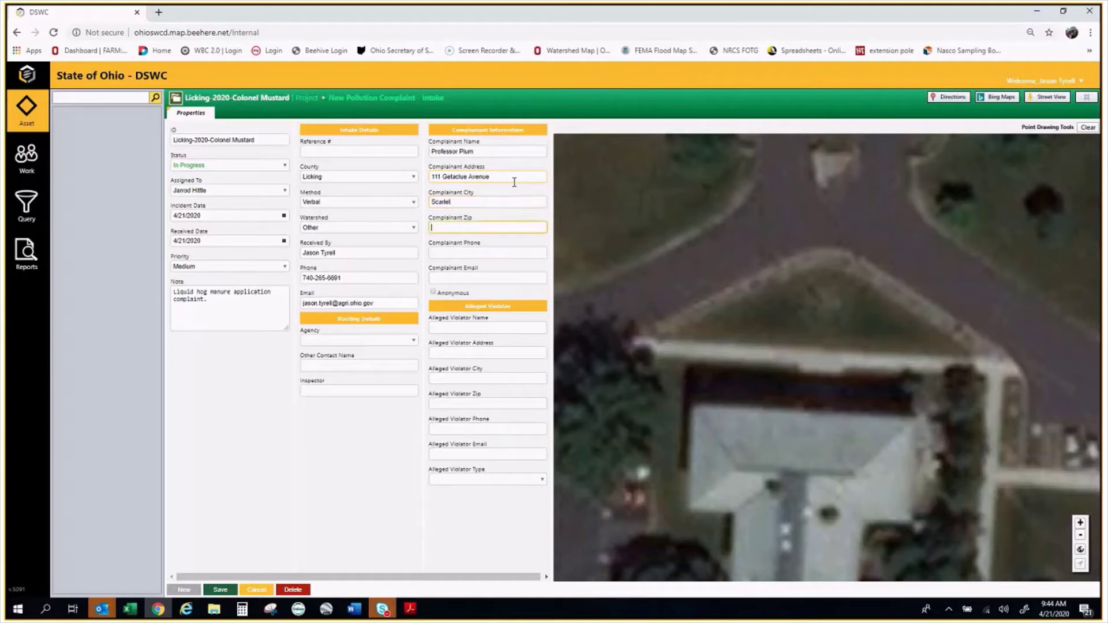
text(11111)
Enter the complainant's phone number and set the complainant e-mail to N/A
click(503, 252)
text(4444)
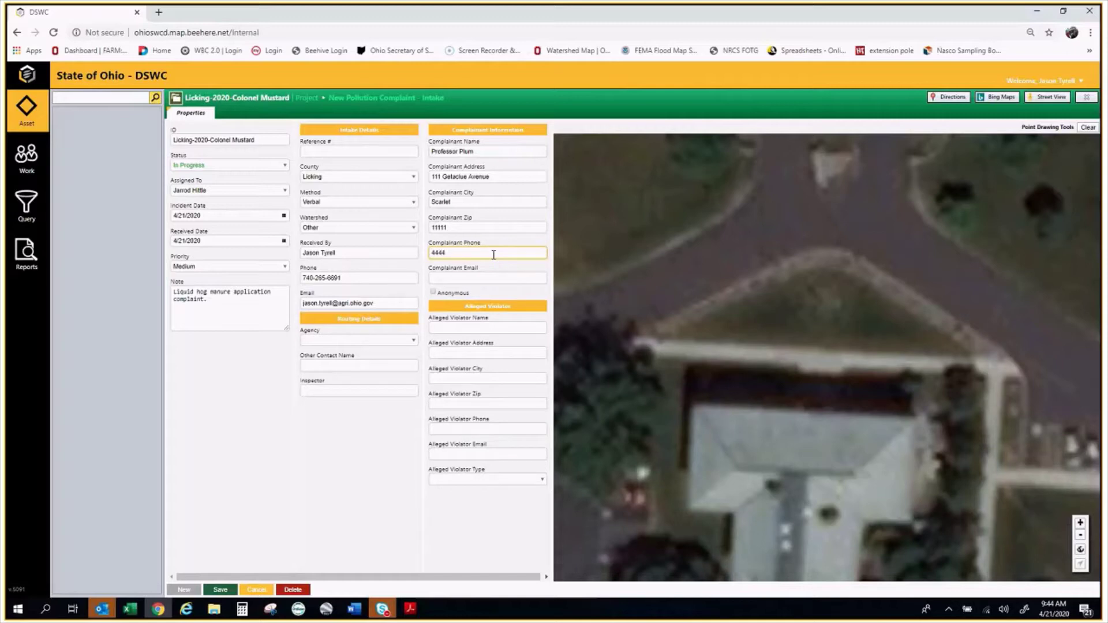
key(BackSpace)
text(-4444)
click(497, 282)
text(N/A)
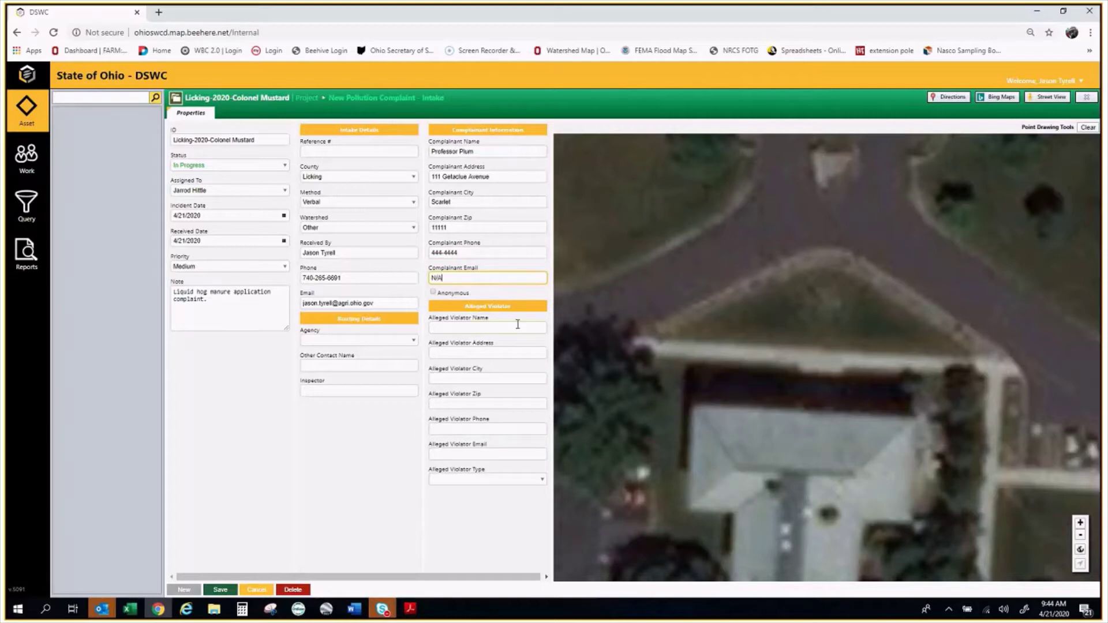
Enter the alleged violator's full name
click(508, 329)
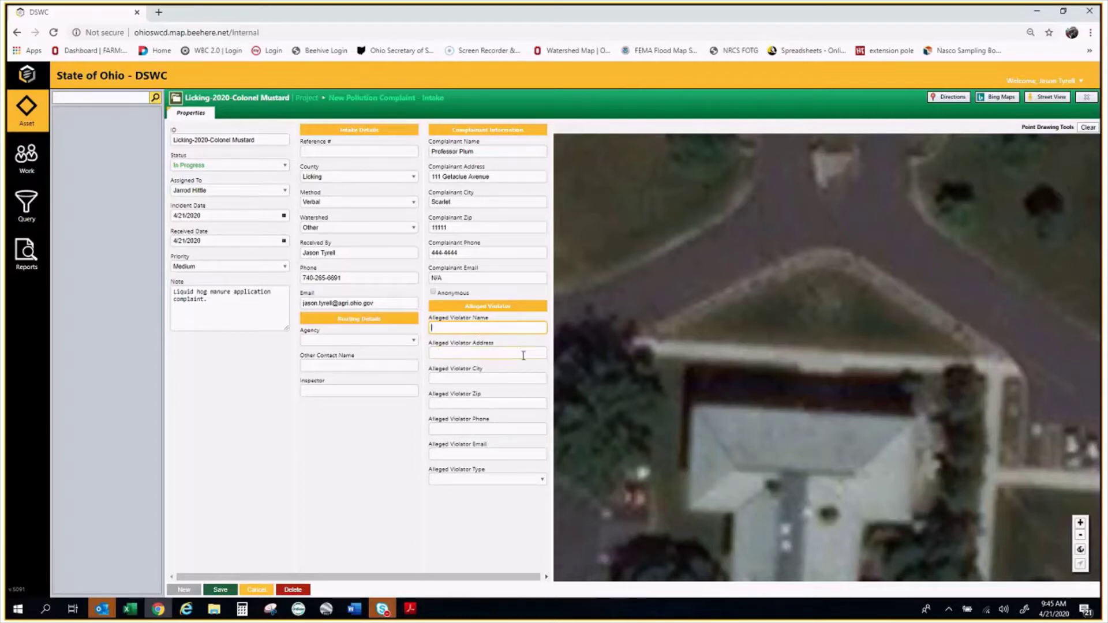
text(Unknown)
key(BackSpace)
key(BackSpace)
key(BackSpace)
key(BackSpace)
key(BackSpace)
key(BackSpace)
text(Clo)
key(BackSpace)
key(BackSpace)
text(olonel Mustard)
Enter the alleged violator's street address, city and zip code
key(Tab)
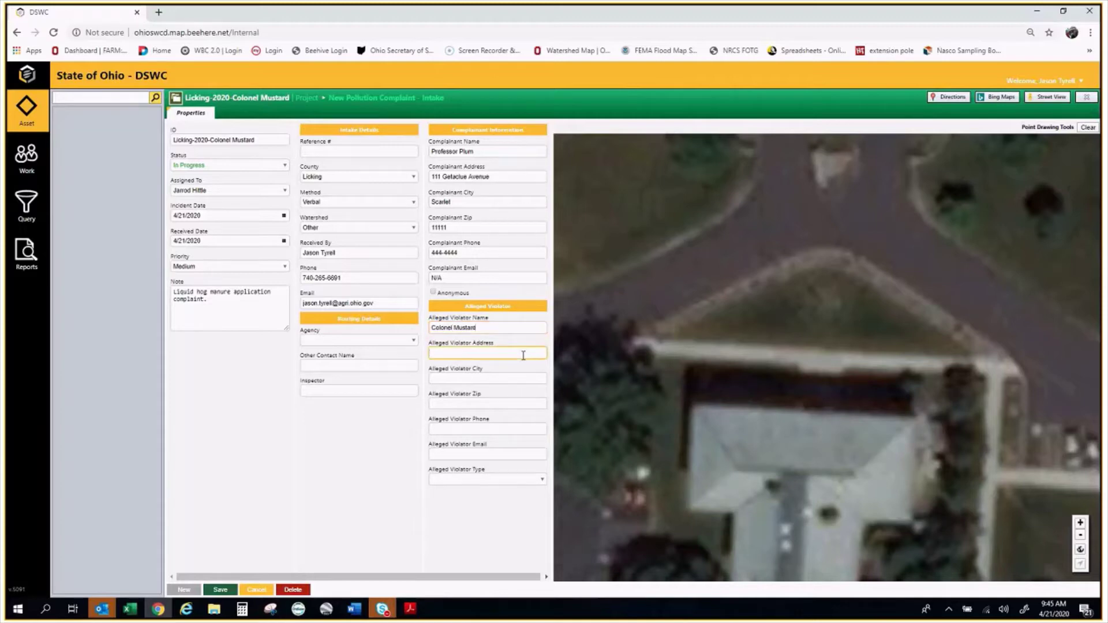
key(Tab)
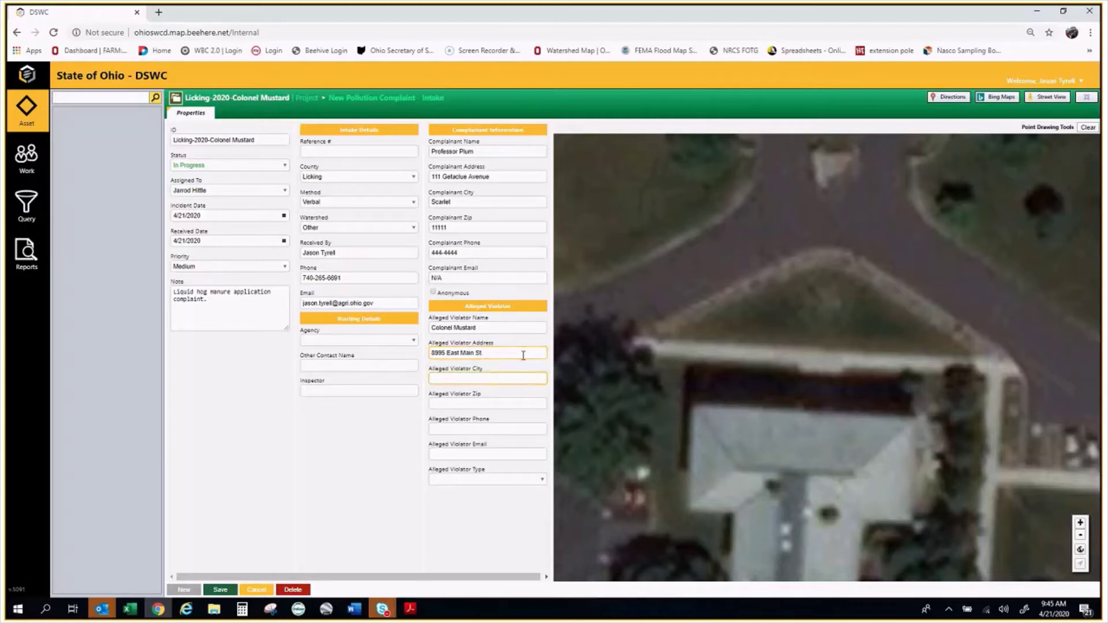
text(Reynoldsburg)
click(525, 403)
text(430)
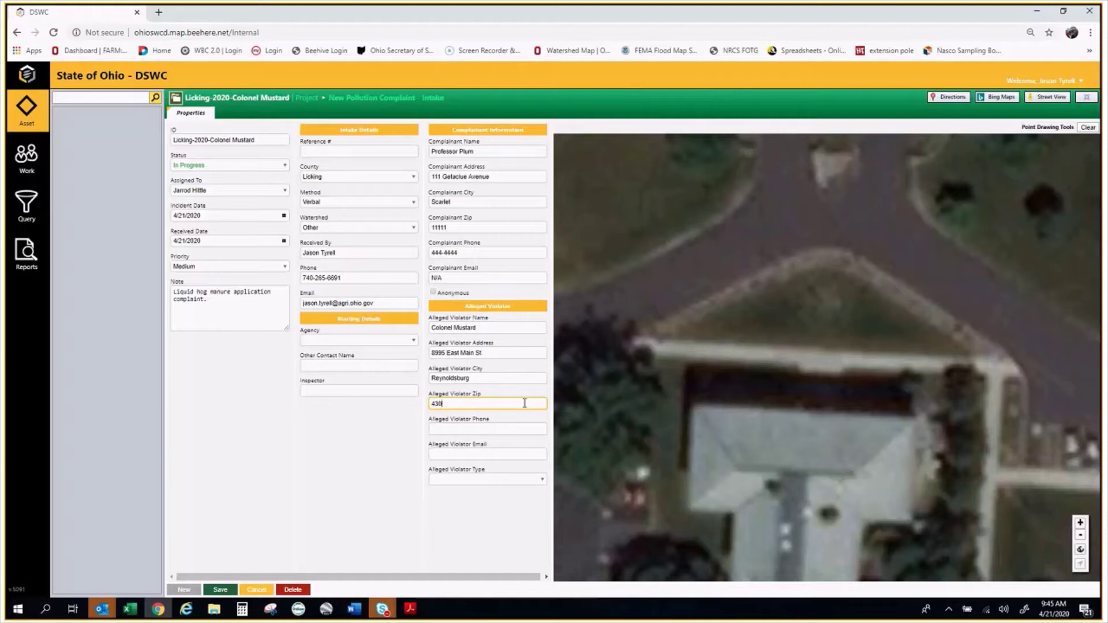
text(88)
key(Tab)
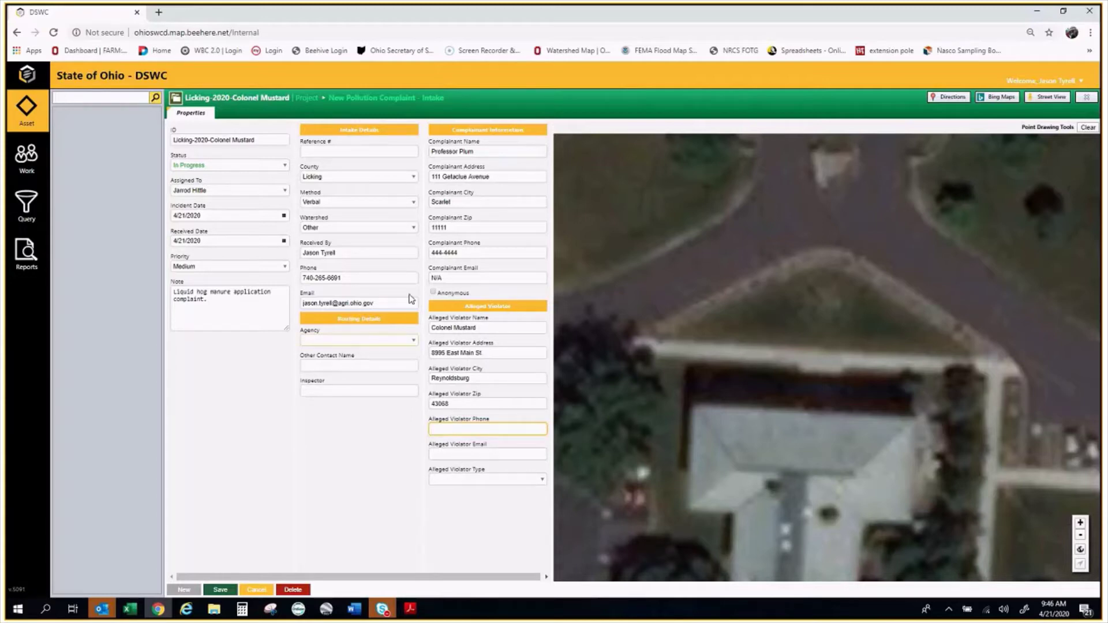
Replace the complainant's phone number with the corrected number
drag(475, 254, 429, 256)
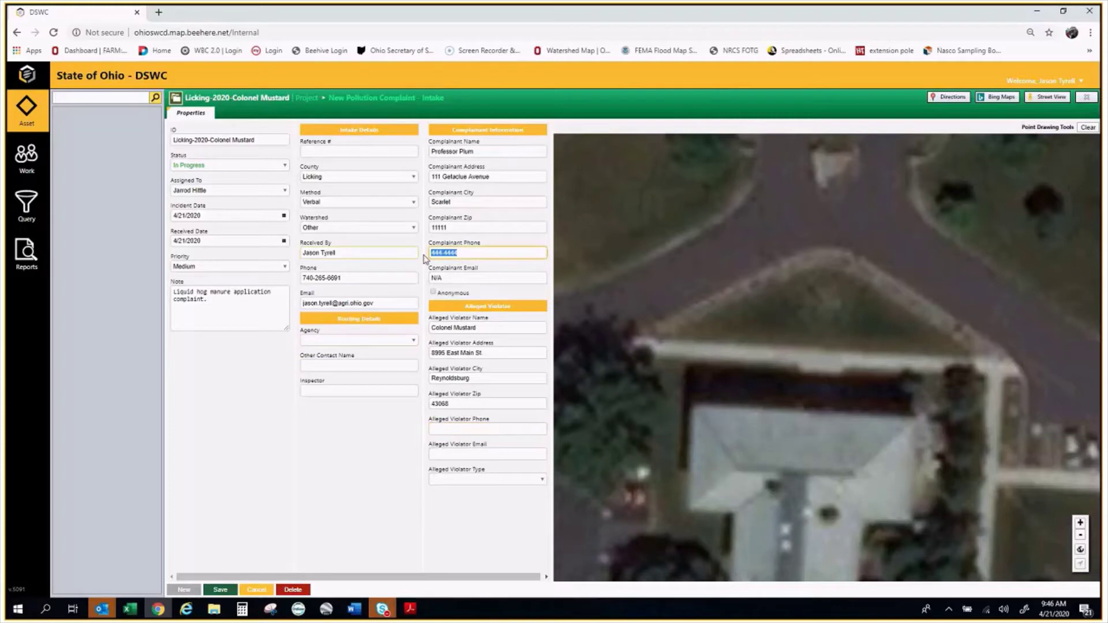
key(BackSpace)
text(5555)
key(BackSpace)
text(-5555)
Enter the alleged violator's phone number and set the violator type to Land Owner
click(478, 427)
text(444-4444)
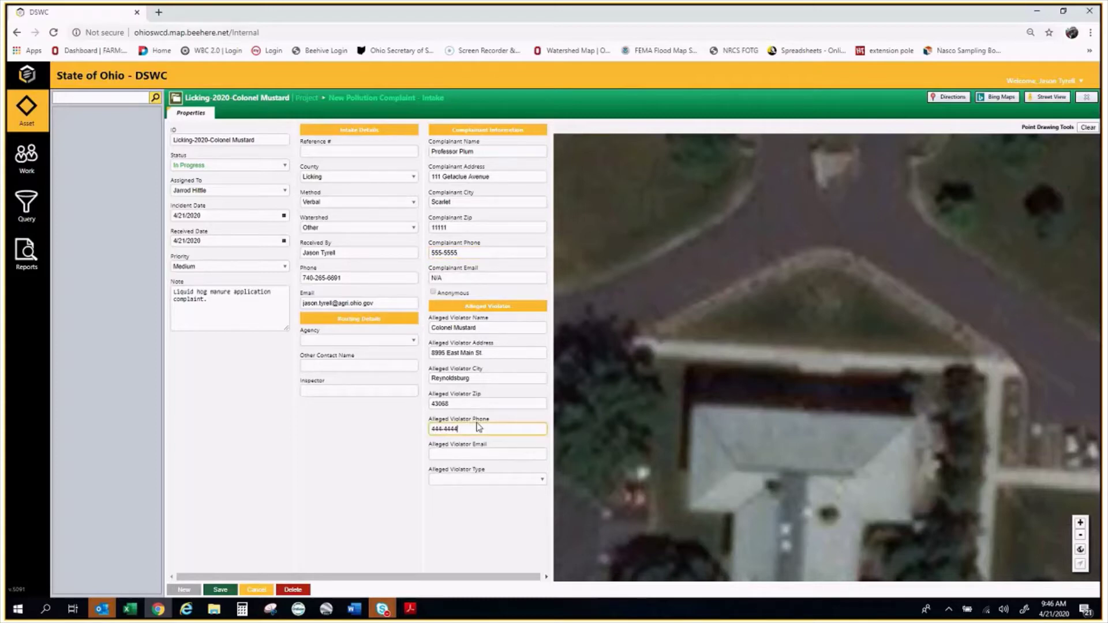
click(484, 479)
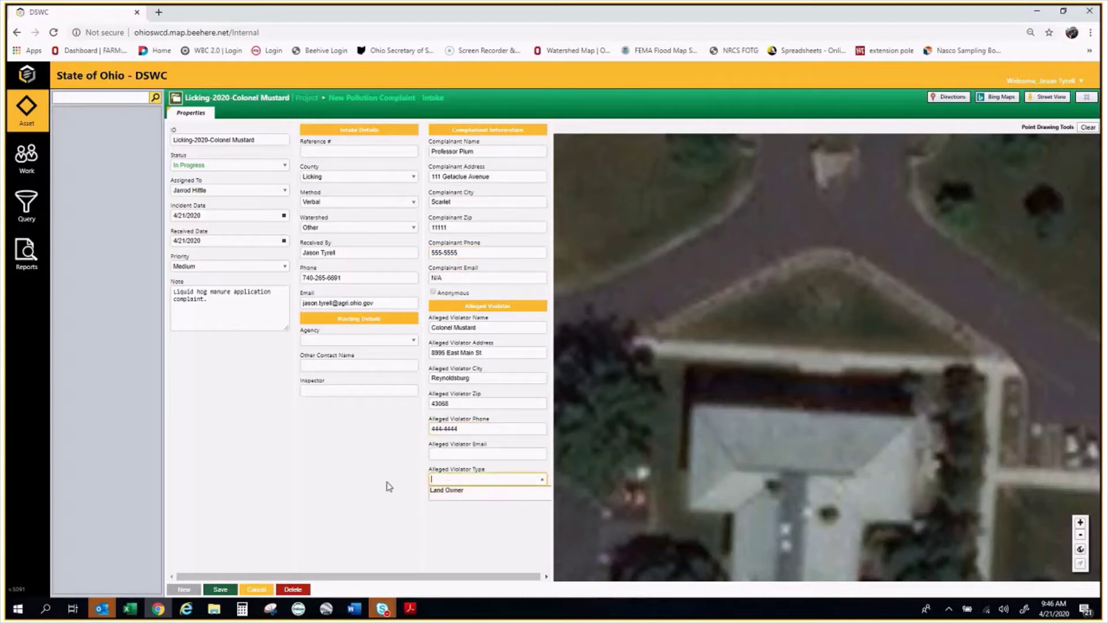
click(461, 496)
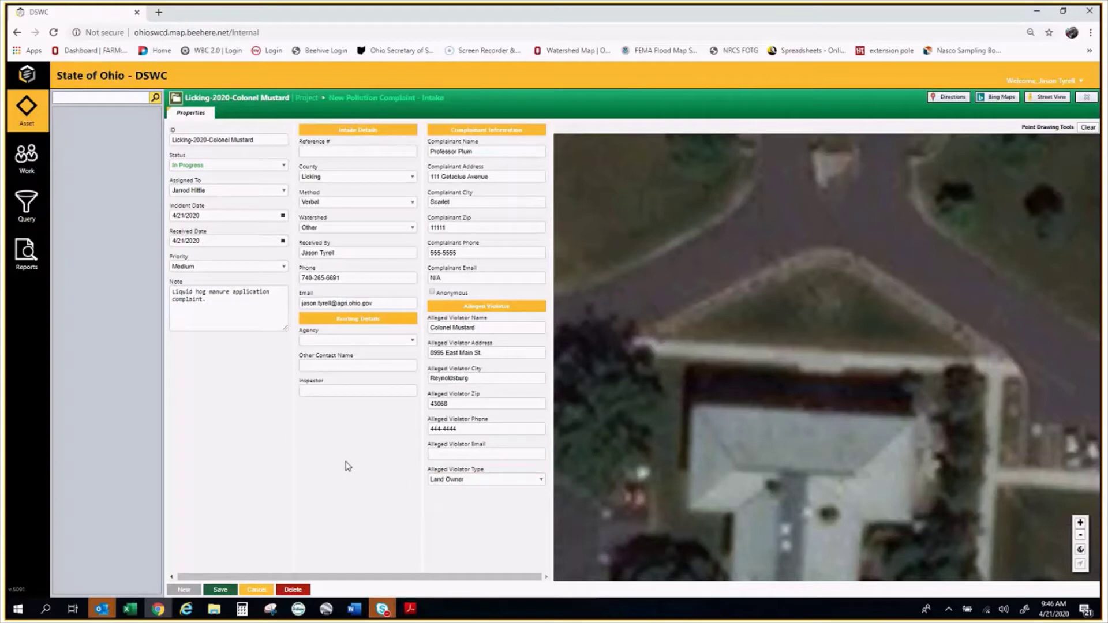
scroll(836, 337, down, 2)
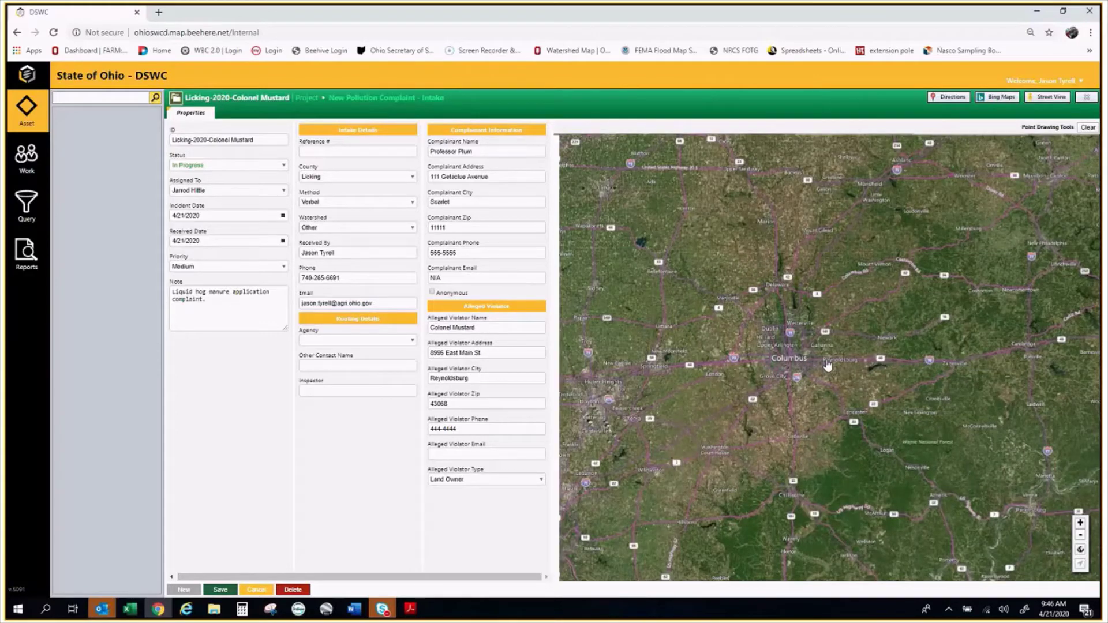
Zoom and pan the Bing map to the alleged violator's site near the golf course and highway
scroll(826, 365, up, 1)
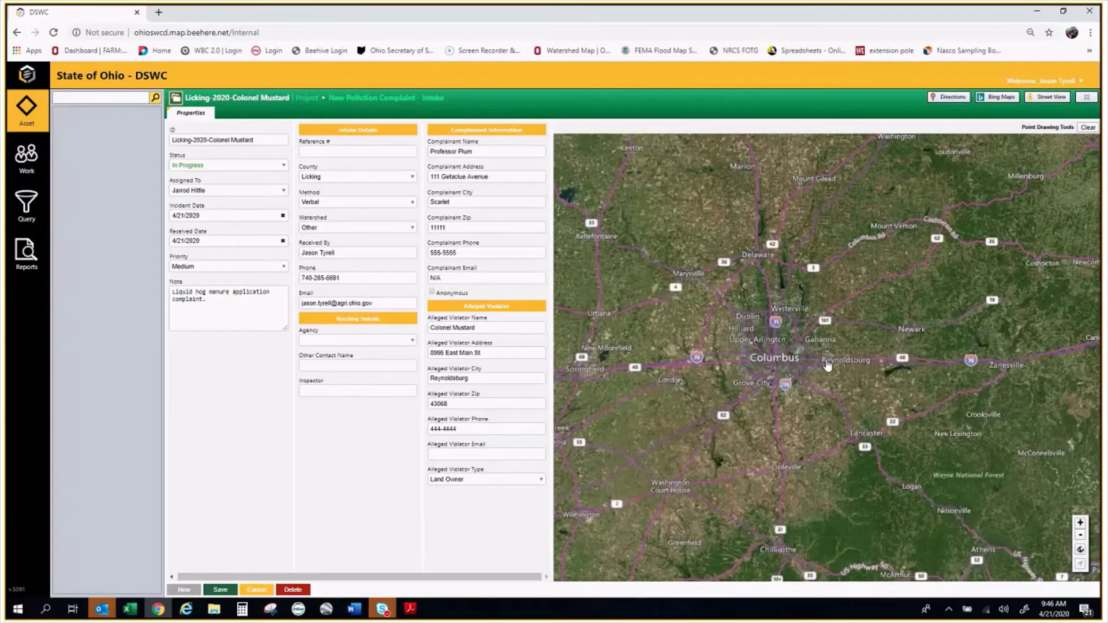
scroll(827, 365, up, 5)
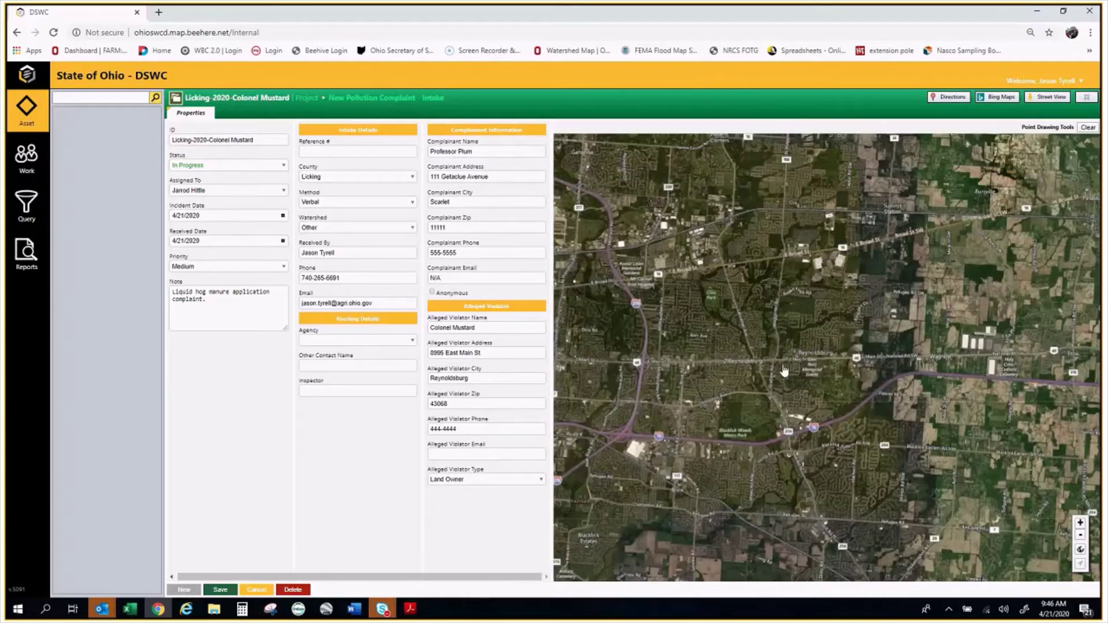
scroll(786, 404, up, 2)
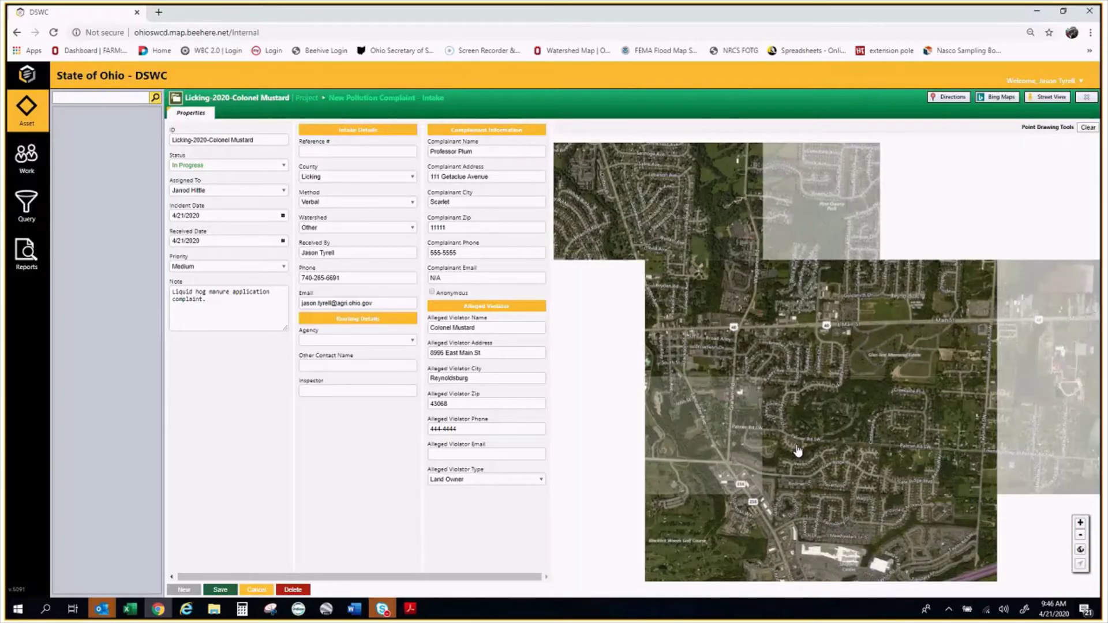
drag(798, 450, 883, 361)
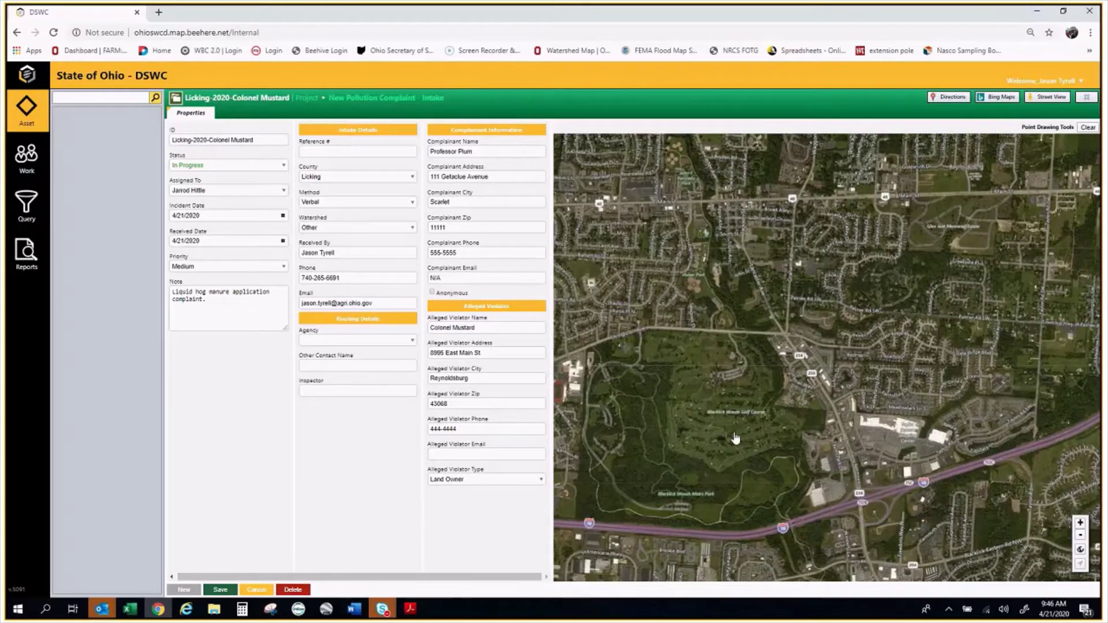
scroll(736, 438, up, 5)
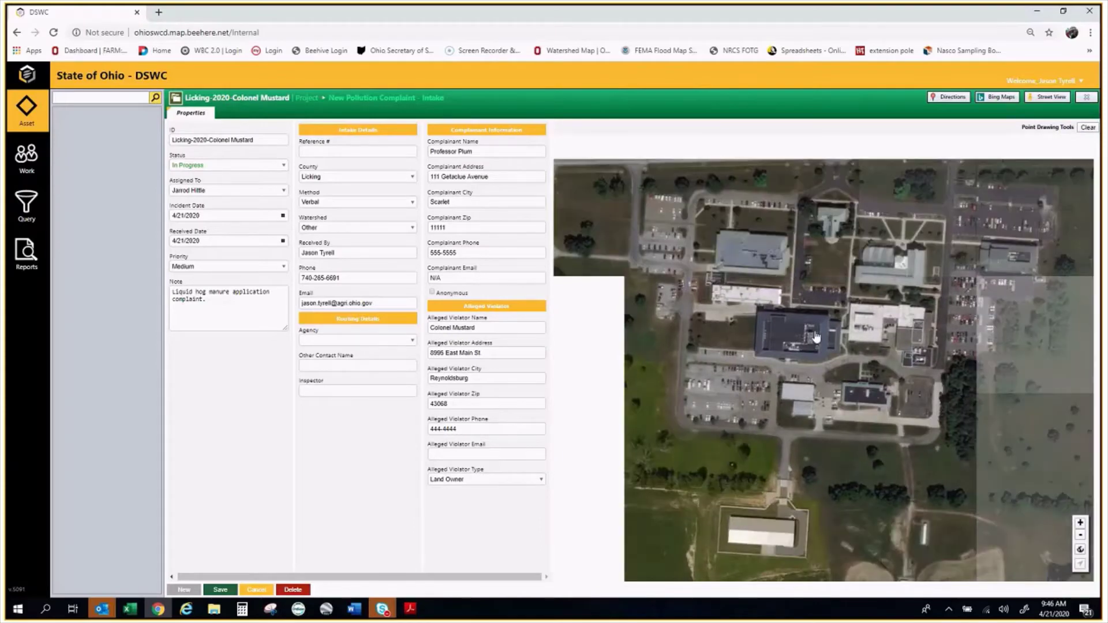
scroll(815, 337, down, 2)
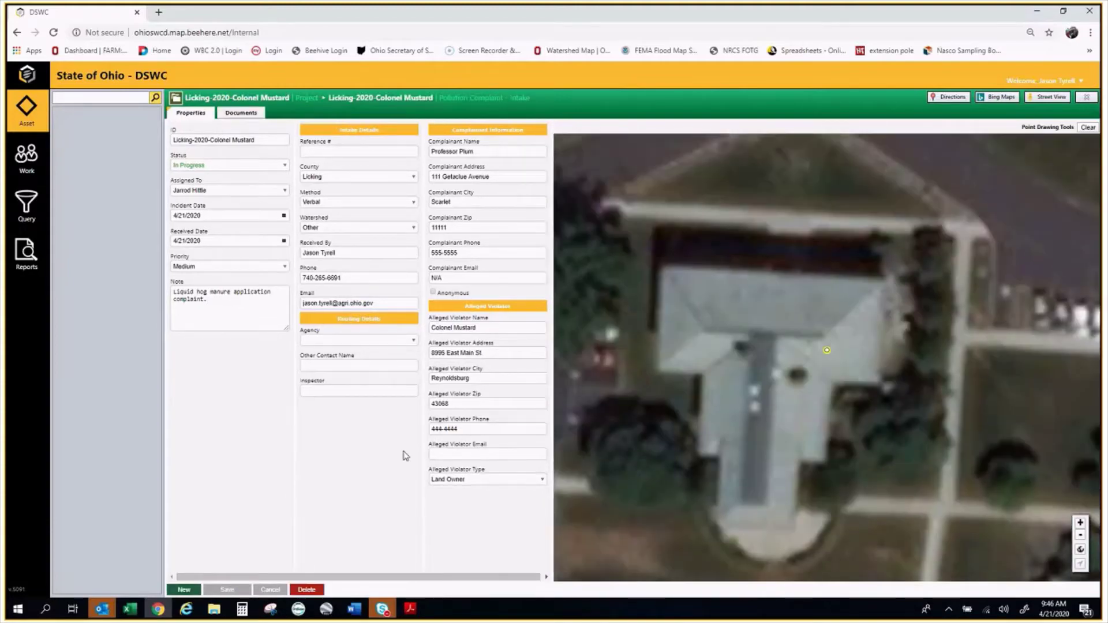
scroll(761, 381, down, 3)
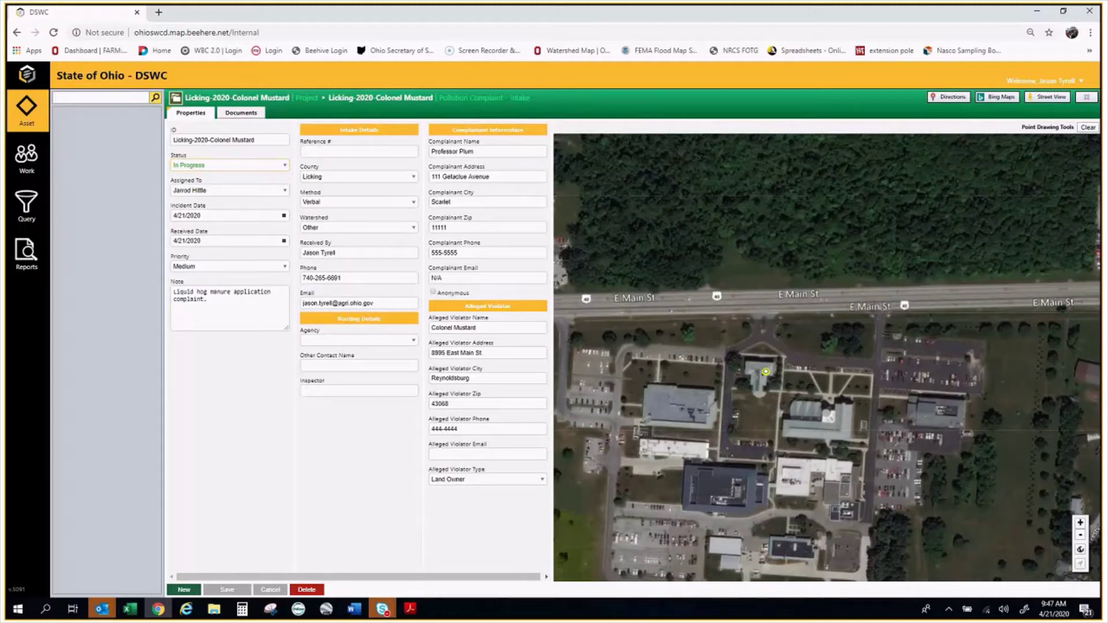
key(alt+Tab)
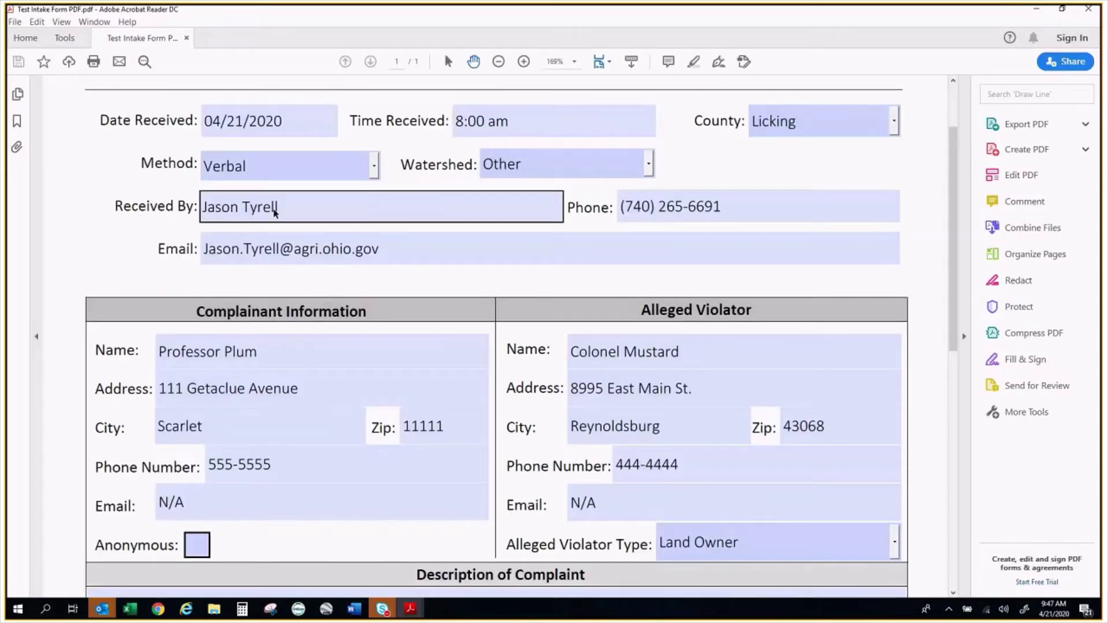
Review the top of the Test Intake Form PDF, then minimize Acrobat
scroll(275, 213, up, 2)
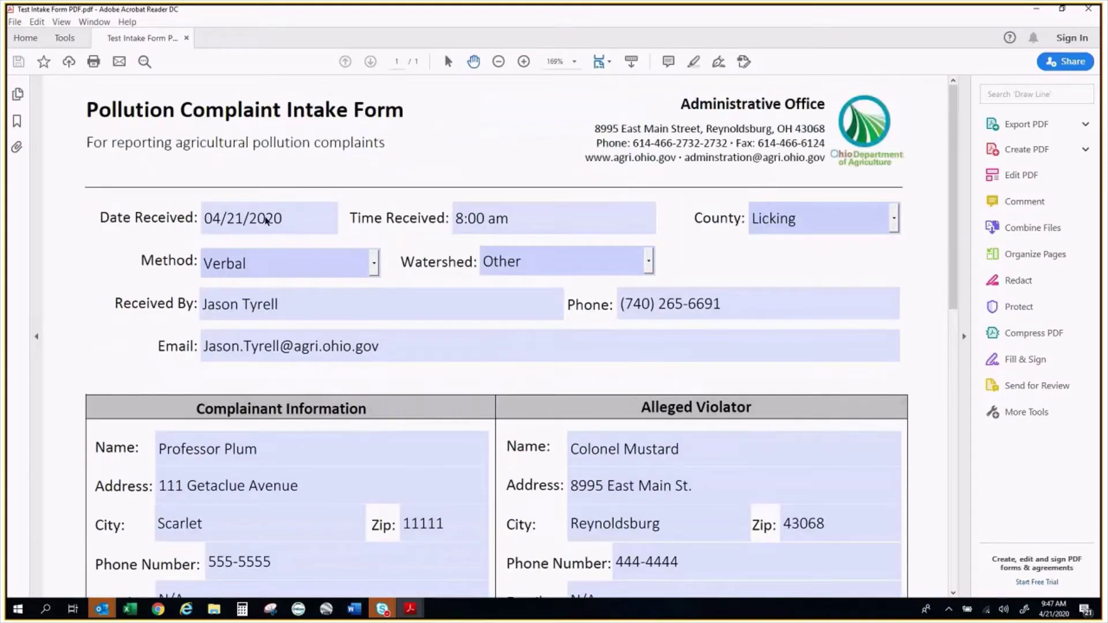
scroll(372, 258, down, 2)
scroll(371, 259, up, 2)
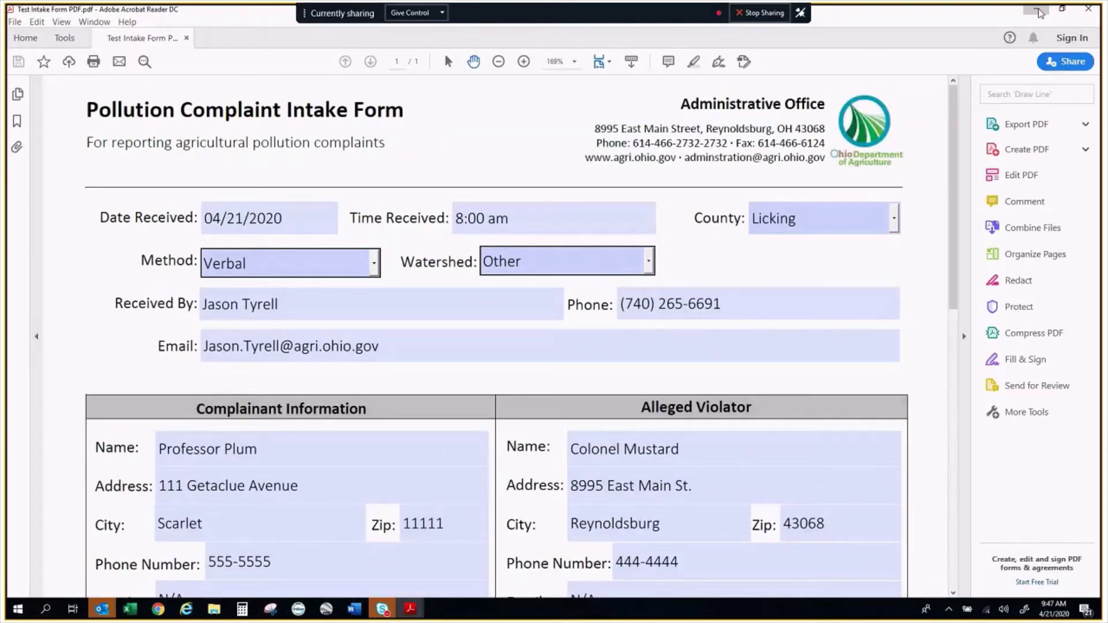
click(1037, 10)
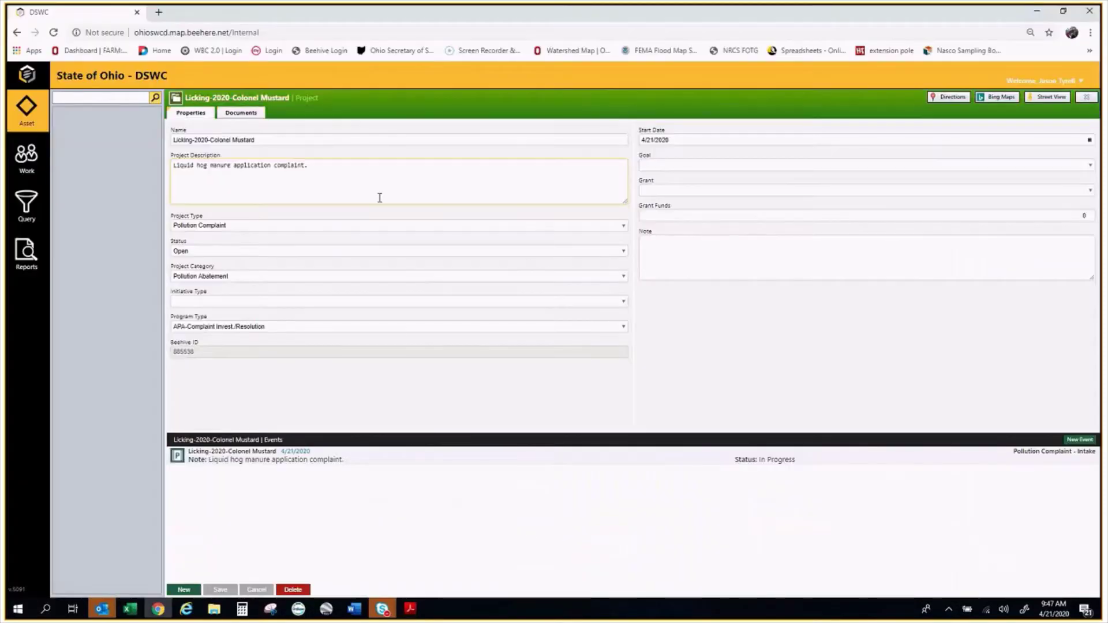
Open the Pollution Complaint - Intake event's Documents tab and start a New Attachment
click(1075, 456)
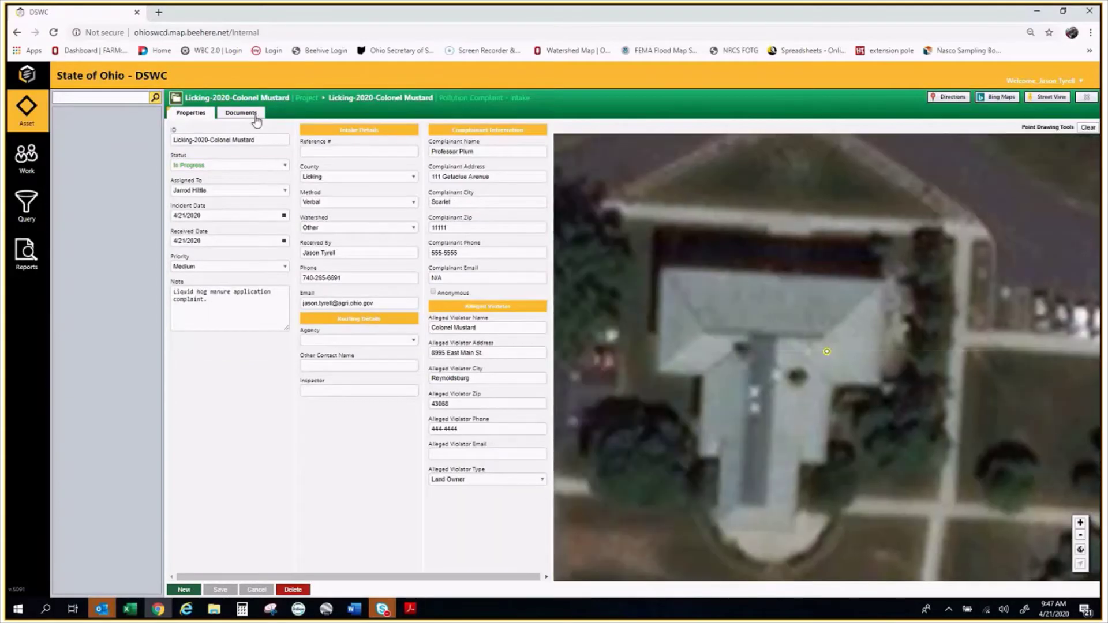
click(250, 115)
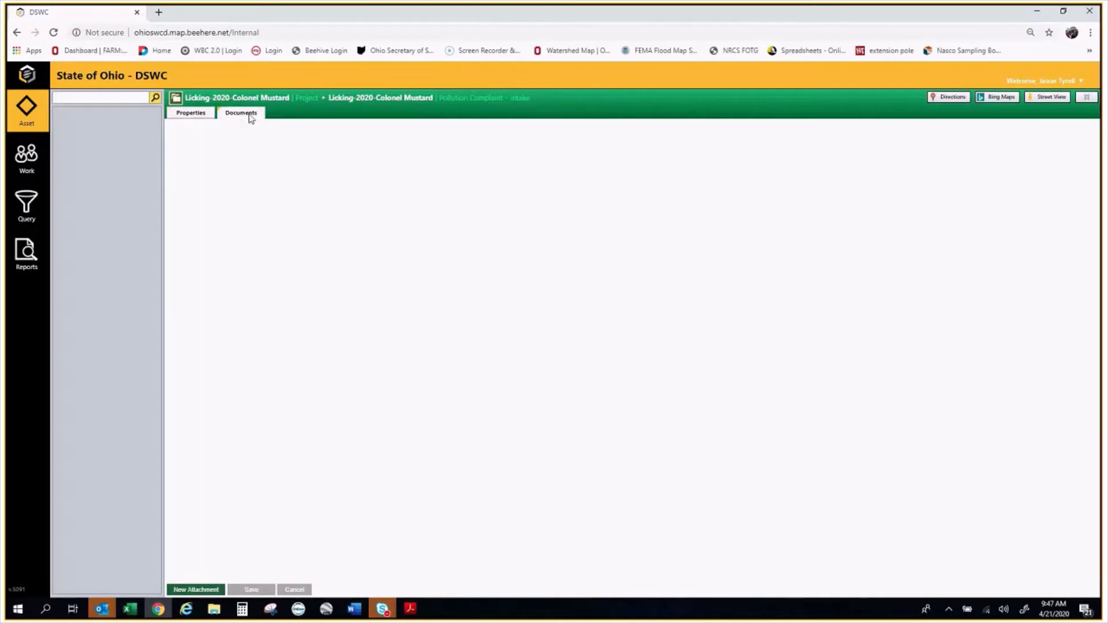
click(196, 590)
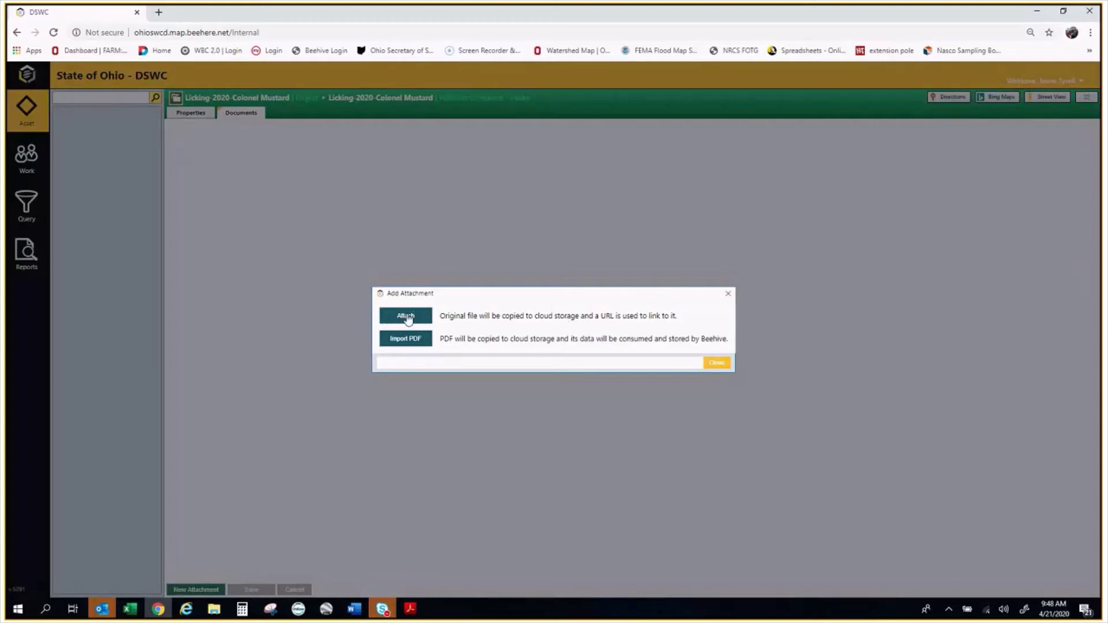
Attach Test Intake Form PDF.pdf with the description '4/21/2020 Intake form' and save it
click(408, 319)
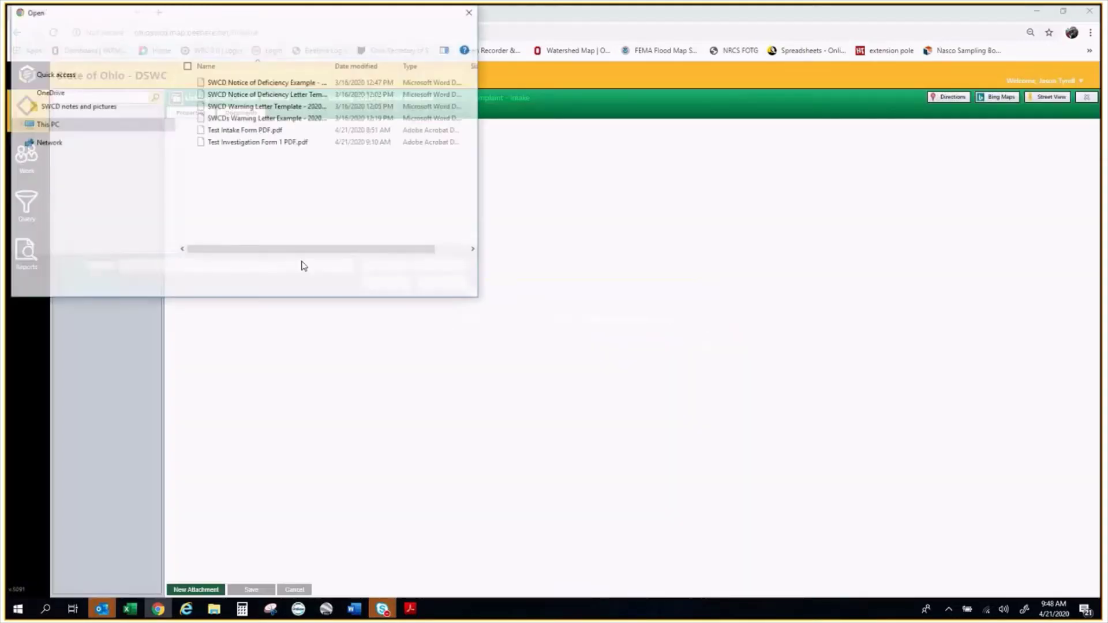
click(261, 133)
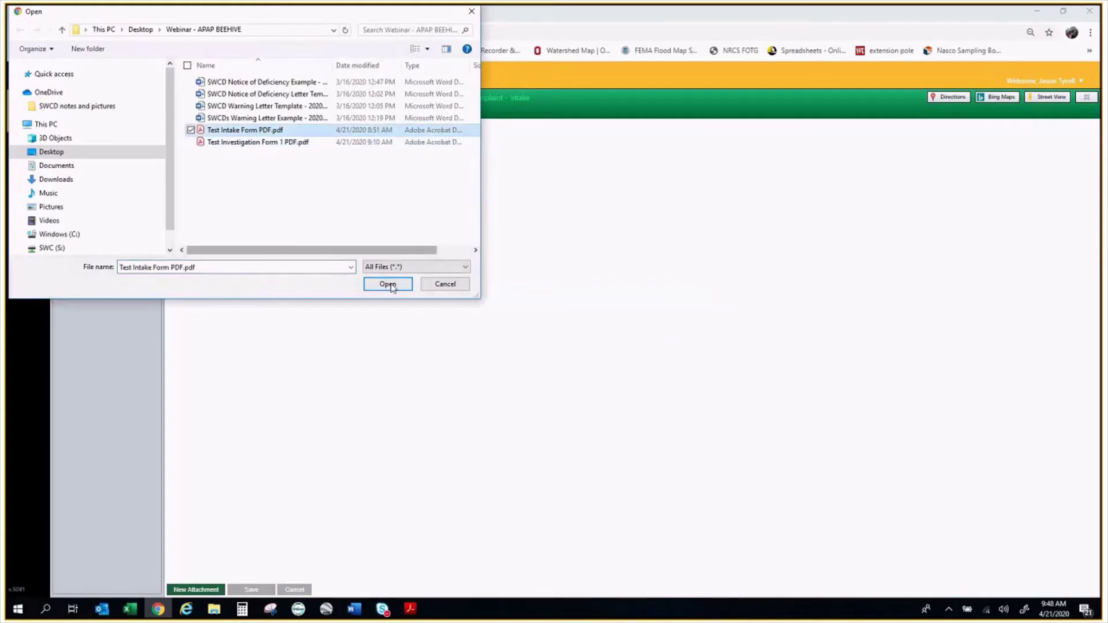
click(388, 284)
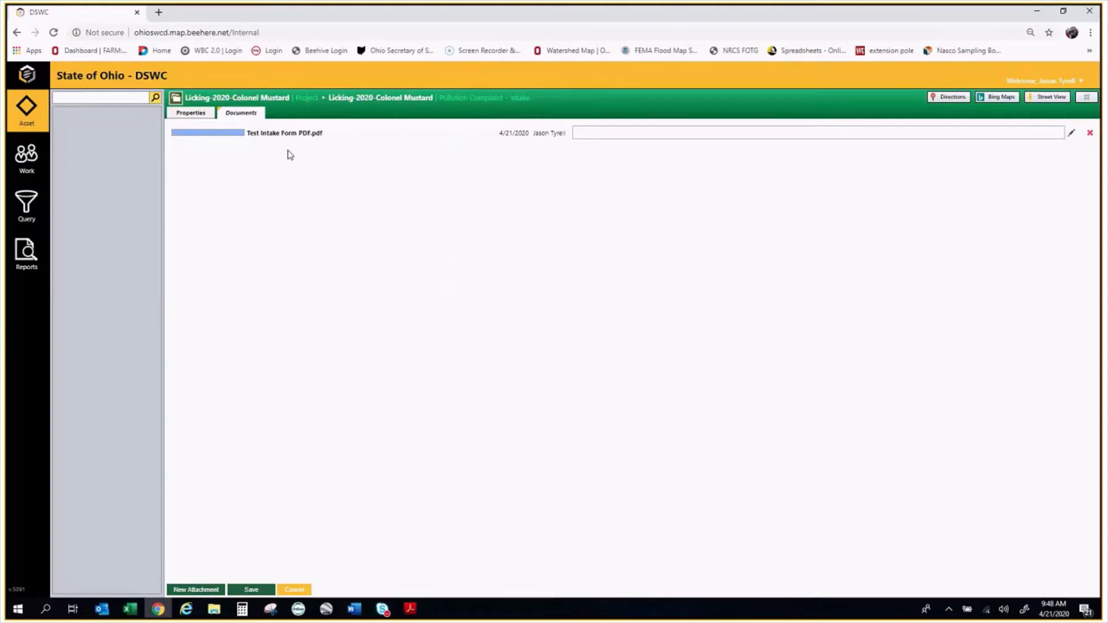
click(619, 133)
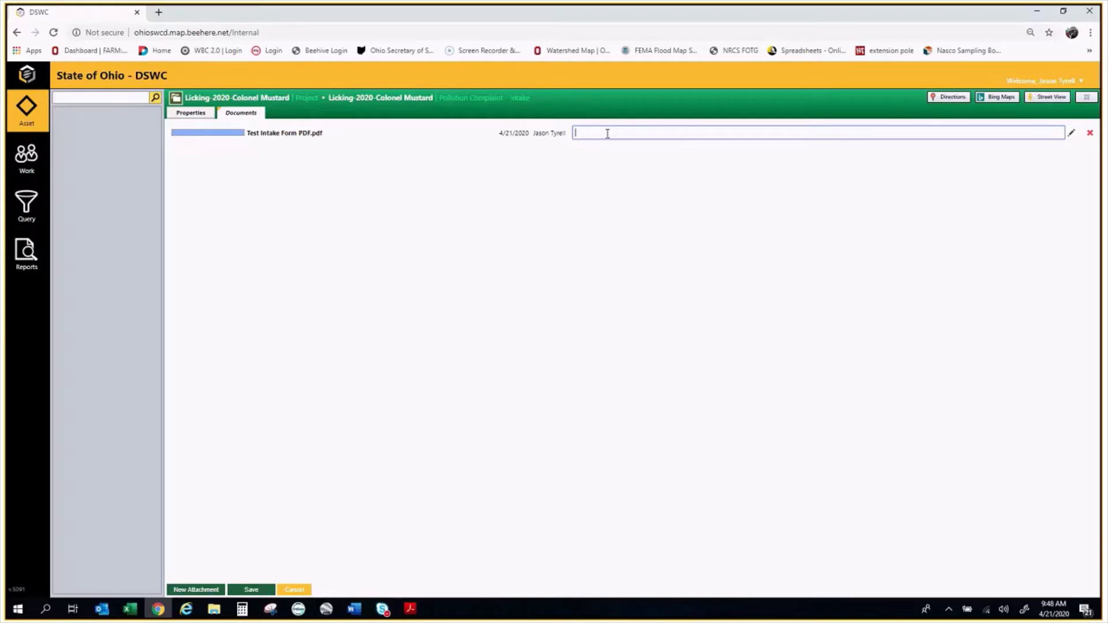
text(4/21/2020 Intake form)
click(252, 589)
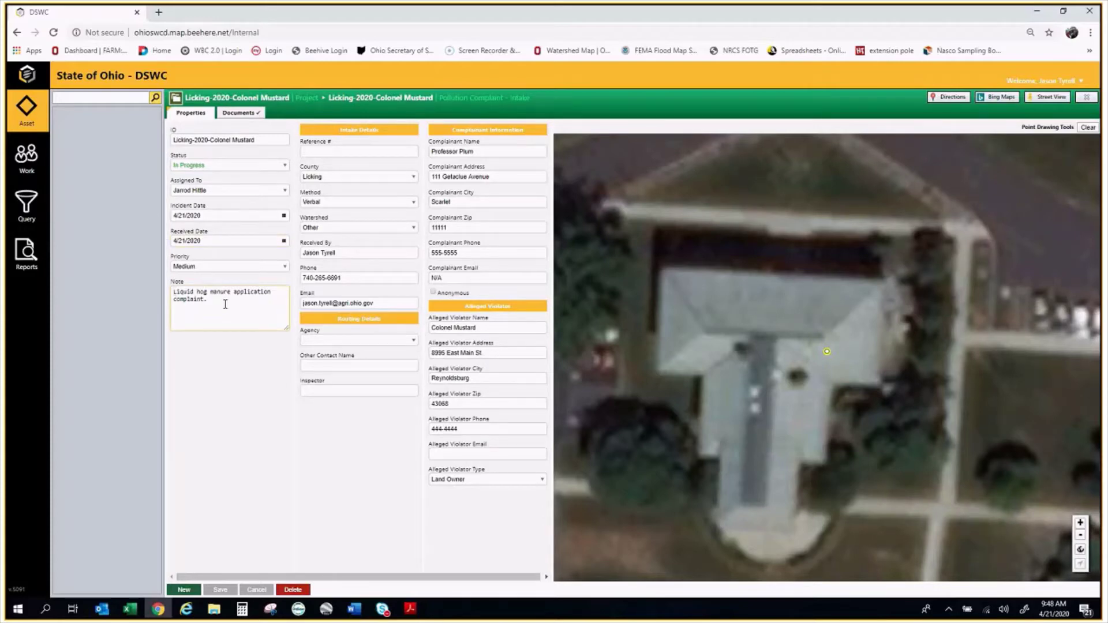
Go back to the Licking-2020-Colonel Mustard project page from the breadcrumb link
click(265, 99)
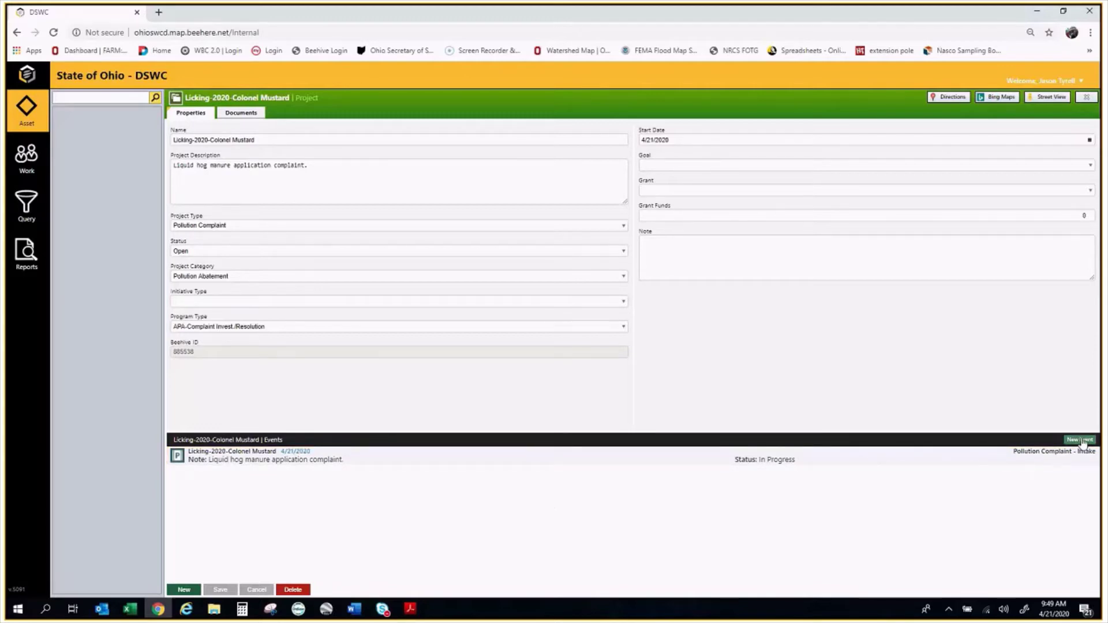
Start a new Pollution Complaint – Investigation event with the project name pasted as its ID
click(1081, 440)
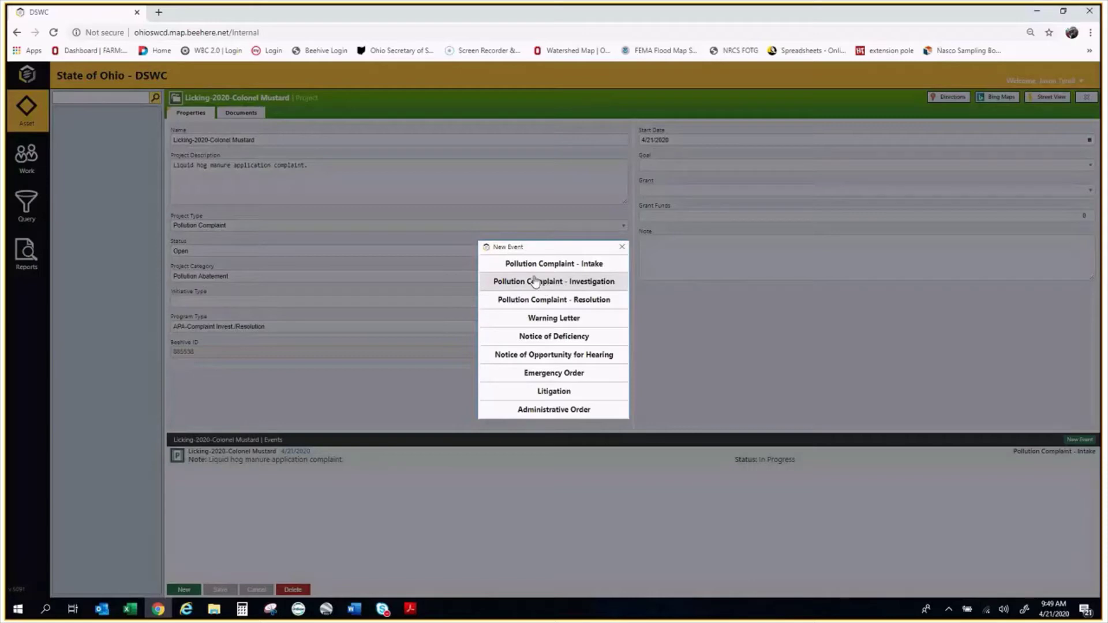
click(591, 282)
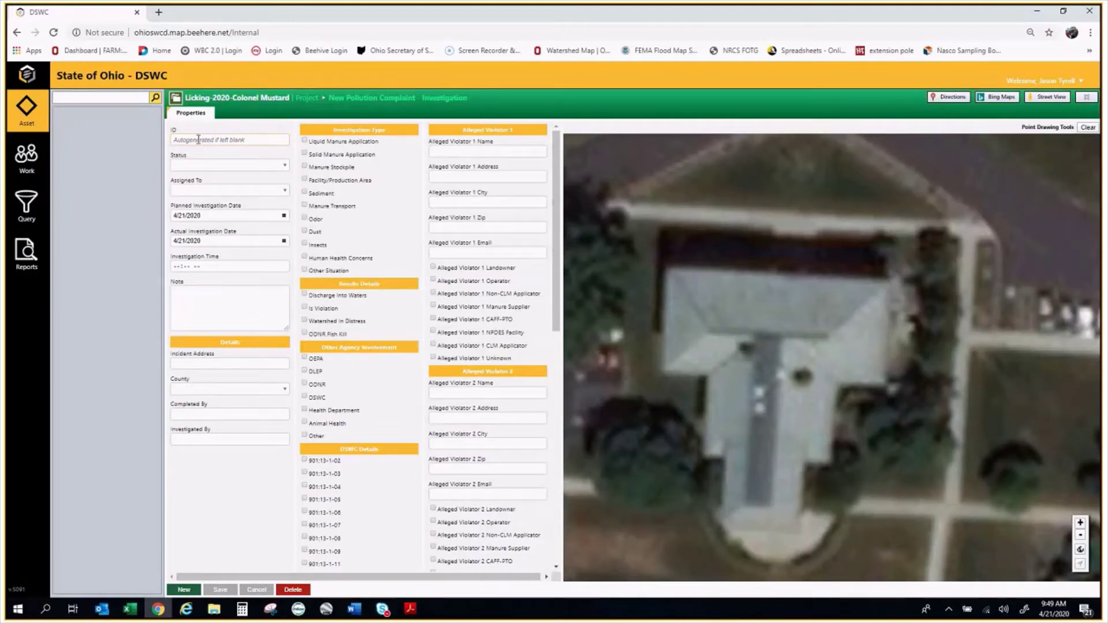
right_click(198, 139)
click(213, 224)
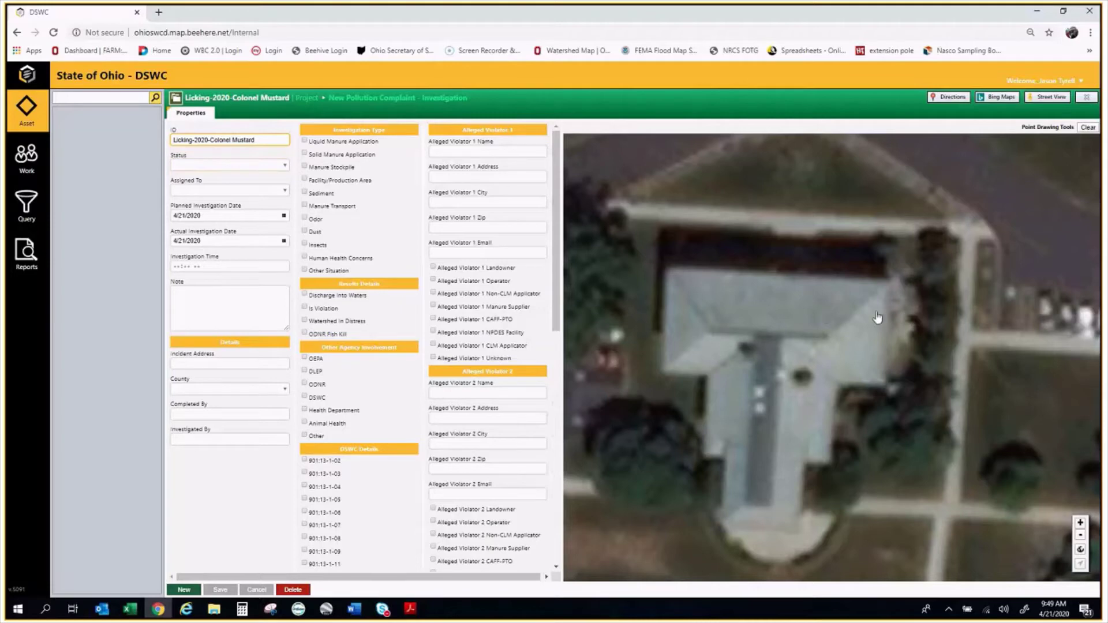
Pin the investigation location on the form's map, south of the site
scroll(807, 305, down, 4)
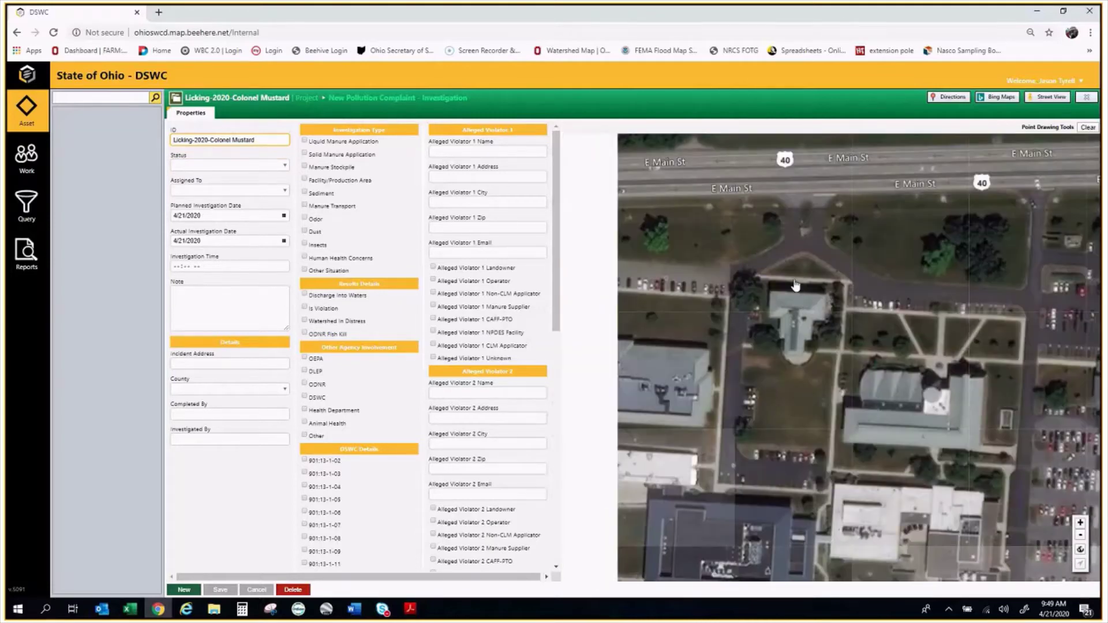
scroll(795, 285, down, 1)
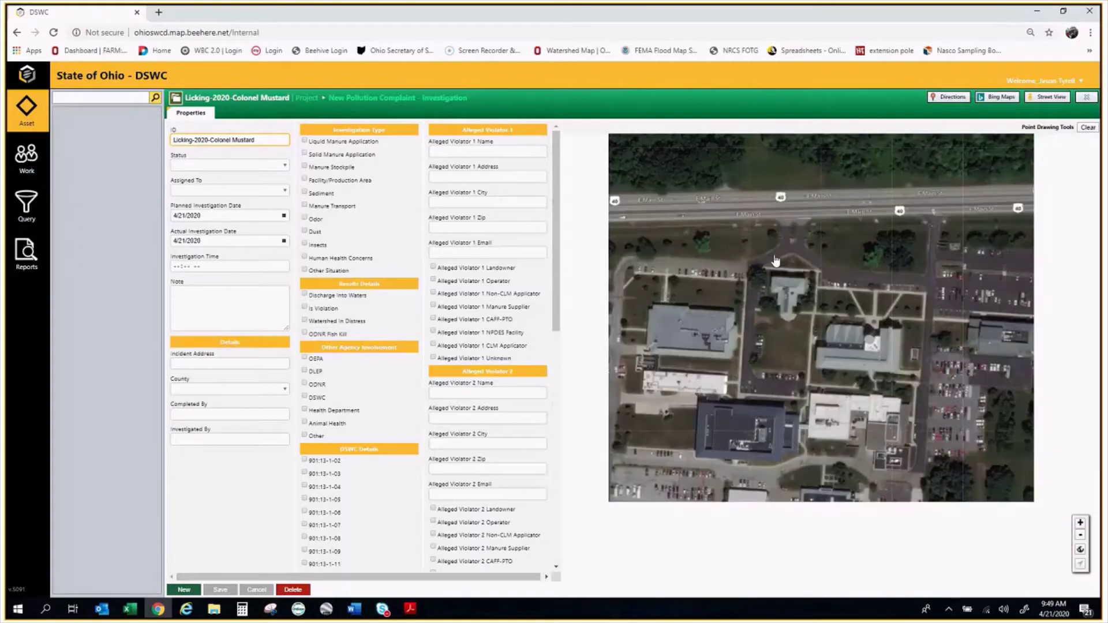
scroll(775, 261, down, 1)
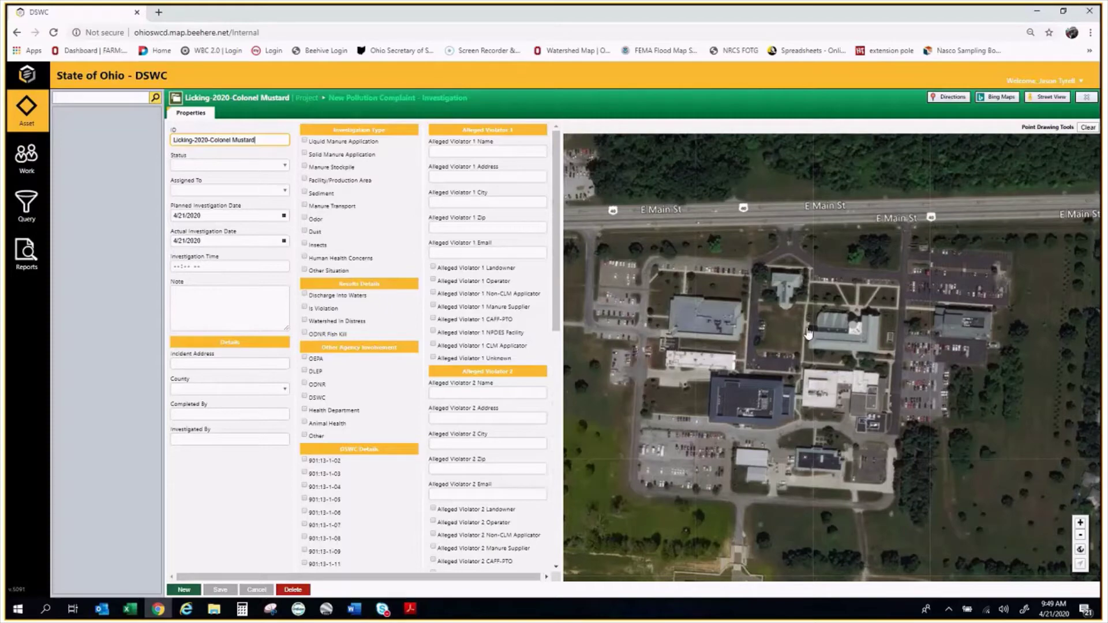
drag(808, 333, 803, 279)
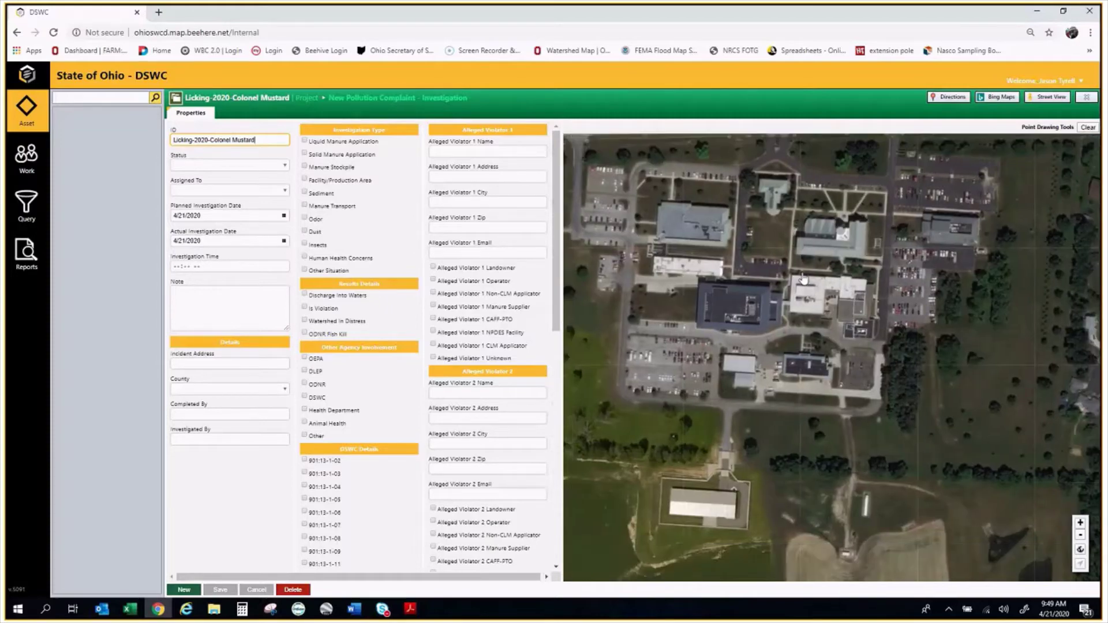
scroll(804, 278, down, 1)
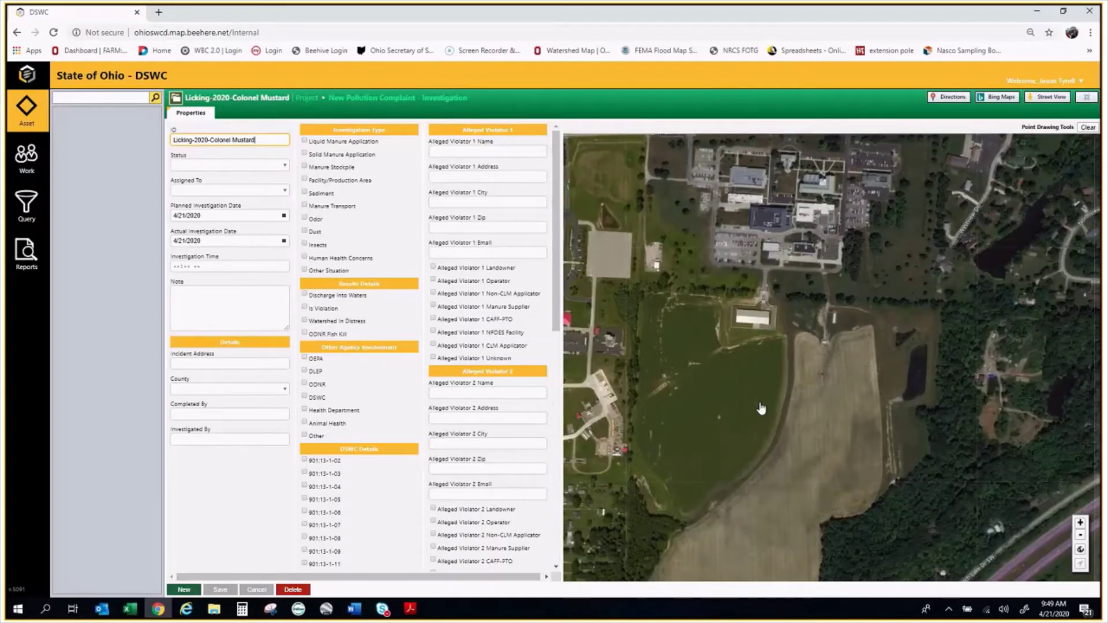
click(694, 358)
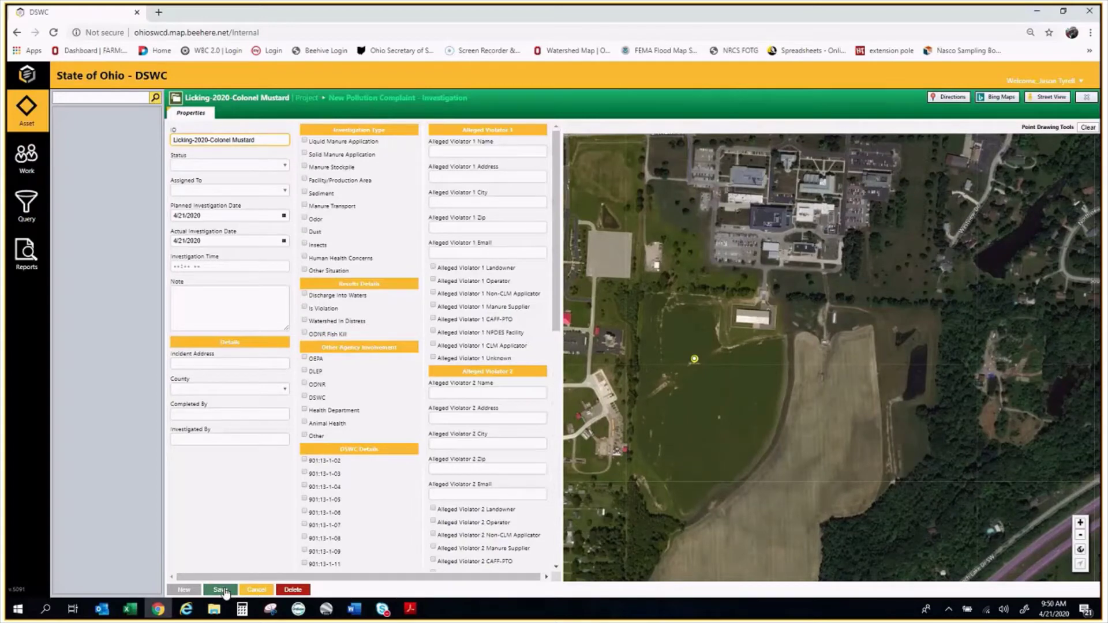
Save the new Investigation event and set its status to Under Investigation
click(224, 591)
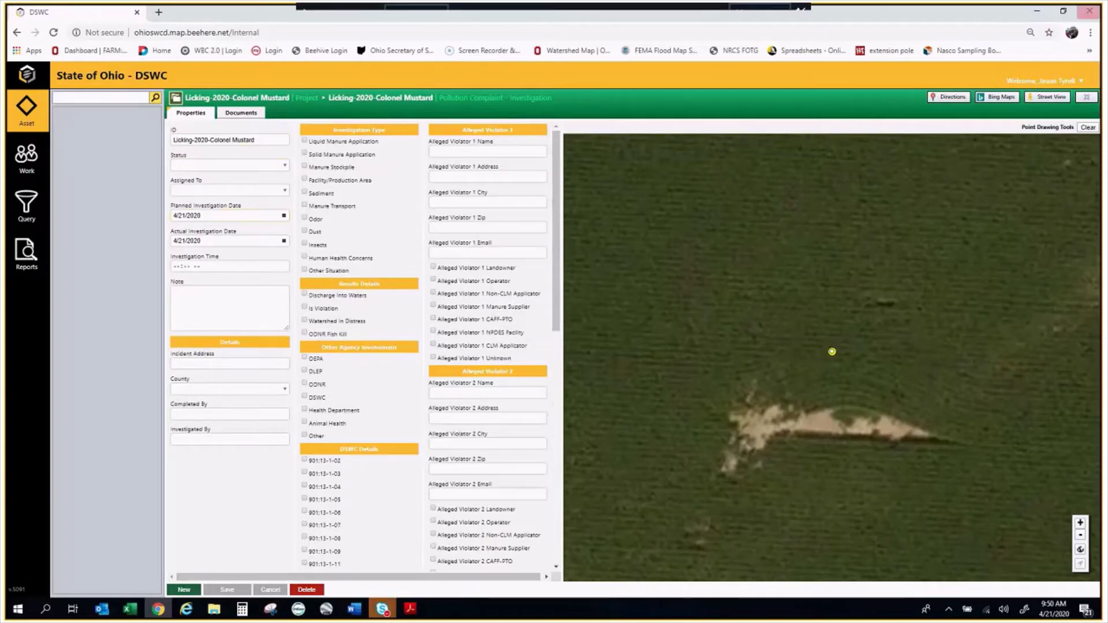
click(284, 165)
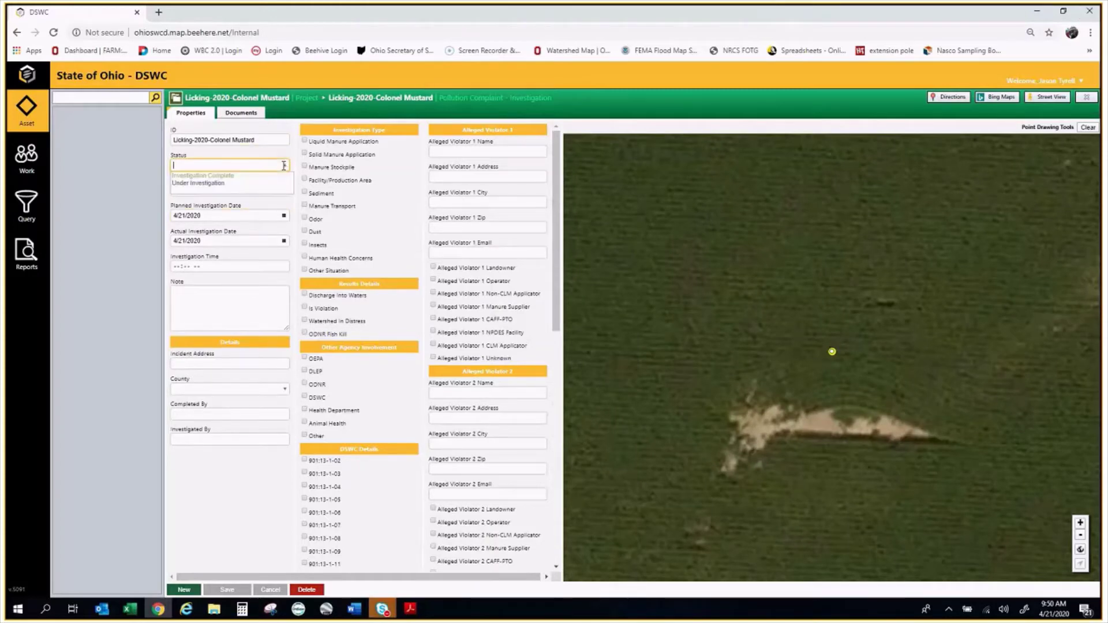
click(215, 185)
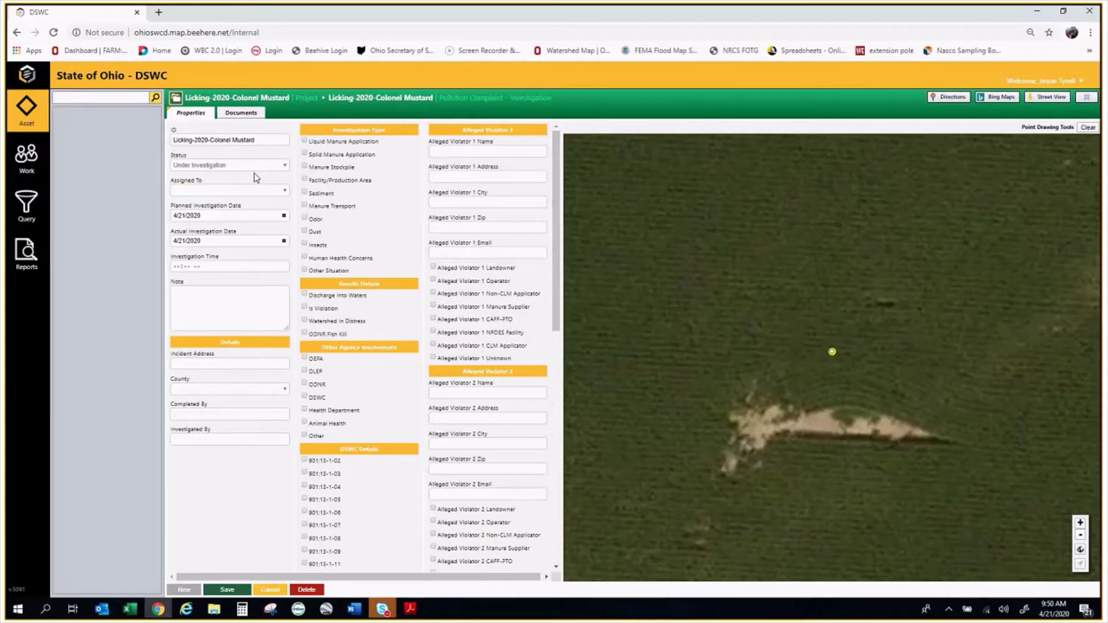
click(254, 172)
click(227, 181)
click(287, 166)
click(209, 183)
click(250, 190)
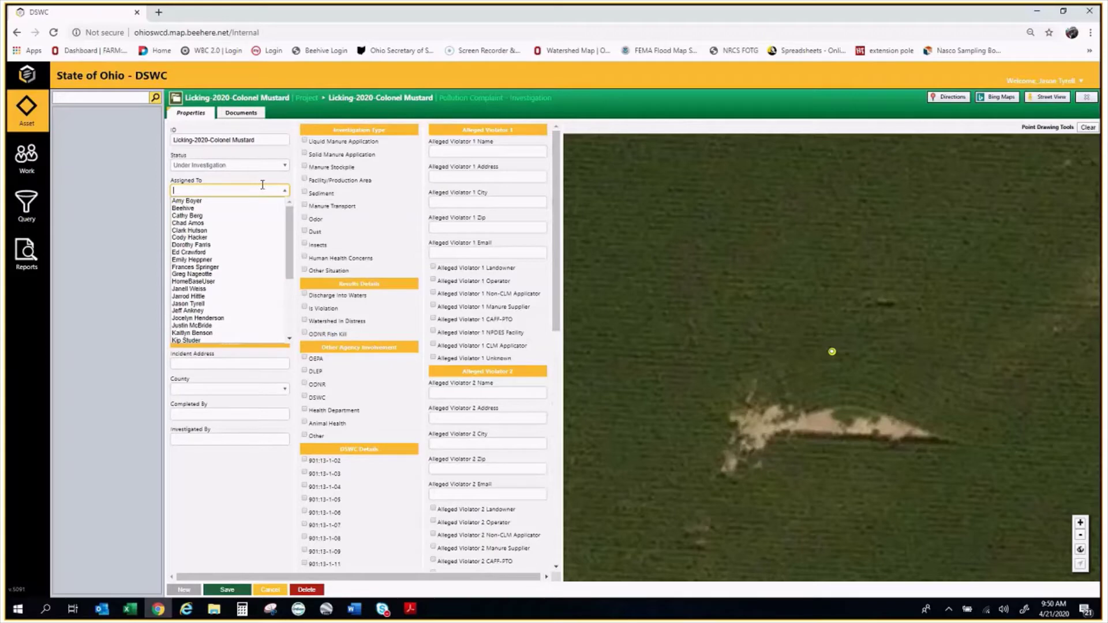
Assign the investigation to a staff member, set its time to 09:00 AM, then bring up the investigation PDF
click(188, 296)
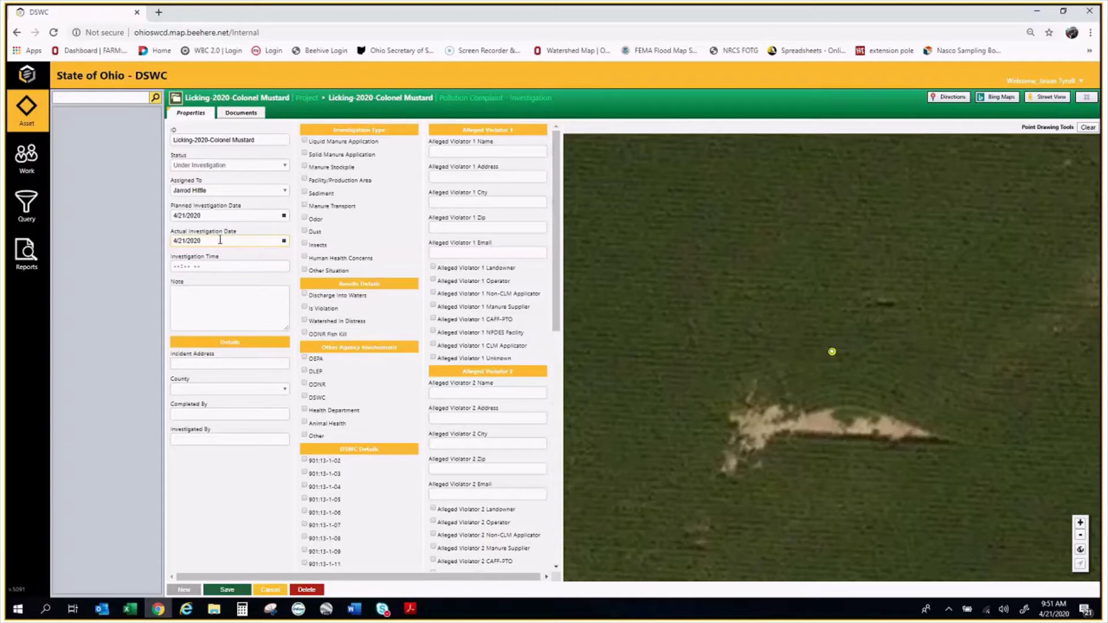
click(201, 268)
text(09:00 AM)
click(259, 299)
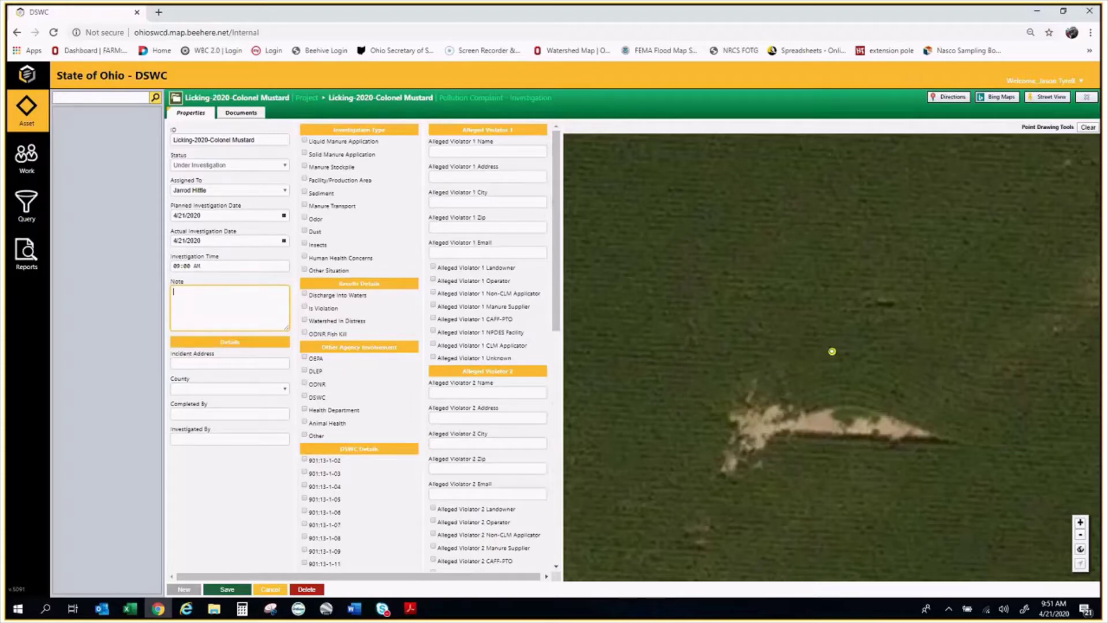
key(alt+Tab)
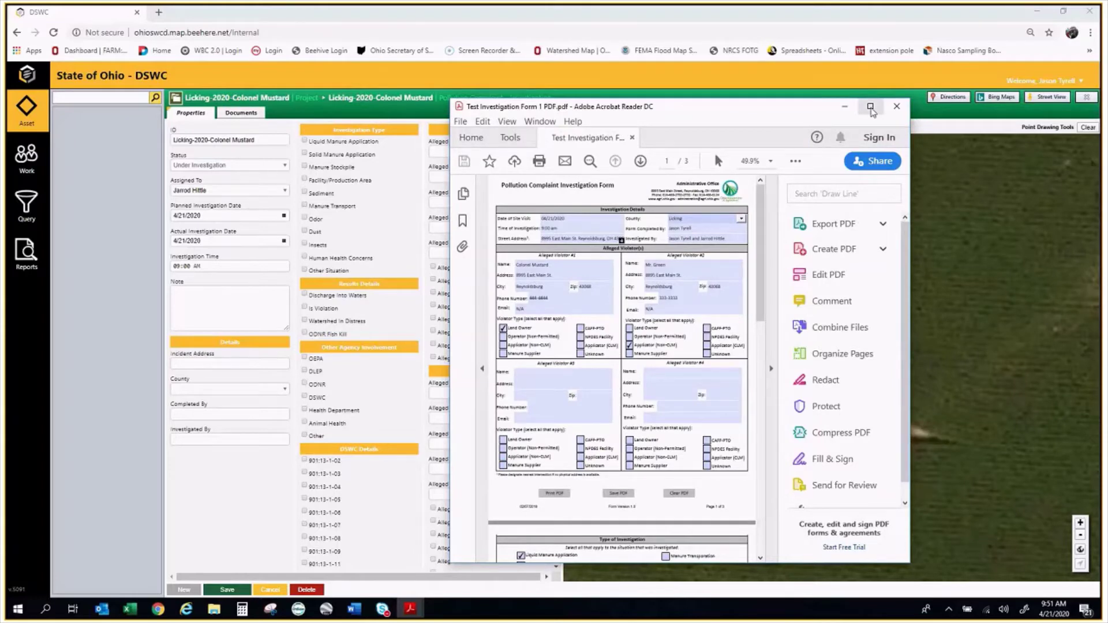
Maximize the investigation form and scroll down to page 2's Type of Investigation and Results
click(871, 107)
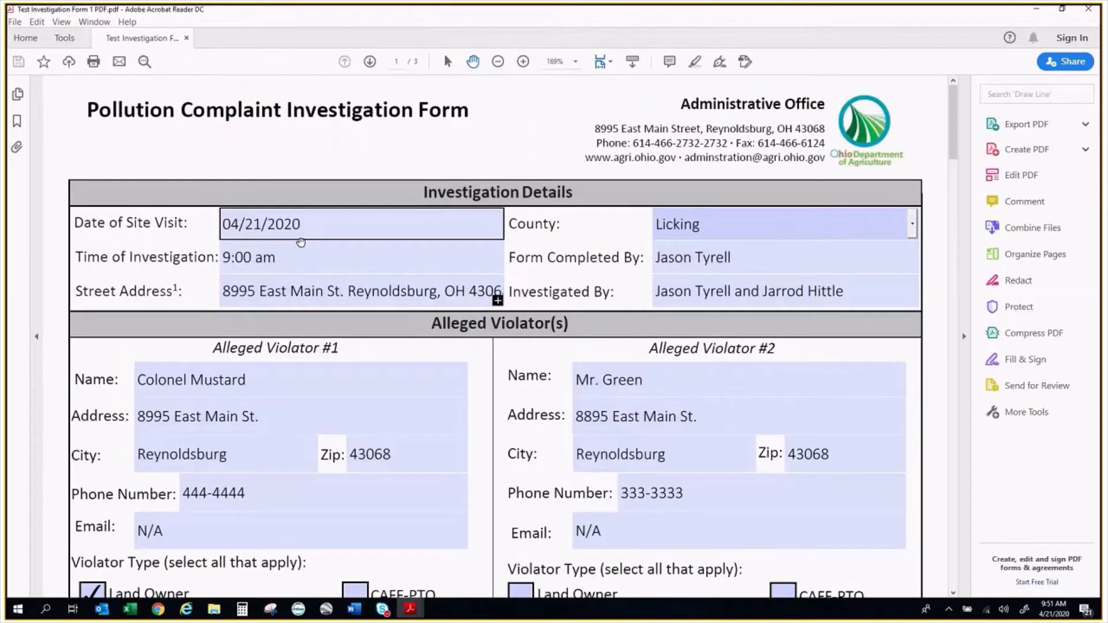
scroll(604, 301, down, 1)
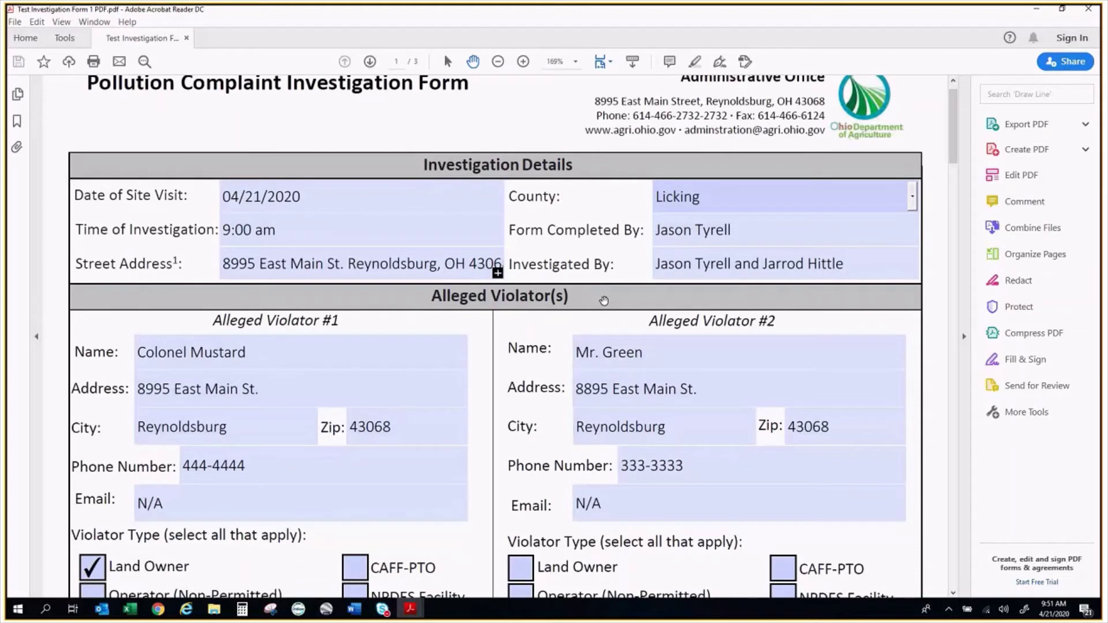
scroll(604, 301, down, 1)
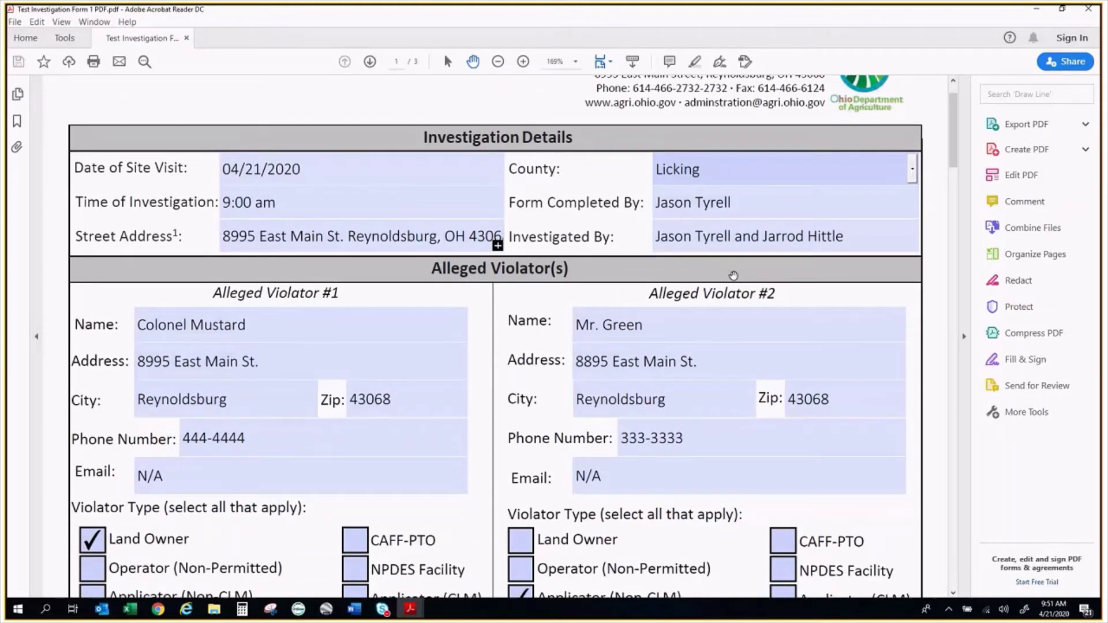
scroll(732, 275, down, 1)
scroll(750, 272, down, 2)
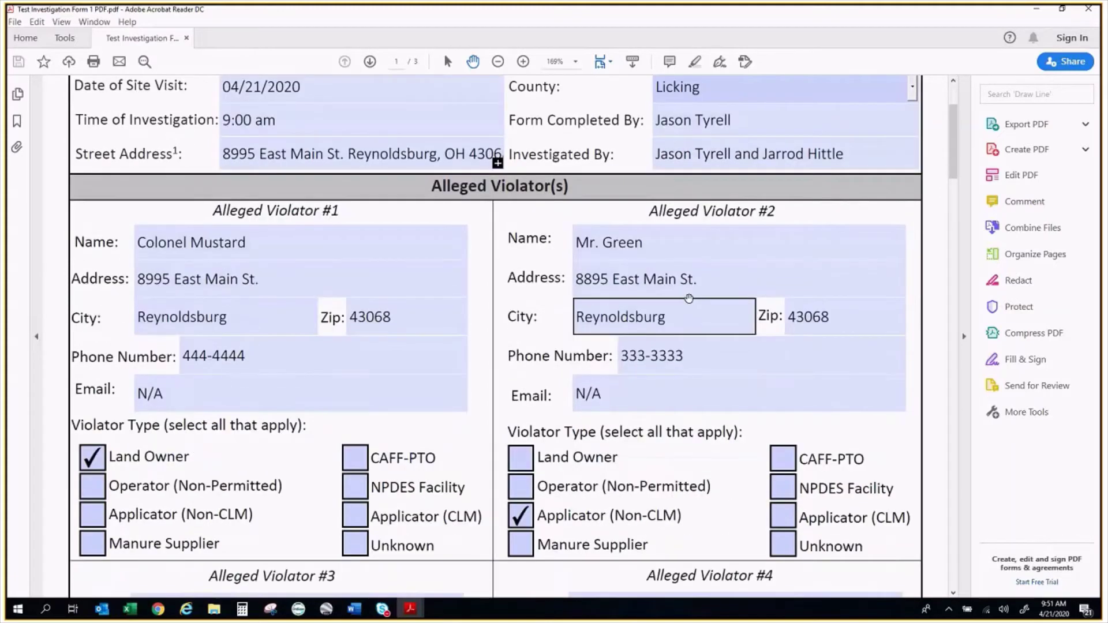
scroll(647, 392, down, 1)
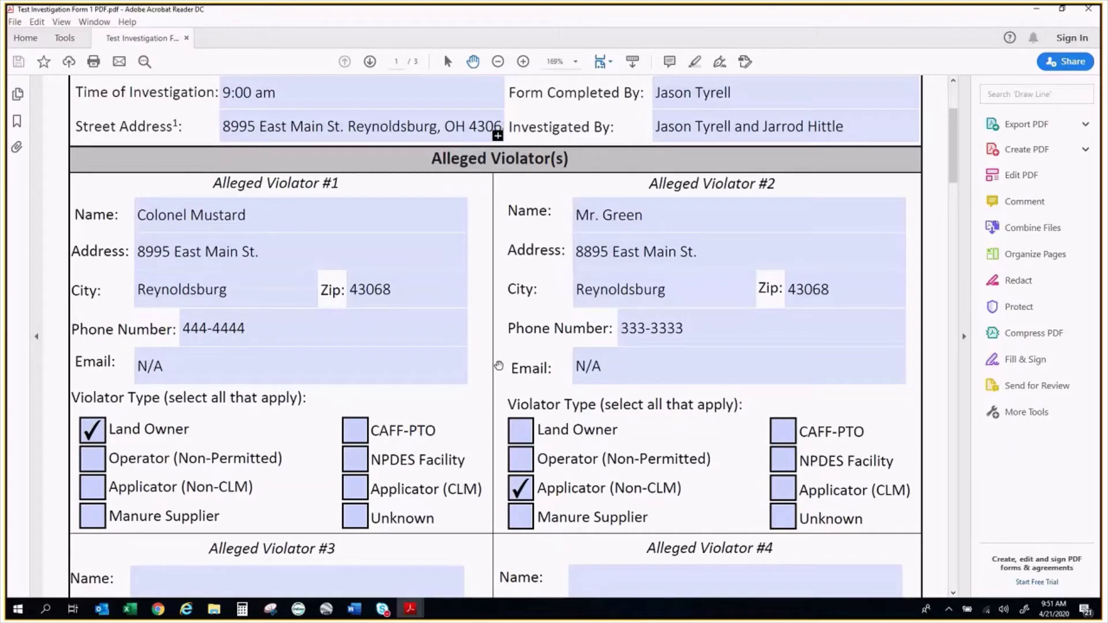
scroll(498, 366, down, 1)
scroll(495, 363, down, 4)
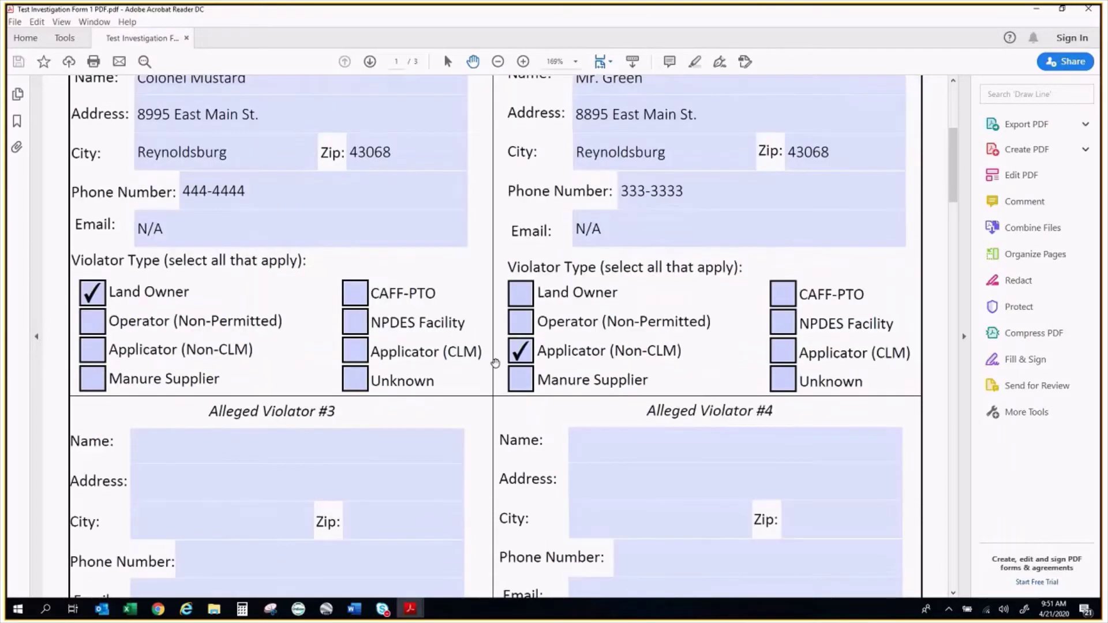
scroll(495, 363, down, 6)
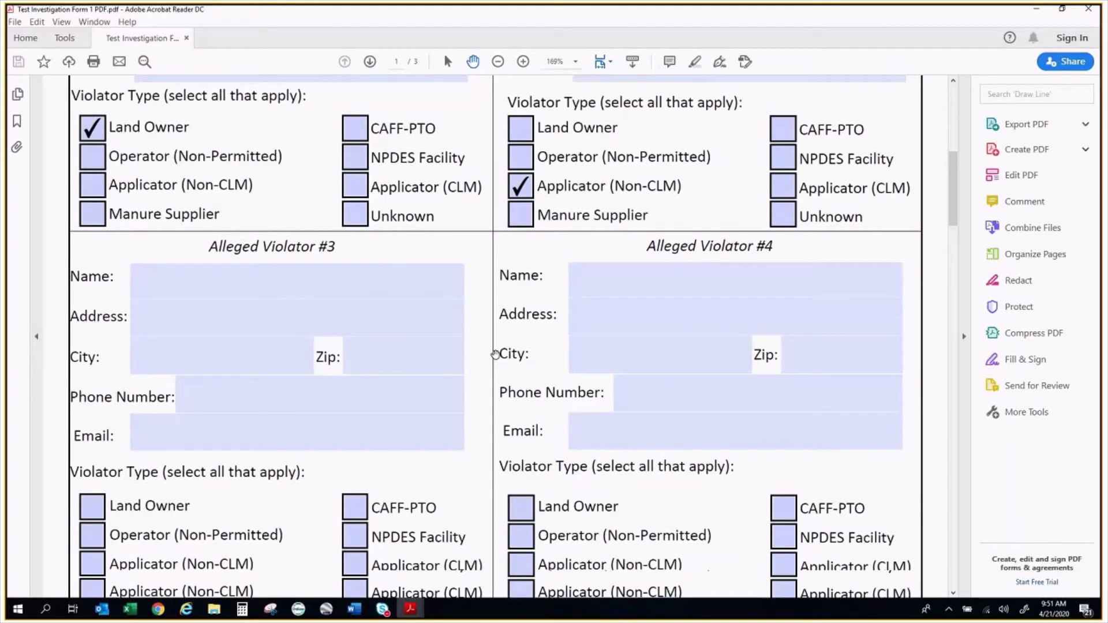
scroll(495, 354, down, 5)
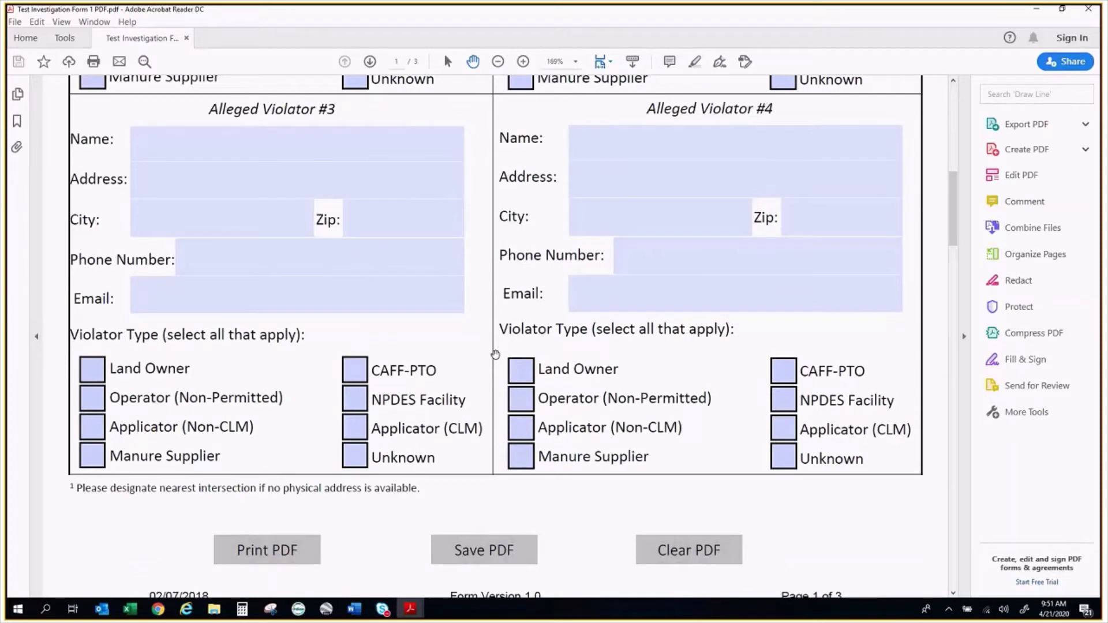
scroll(495, 354, down, 6)
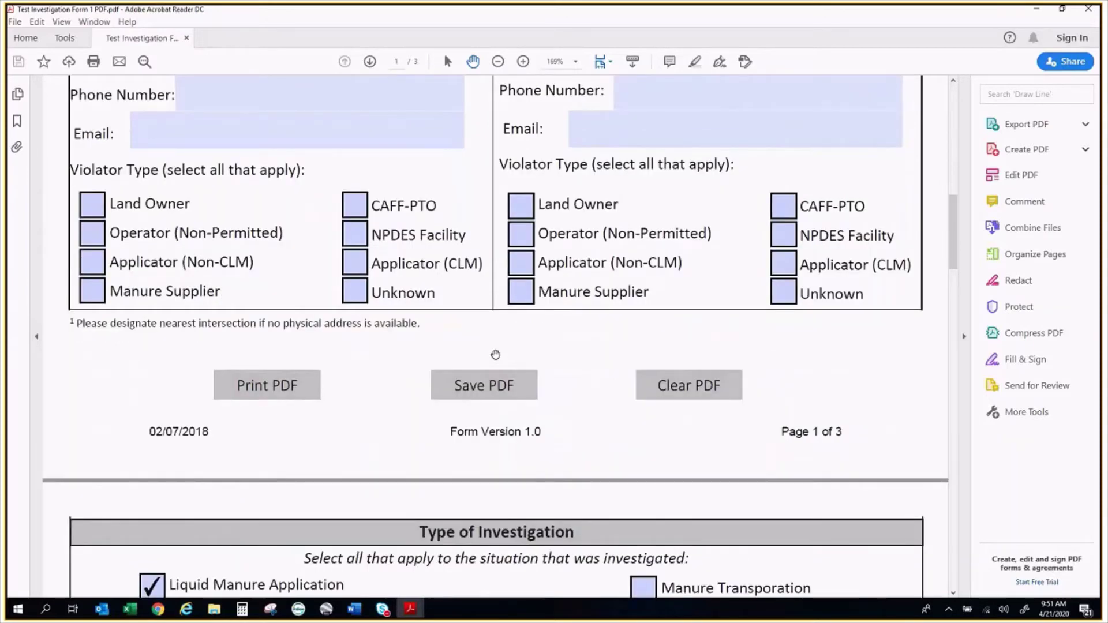
scroll(496, 354, down, 13)
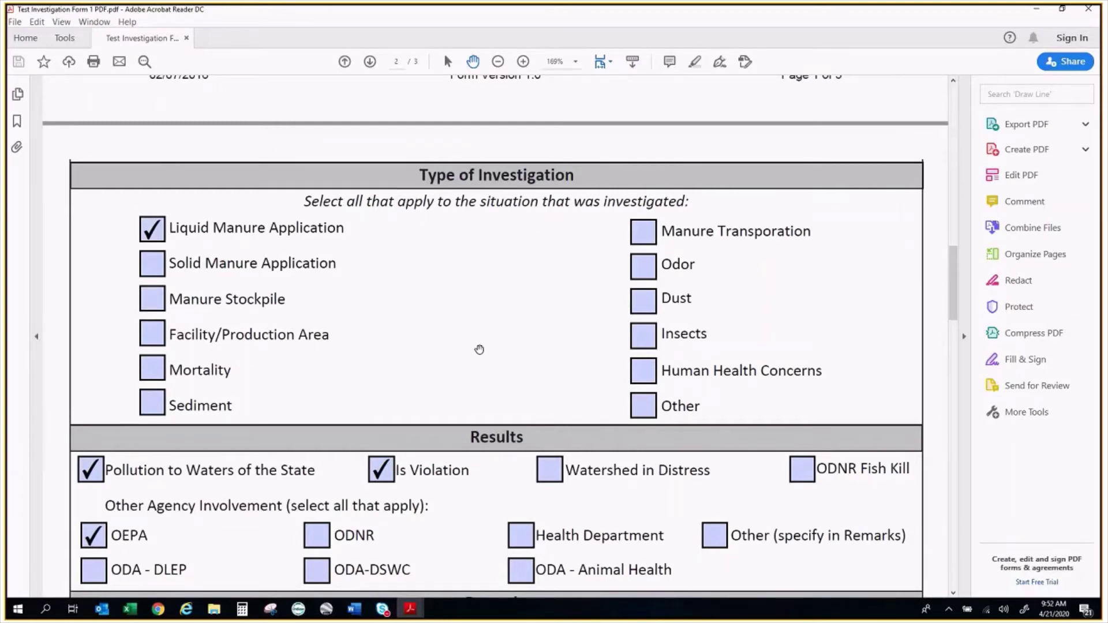
scroll(479, 350, down, 2)
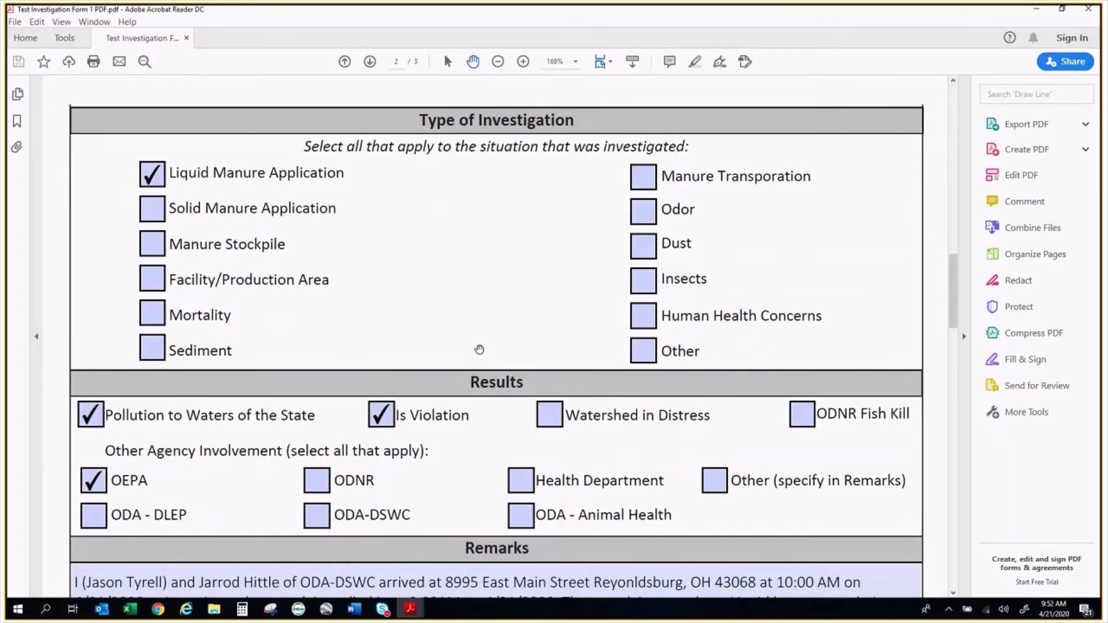
scroll(294, 403, down, 1)
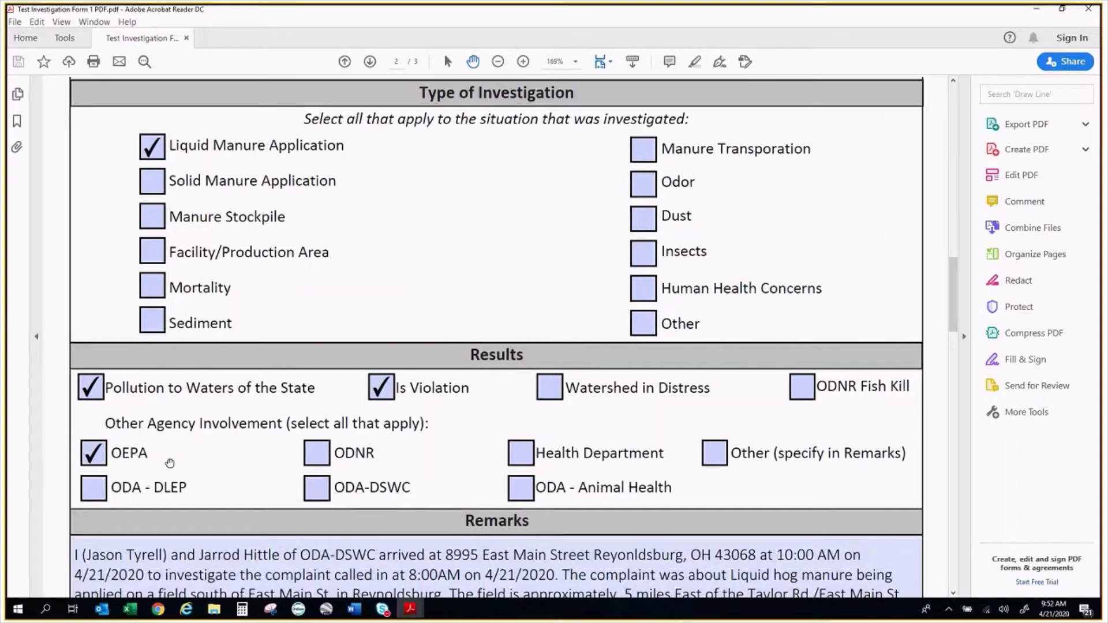
click(318, 495)
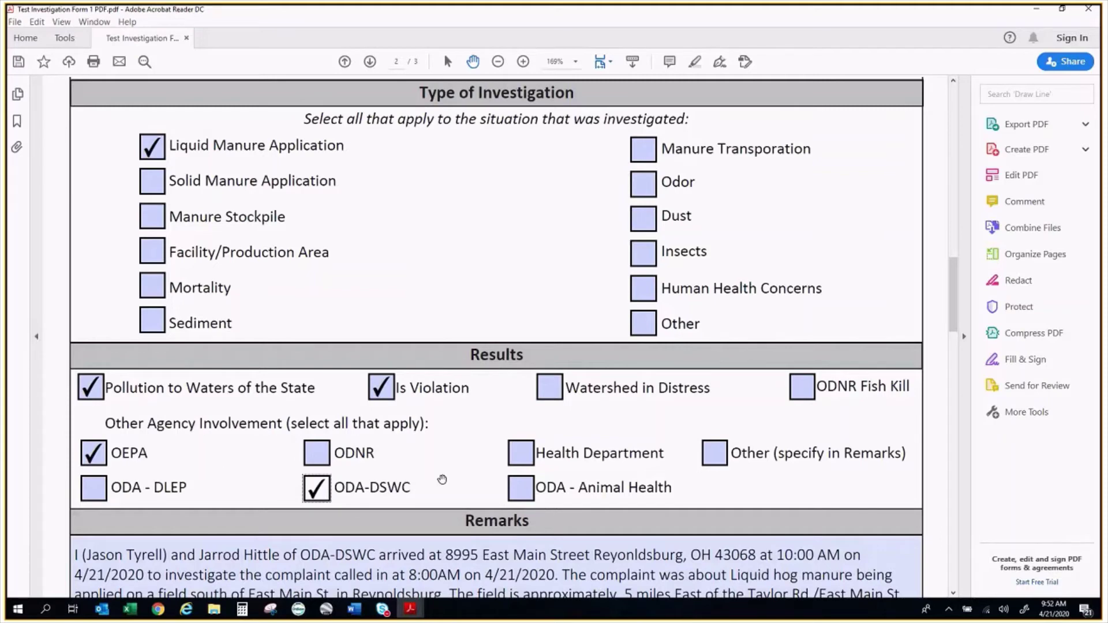
scroll(442, 481, down, 1)
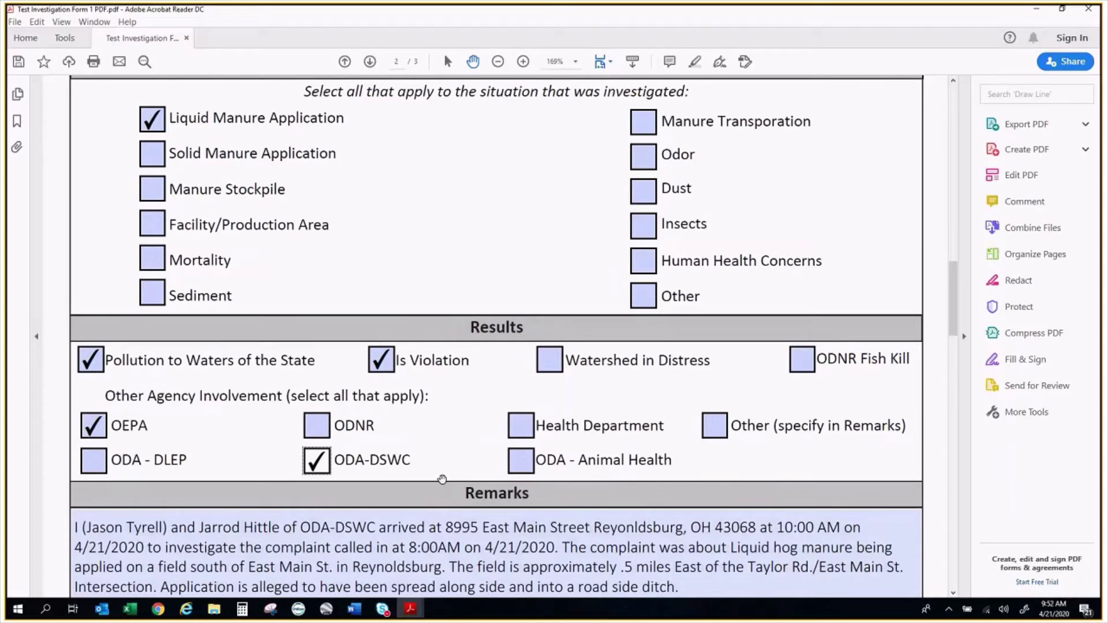
scroll(442, 480, down, 1)
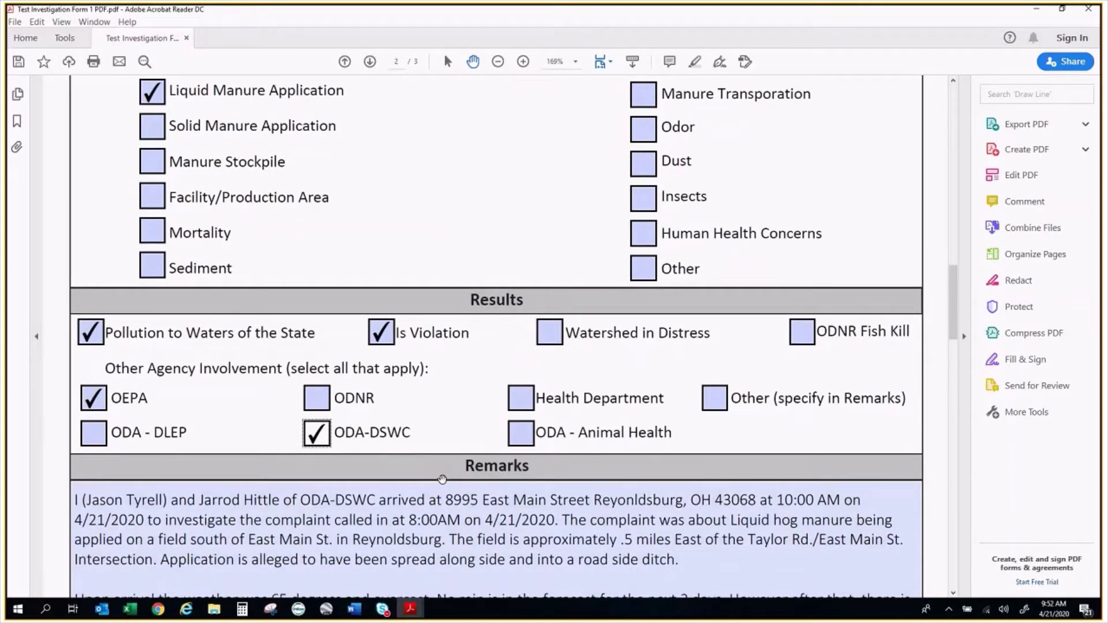
scroll(442, 479, down, 4)
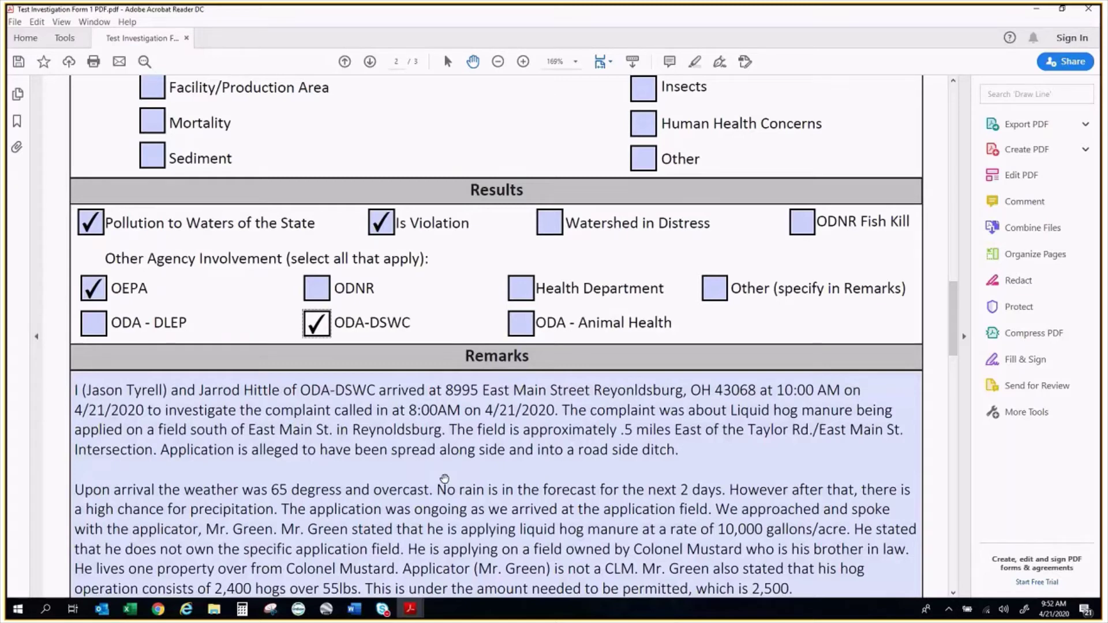
scroll(444, 479, down, 9)
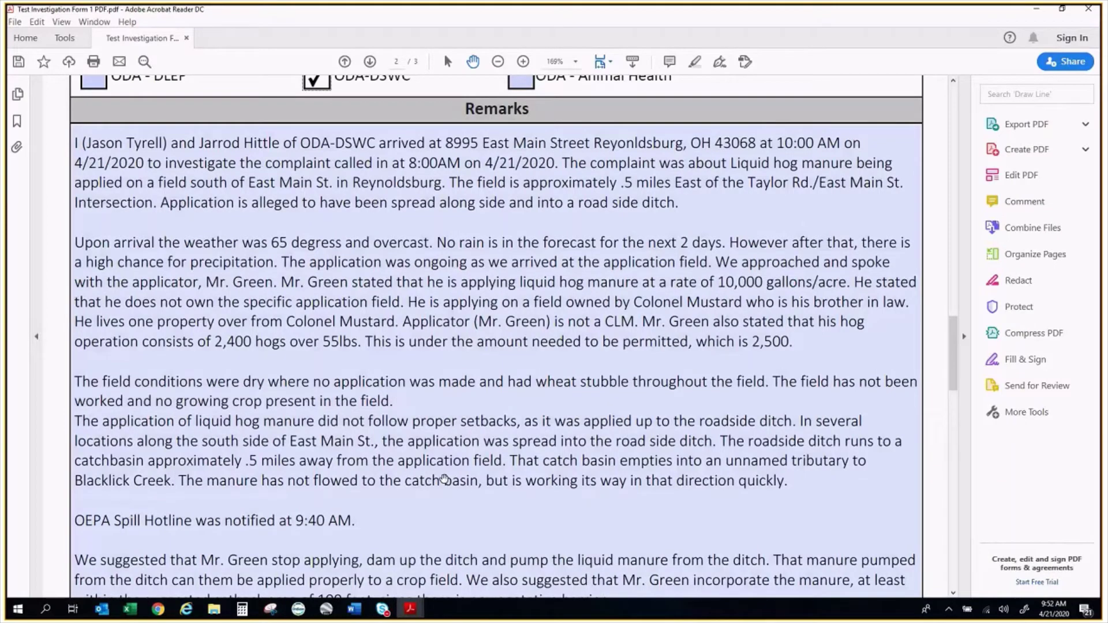
drag(444, 479, 448, 331)
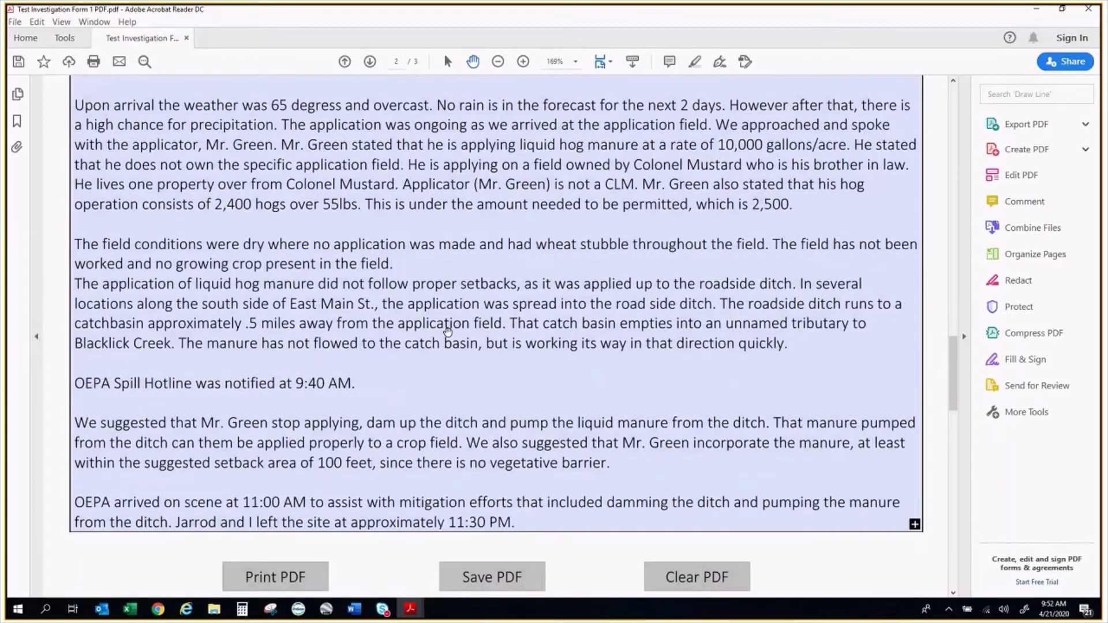
scroll(784, 138, up, 4)
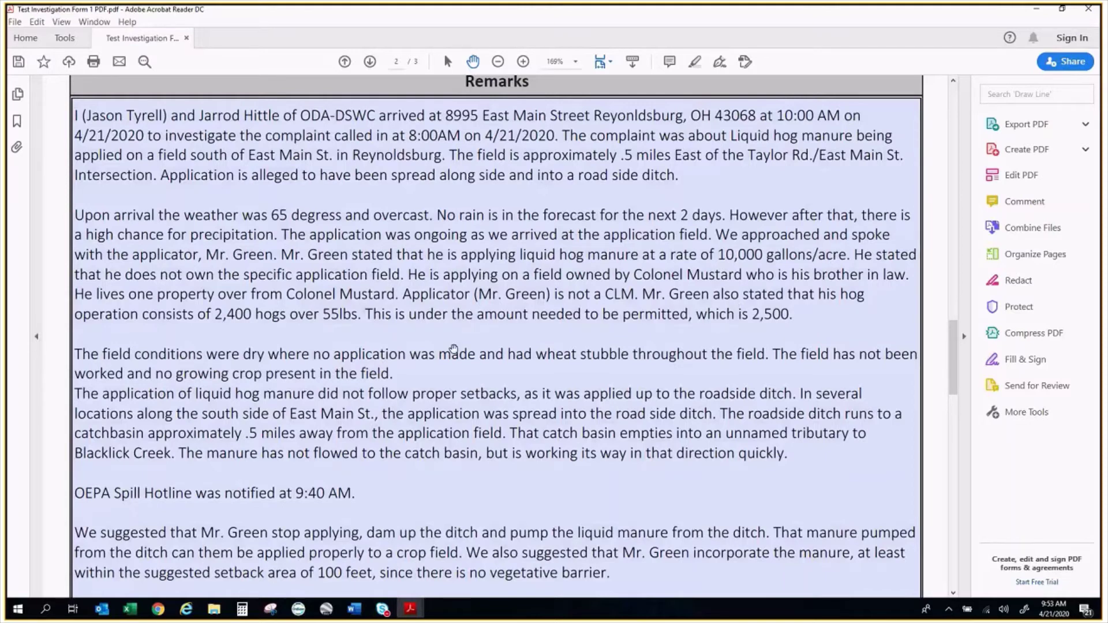
scroll(453, 349, down, 1)
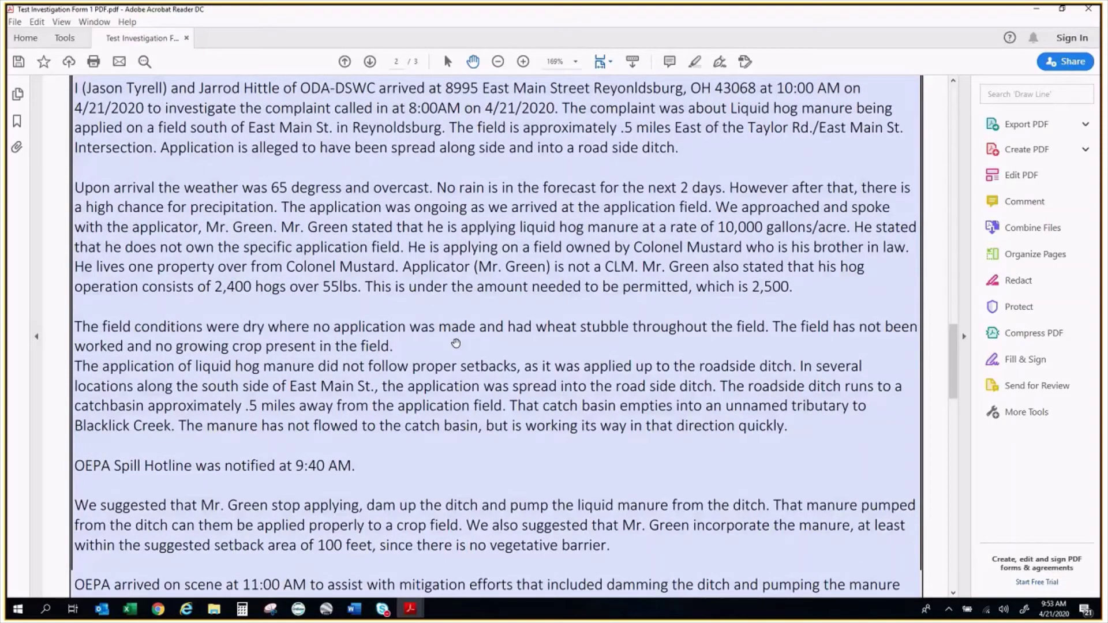
scroll(636, 247, down, 2)
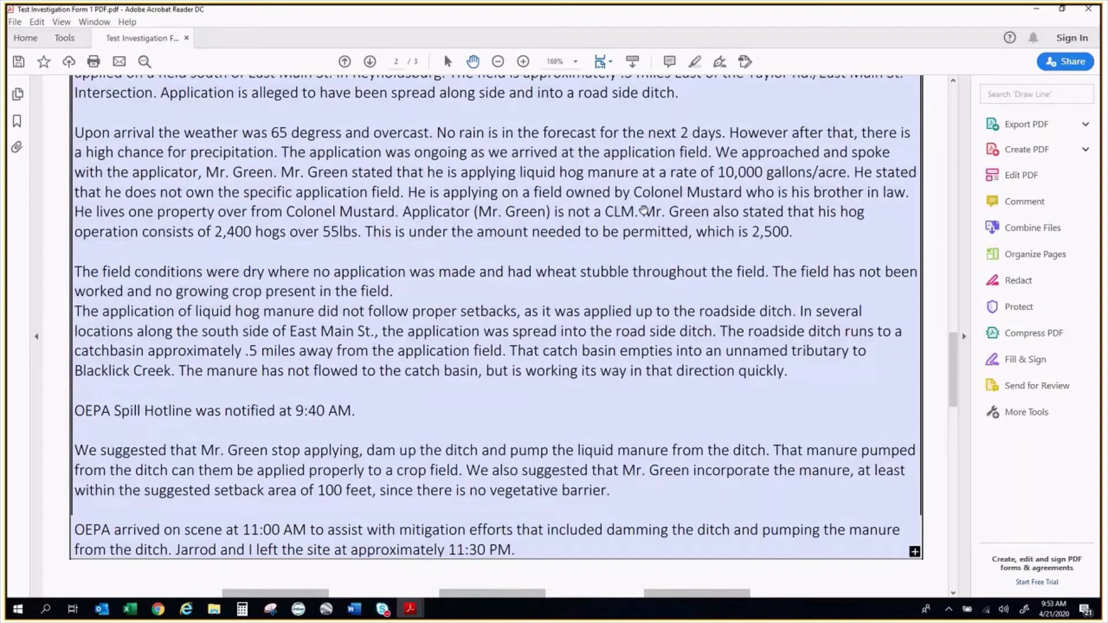
drag(644, 210, 625, 232)
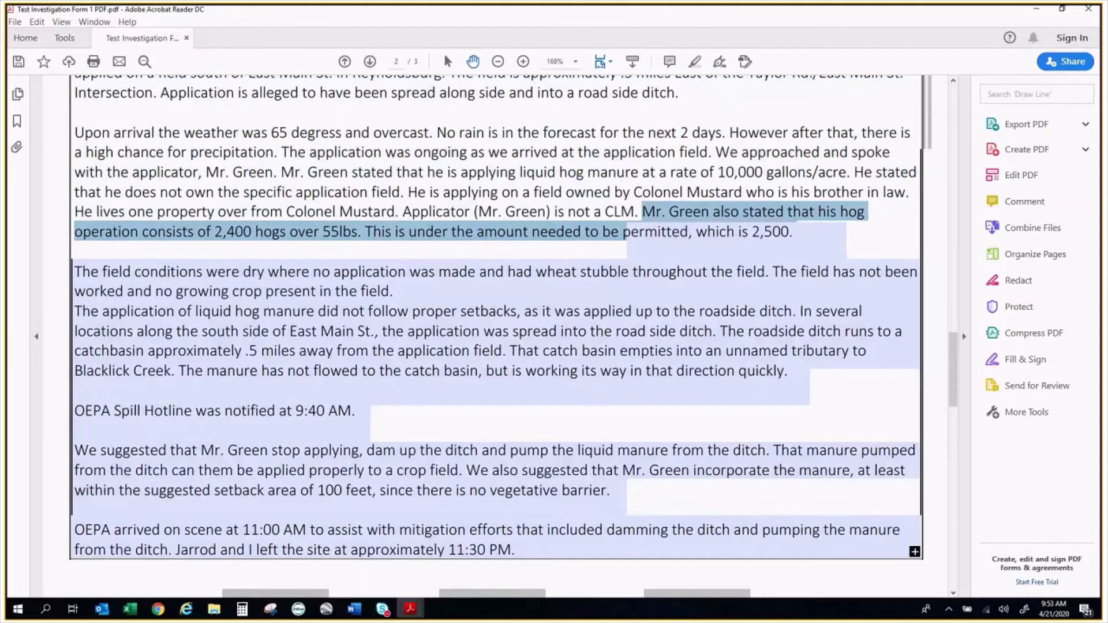
click(349, 237)
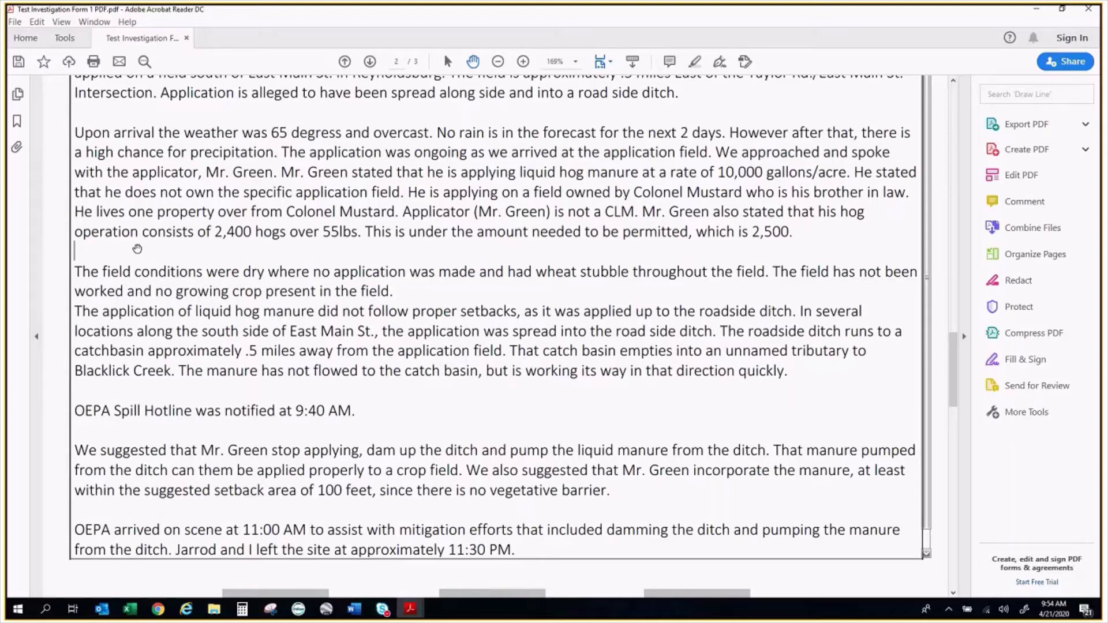
scroll(174, 310, down, 3)
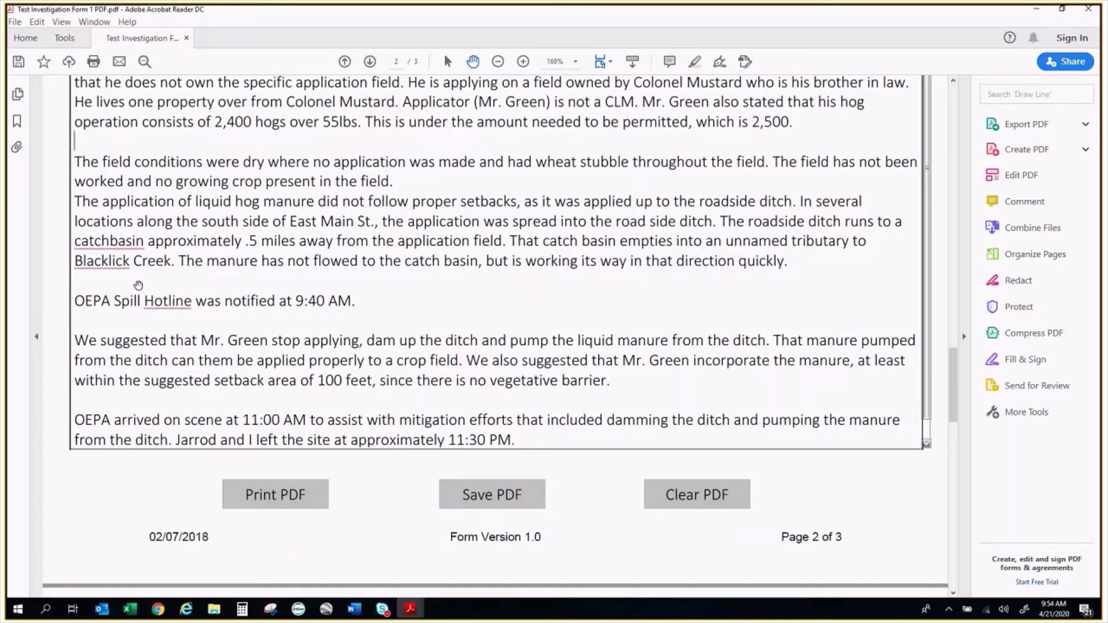
Scroll through page 3's DSWC Details and Species Counts, then return to page 1's Investigation Details
scroll(113, 315, down, 1)
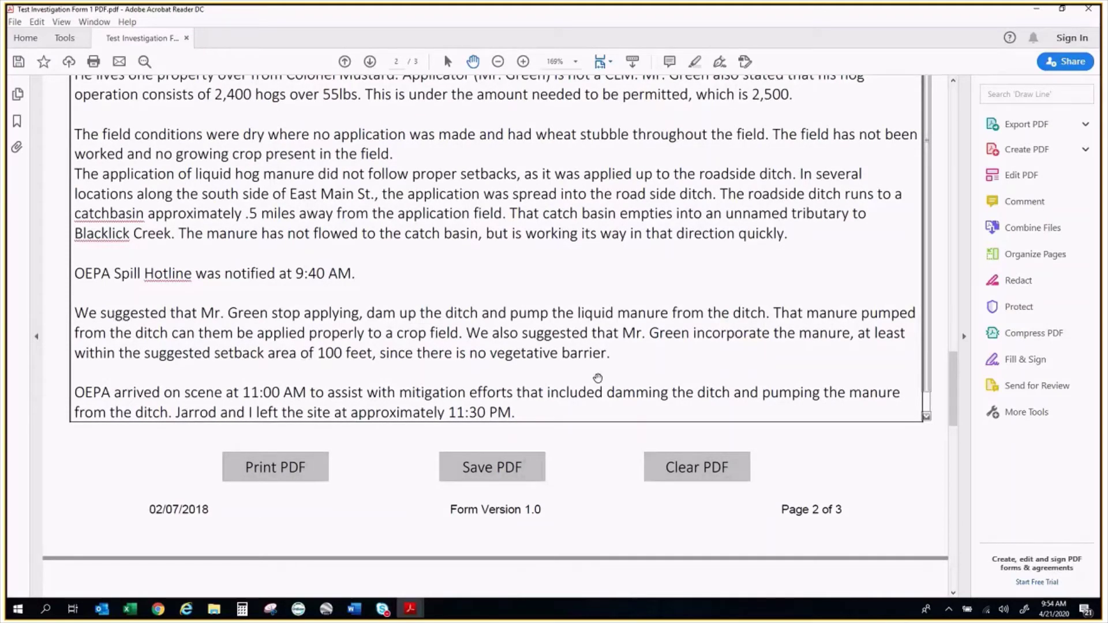
scroll(588, 370, down, 4)
scroll(588, 369, down, 3)
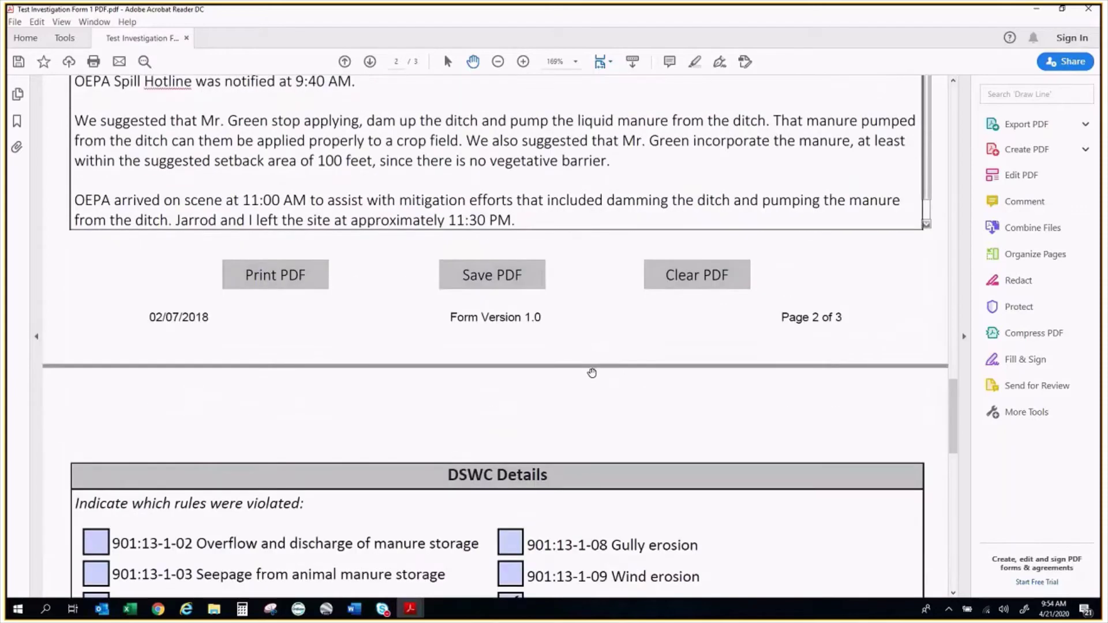
scroll(592, 372, down, 4)
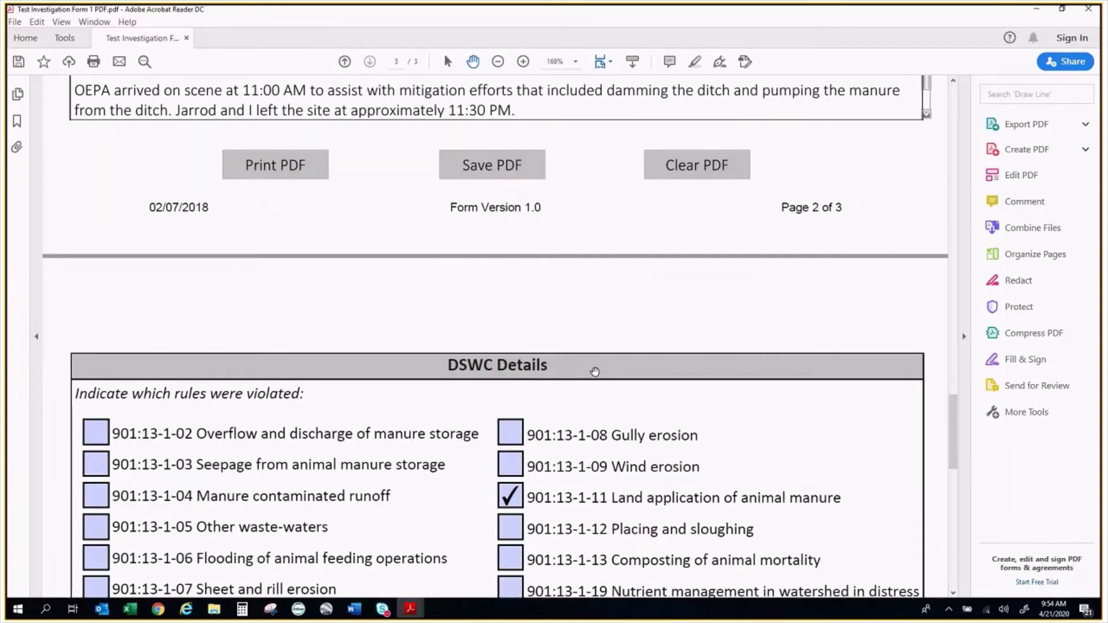
scroll(595, 372, up, 3)
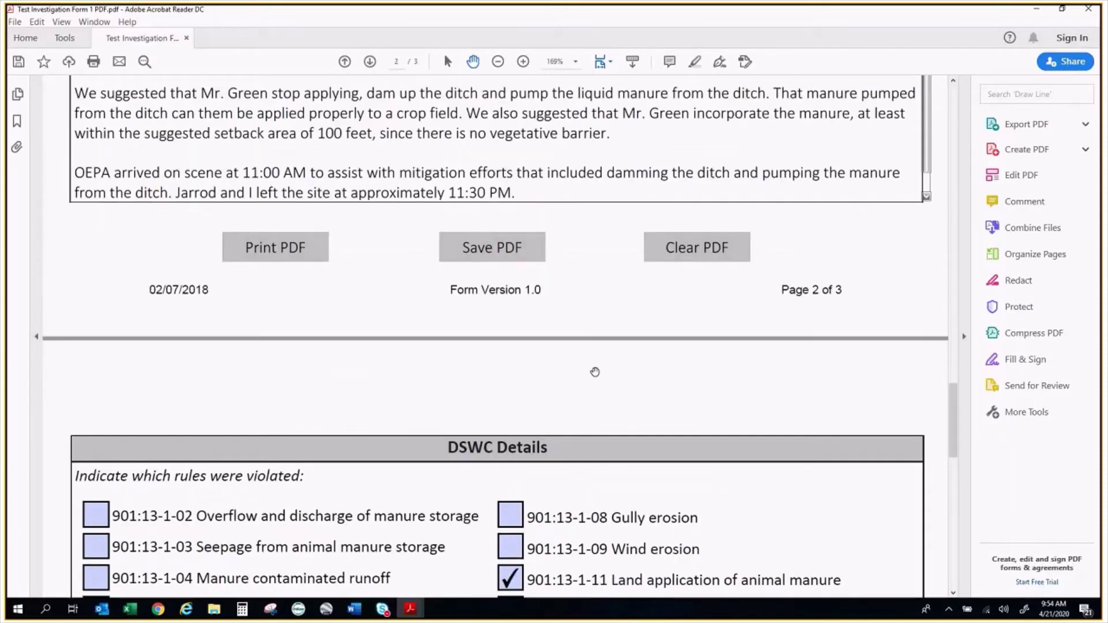
scroll(595, 372, up, 9)
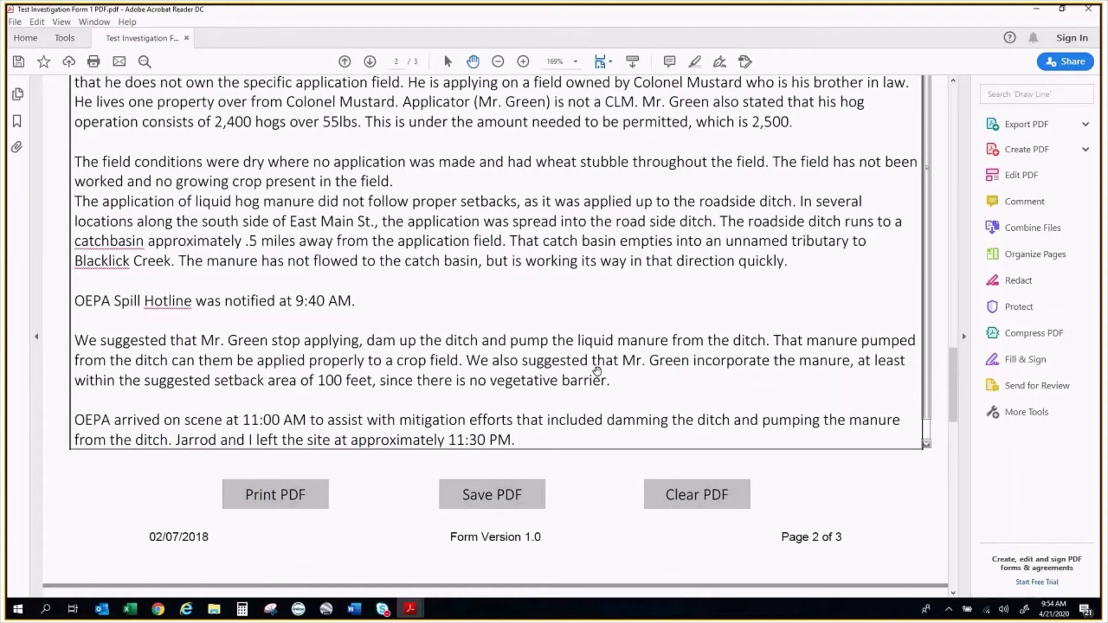
scroll(597, 371, up, 3)
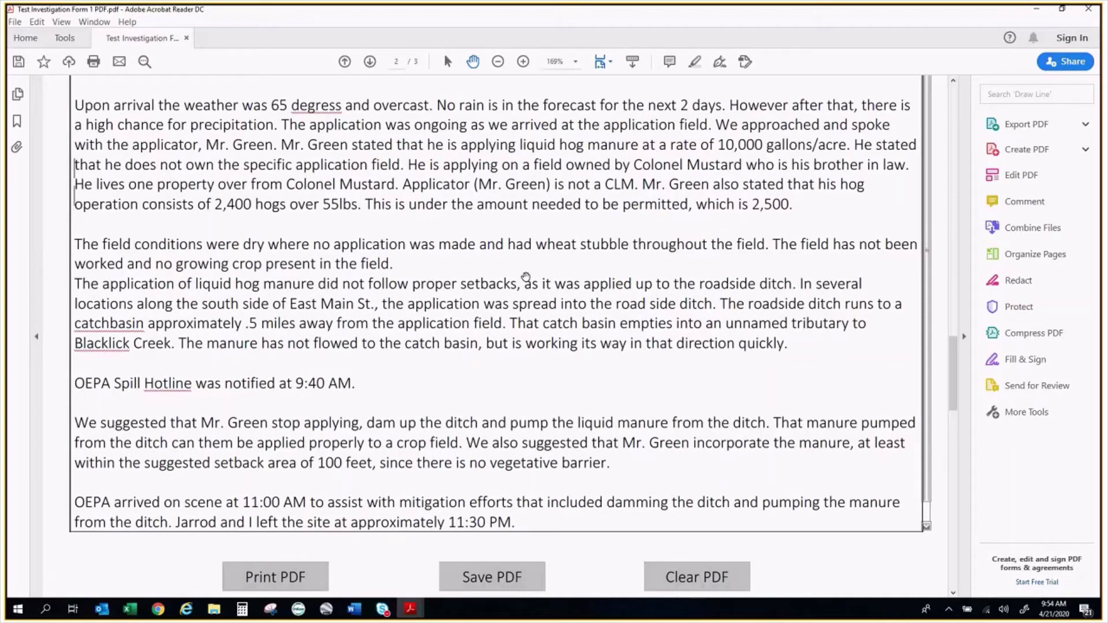
scroll(525, 277, down, 5)
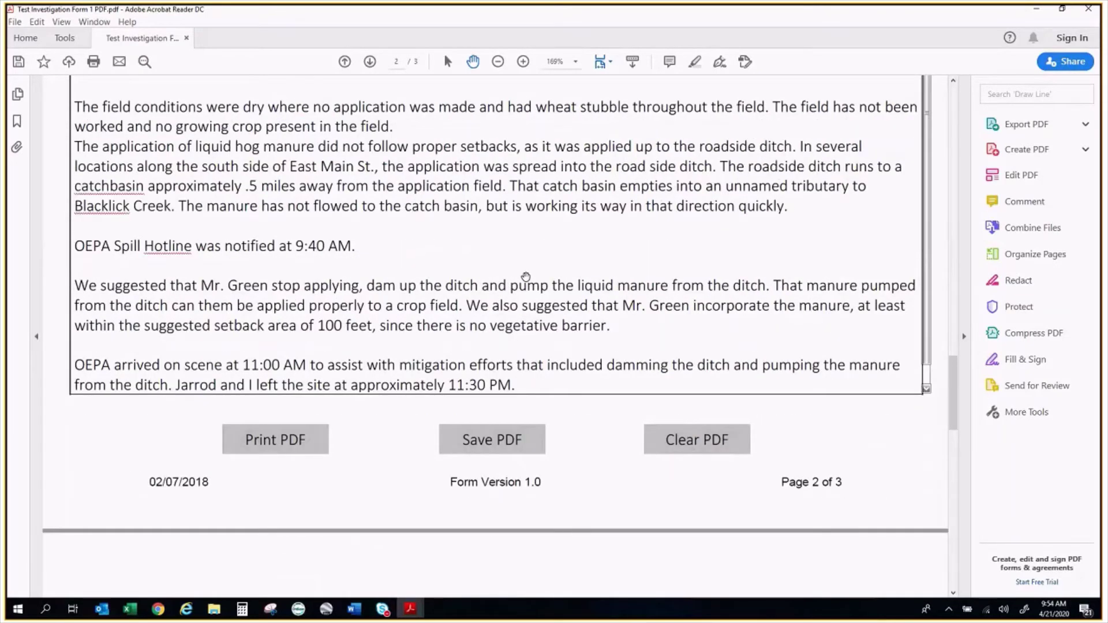
scroll(526, 277, down, 15)
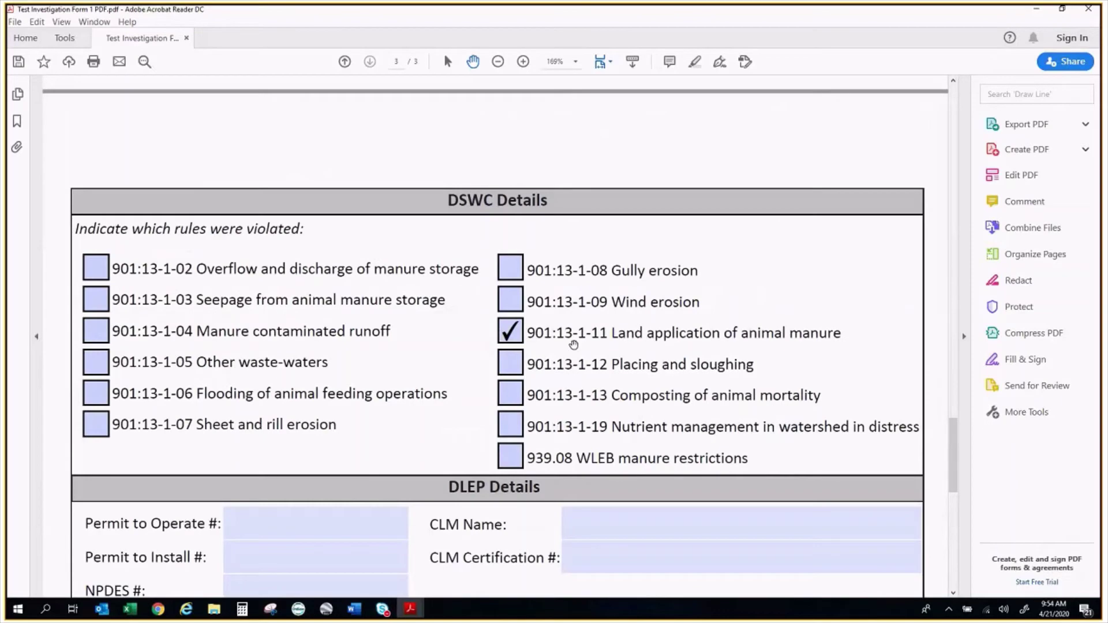
scroll(573, 344, down, 6)
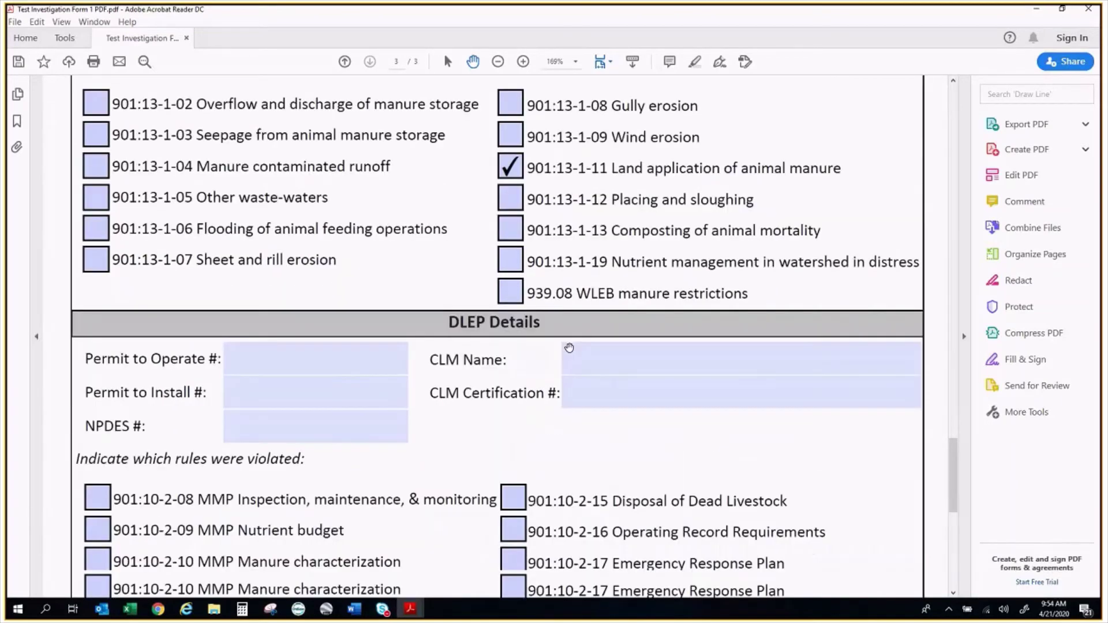
scroll(565, 354, down, 18)
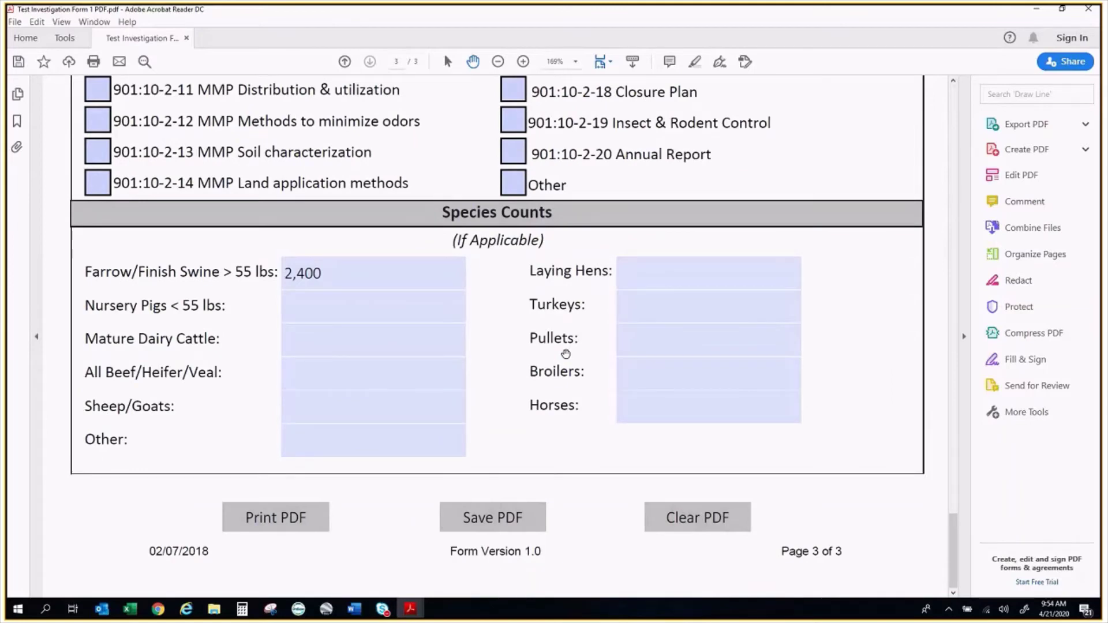
click(355, 307)
scroll(355, 309, up, 4)
scroll(941, 483, up, 5)
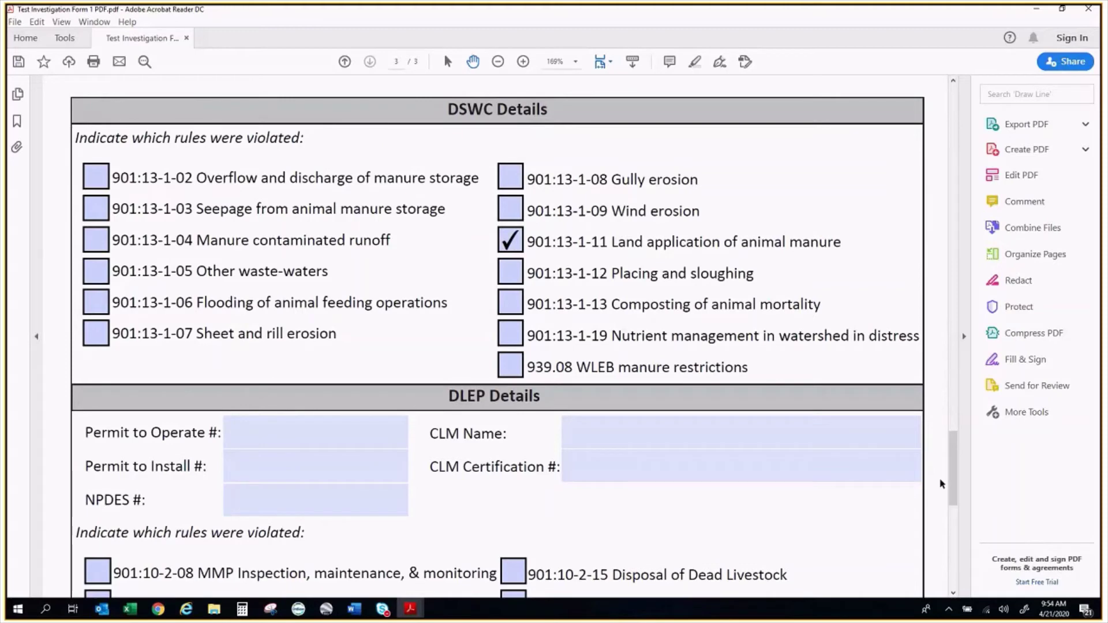
drag(952, 483, 953, 130)
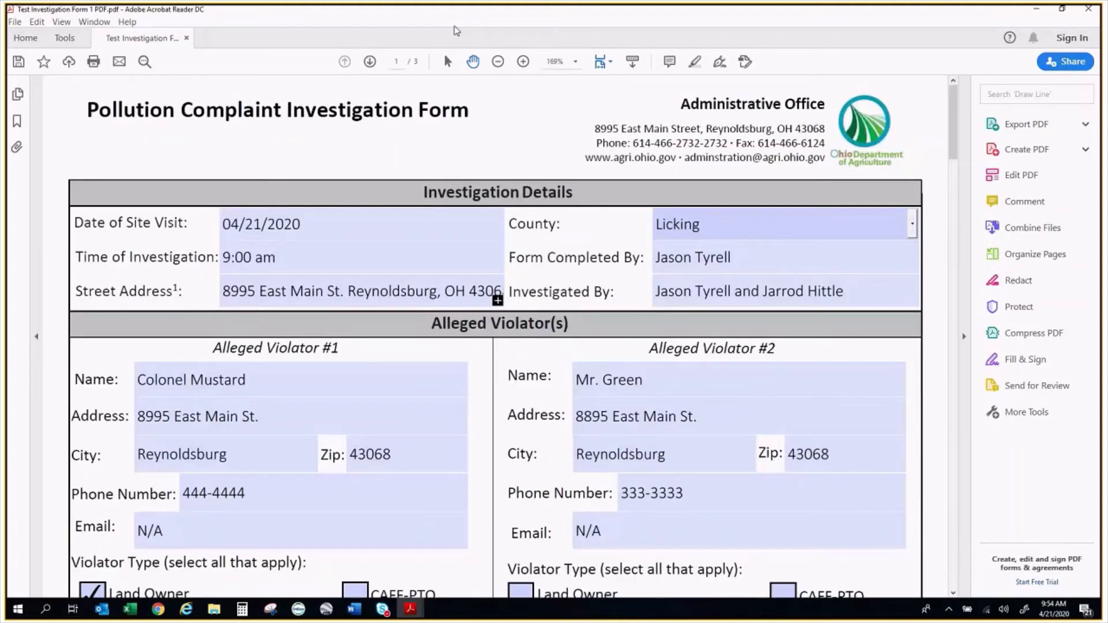
Set the Note to 'Discharge to roadside ditch from a liquid hog manure application. Setbacks not followed. EPA involvement.'
double_click(455, 10)
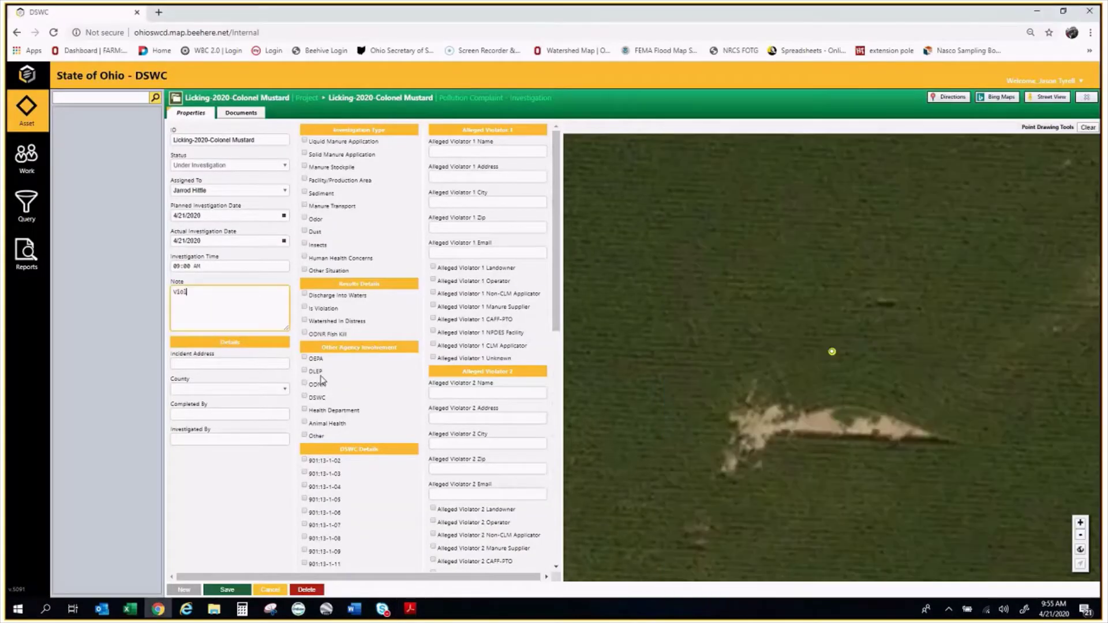
text(ation from 11)
key(BackSpace)
key(BackSpace)
key(BackSpace)
key(BackSpace)
key(BackSpace)
key(BackSpace)
key(BackSpace)
key(BackSpace)
key(BackSpace)
key(BackSpace)
key(BackSpace)
key(BackSpace)
key(BackSpace)
key(BackSpace)
key(BackSpace)
key(BackSpace)
key(BackSpace)
text(Discharge)
text( to)
text( roadside)
text( ditch from a 1)
text(1)
text(quid hog man)
text(ure appli)
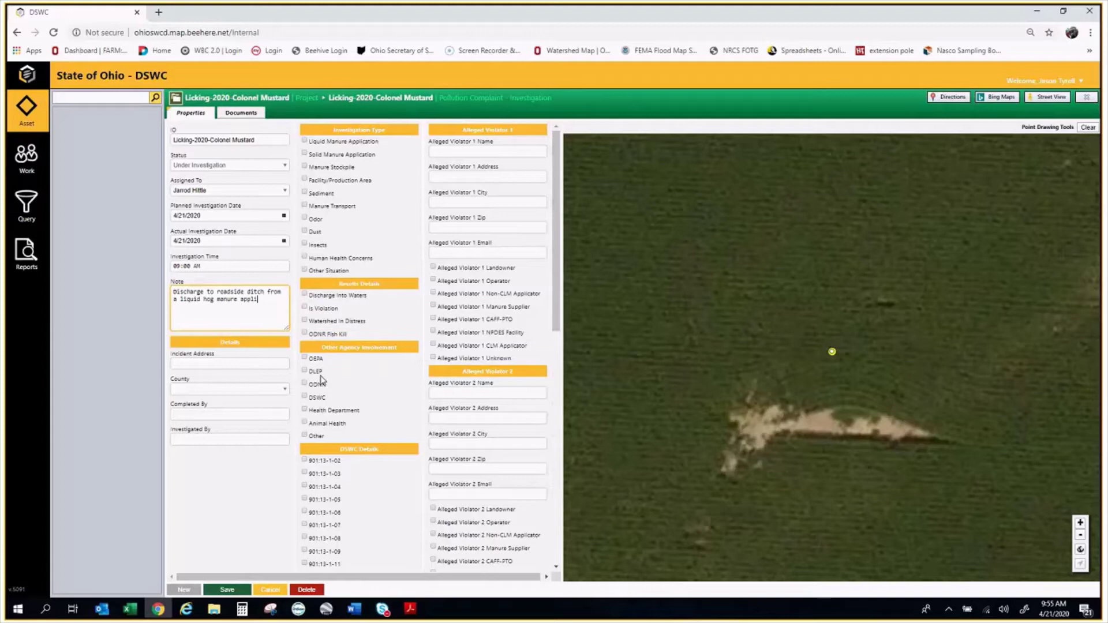
text(cation. Setbacks not followed)
text(EPA envolved)
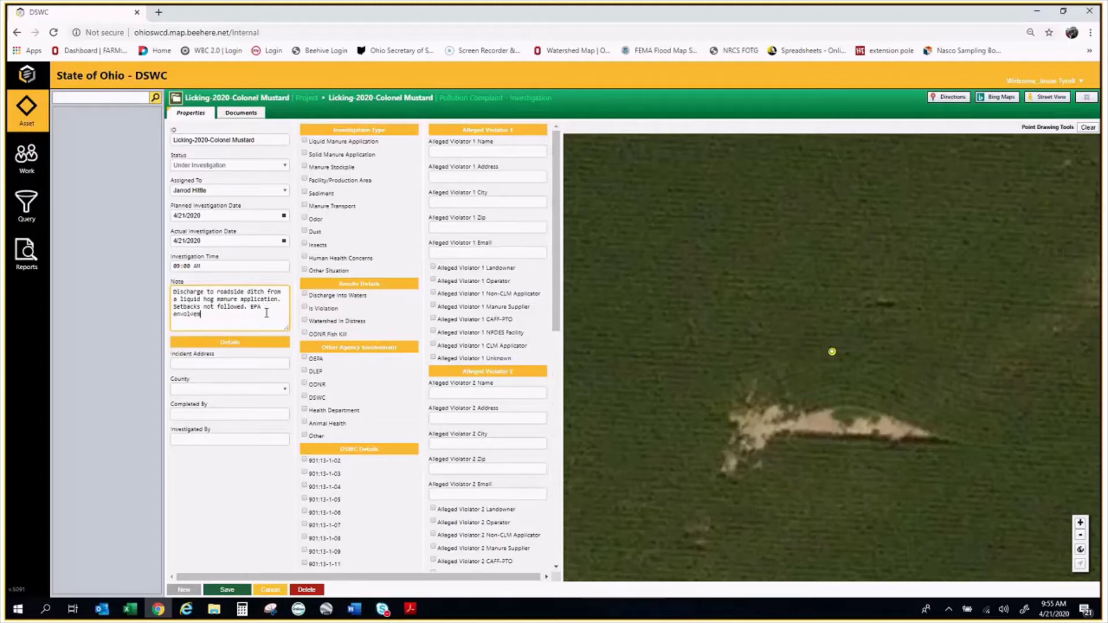
text(ent)
key(BackSpace)
key(BackSpace)
key(BackSpace)
key(BackSpace)
key(BackSpace)
key(BackSpace)
key(BackSpace)
key(BackSpace)
key(BackSpace)
key(BackSpace)
key(BackSpace)
key(BackSpace)
text(involvement)
Enter the incident's street address and choose Licking as the County
click(253, 365)
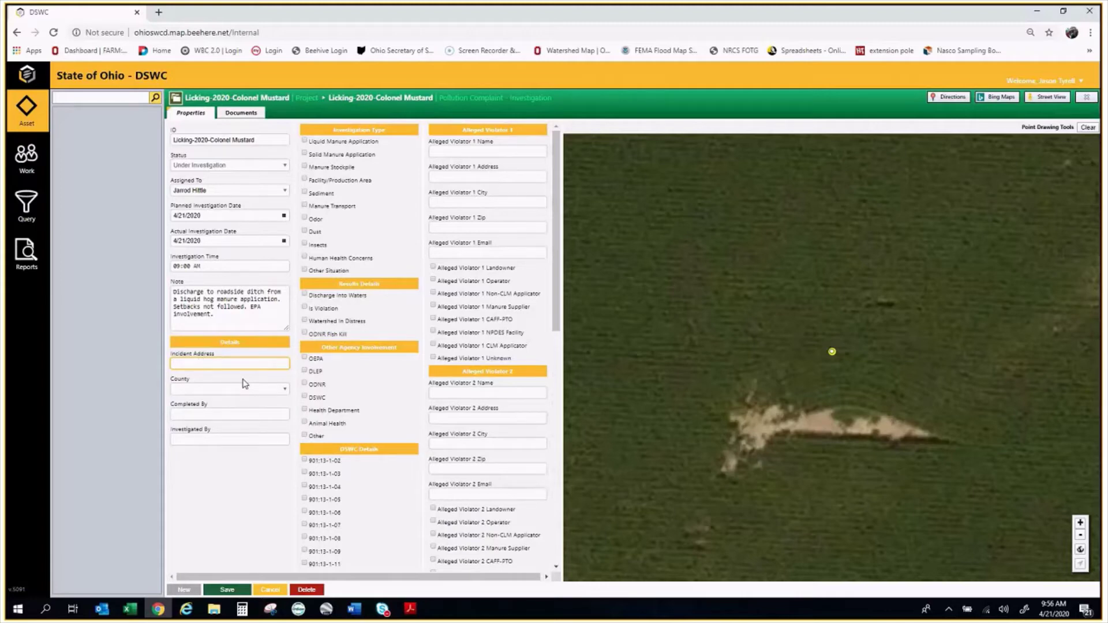
click(239, 389)
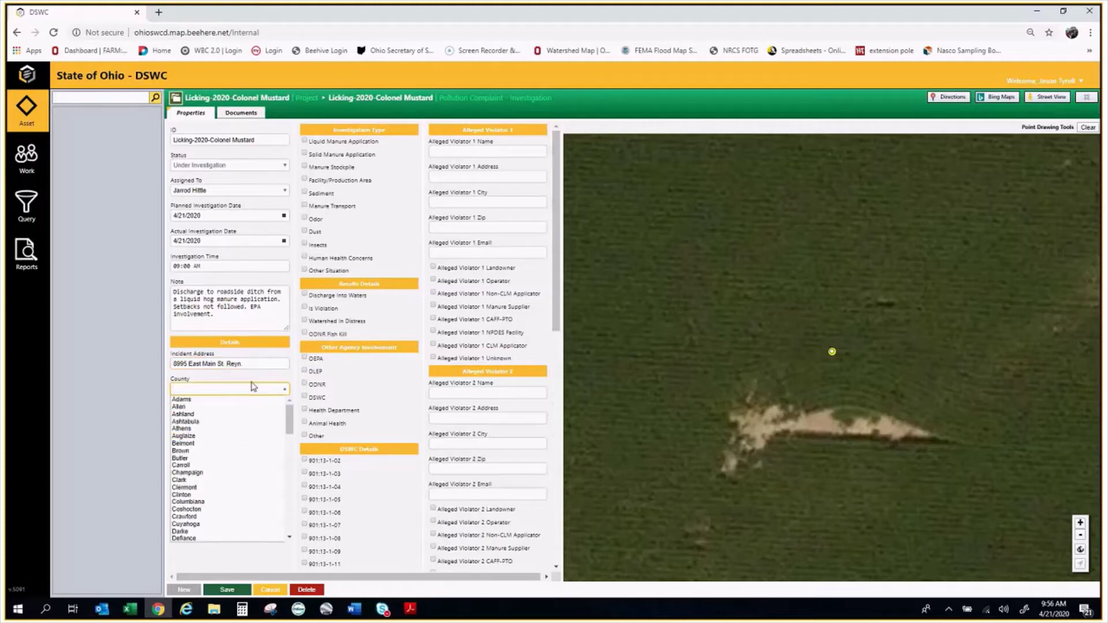
scroll(231, 507, down, 5)
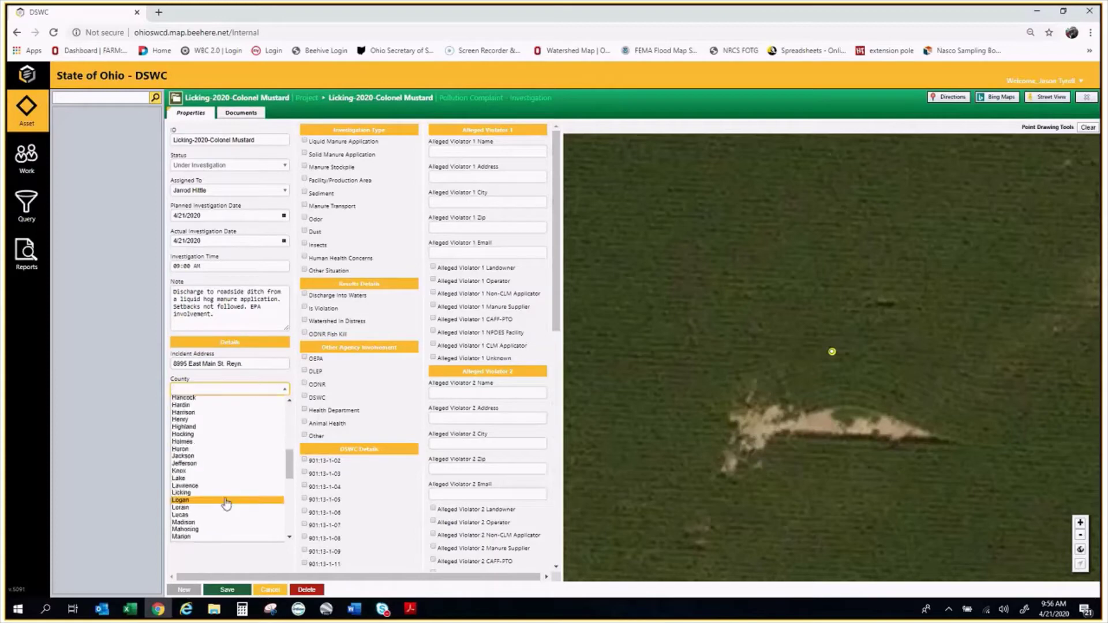
click(228, 499)
click(224, 418)
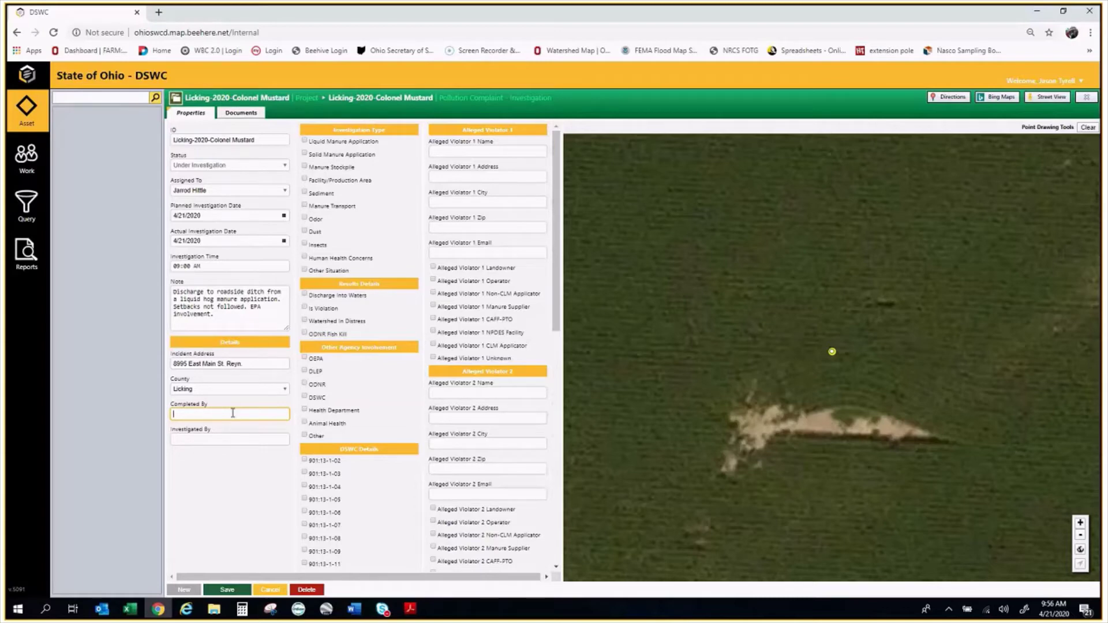
Fill Completed By with the lead investigator's name and Investigated By with both staff members' names
key(Tab)
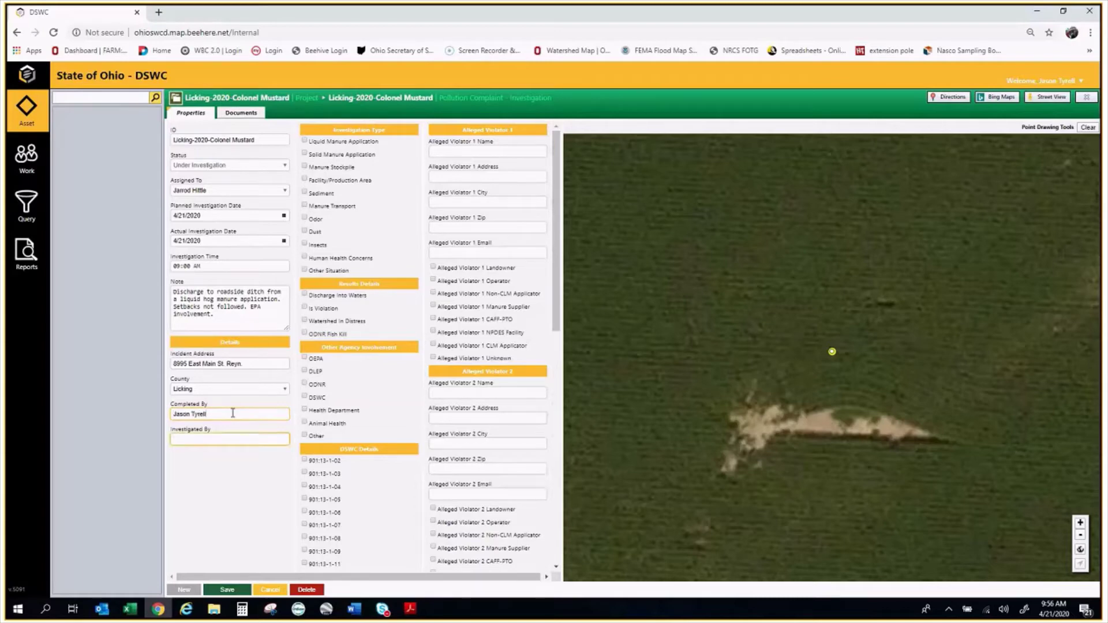
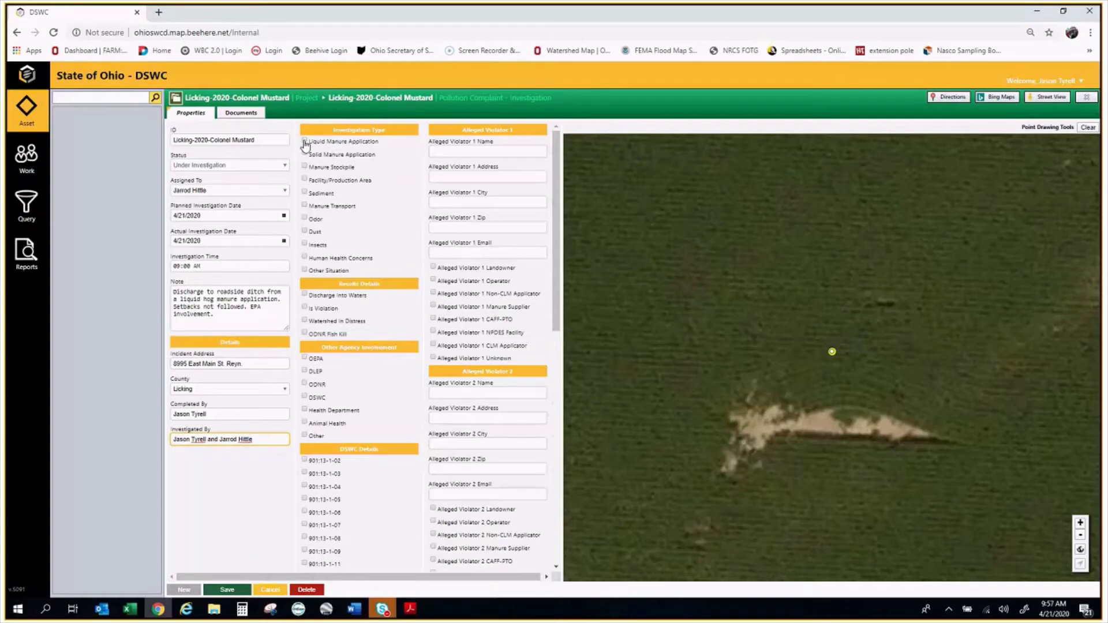
Tick Liquid Manure Application as the investigation type, plus Discharge Into Waters and Is Violation
click(305, 142)
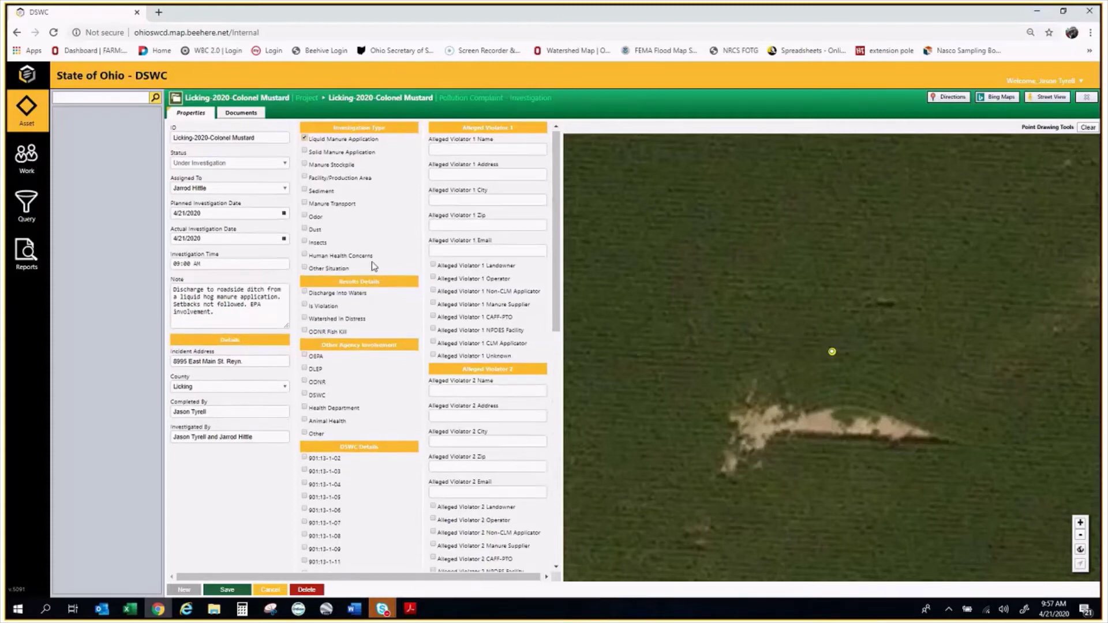
scroll(308, 242, down, 1)
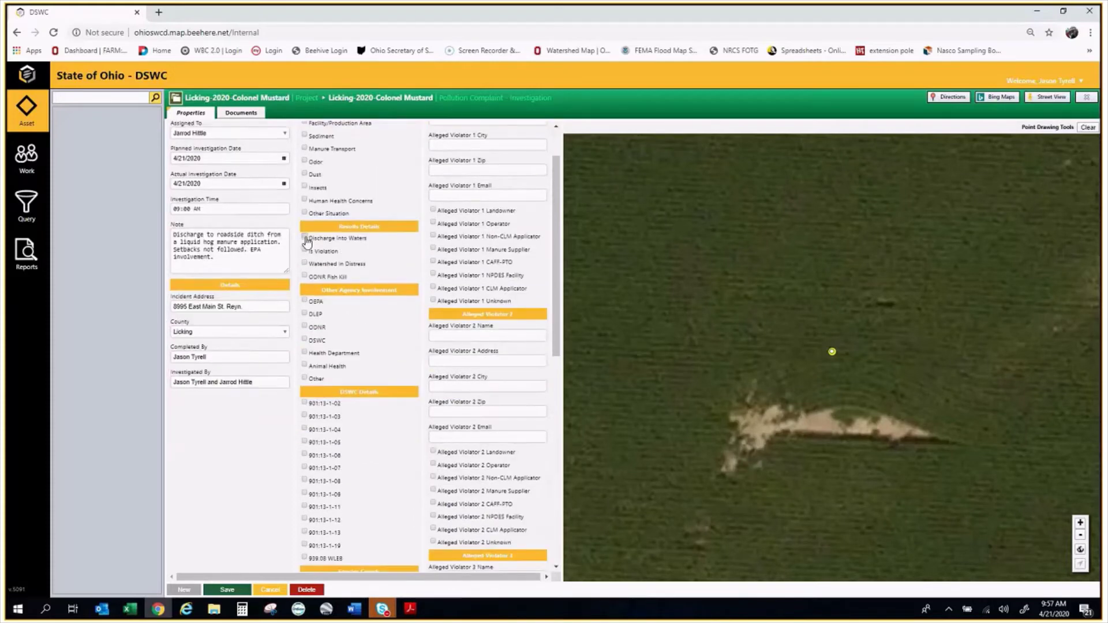
click(305, 238)
click(304, 251)
Tick OEPA and DSWC as involved agencies, and untick the 901:13-1-11 citation and Discharge Into Waters
scroll(378, 265, down, 1)
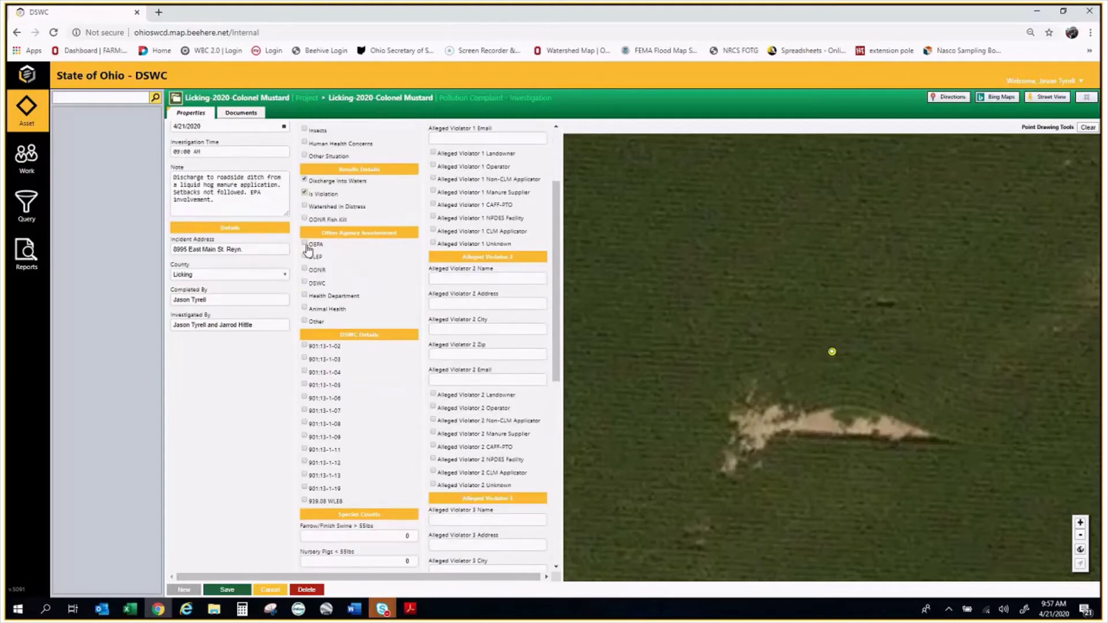
click(305, 243)
click(305, 283)
scroll(346, 318, down, 1)
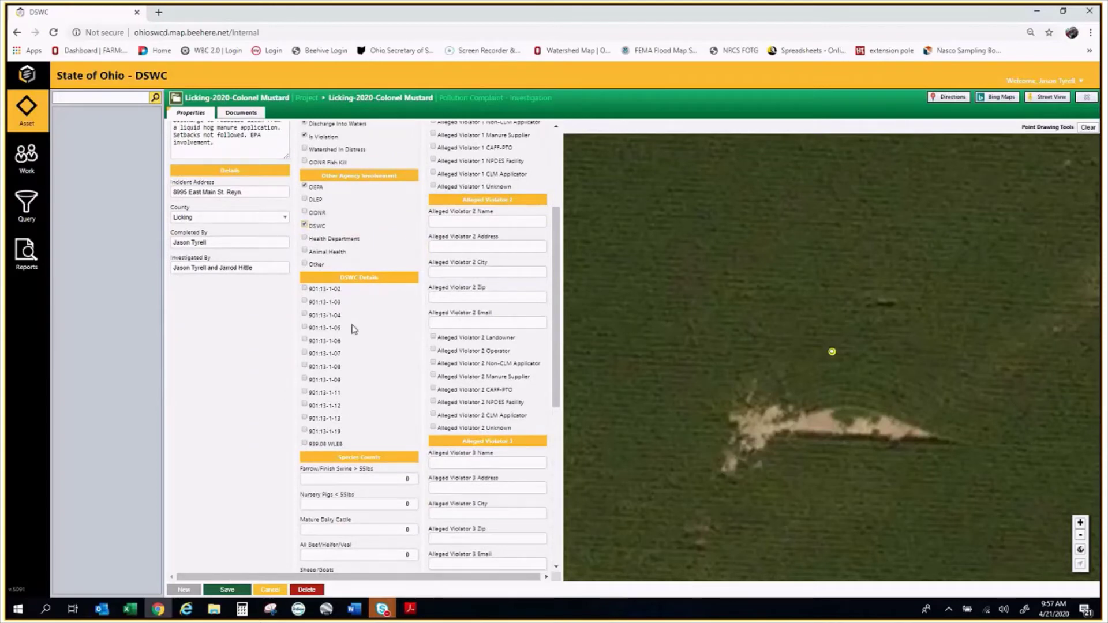
click(305, 392)
click(304, 392)
scroll(364, 381, up, 2)
click(306, 239)
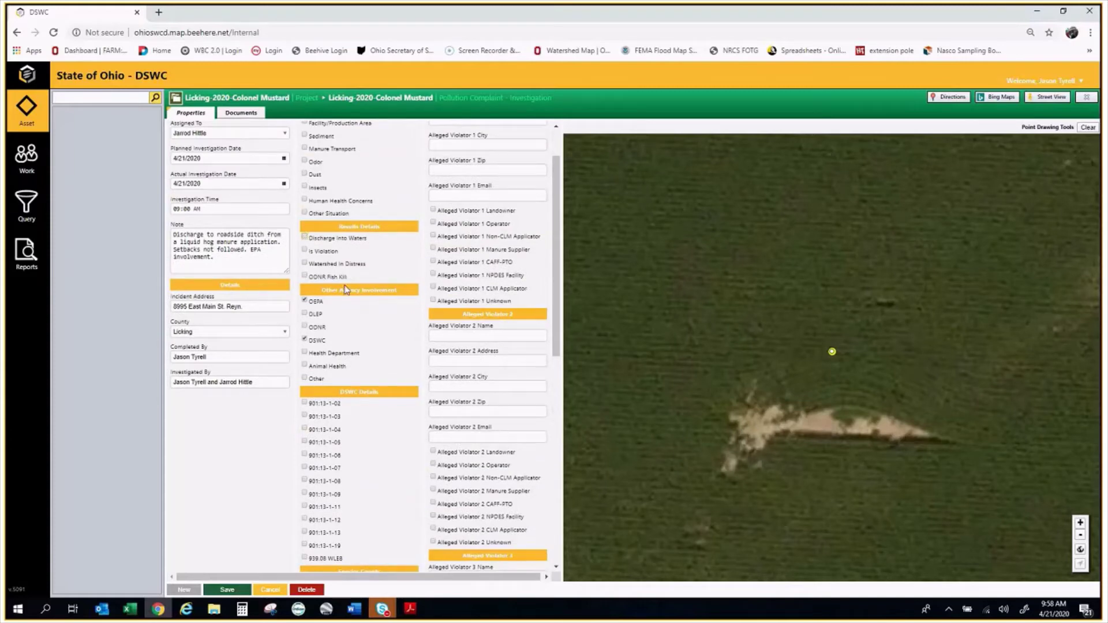
scroll(346, 291, up, 1)
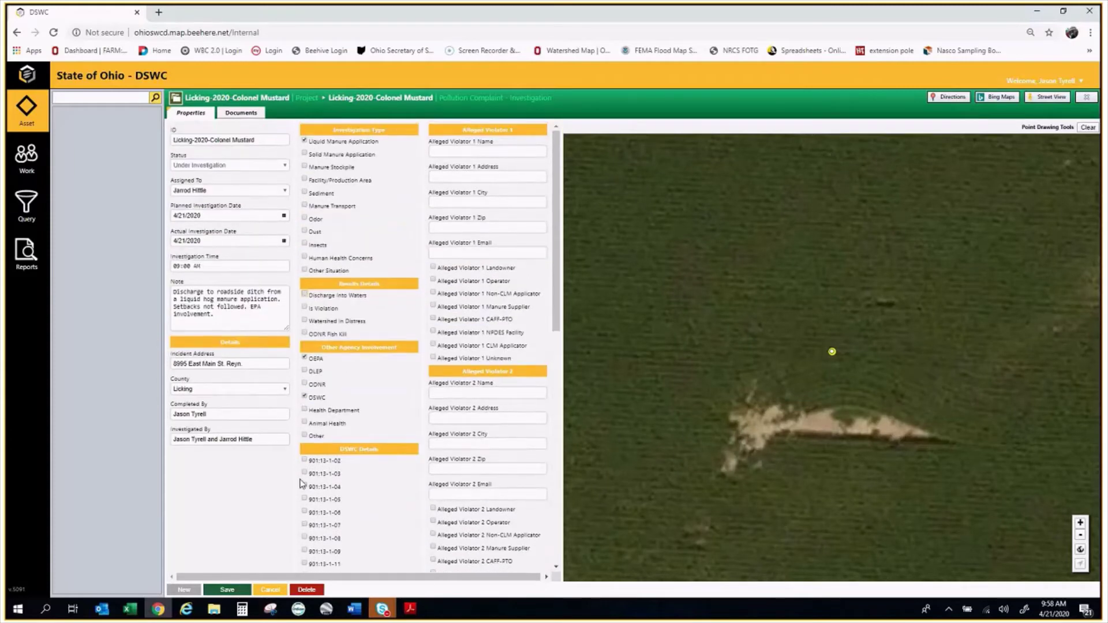
scroll(301, 483, down, 2)
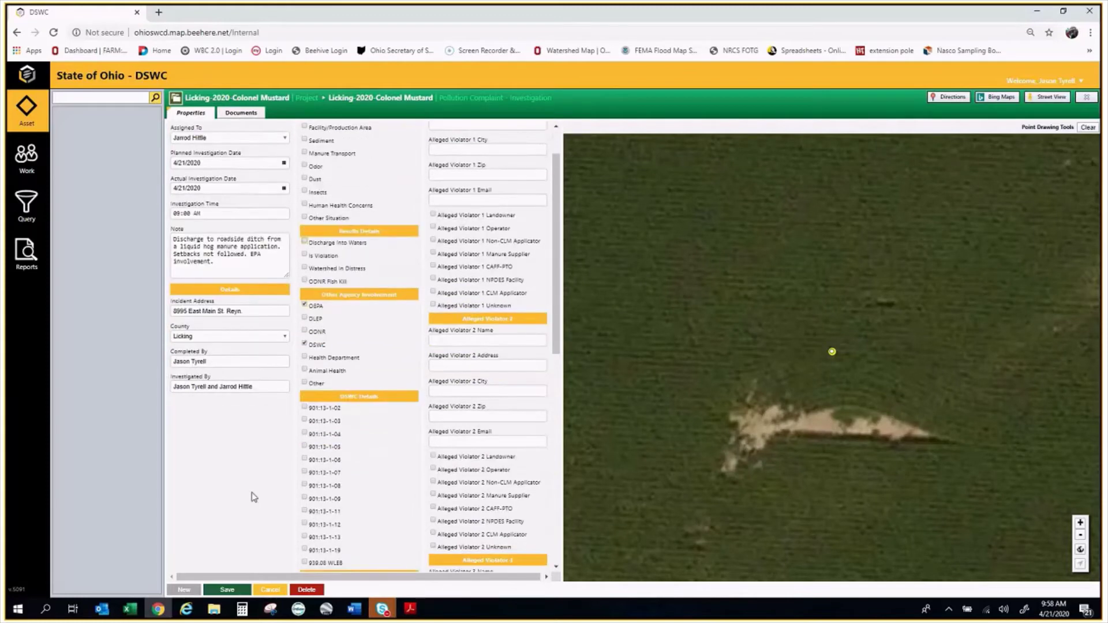
Tick Discharge Into Waters and Is Violation, and cite rules 901:13-1-11 and 901:13-1-05
click(304, 449)
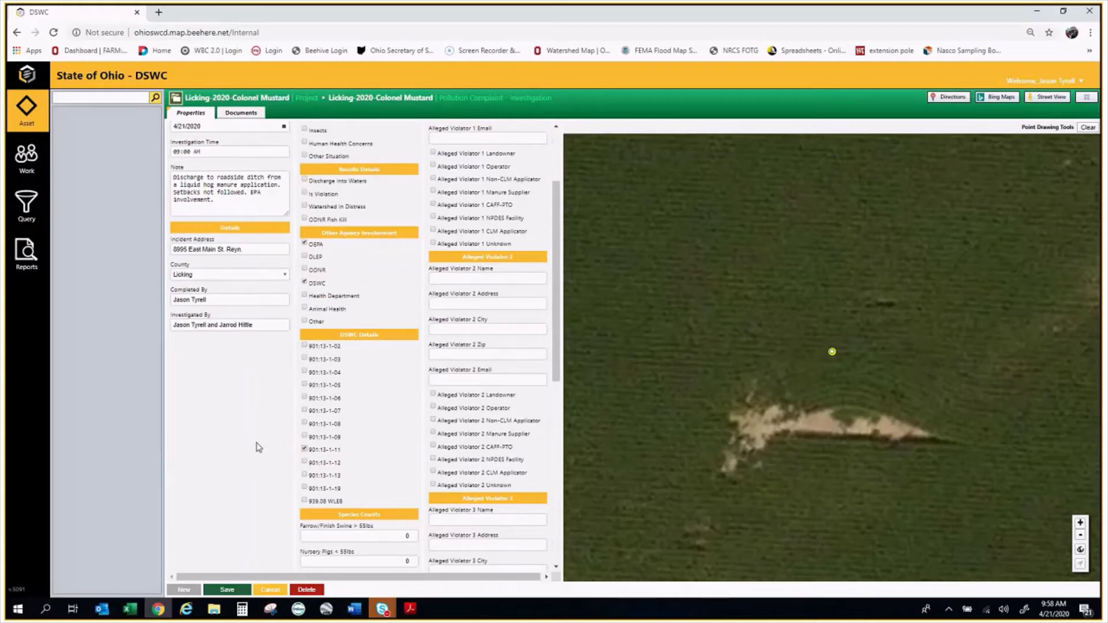
click(304, 449)
scroll(349, 412, up, 2)
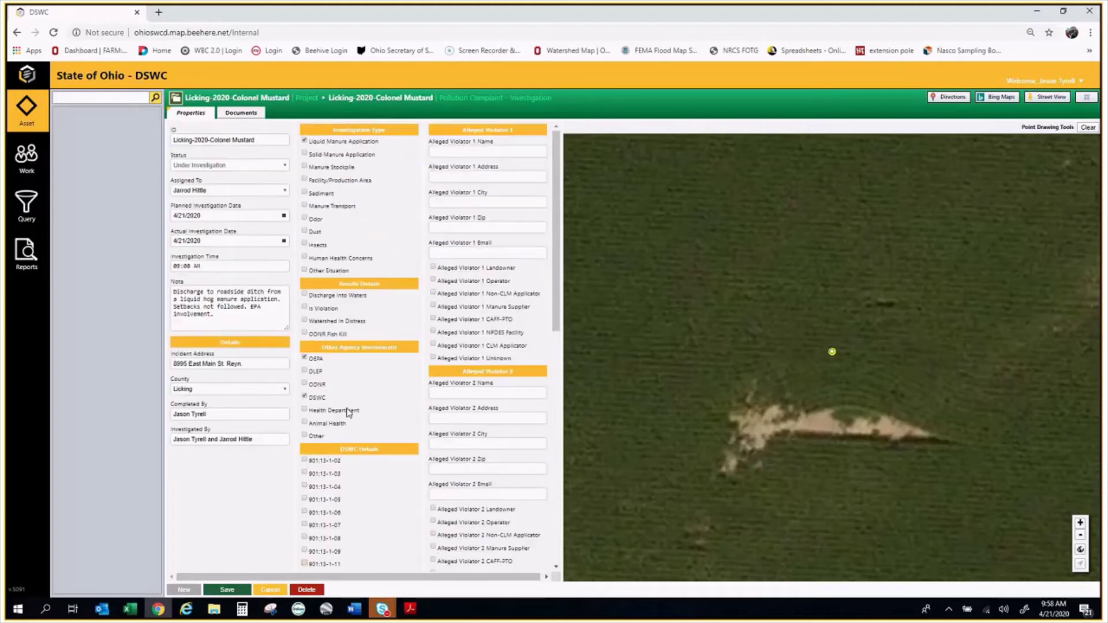
click(305, 294)
click(304, 307)
scroll(323, 524, down, 1)
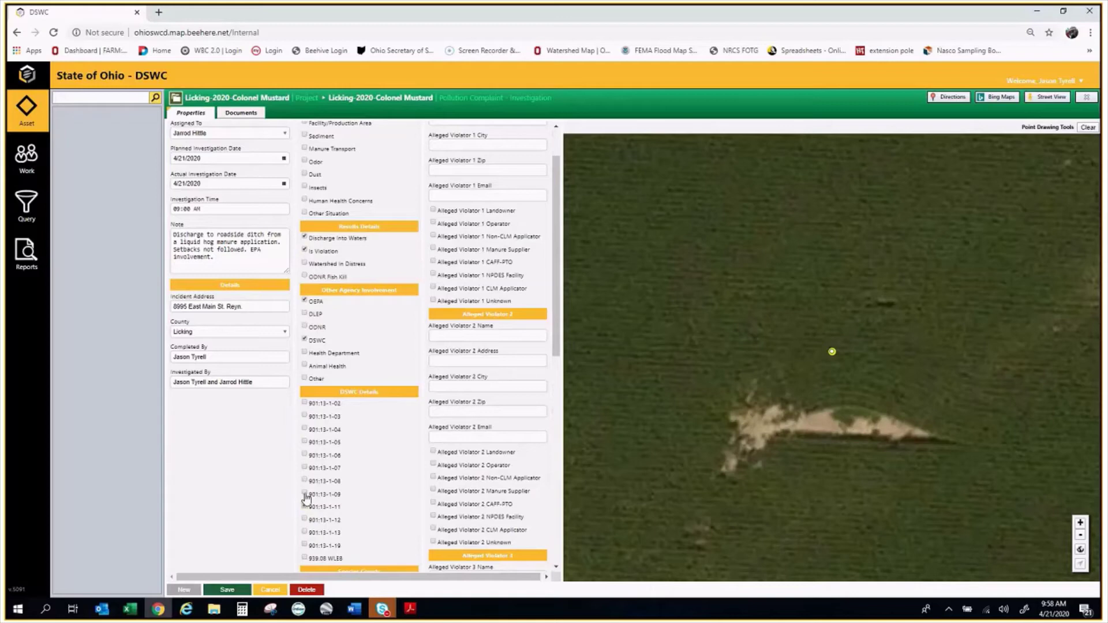
click(304, 505)
click(306, 443)
click(305, 508)
Enter 2400 as the Farrow/Finish Swine species count
scroll(370, 462, down, 1)
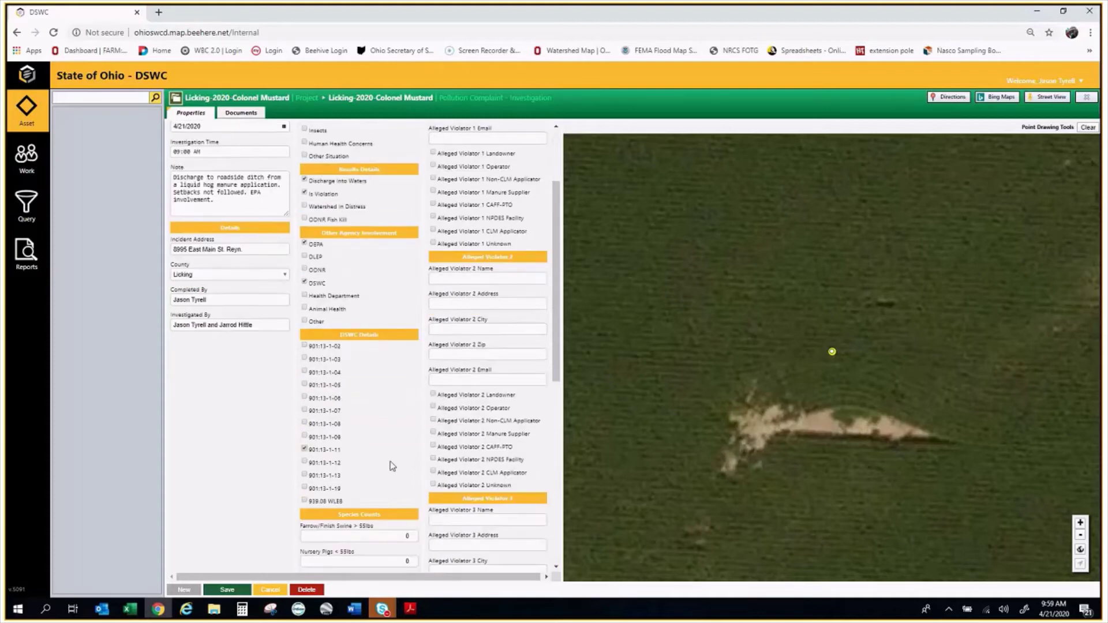
scroll(393, 467, down, 2)
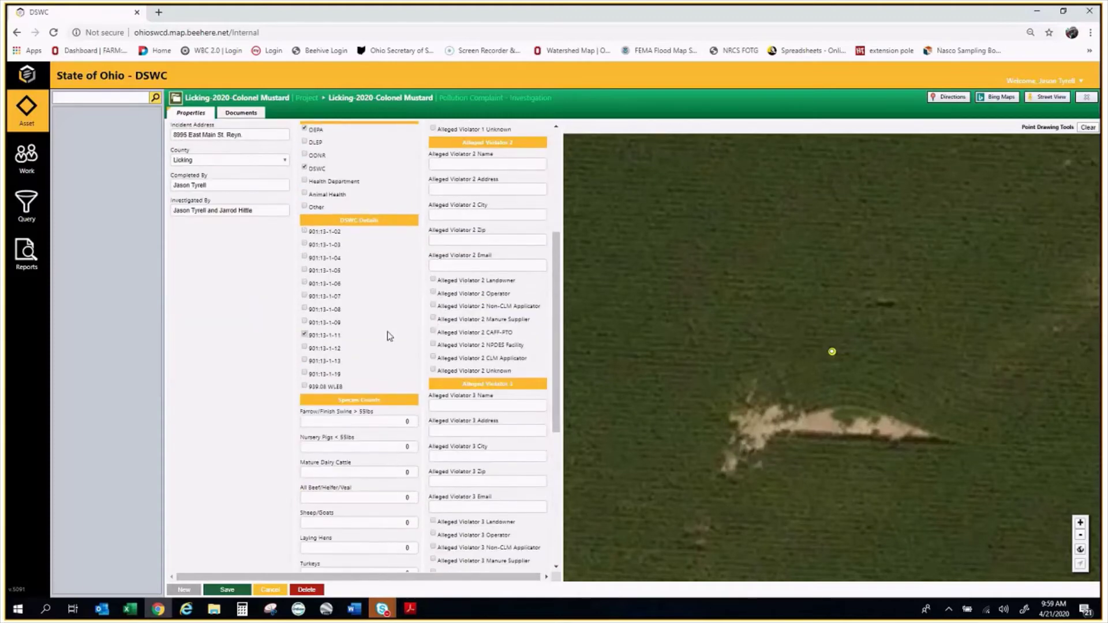
scroll(386, 332, down, 1)
scroll(384, 352, down, 2)
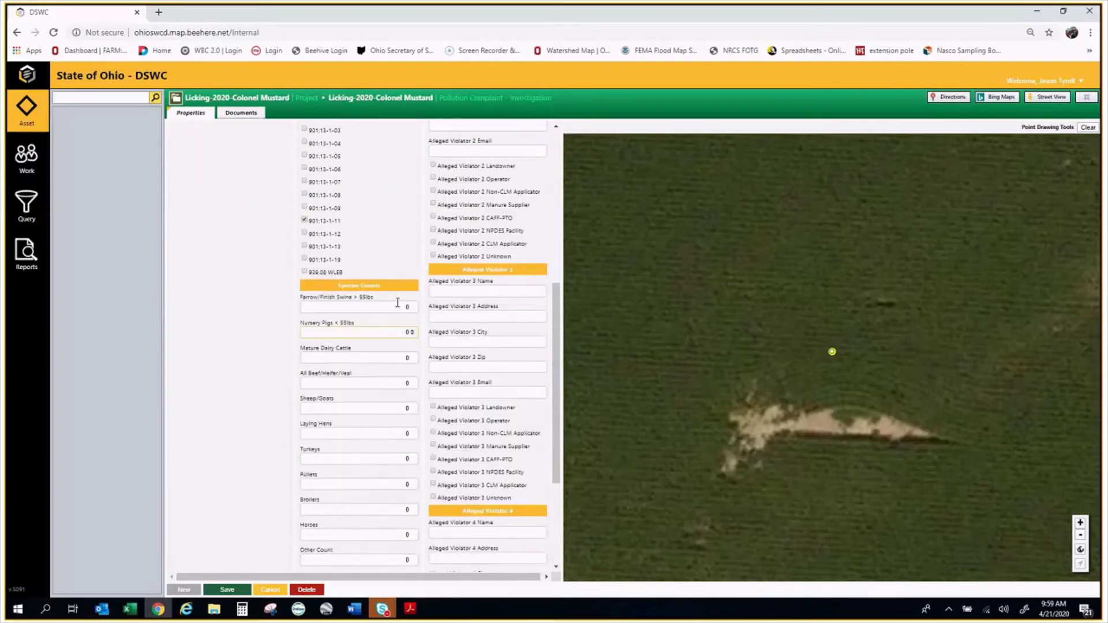
click(398, 304)
text(2400)
key(BackSpace)
click(297, 311)
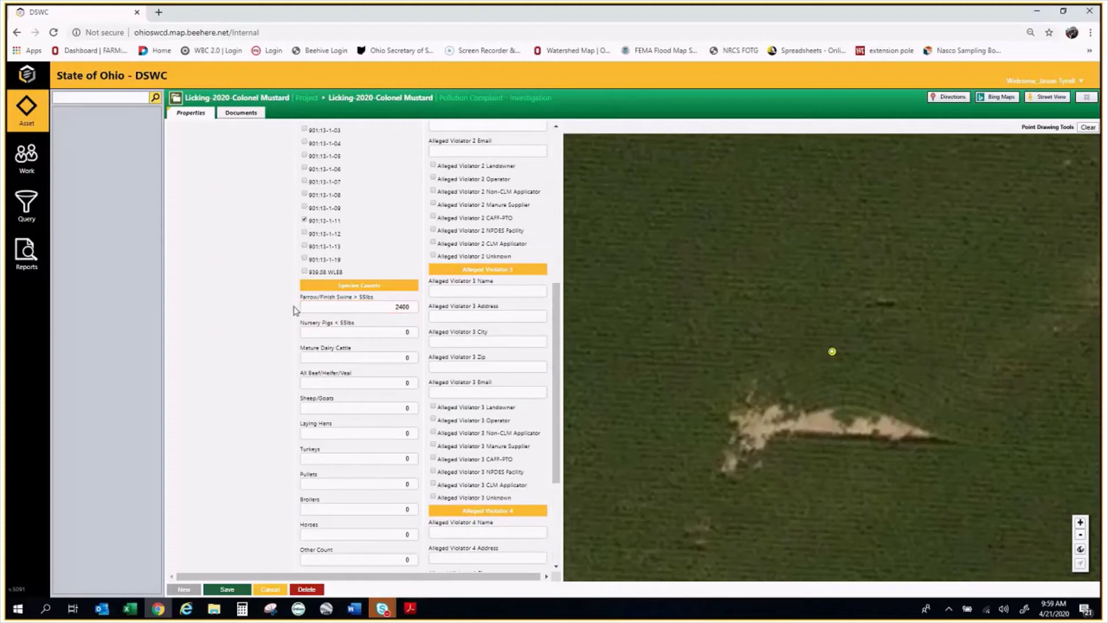
scroll(297, 312, up, 6)
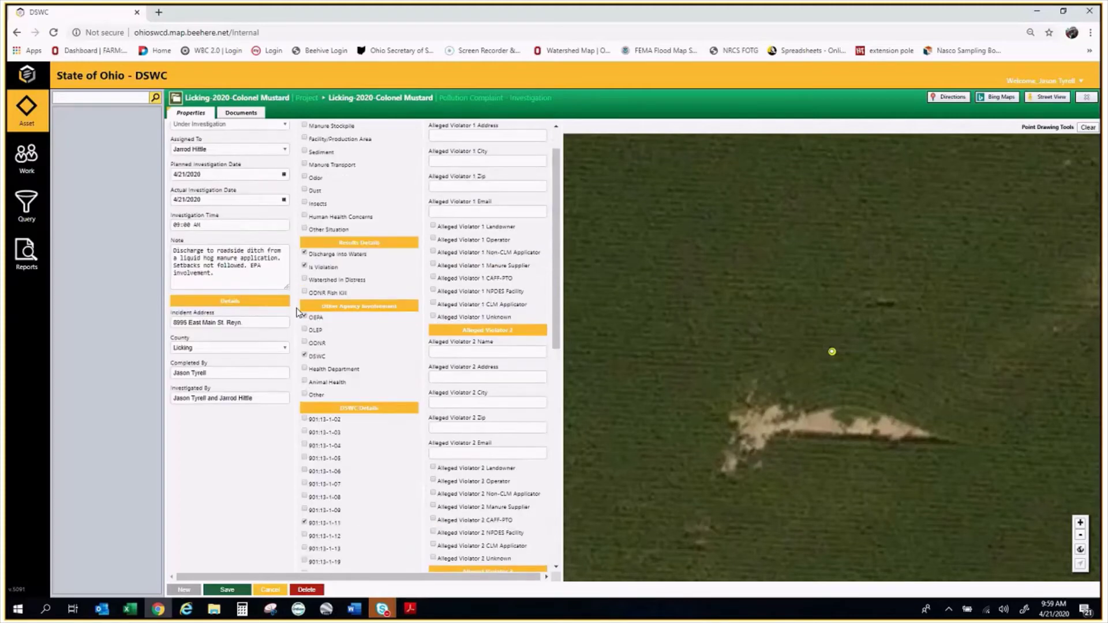
scroll(297, 311, up, 1)
click(511, 151)
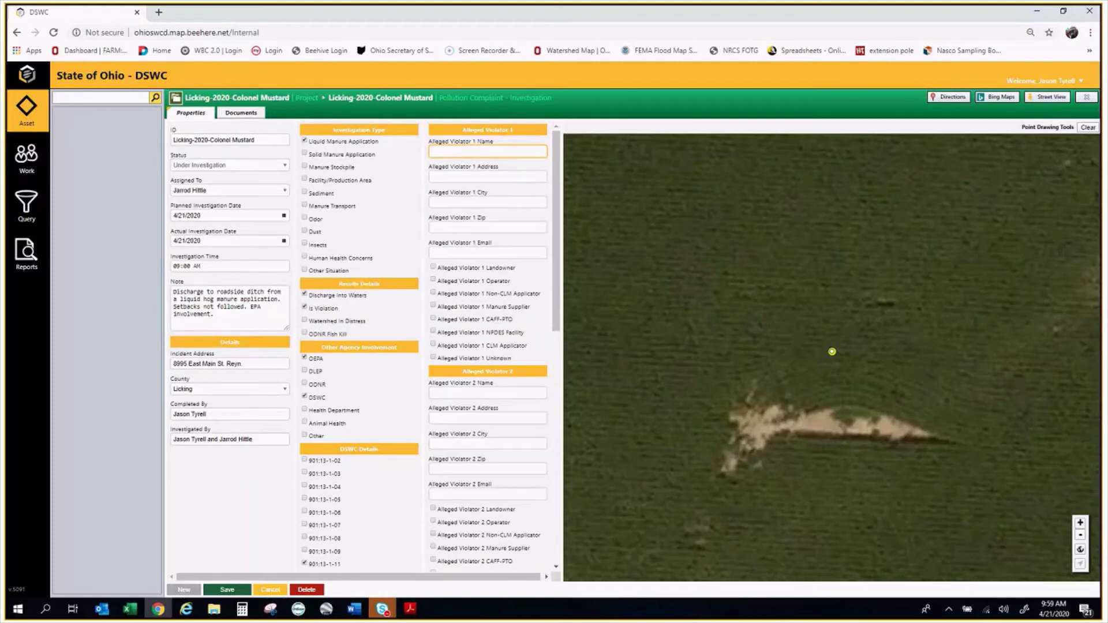
Fill Alleged Violator 1's name, street address, city and zip, set email to N/A, and tick Landowner
text(Colonel Mustard)
key(Tab)
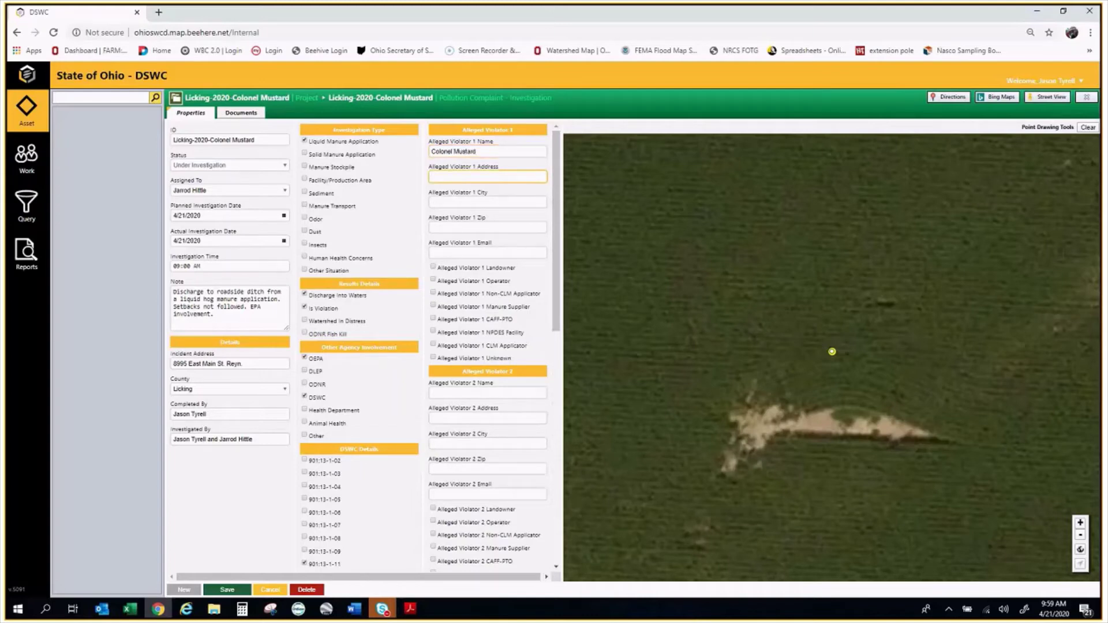
key(Tab)
text(Rey)
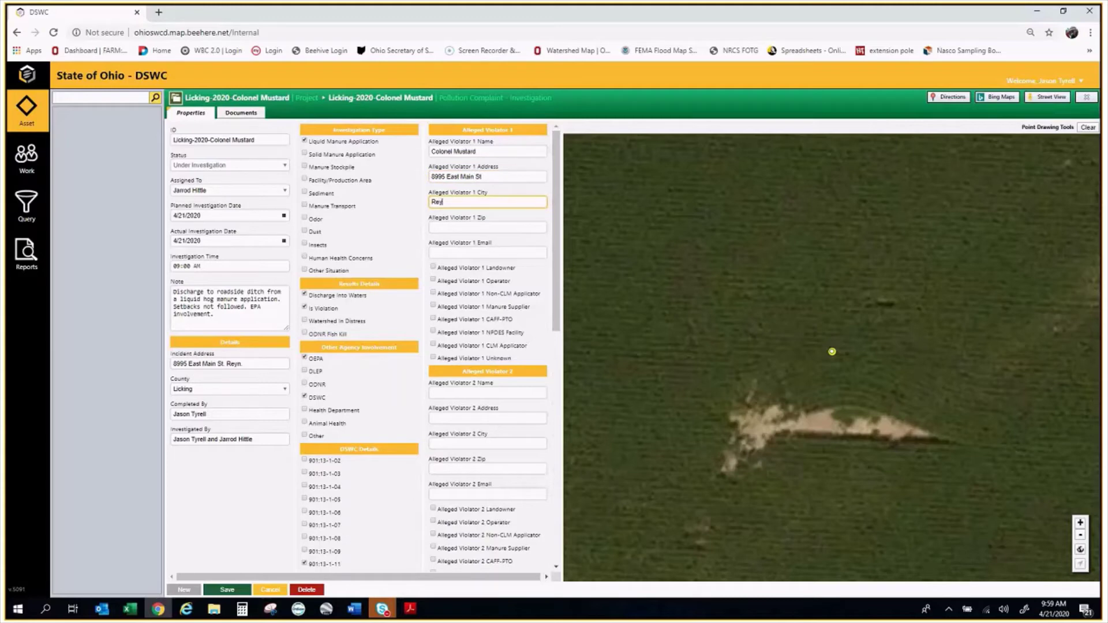
key(Tab)
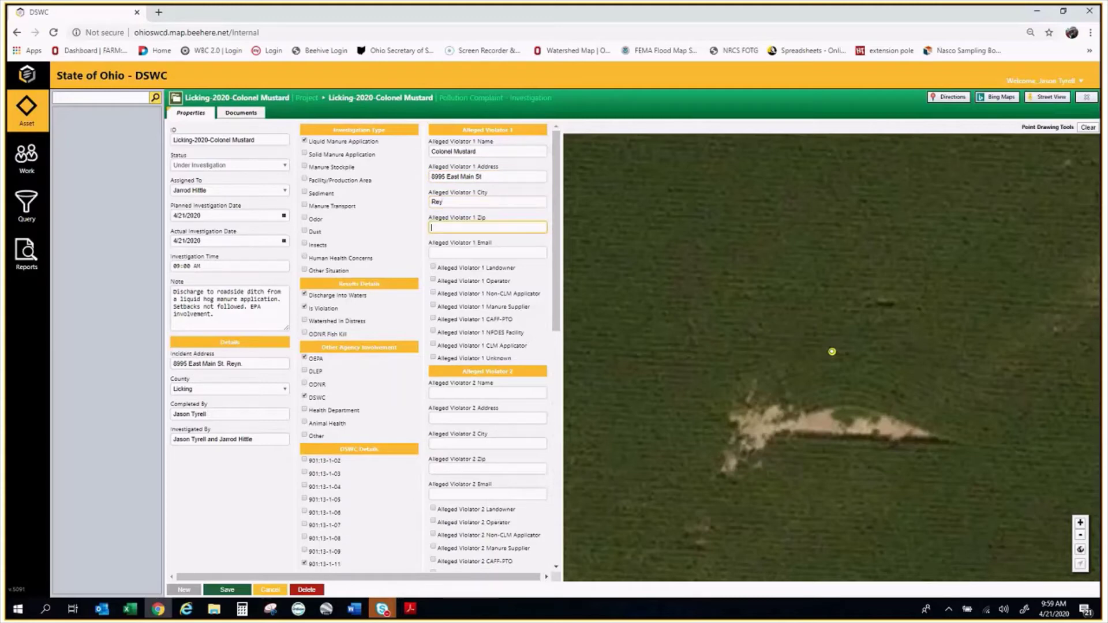
text(111)
click(531, 253)
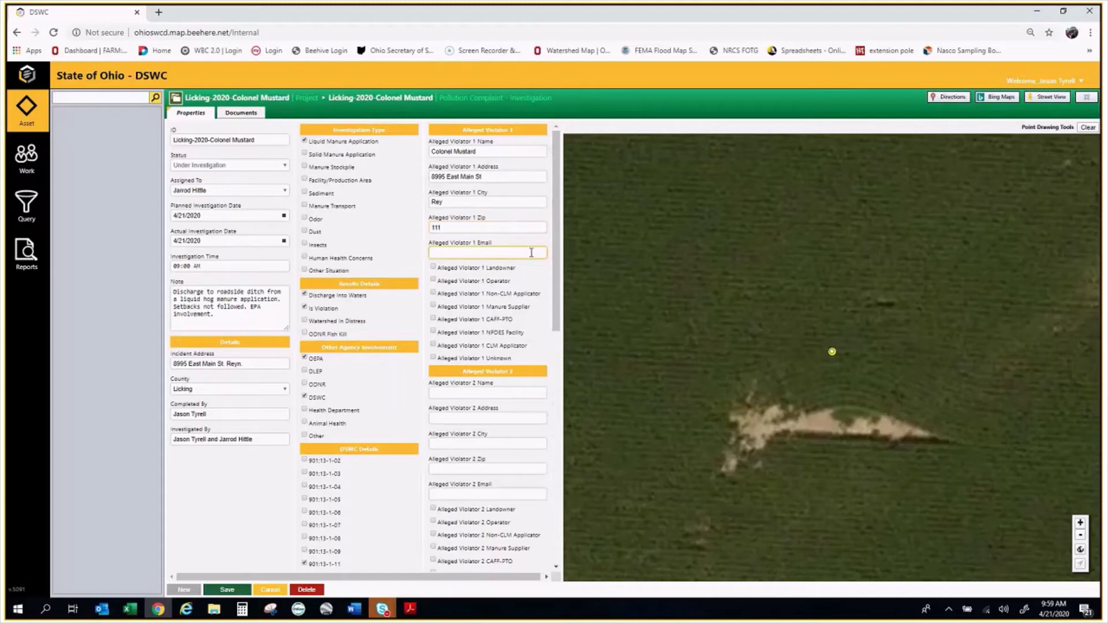
text(N/A)
click(447, 268)
scroll(509, 250, down, 2)
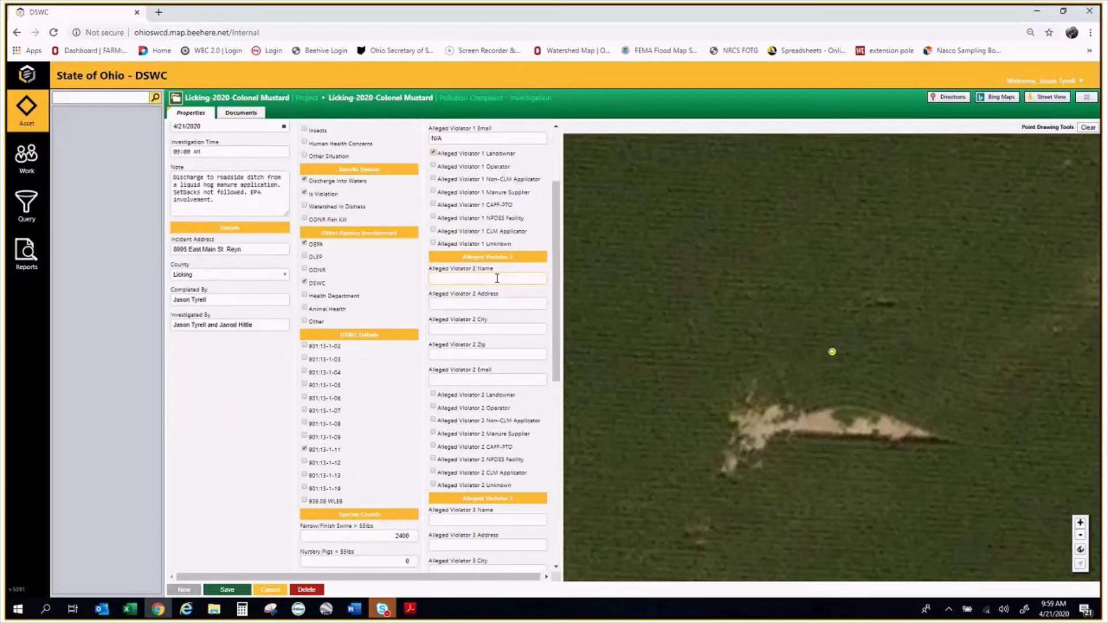
Fill Alleged Violator 2's name, street address, city and zip, with N/A as the email
click(521, 281)
text(Mr)
text(Fi)
text(r)
text(een)
key(Tab)
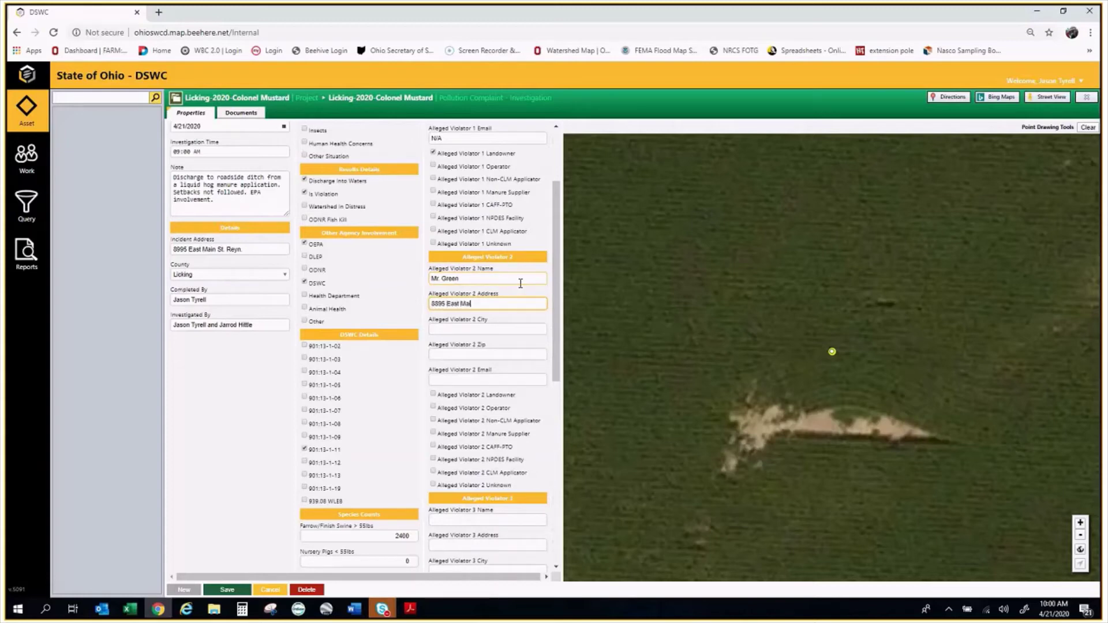
key(Tab)
text(Ren)
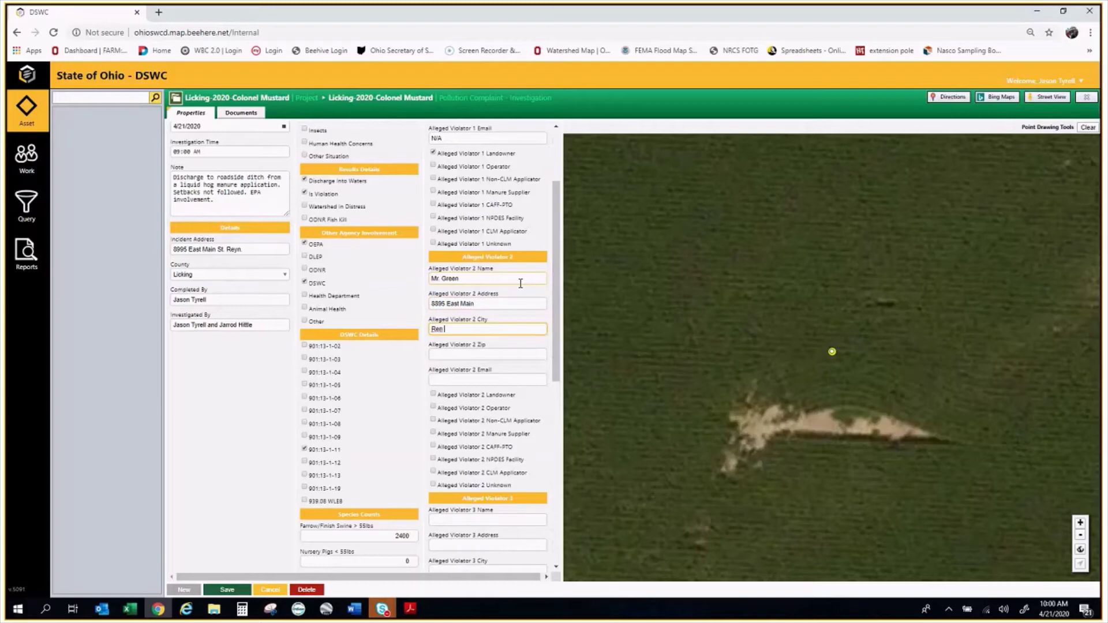
key(Tab)
text(111)
key(Tab)
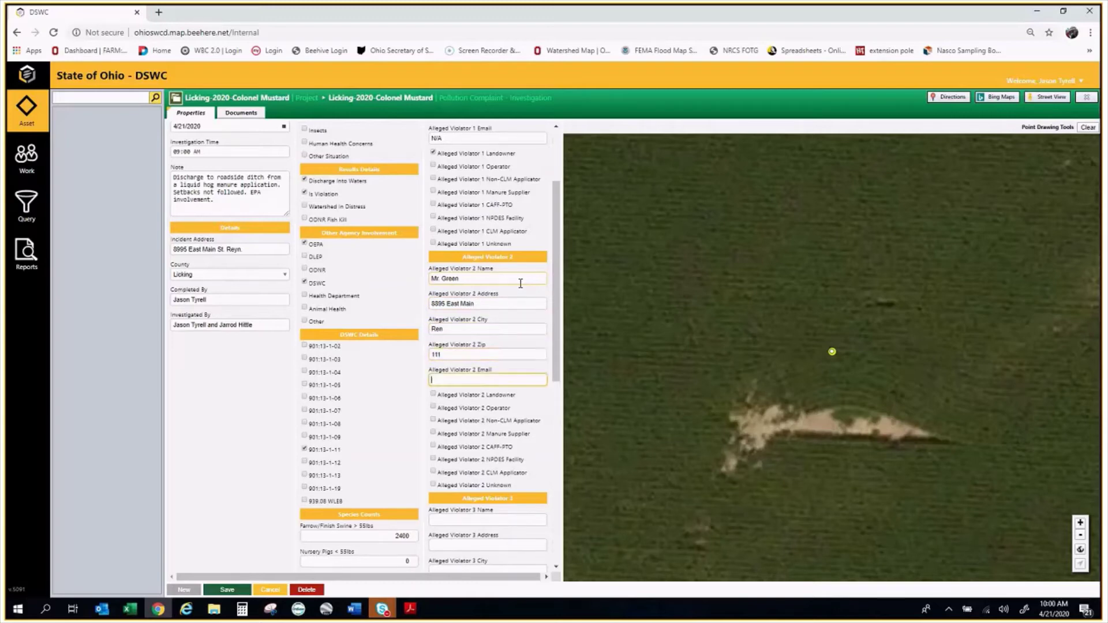
text(N/A)
scroll(468, 411, down, 1)
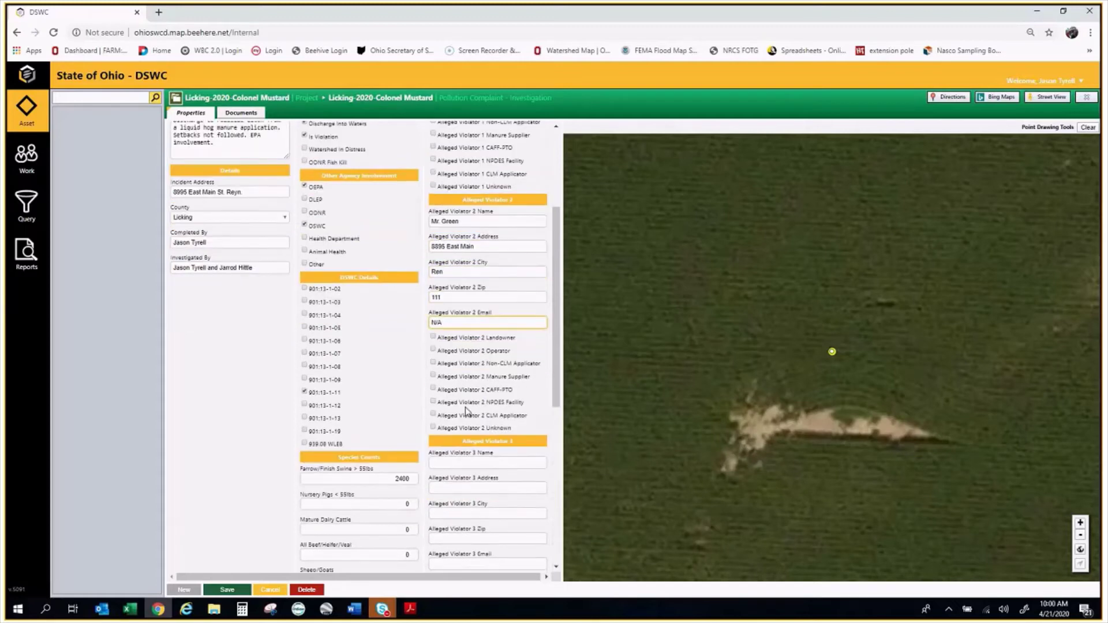
scroll(467, 411, up, 3)
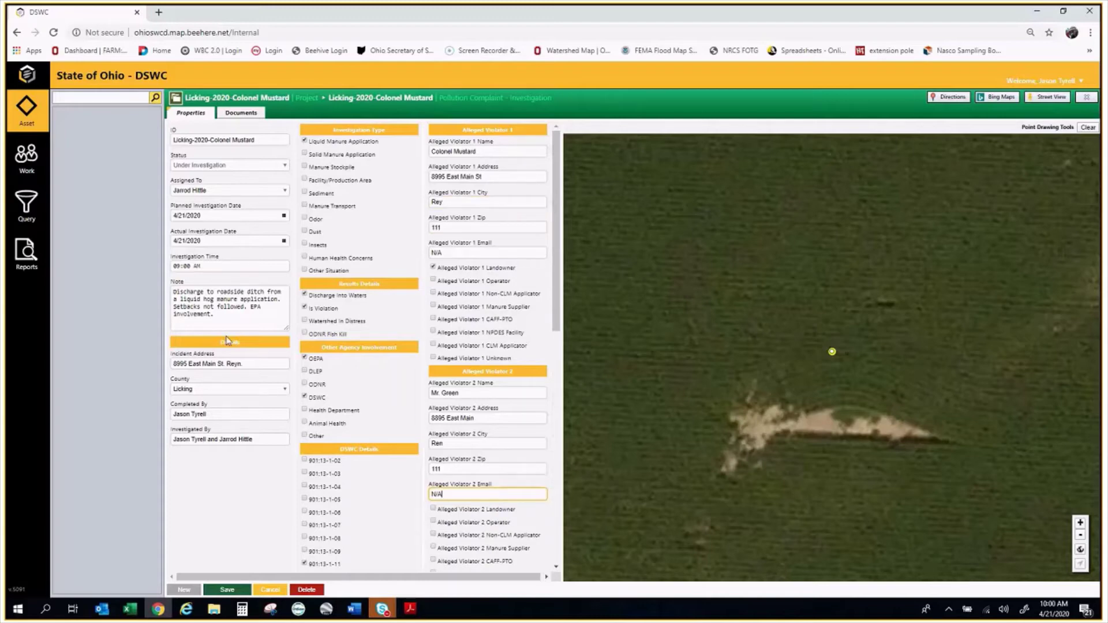
Append the violator's name and phone number to the Note, then show the record's Documents
click(234, 317)
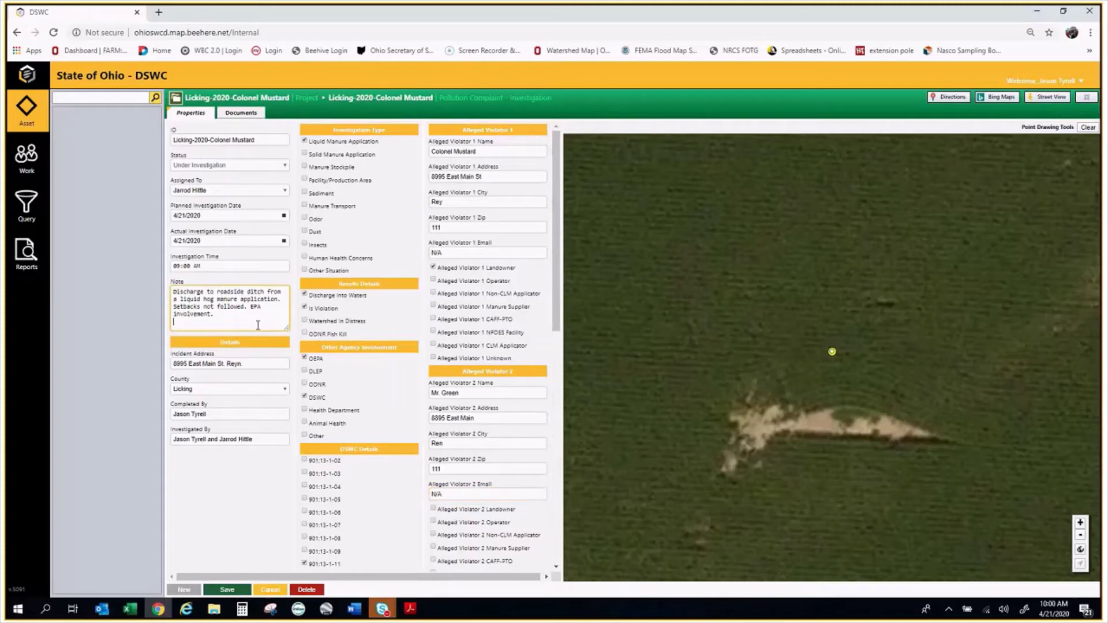
text(Co)
text(lonel Mustard Phone # 444-4444)
scroll(478, 388, down, 5)
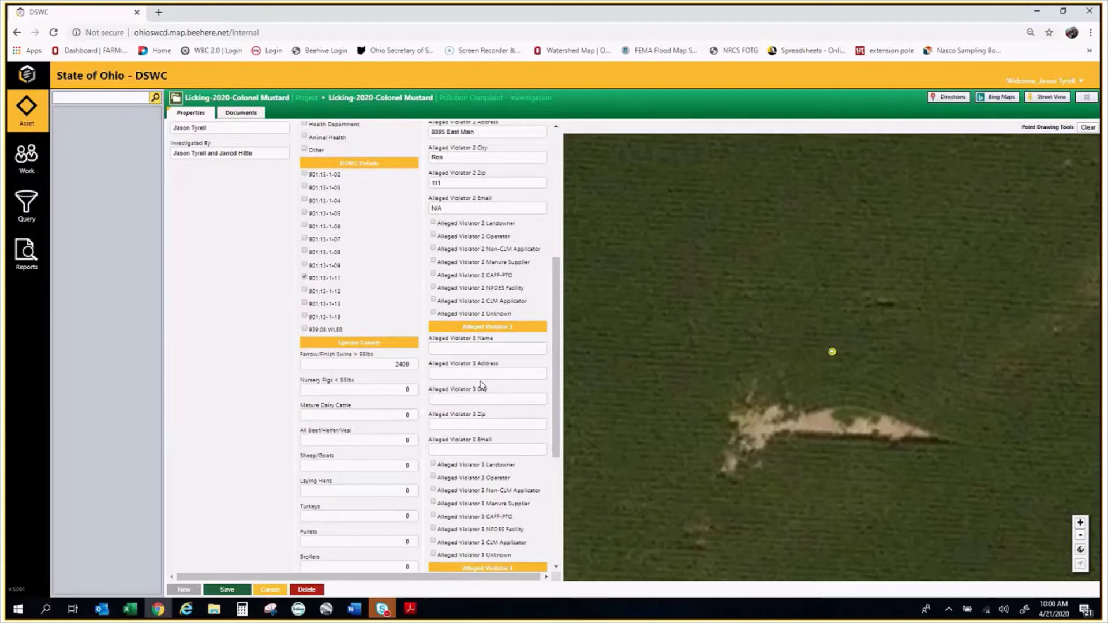
scroll(479, 383, down, 4)
scroll(472, 382, down, 1)
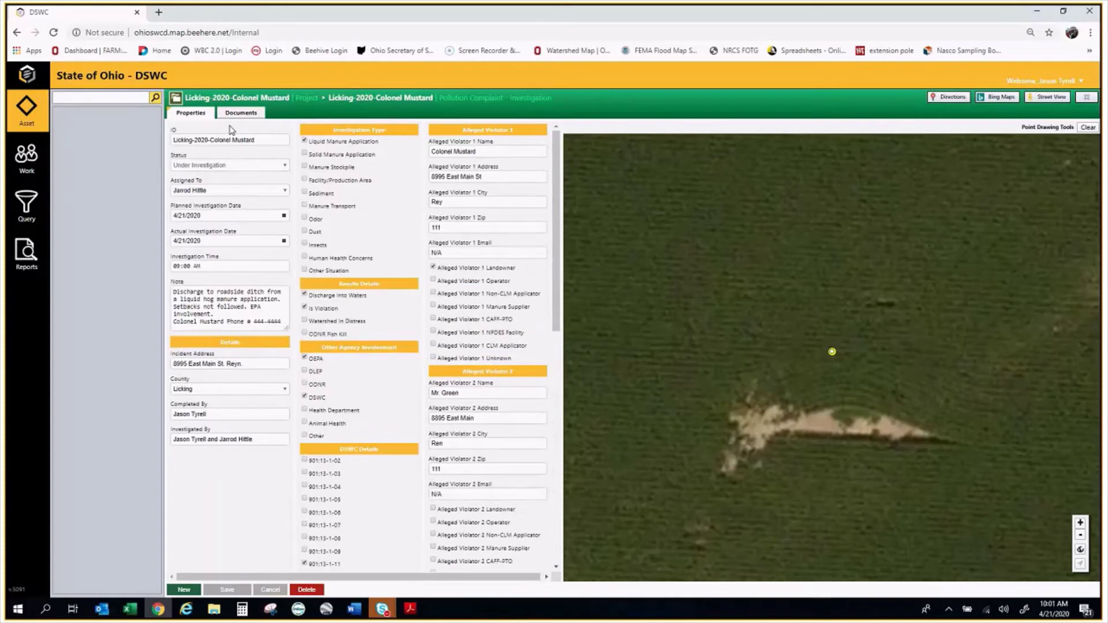
click(247, 114)
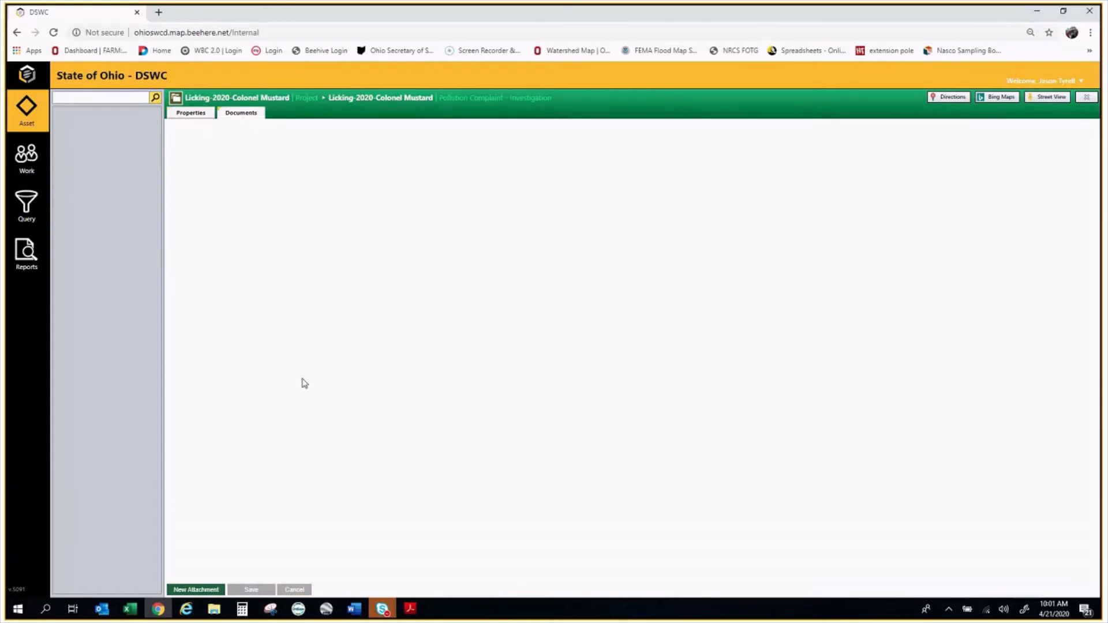
Upload Test Investigation Form 1 PDF.pdf described as '4/21/2020 Investigation Form', save, and return to the project
click(193, 590)
click(413, 319)
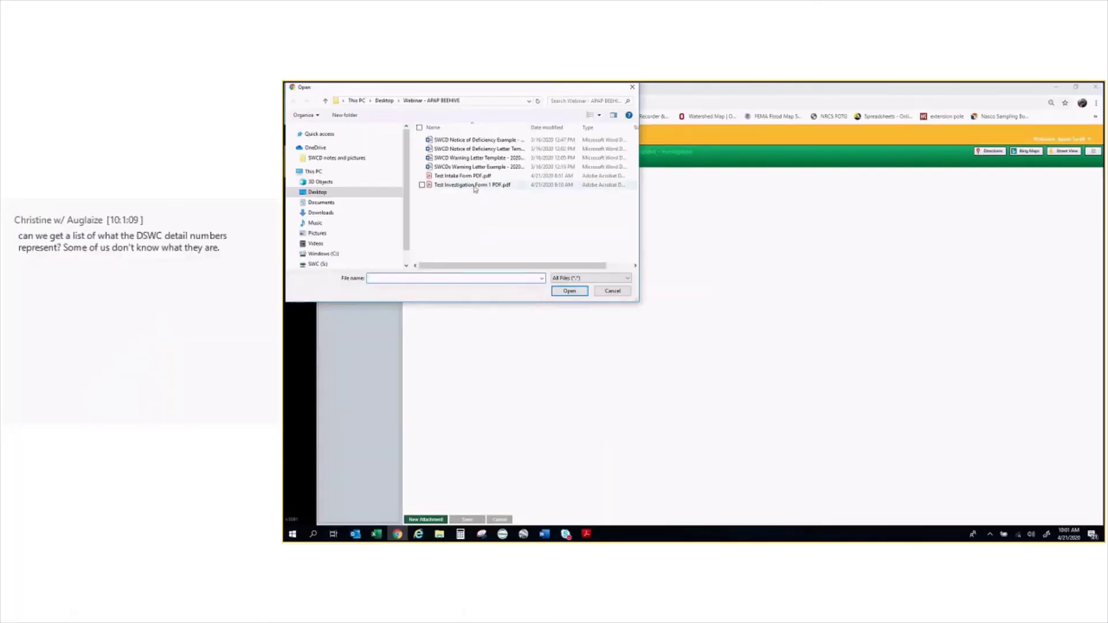
click(475, 185)
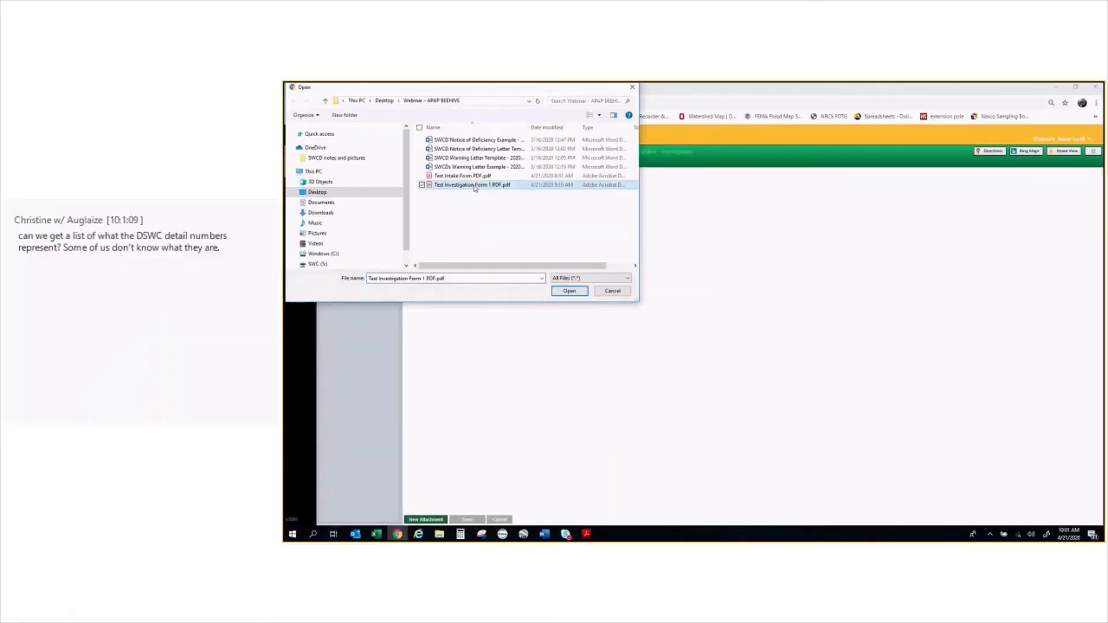
click(569, 291)
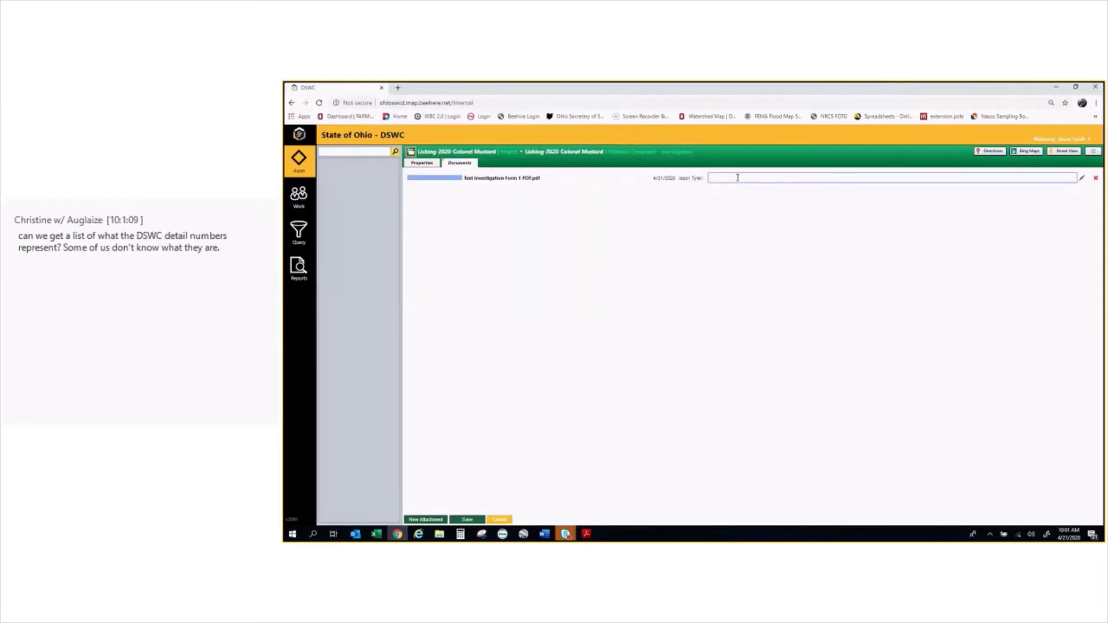
text(4/21/2020 Investigation Form)
click(468, 522)
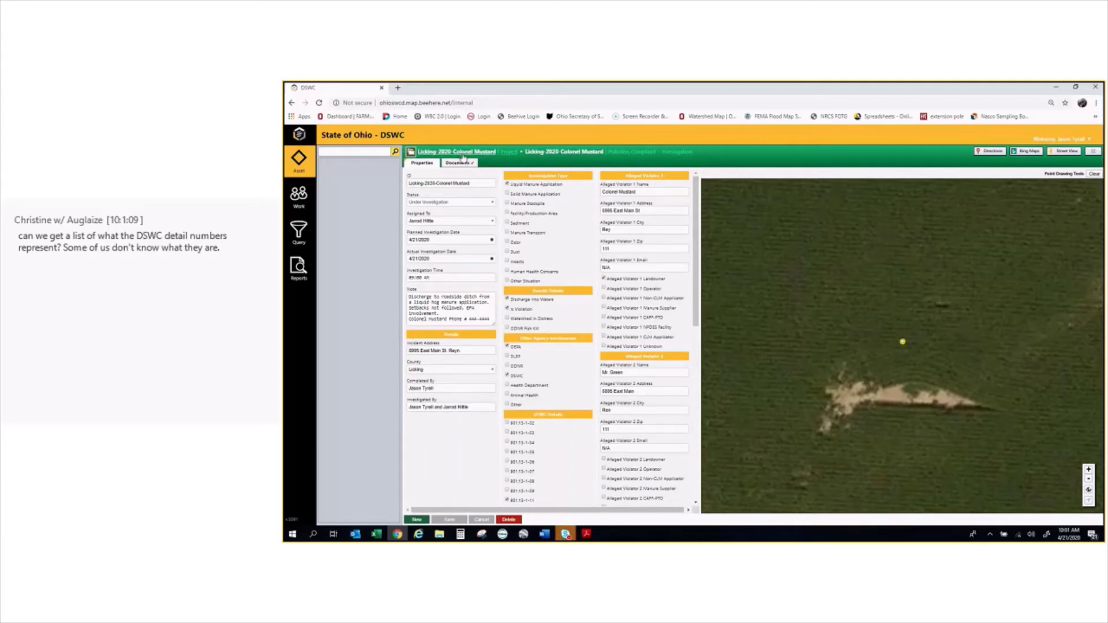
click(462, 153)
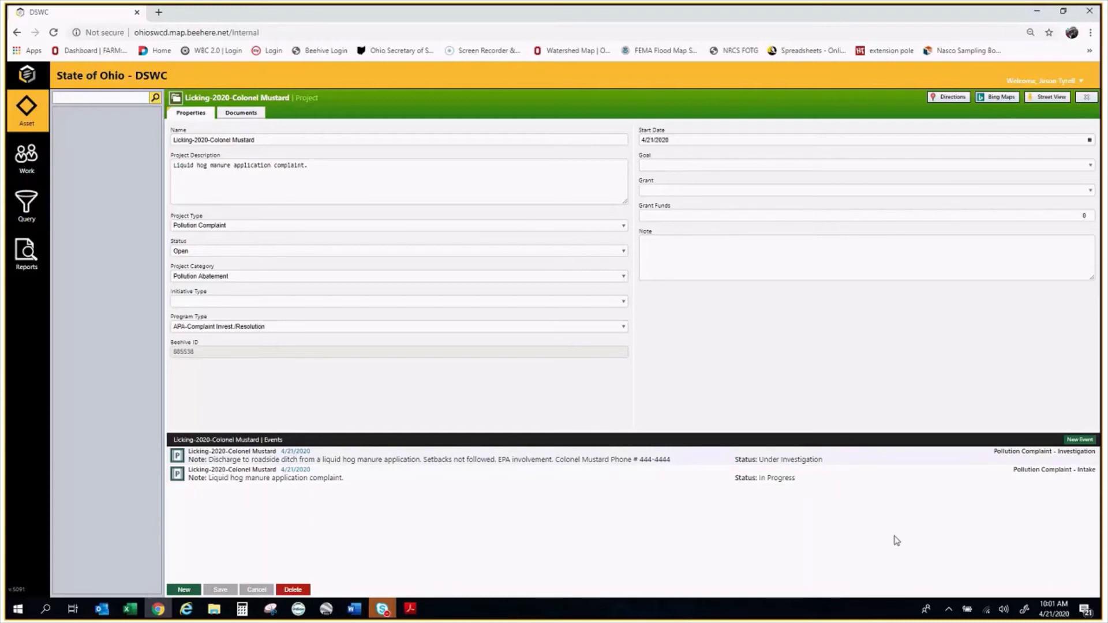
click(1078, 440)
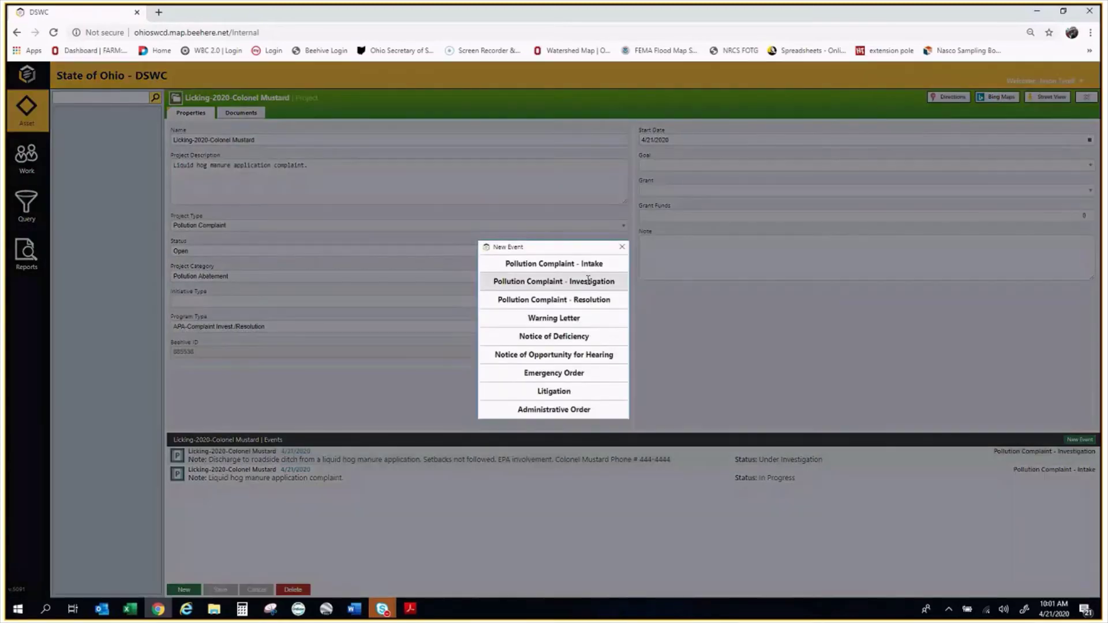
click(587, 281)
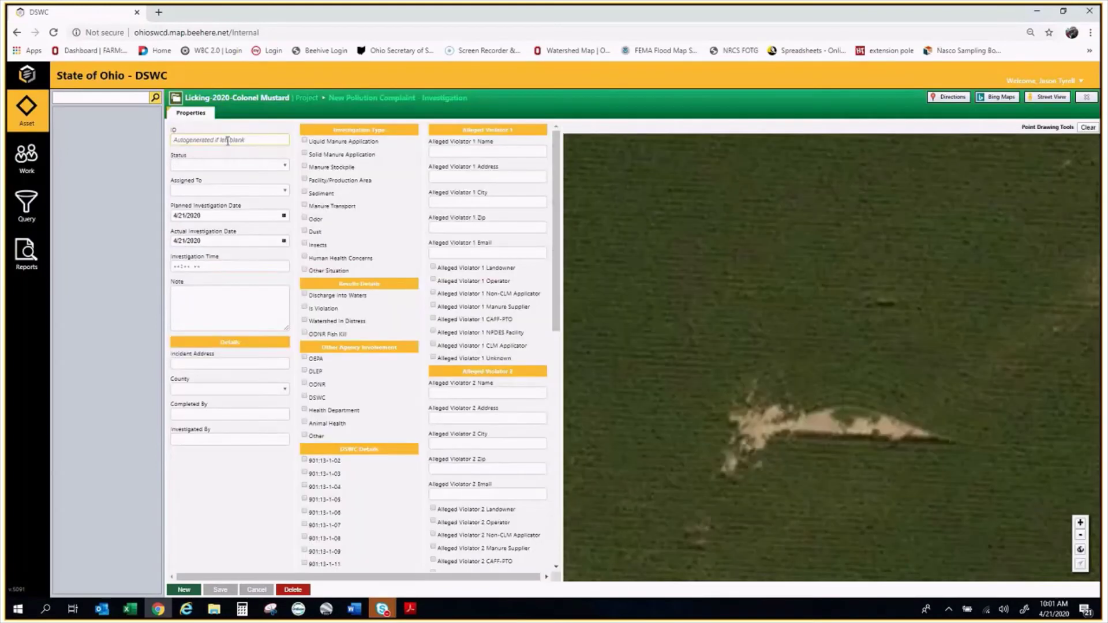
text(Licking-2020-Colonel Mustard)
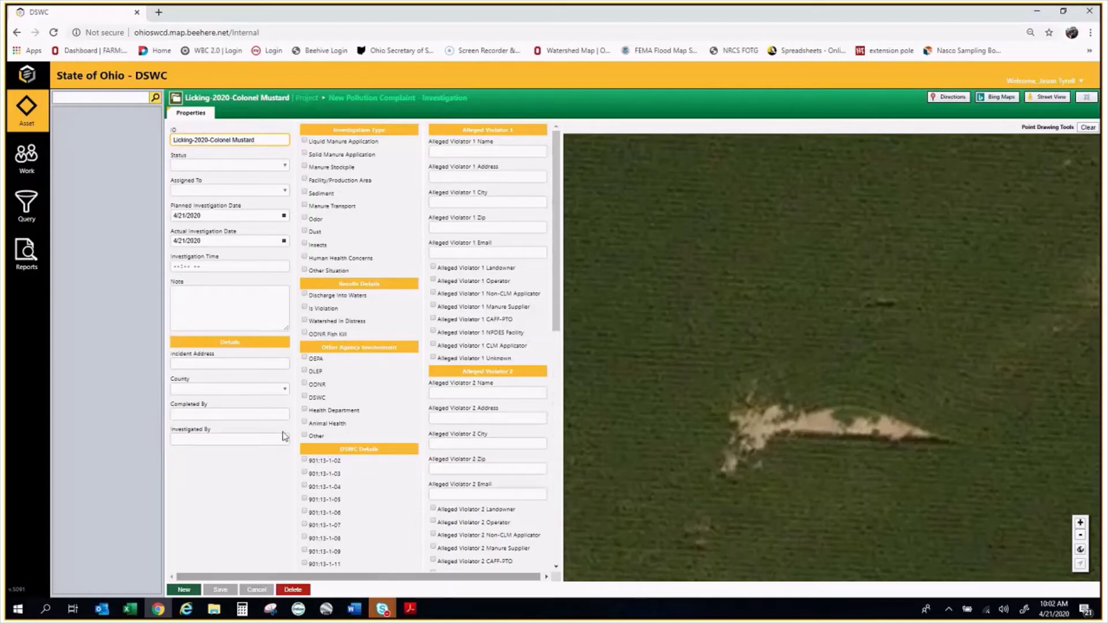
click(262, 103)
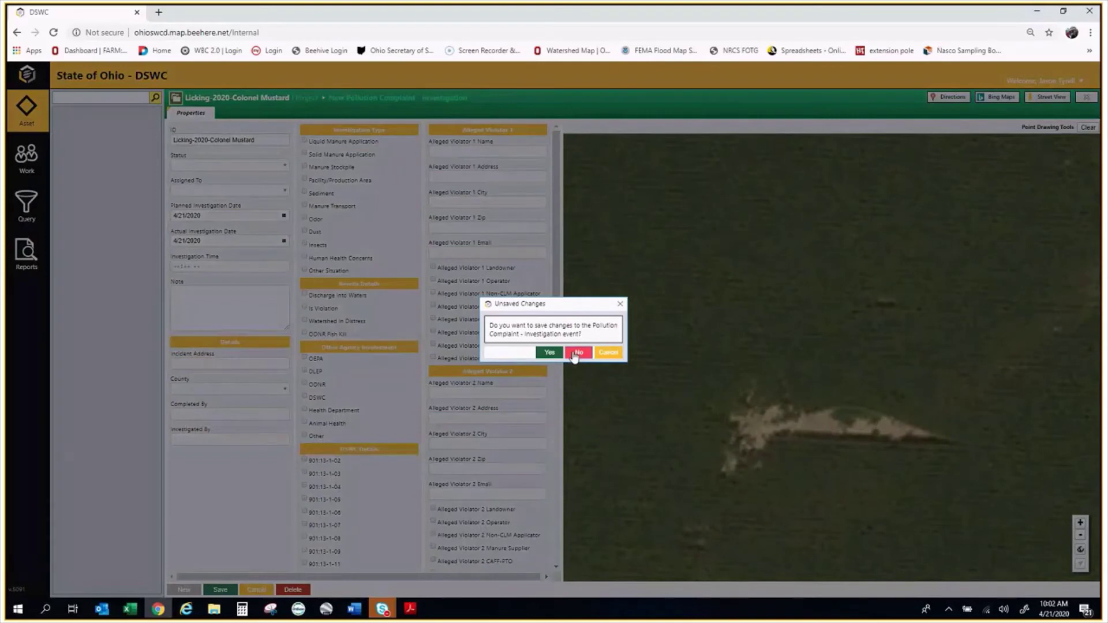
click(578, 354)
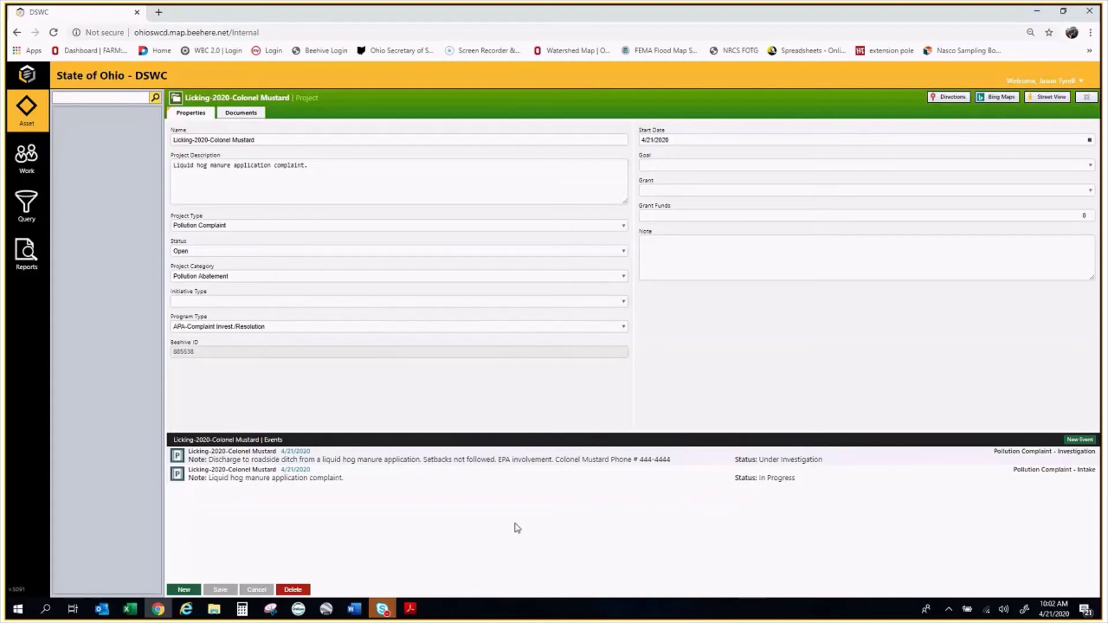
click(1080, 440)
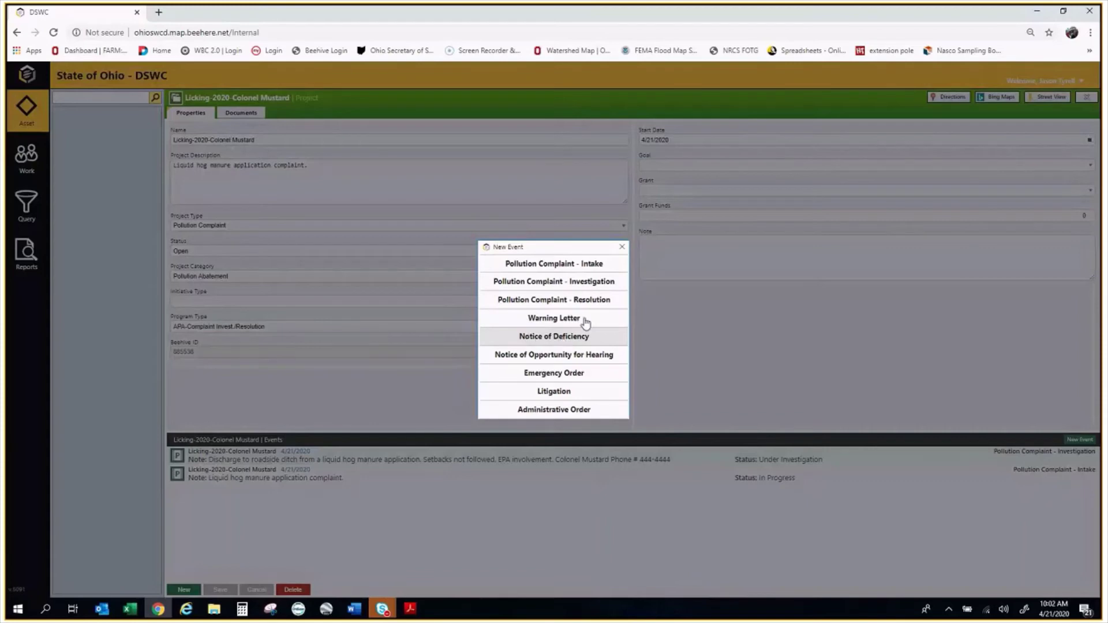
click(588, 321)
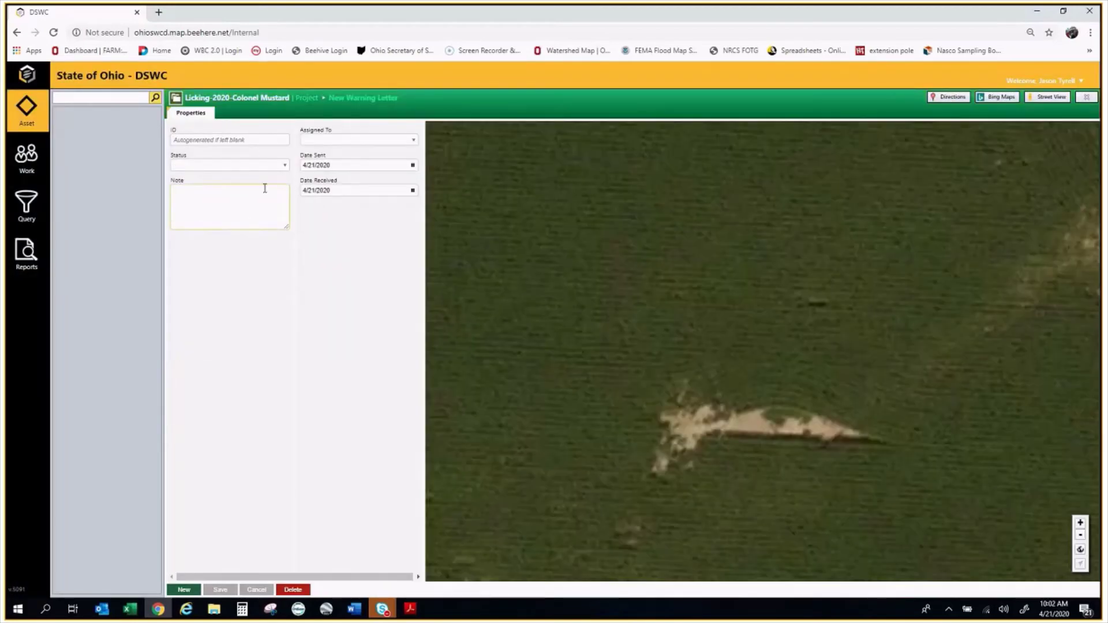
click(215, 140)
click(243, 210)
click(368, 190)
click(266, 99)
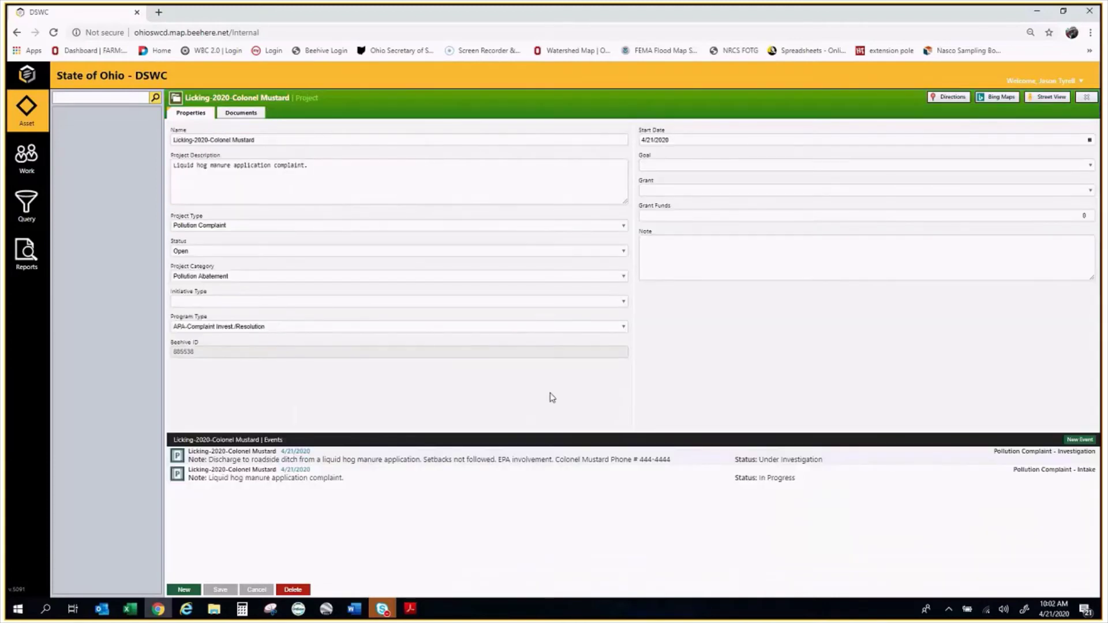
Create a Notice of Deficiency with the pasted project ID, status In Progress, note 'Licking SWCD Notice of Deficiency'
click(1079, 439)
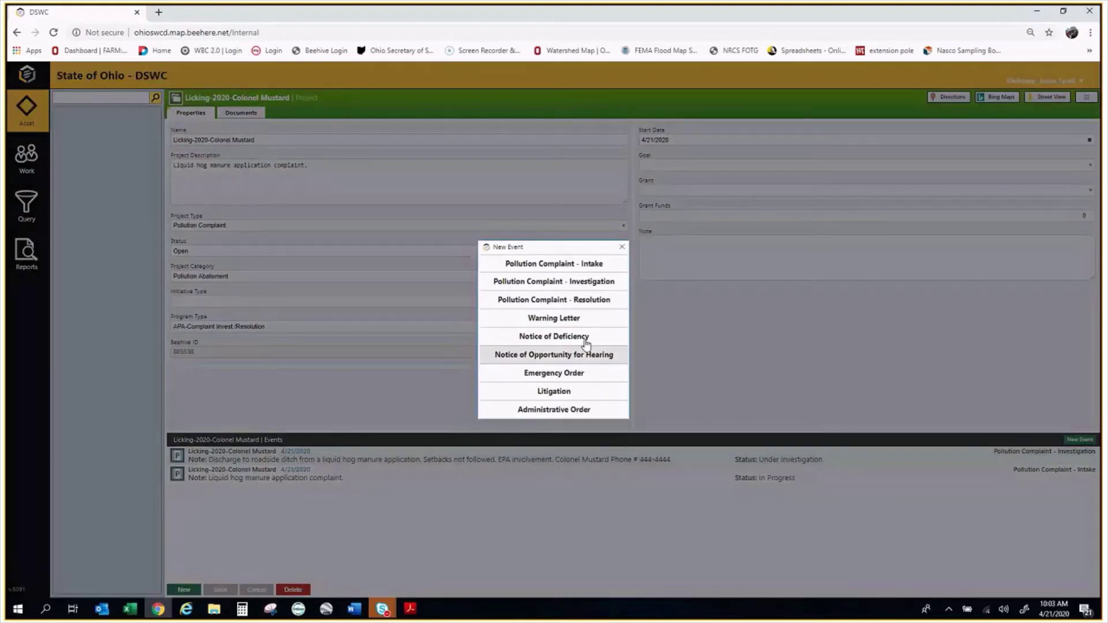
click(587, 339)
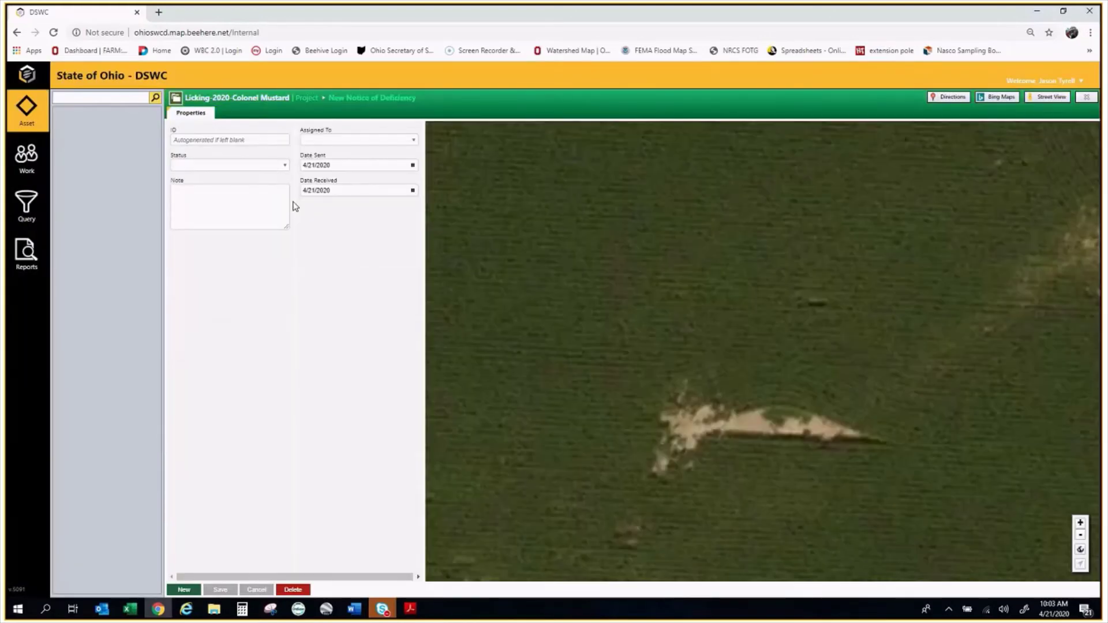
right_click(208, 140)
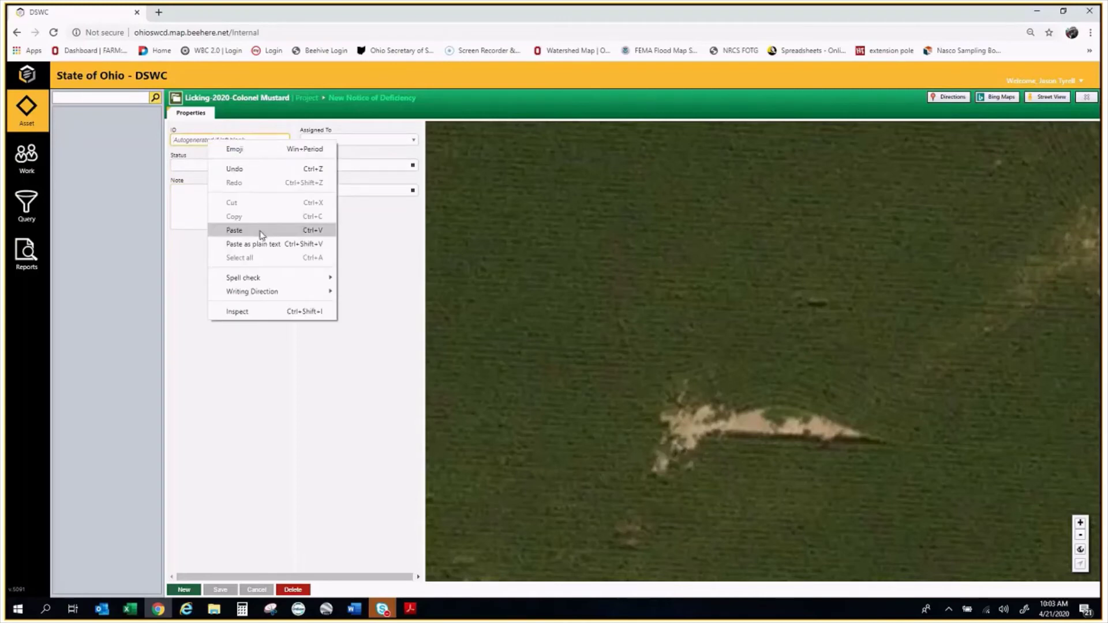
click(262, 230)
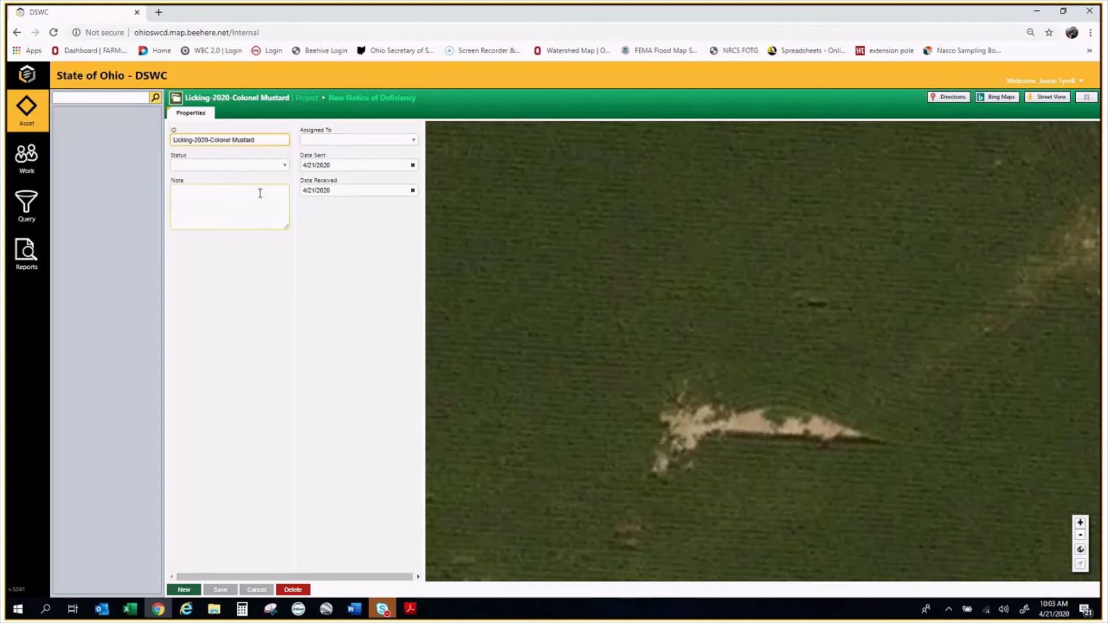
click(208, 165)
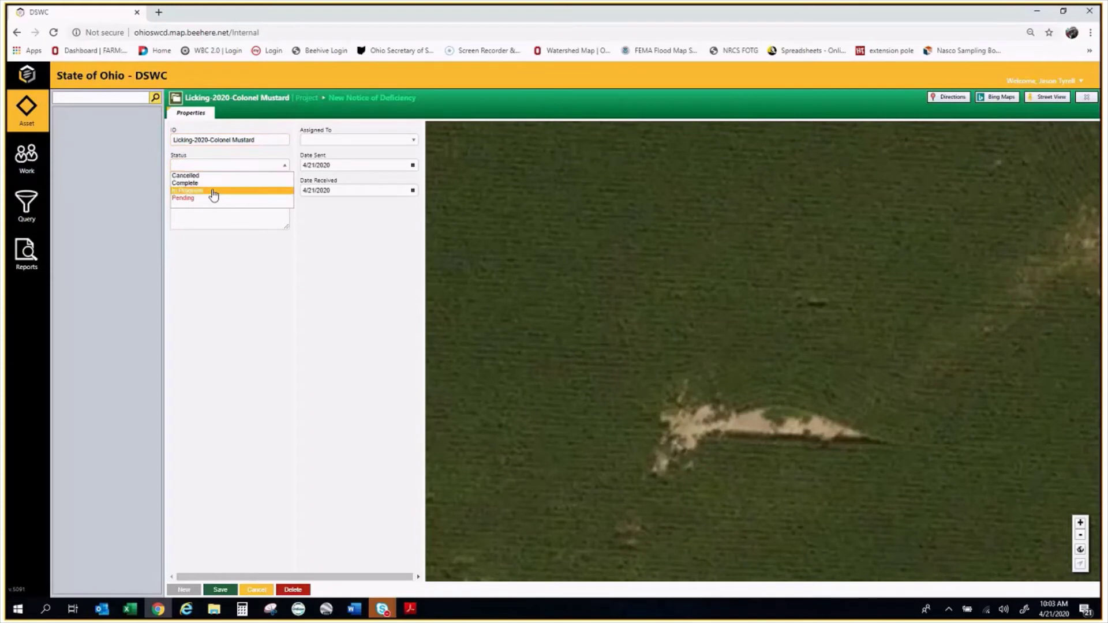
click(215, 193)
click(247, 205)
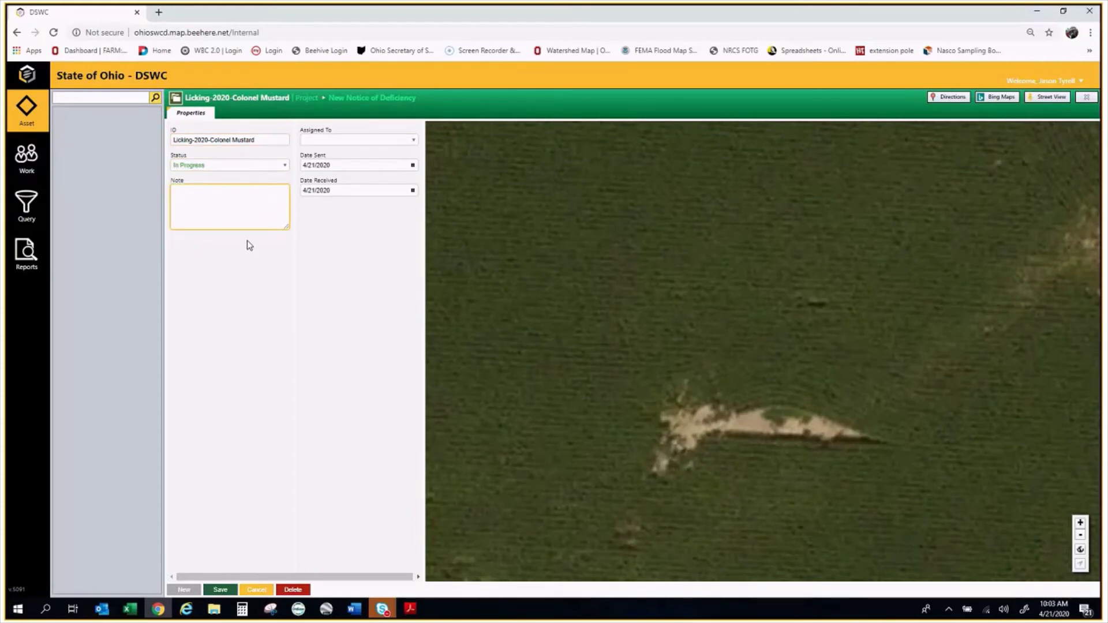
text(Licking SWCD Notice of Deficiency)
Assign the notice to a staff member, set Date Sent and Date Received to April 24, and save
click(398, 140)
click(318, 246)
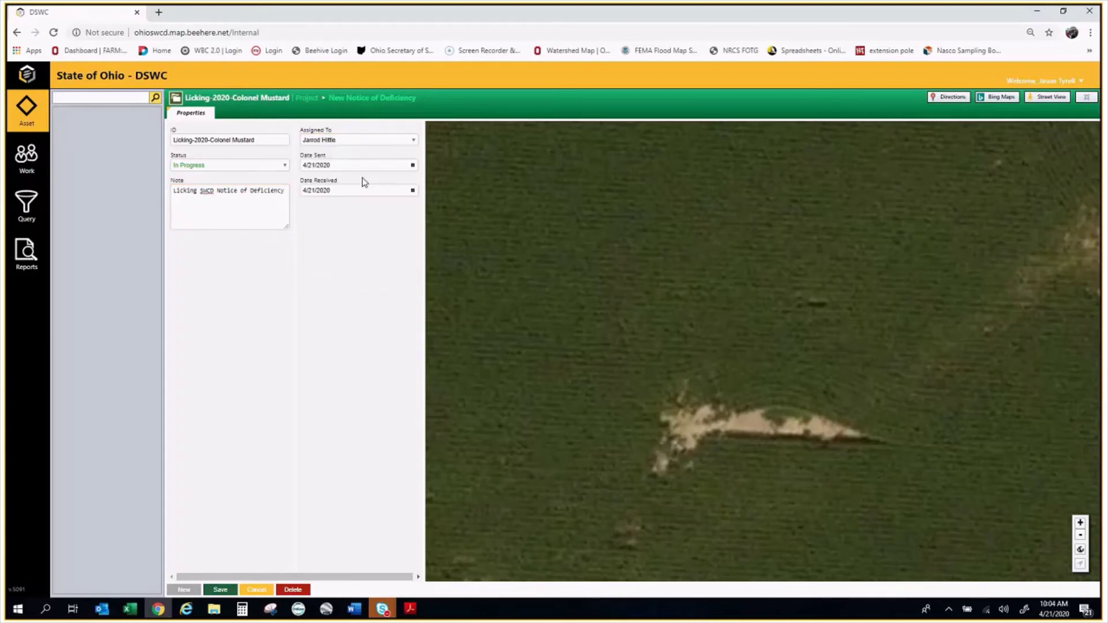
click(411, 166)
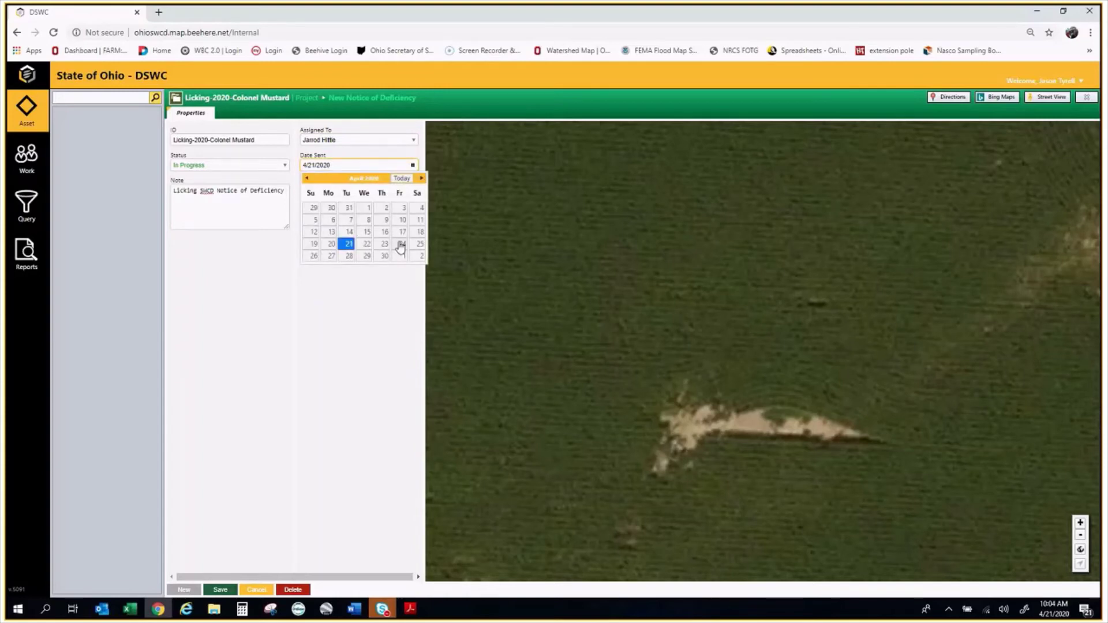
click(403, 244)
click(412, 190)
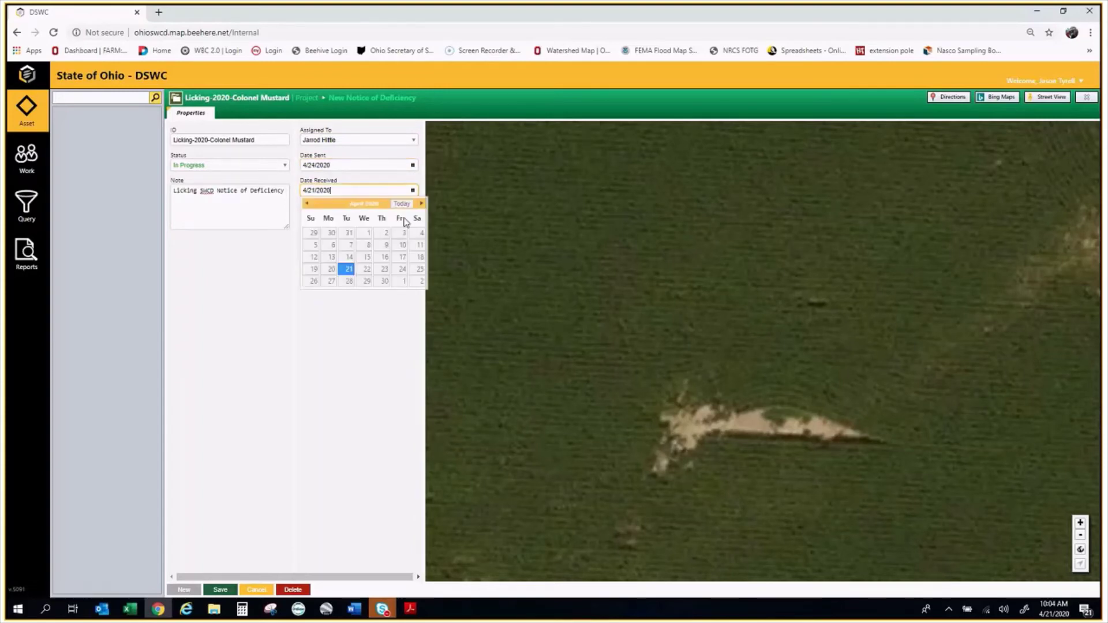
click(403, 269)
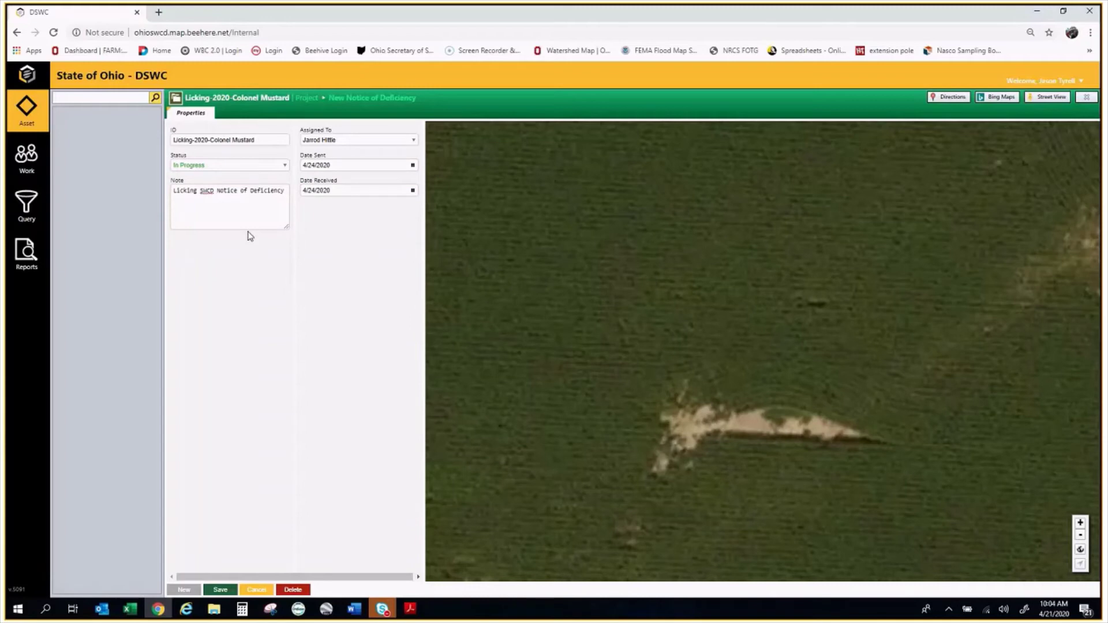
click(412, 190)
click(401, 270)
click(223, 595)
Open SWCD Notice of Deficiency Example - 2020.docx from the Webinar - APAP BEEHIVE folder
click(234, 115)
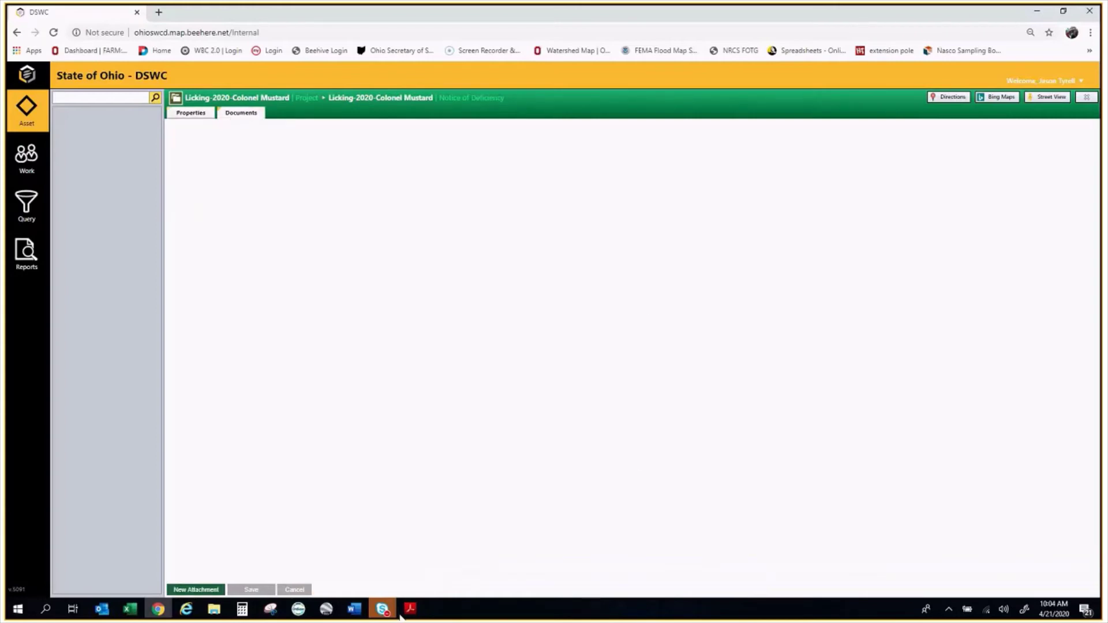
mouse_move(216, 603)
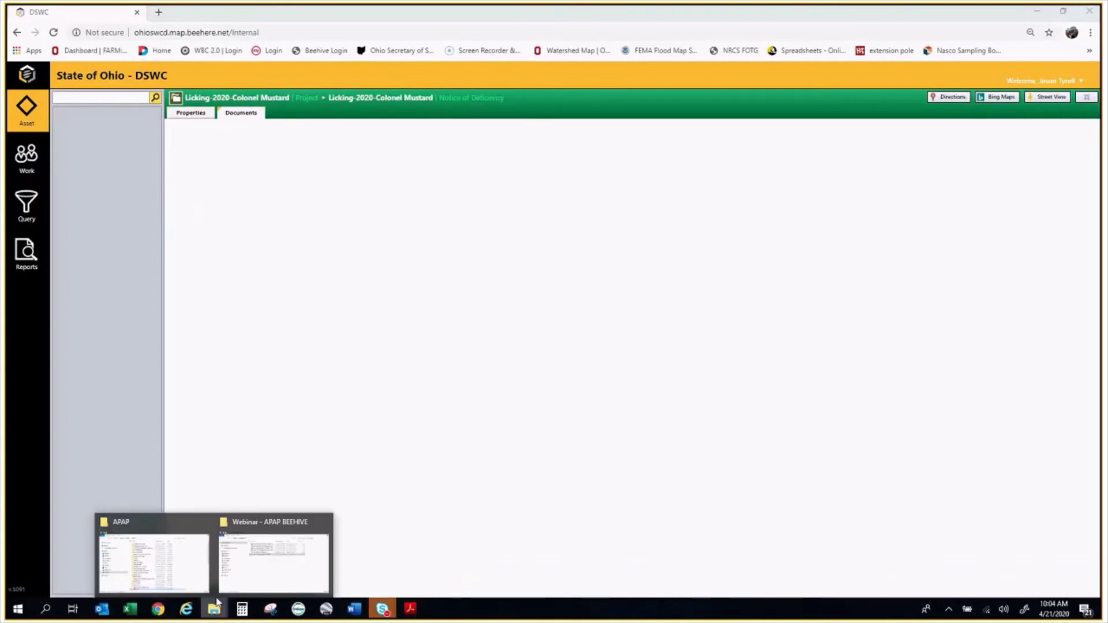
click(267, 554)
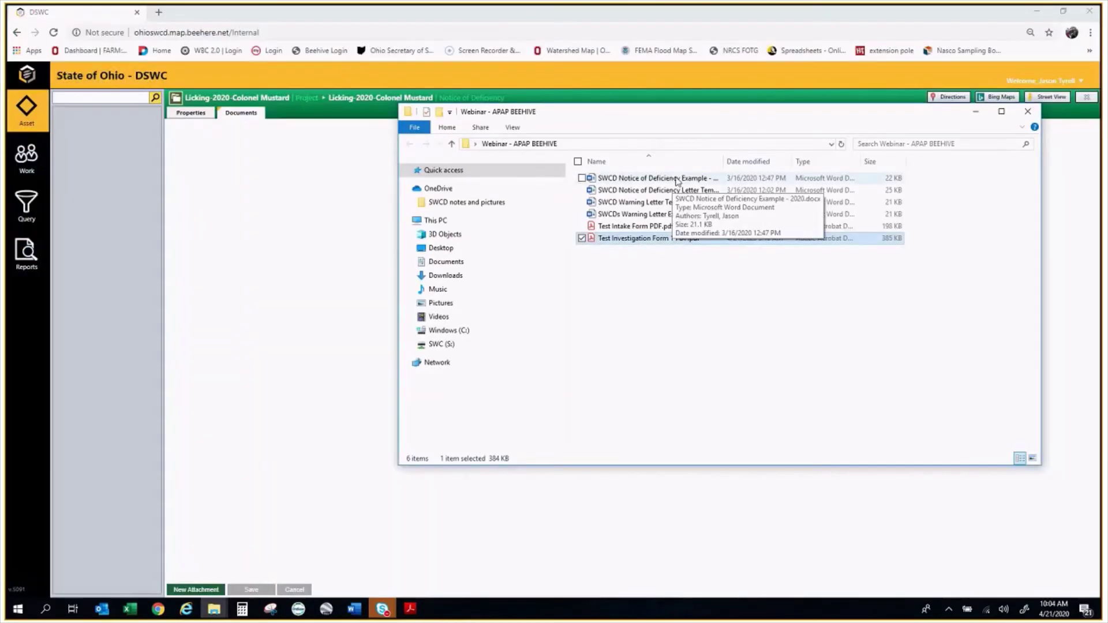
double_click(678, 180)
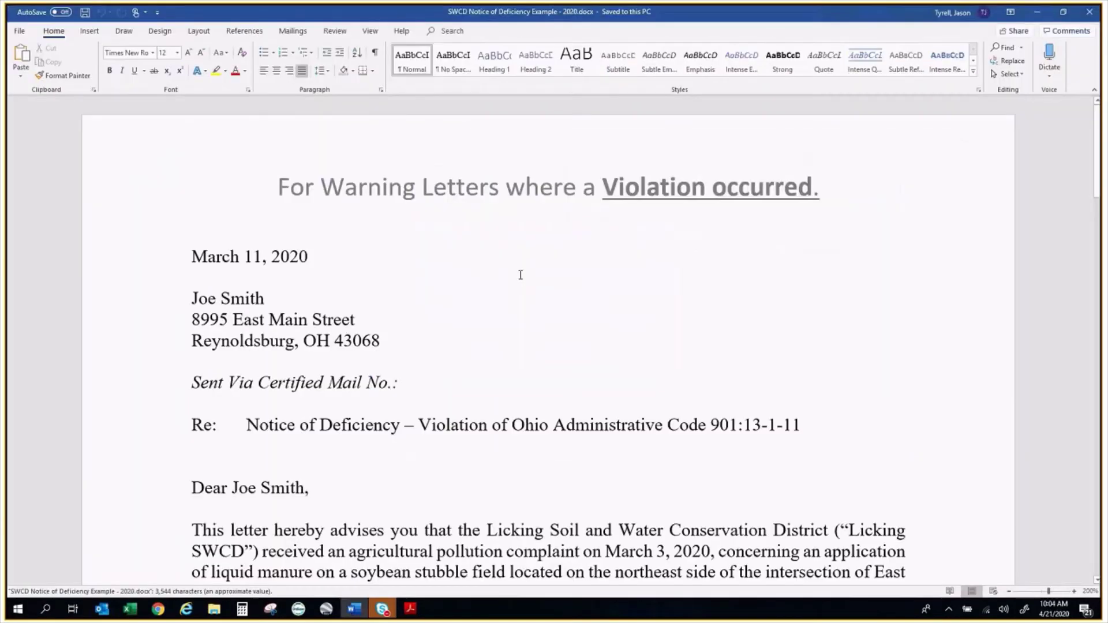
Scroll the letter down to the three proposed corrective actions, selecting and then deselecting them
scroll(520, 274, down, 3)
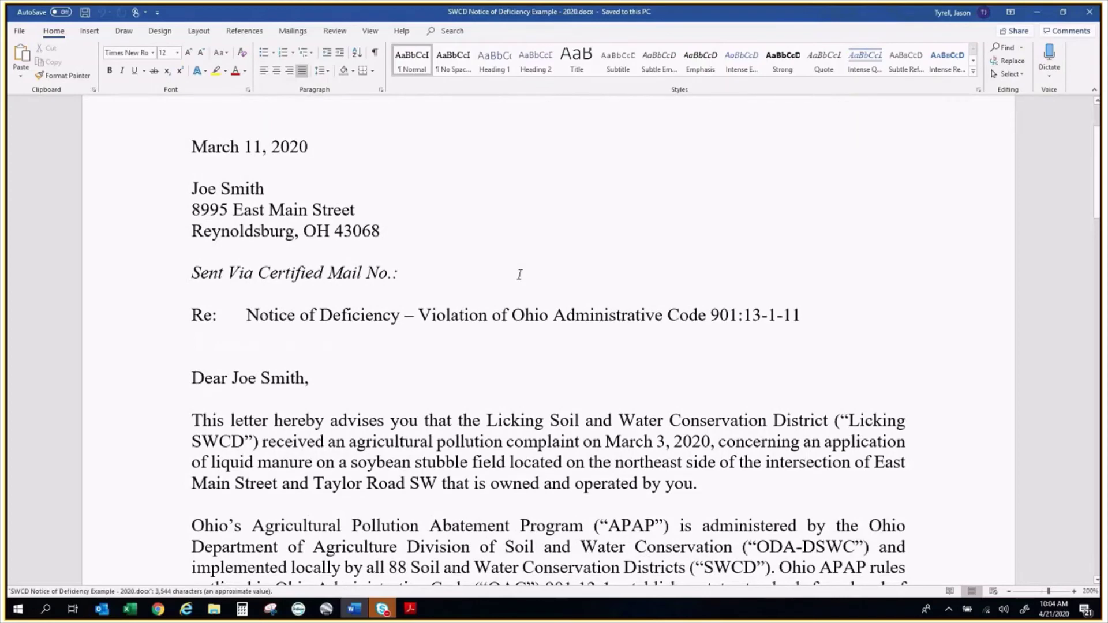
scroll(520, 275, down, 1)
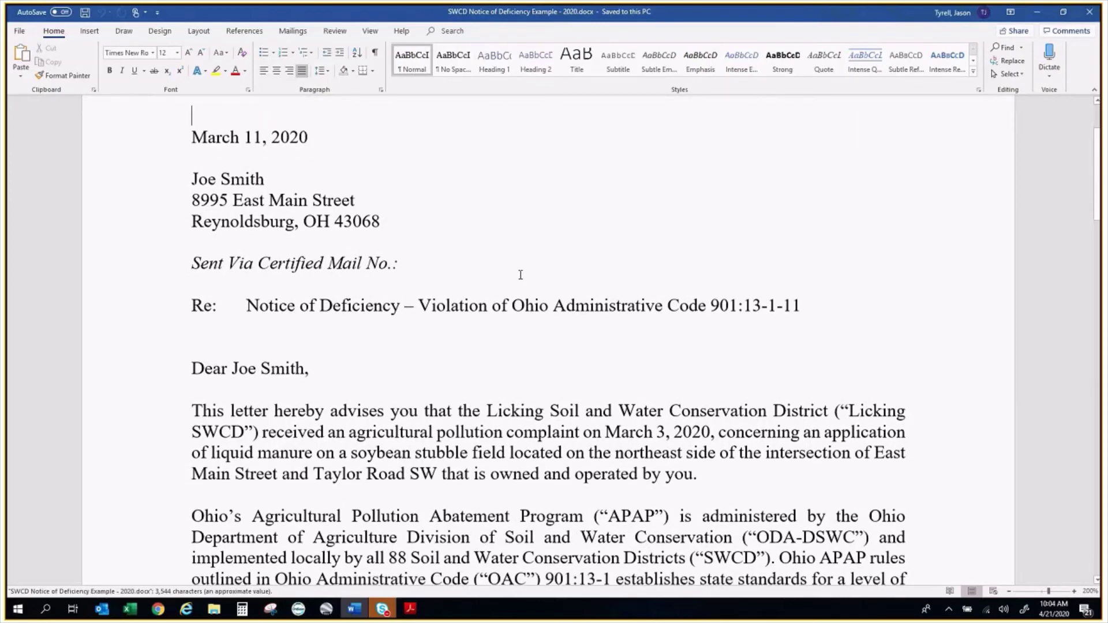
scroll(520, 275, down, 1)
scroll(540, 250, down, 3)
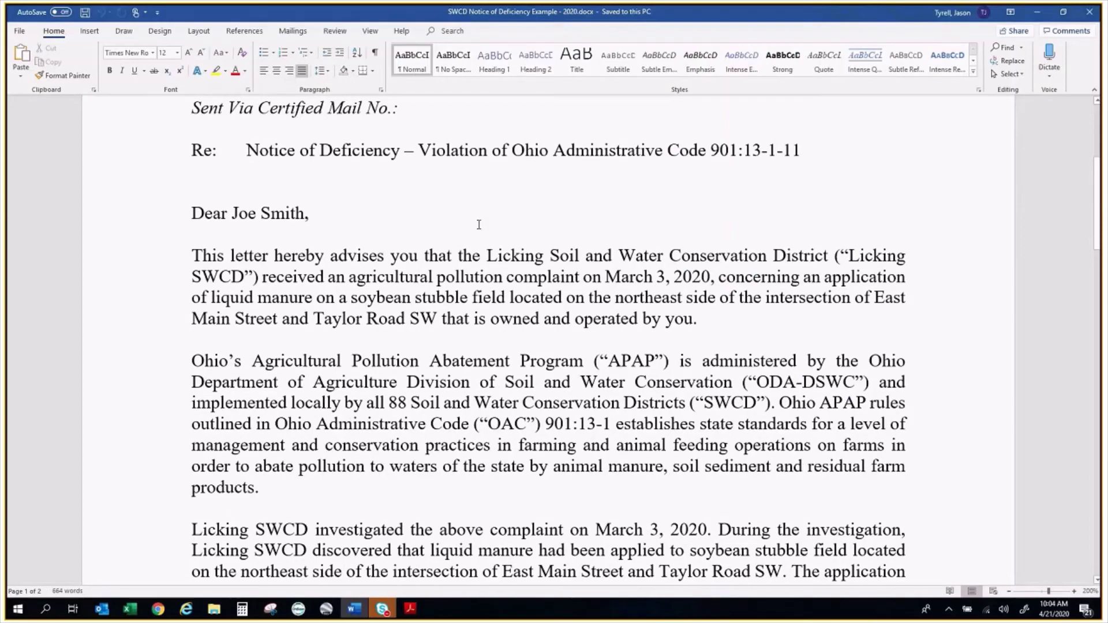
scroll(478, 225, down, 1)
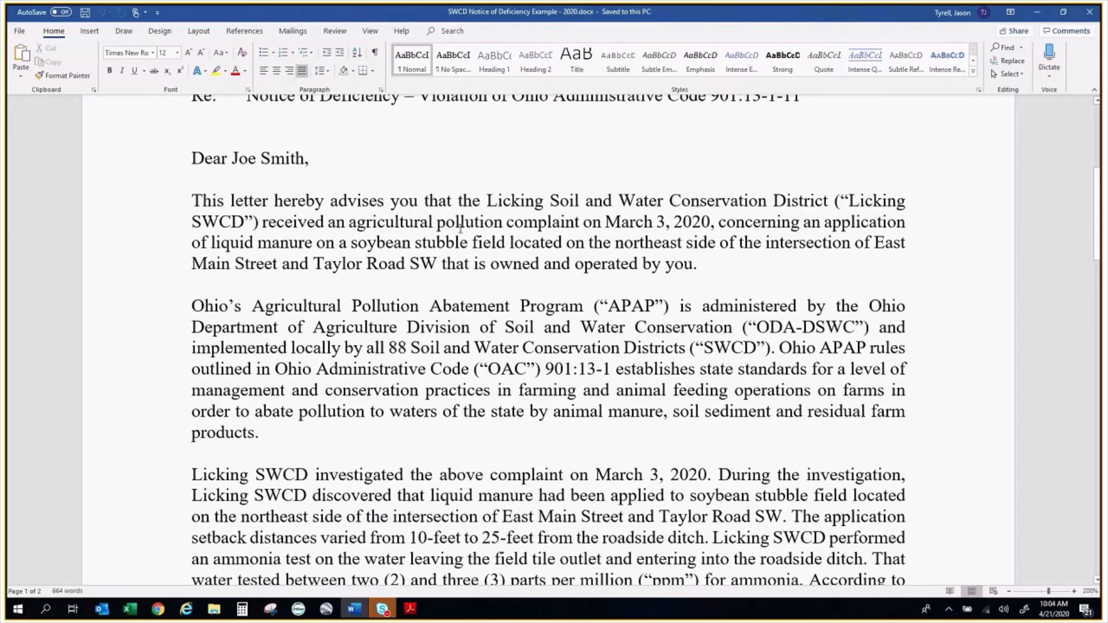
scroll(587, 239, down, 4)
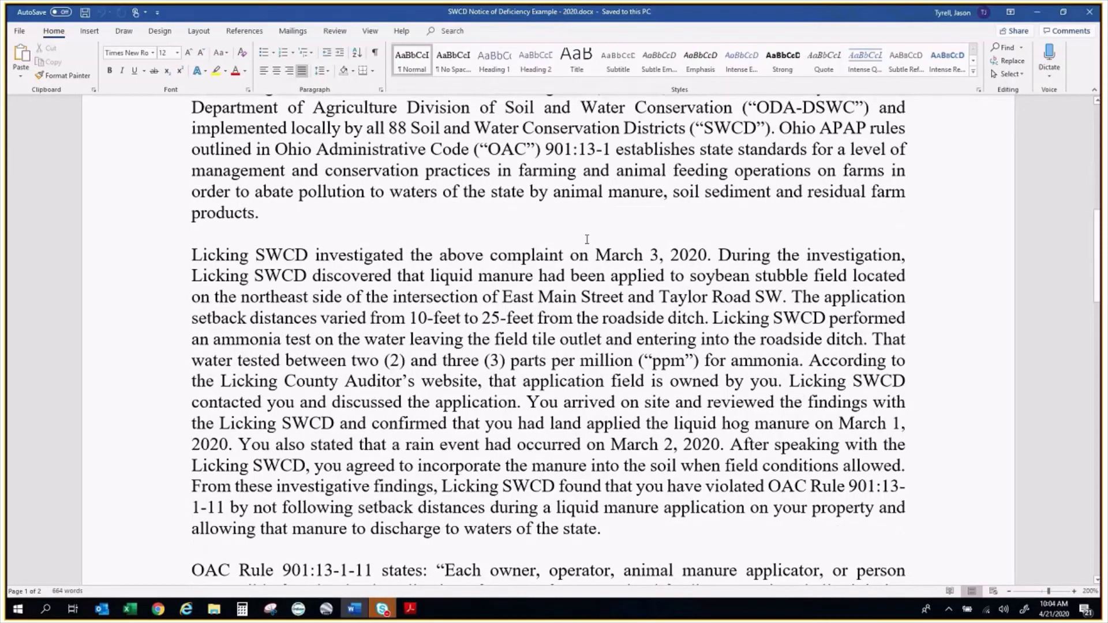
scroll(722, 249, down, 5)
scroll(722, 249, down, 5)
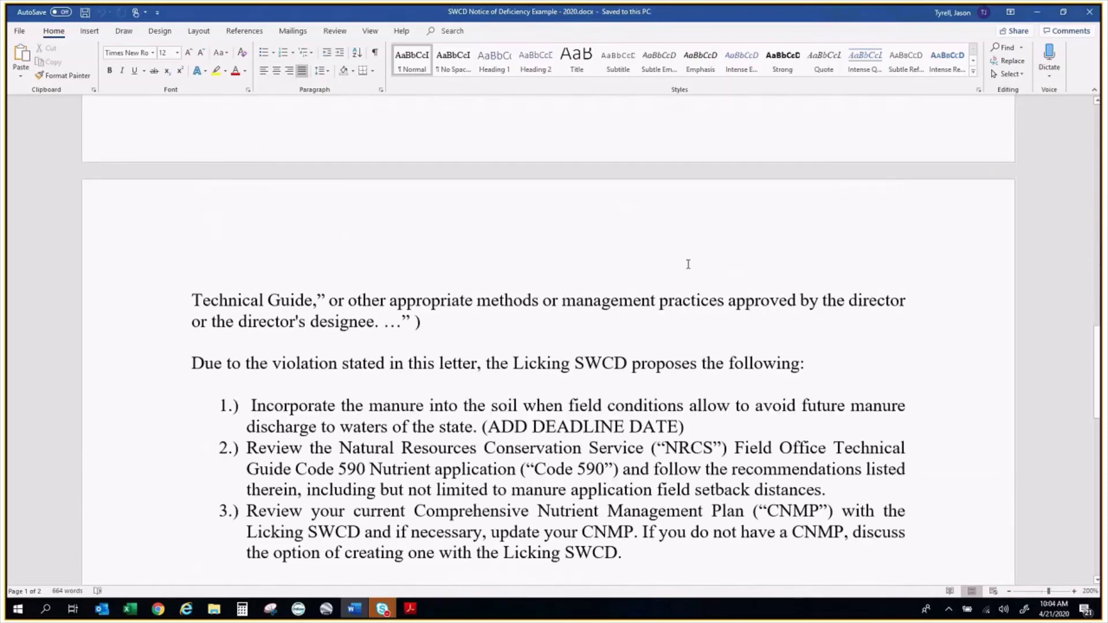
scroll(688, 264, down, 2)
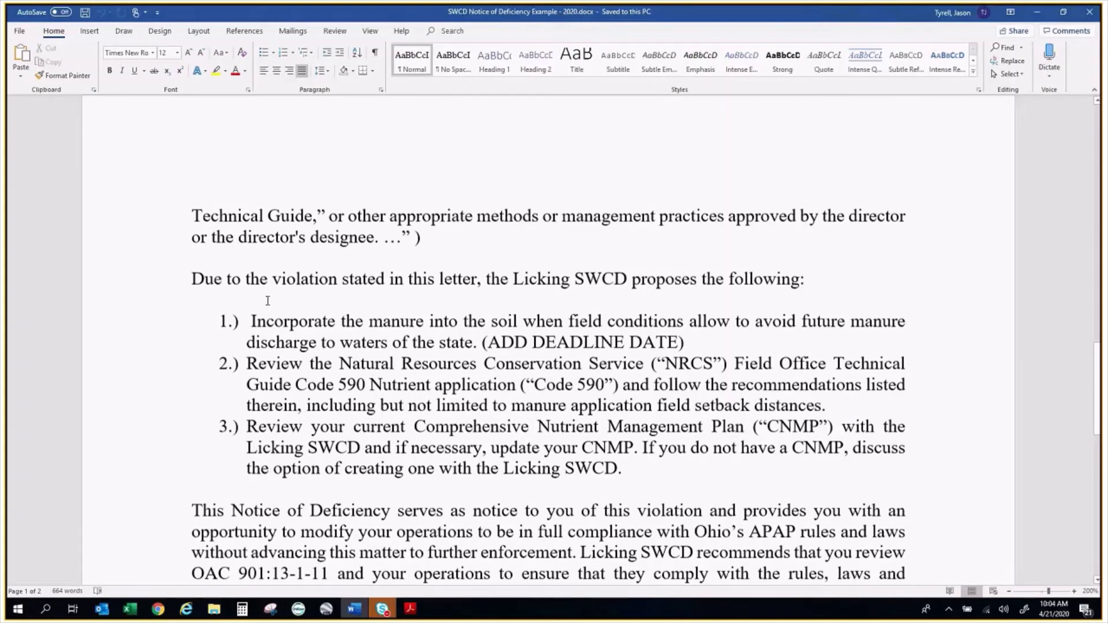
scroll(503, 294, down, 1)
scroll(503, 294, down, 1)
drag(252, 248, 860, 389)
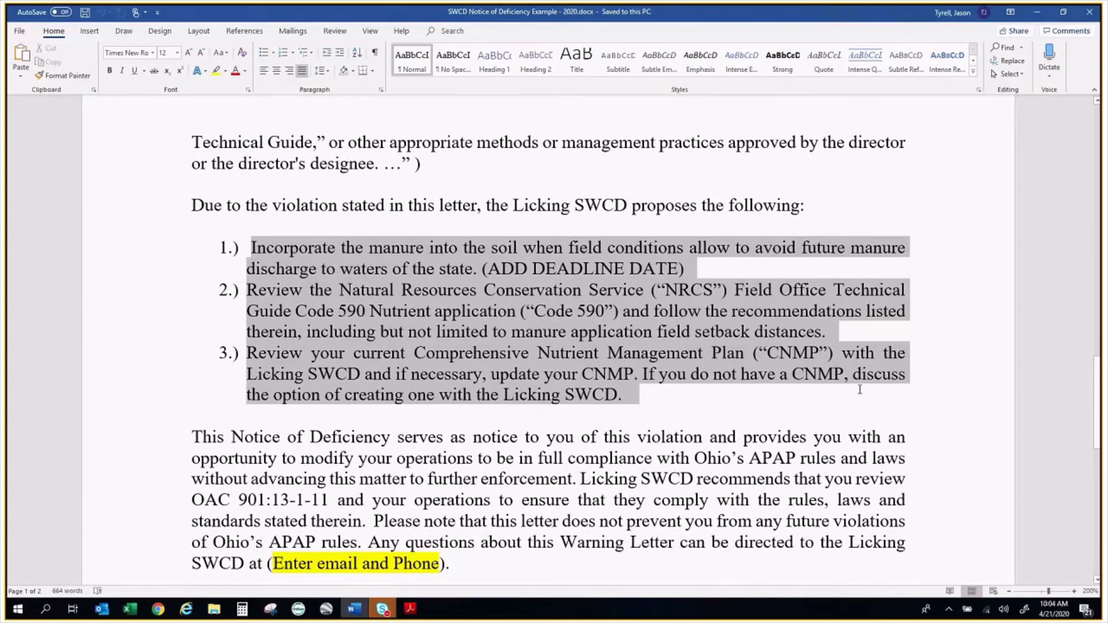
click(860, 389)
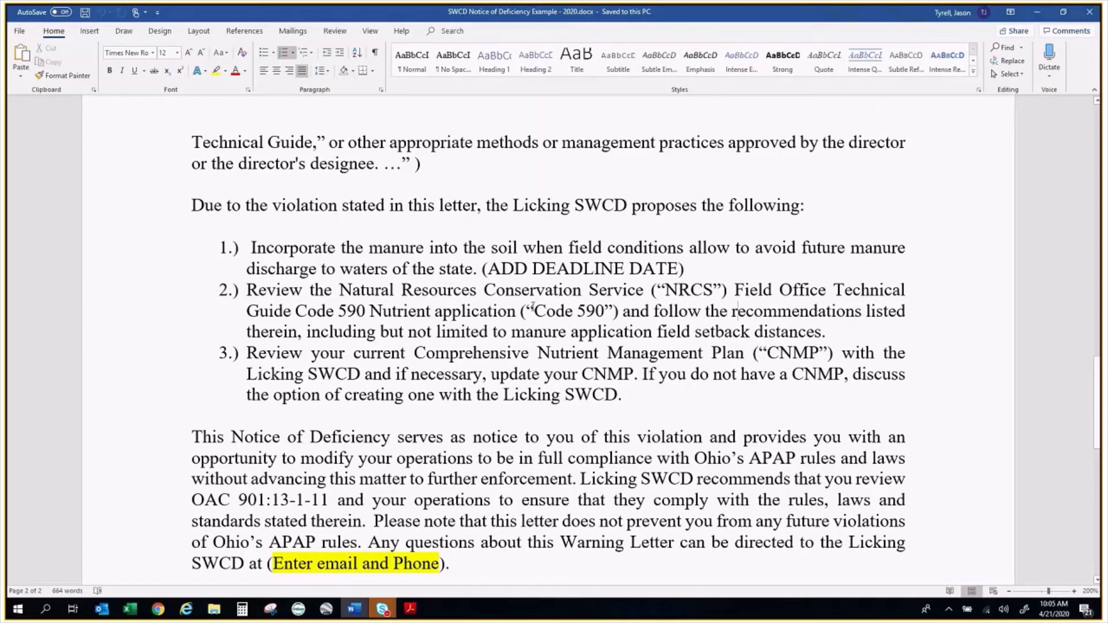
Scroll to the letter's signature block, then close the document
scroll(531, 307, down, 2)
scroll(531, 307, down, 2)
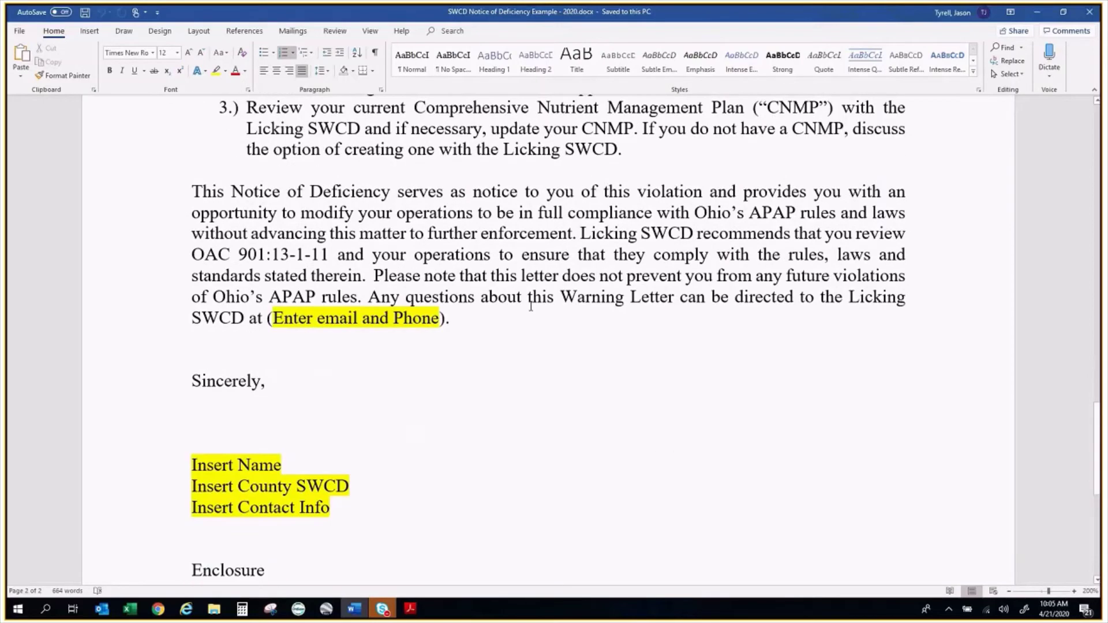
scroll(531, 306, down, 1)
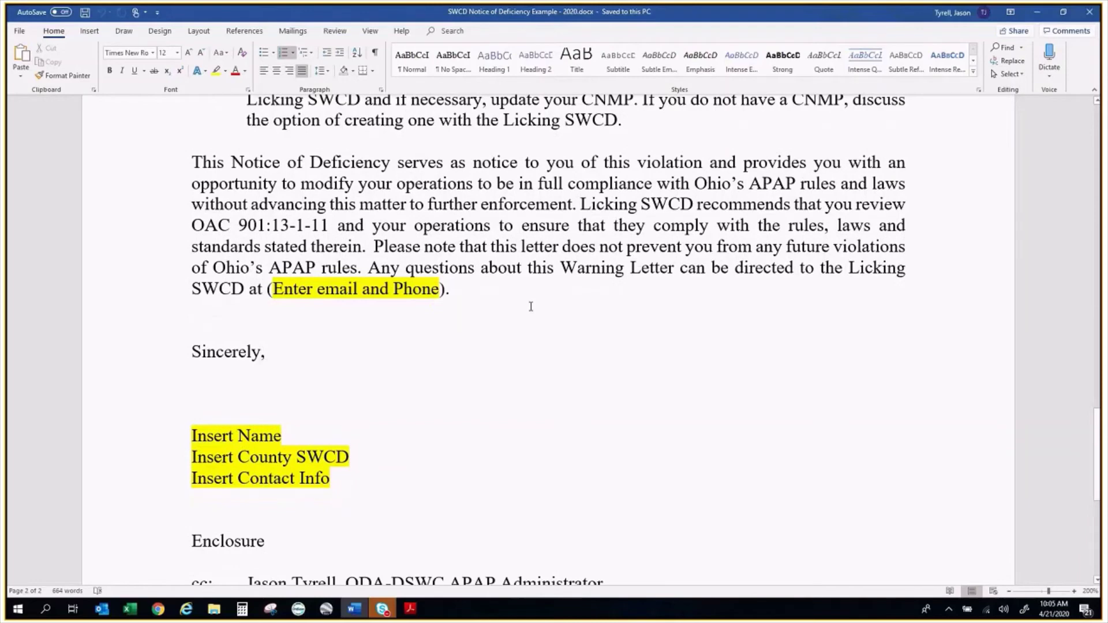
scroll(531, 306, down, 5)
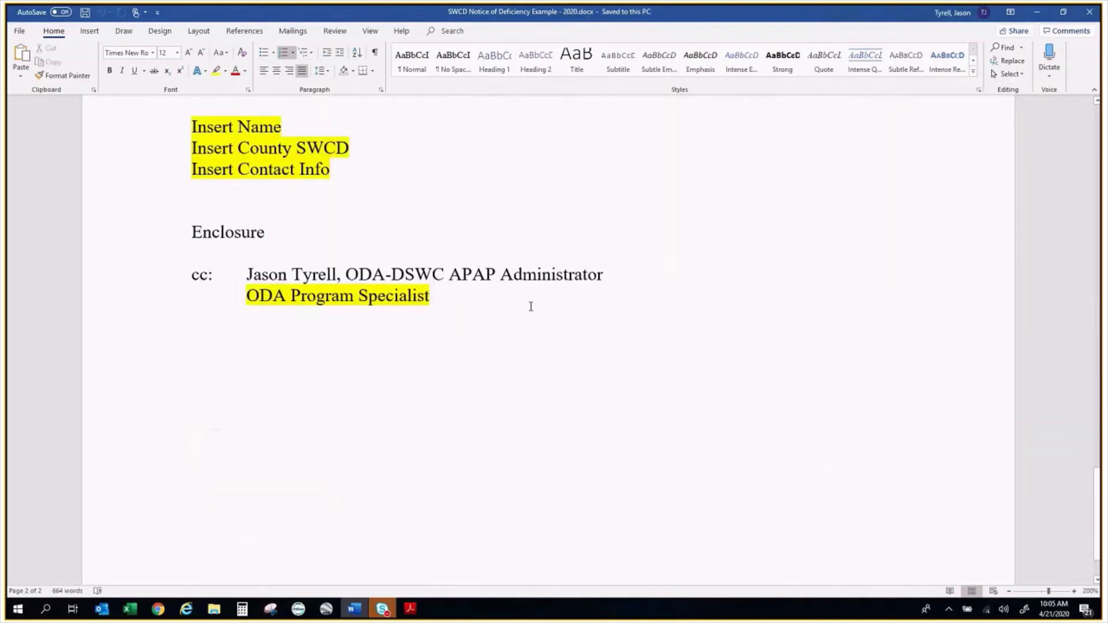
scroll(531, 307, up, 7)
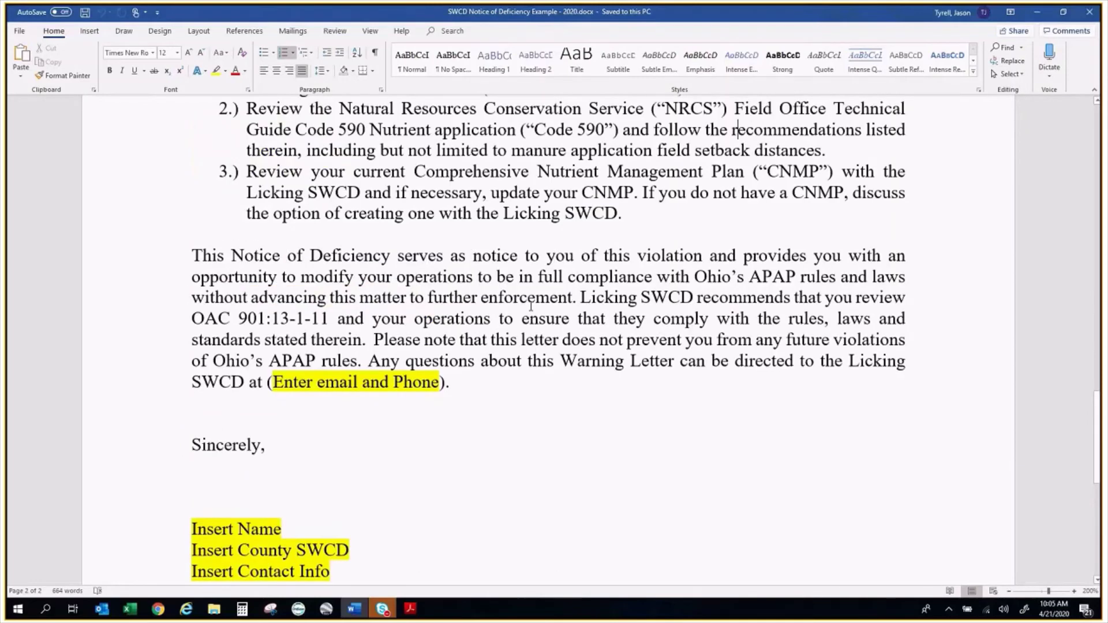
scroll(531, 307, up, 4)
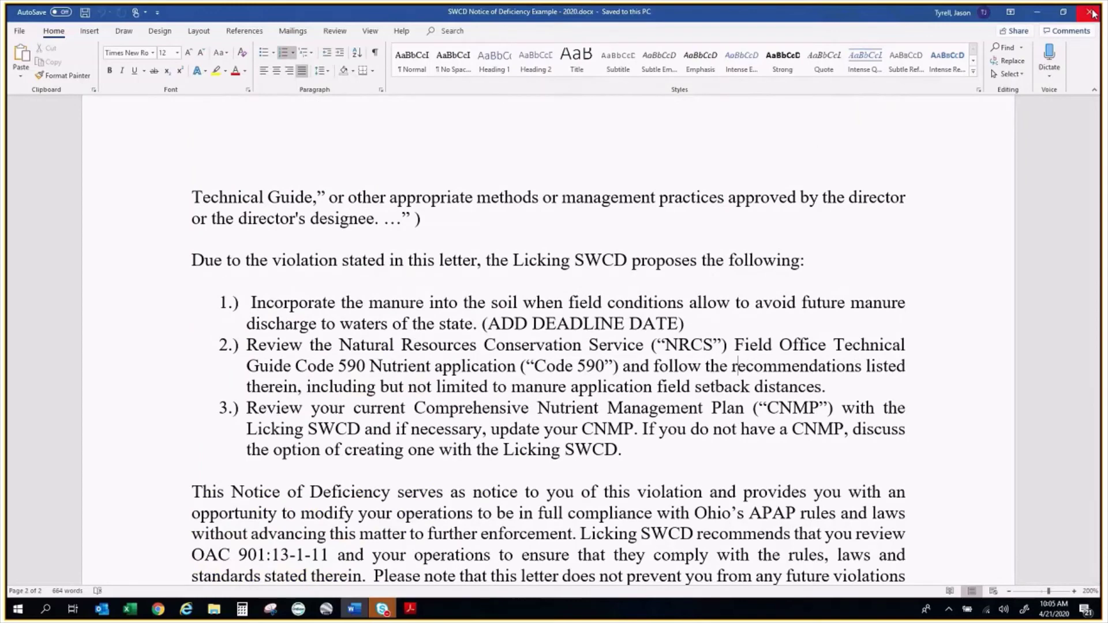
click(1093, 13)
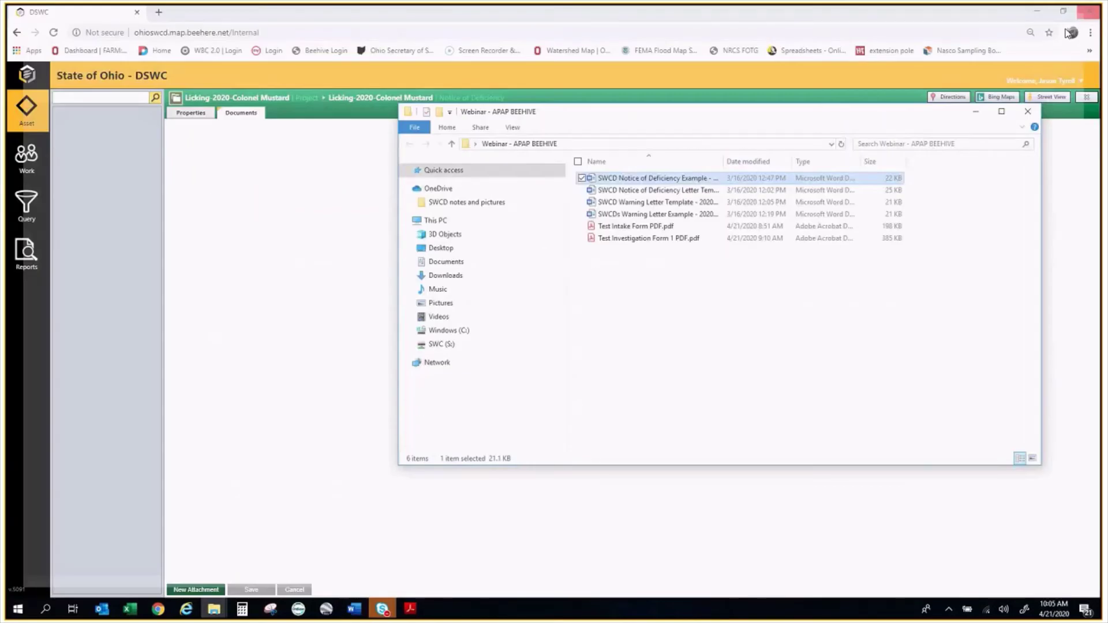
Open the Notice of Deficiency letter template, look through it, and close it
double_click(662, 190)
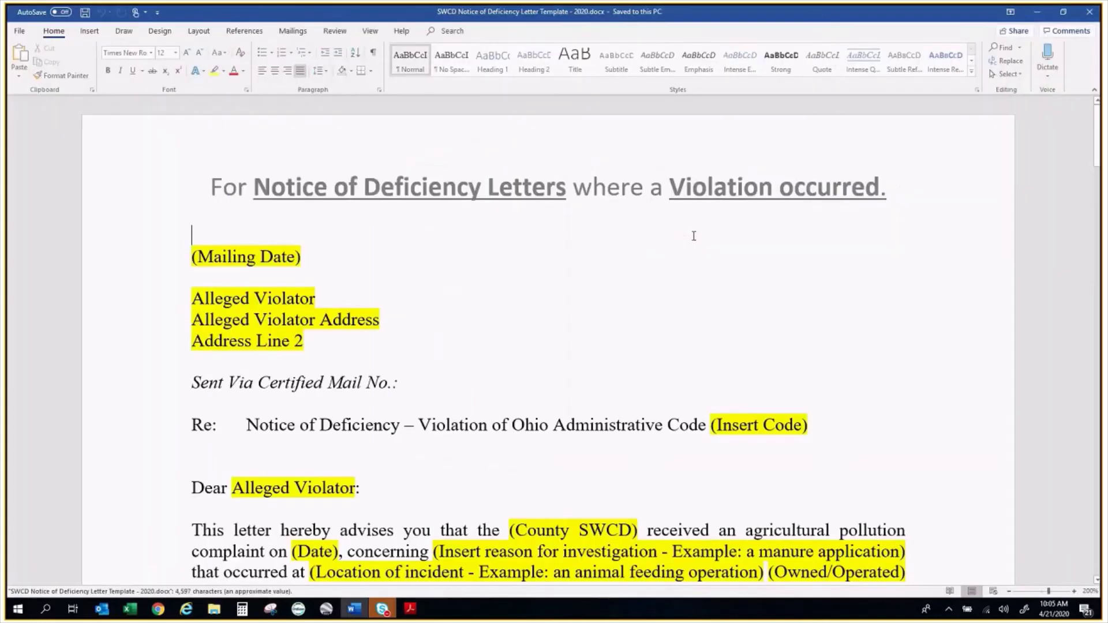
scroll(920, 304, down, 4)
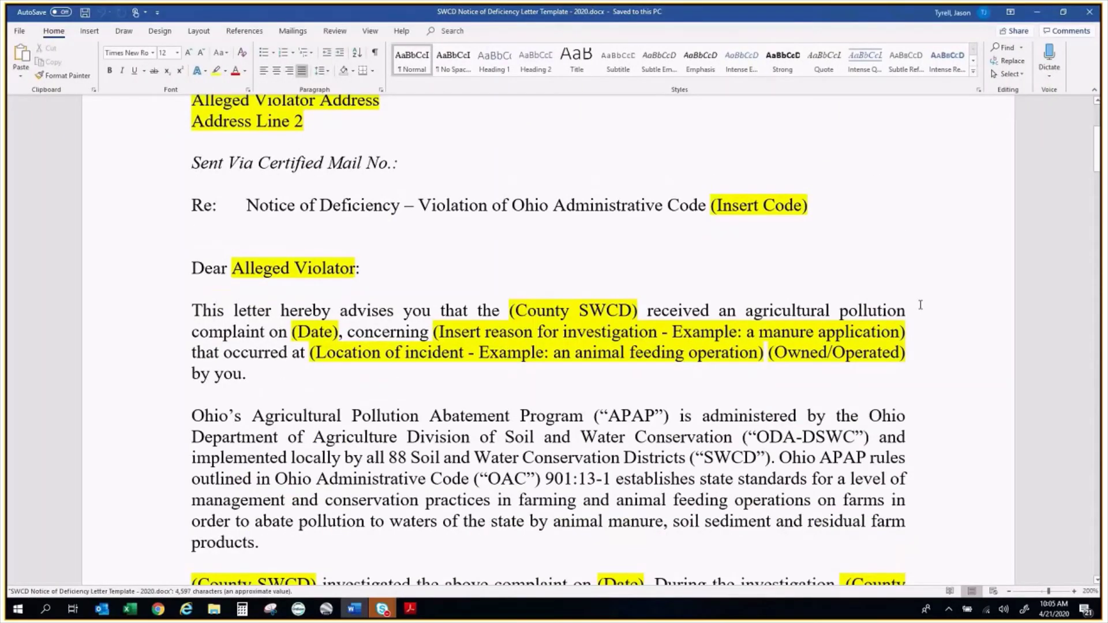
scroll(920, 305, down, 3)
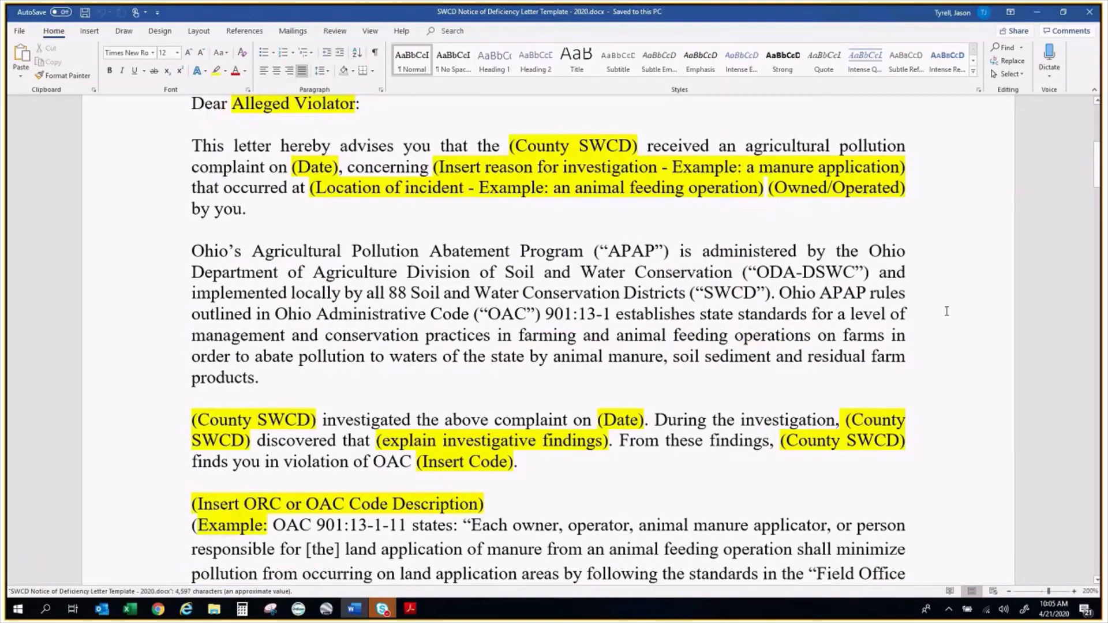
scroll(946, 312, down, 7)
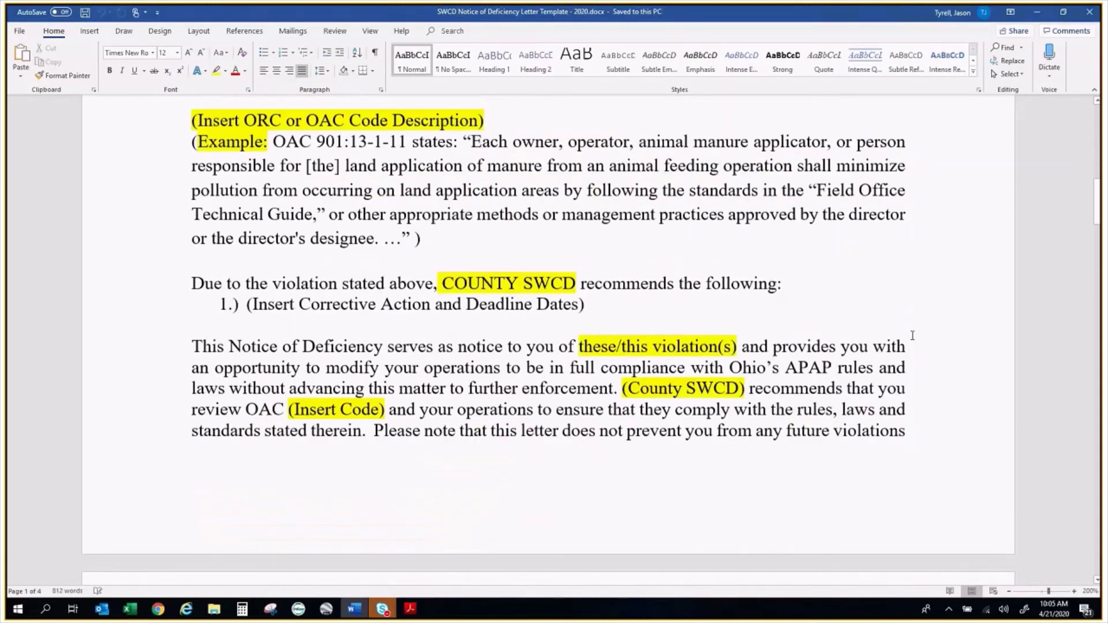
scroll(912, 335, up, 15)
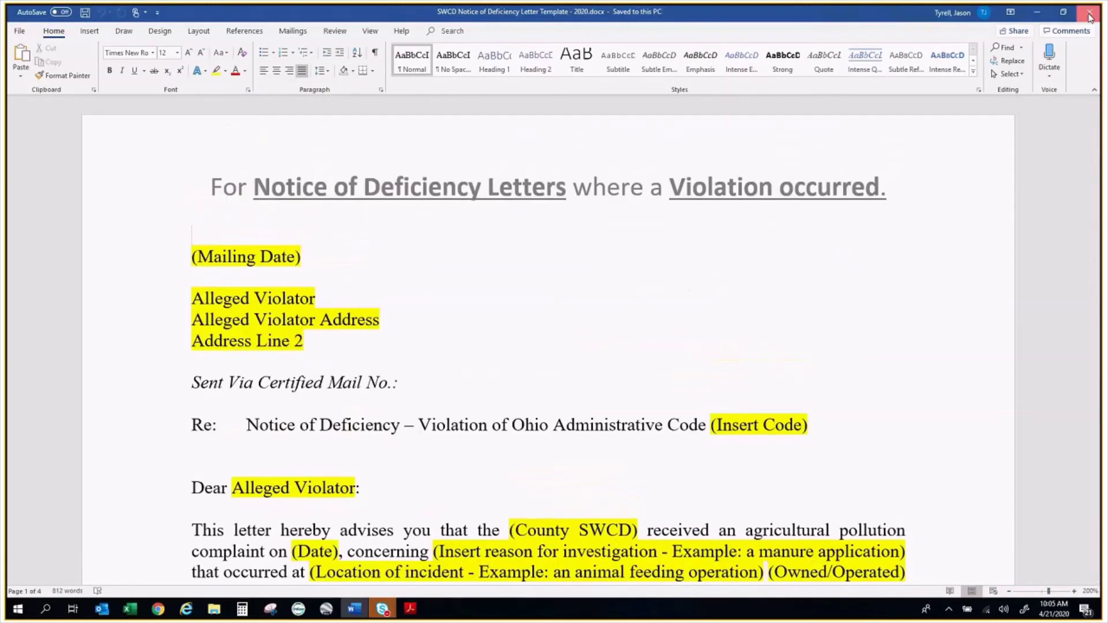
click(1090, 16)
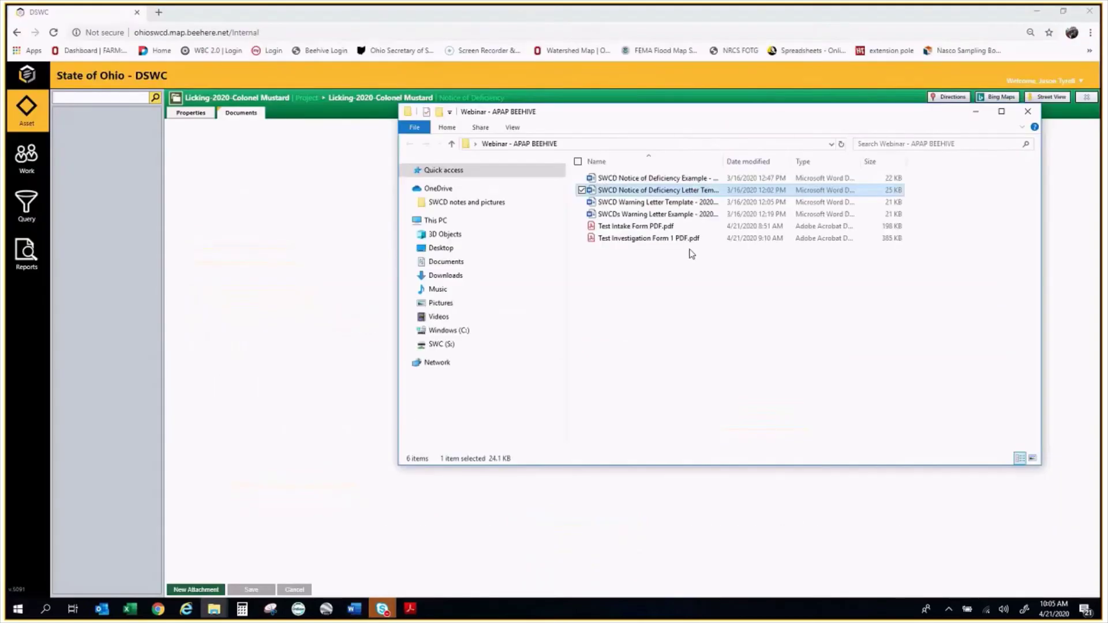
Open and review the SWCDs Warning Letter Example, then close it and the warning letter template
double_click(658, 202)
click(674, 214)
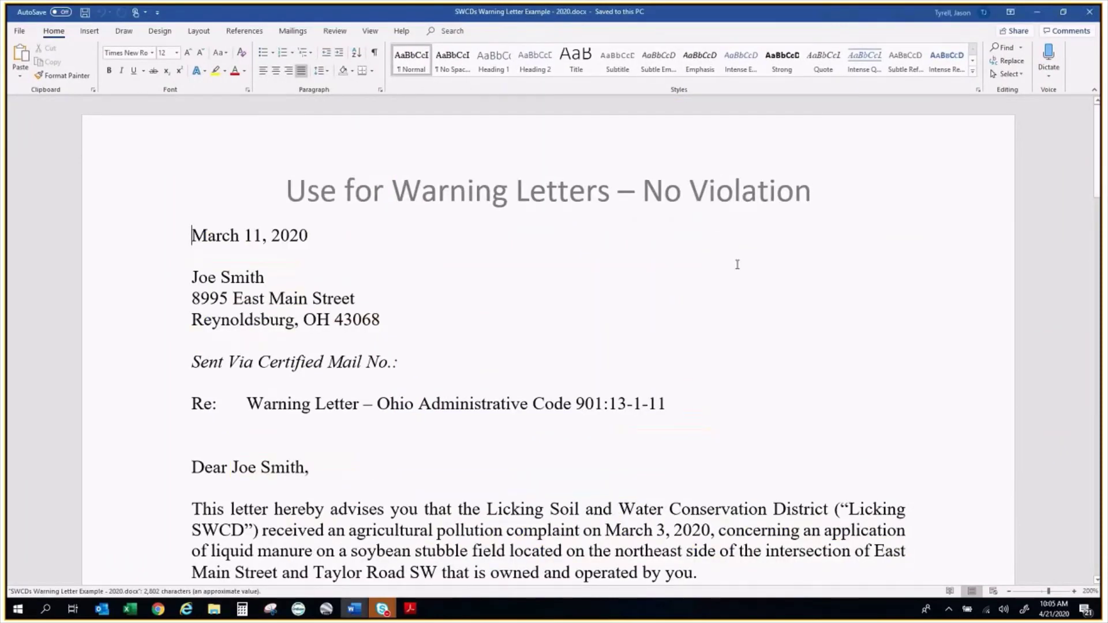
scroll(737, 265, down, 4)
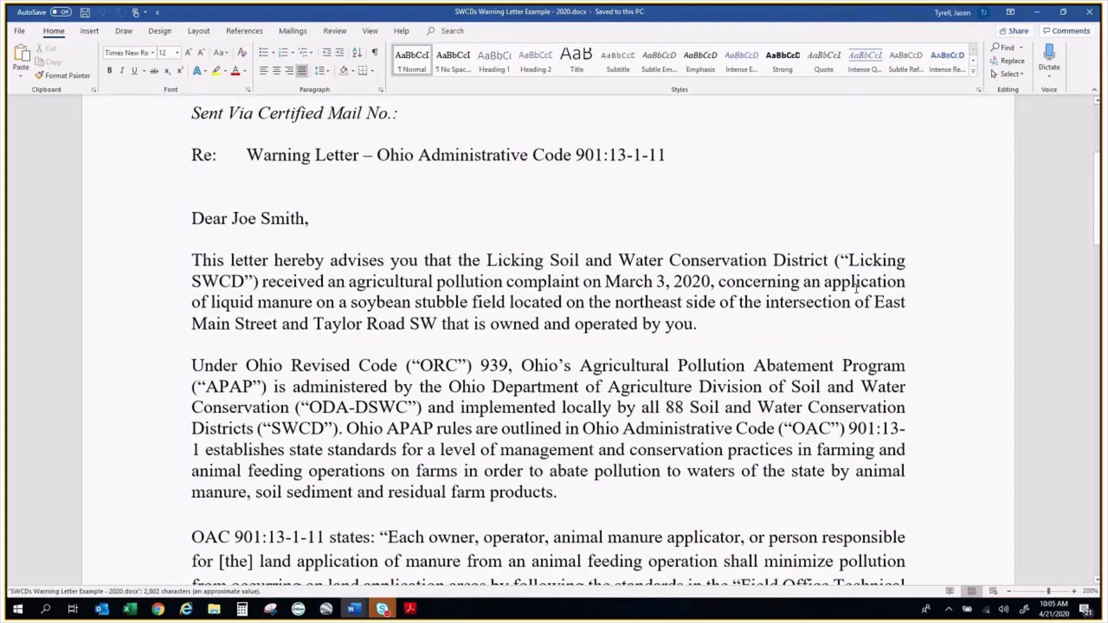
scroll(856, 287, down, 3)
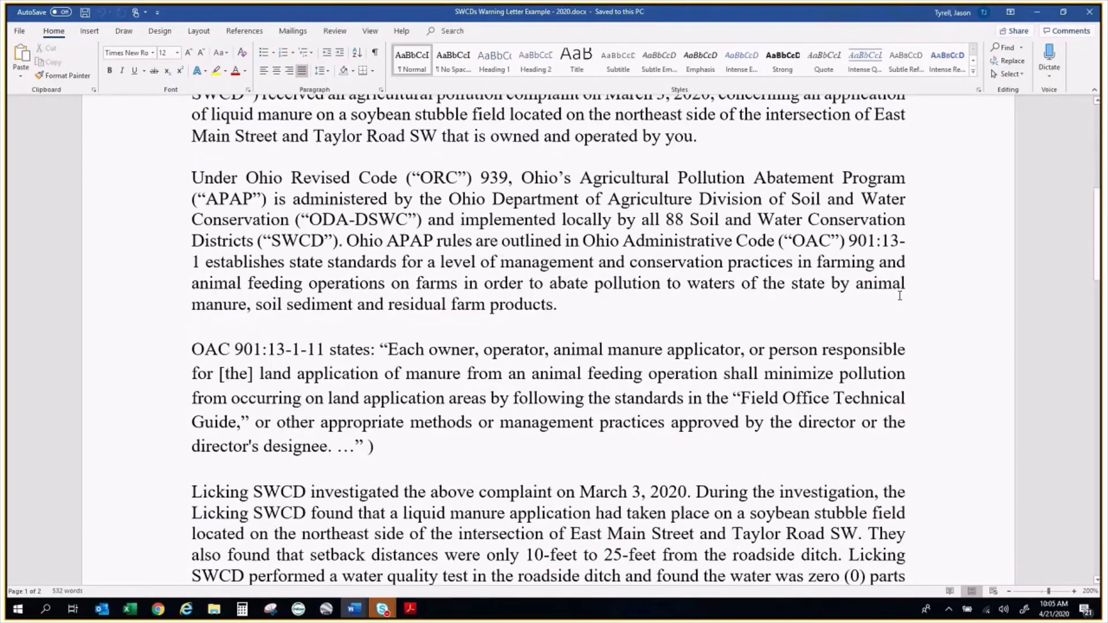
scroll(900, 295, down, 12)
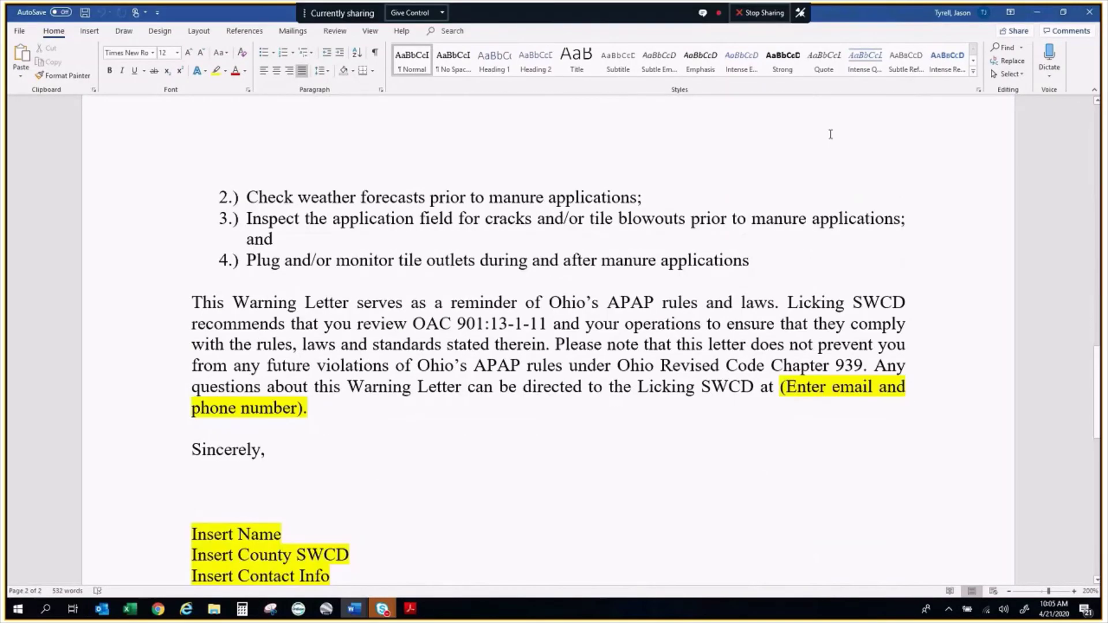
scroll(830, 135, up, 3)
scroll(831, 134, up, 3)
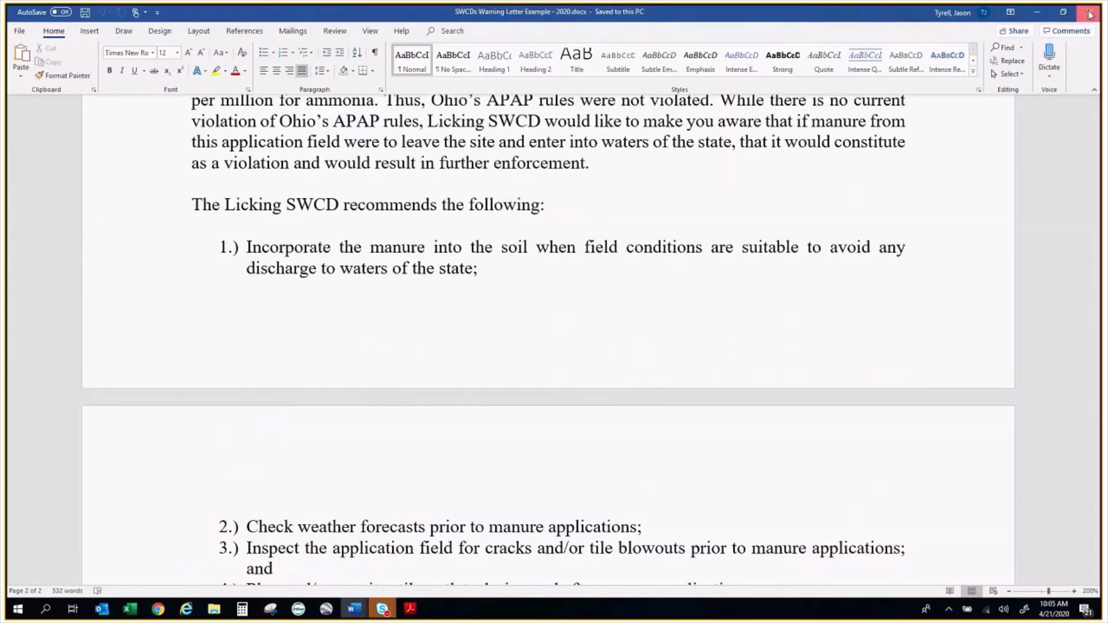
click(1089, 14)
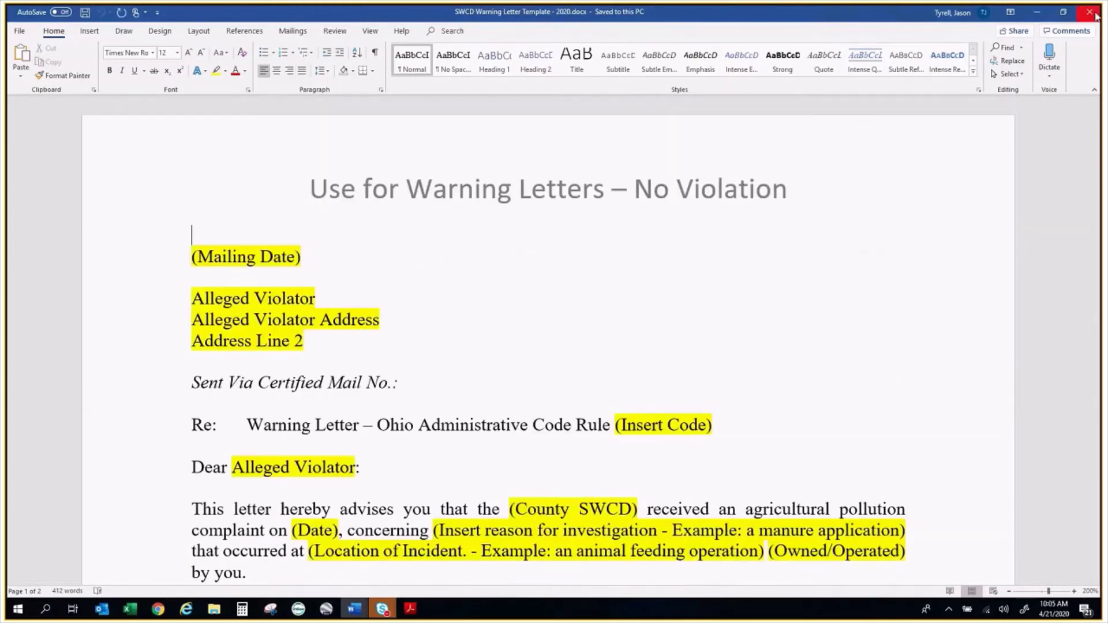
click(1094, 13)
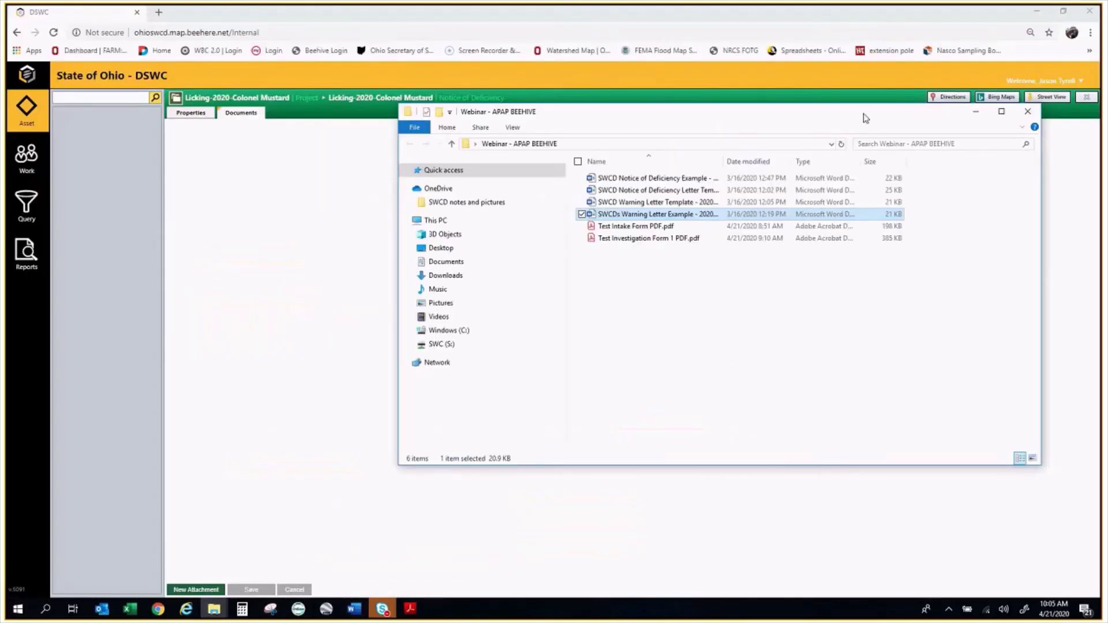
Close the file window and return to the deficiency event's Documents tab
drag(866, 118, 880, 187)
click(1046, 175)
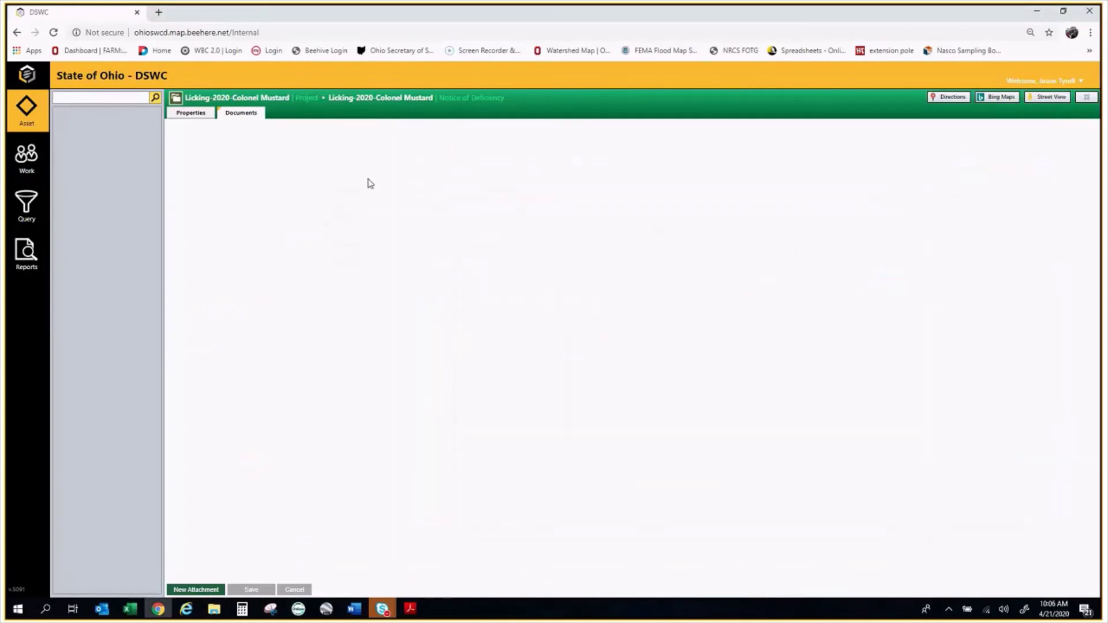
click(199, 115)
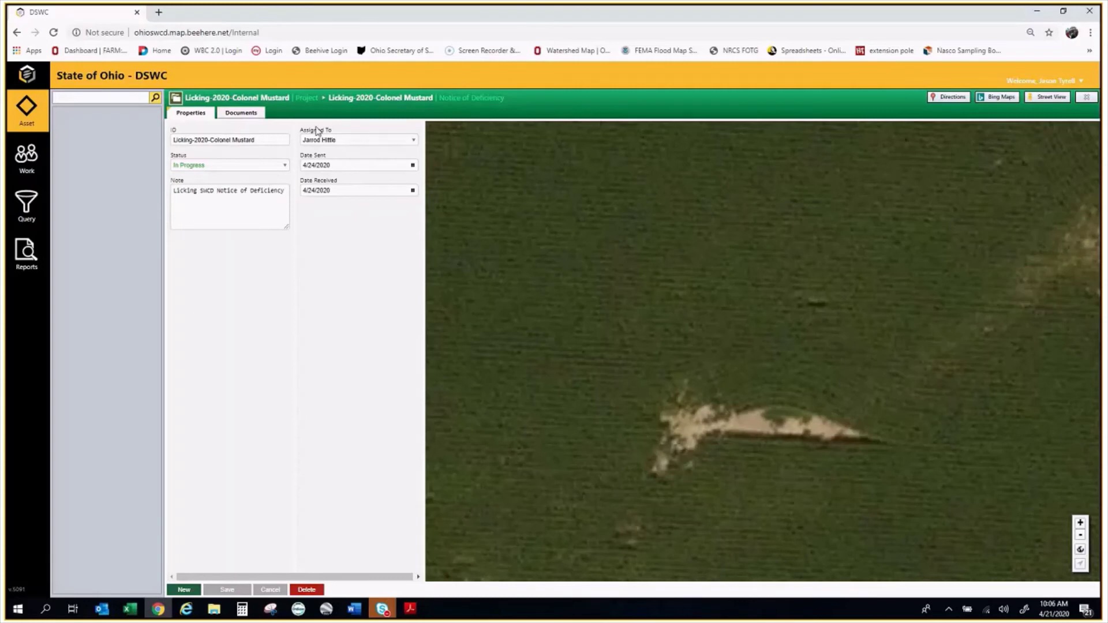
click(246, 115)
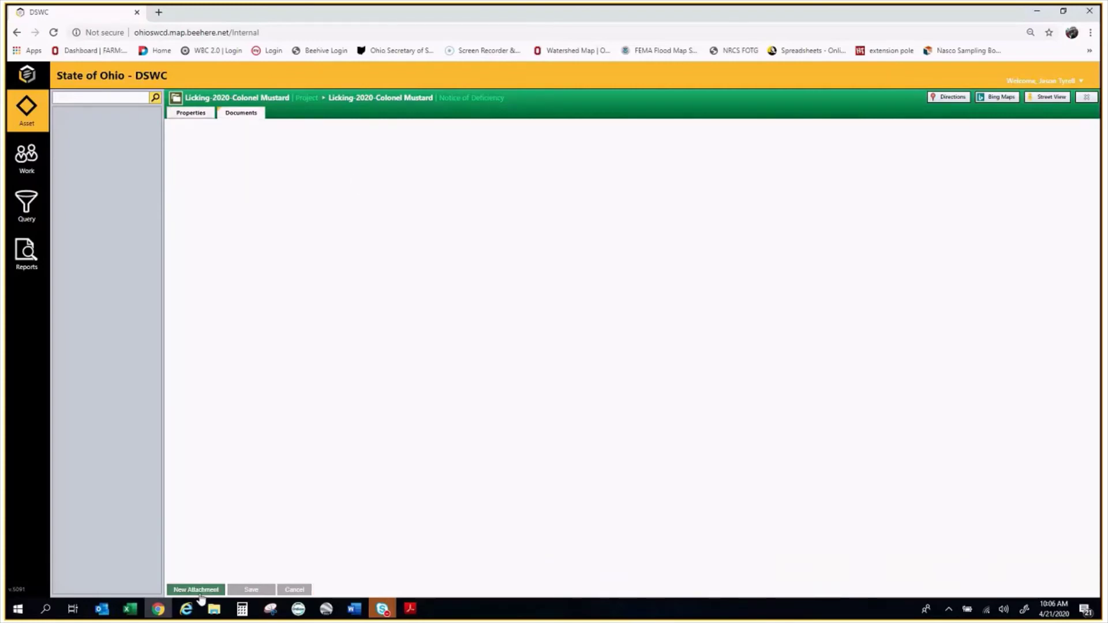
Attach the NOD Example letter from the computer with description 'Licking SWCD NOD' and save
click(196, 590)
click(397, 316)
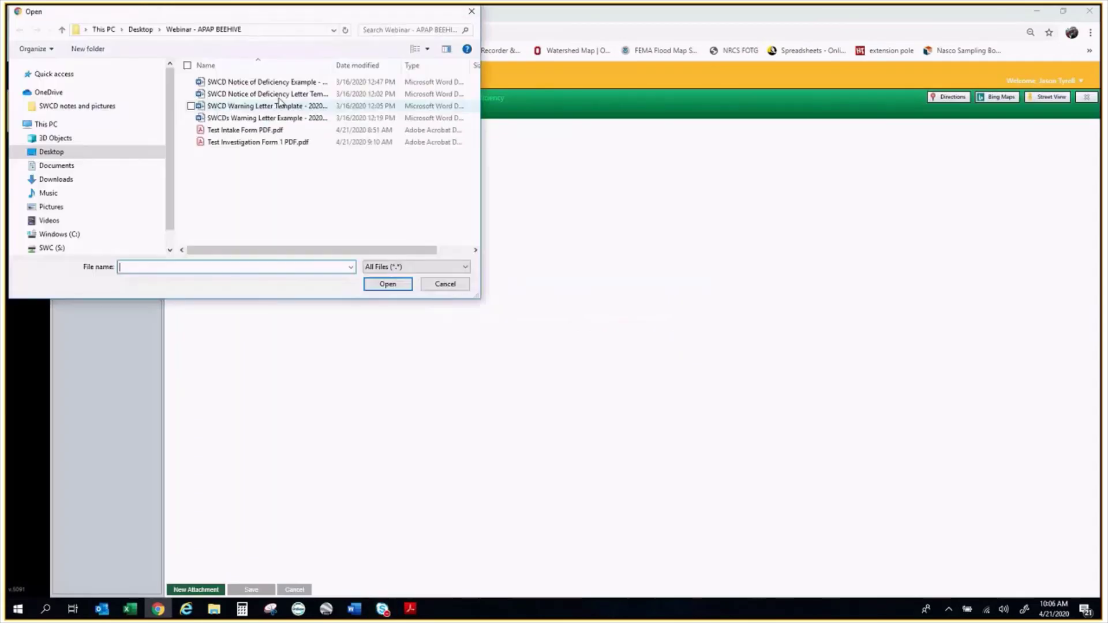
click(282, 84)
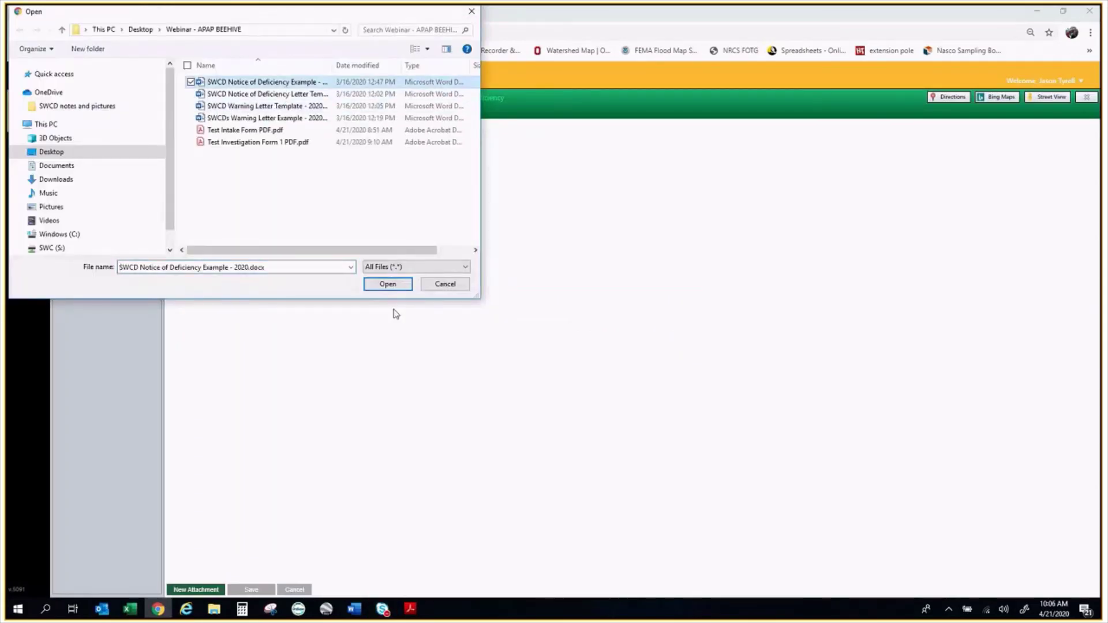
click(388, 284)
click(605, 132)
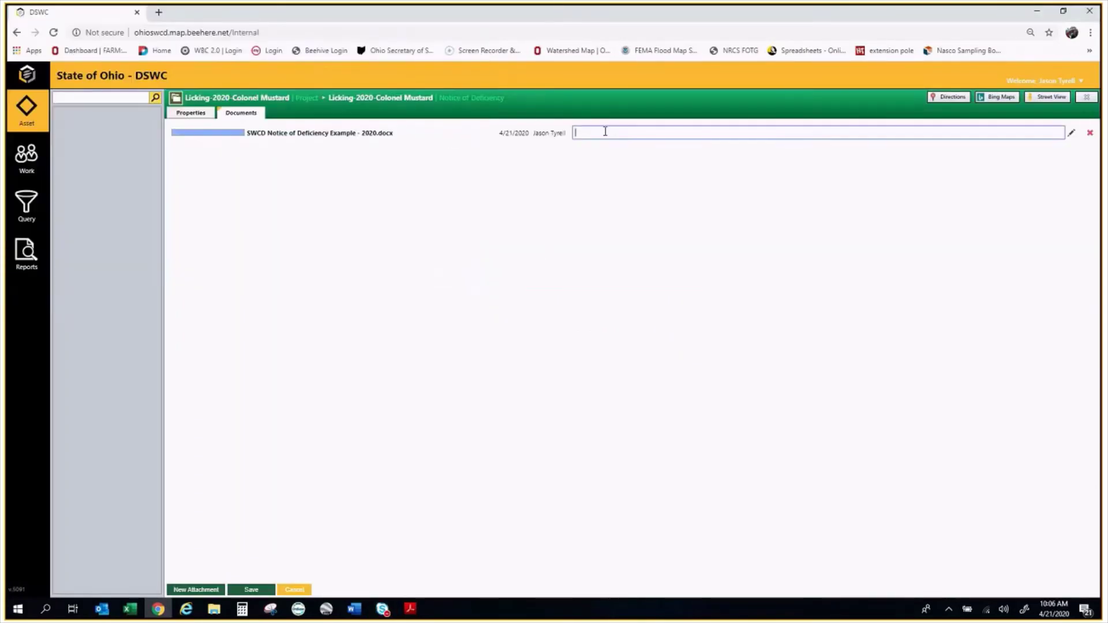
text(Licking SWCD NOD)
click(254, 591)
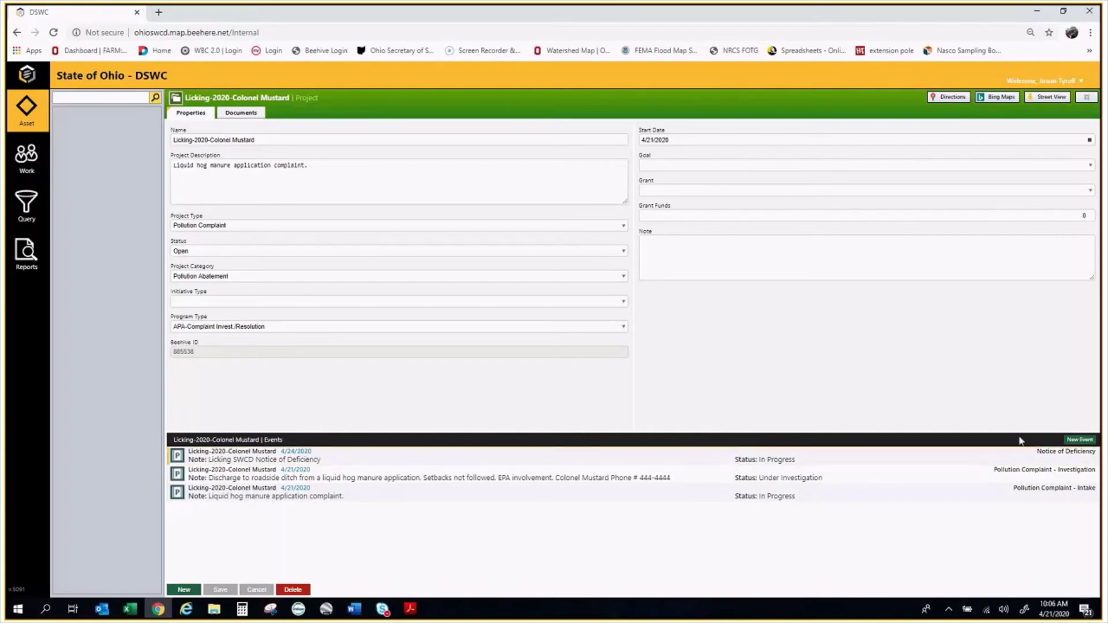
Create an In Progress Notice of Deficiency event, with the project name as ID and note 'ODA - DSWC NOD'
click(1079, 440)
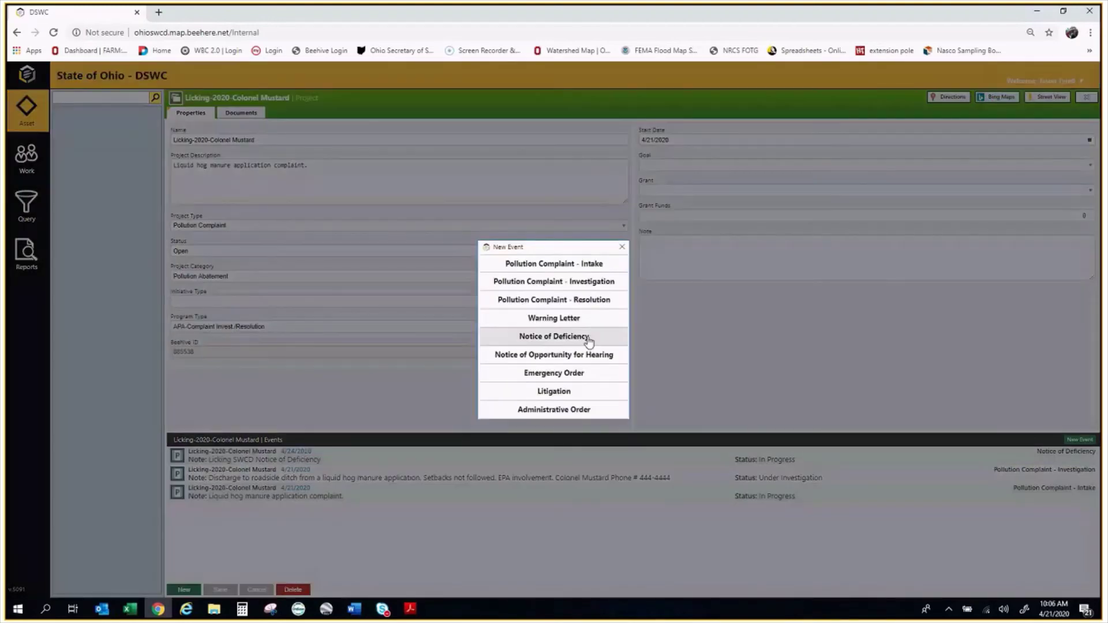
click(590, 342)
right_click(242, 139)
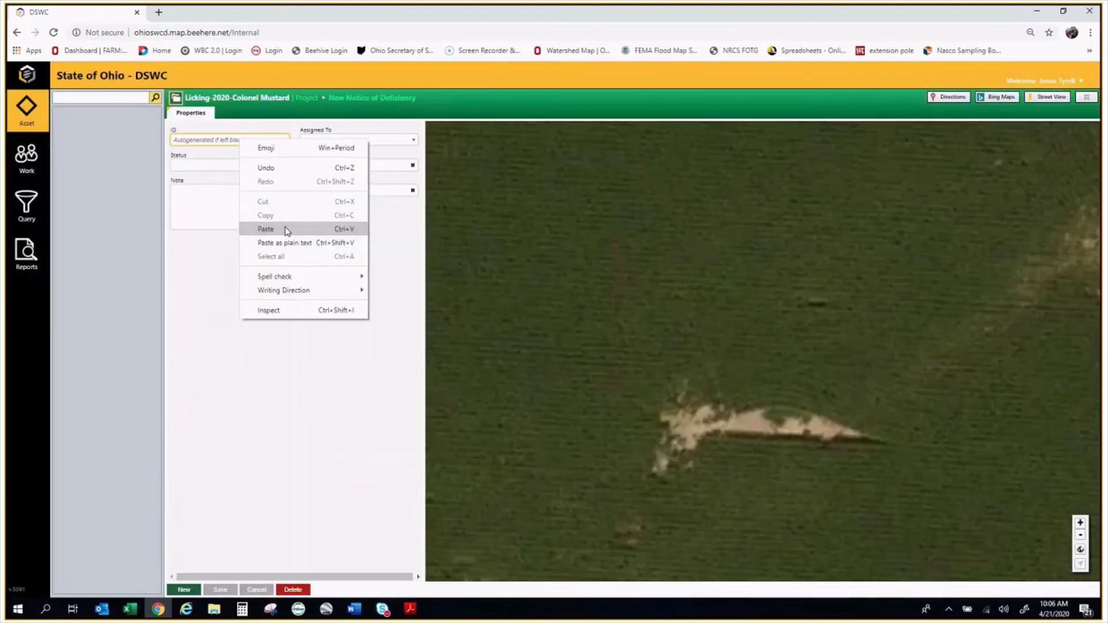
click(287, 228)
click(227, 164)
click(224, 190)
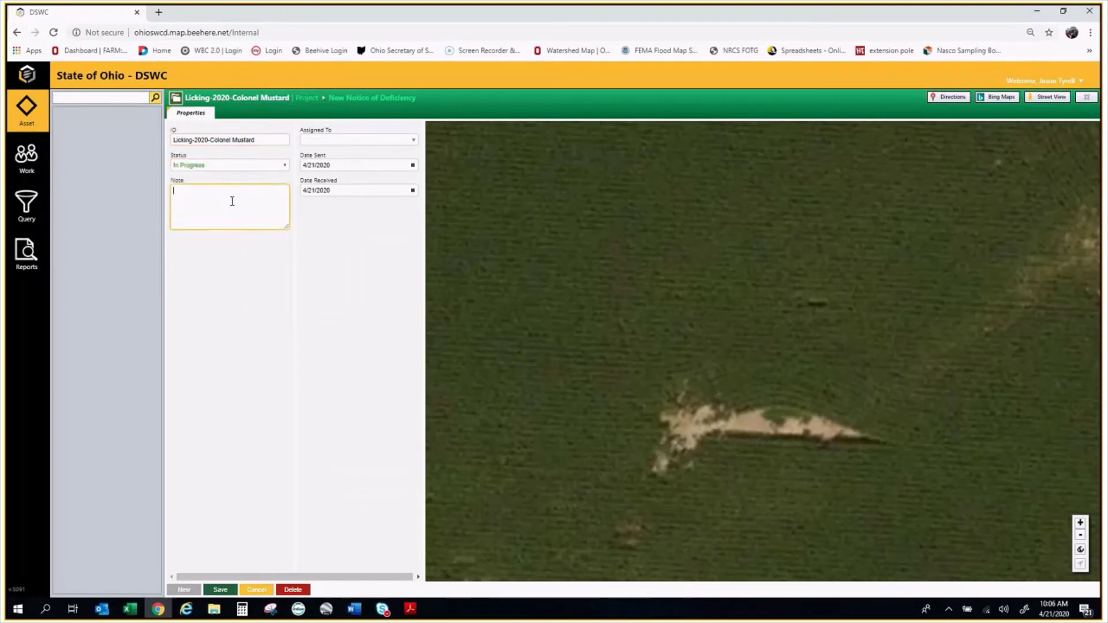
text(ODA - DSWC NOD)
click(221, 590)
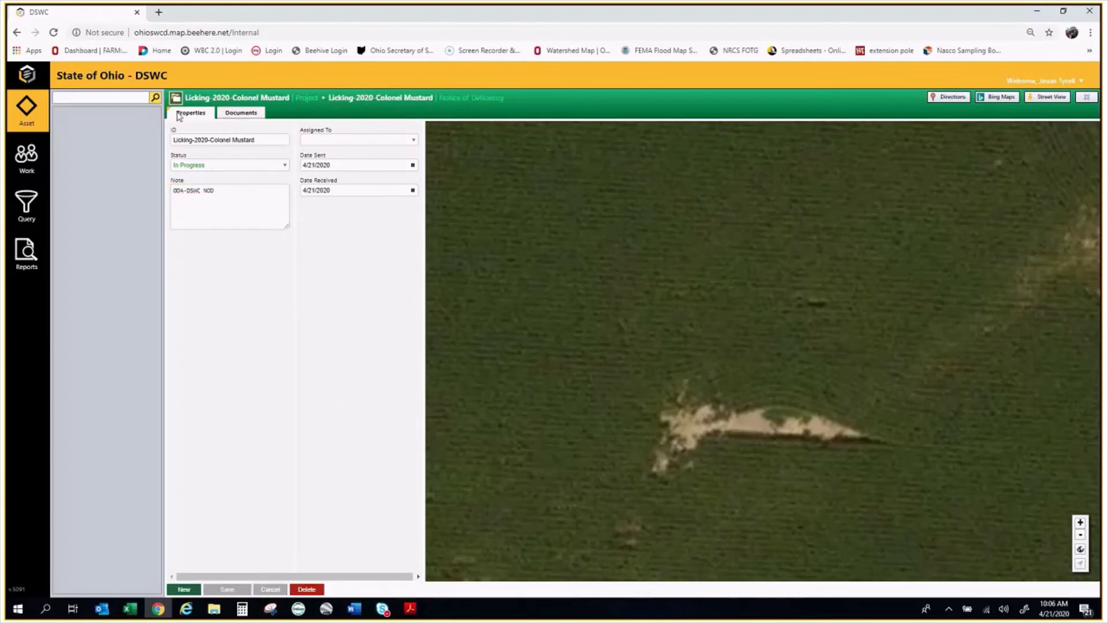
Reopen the ODA-DSWC NOD event and save Date Sent and Date Received as 4/30/2020
click(254, 96)
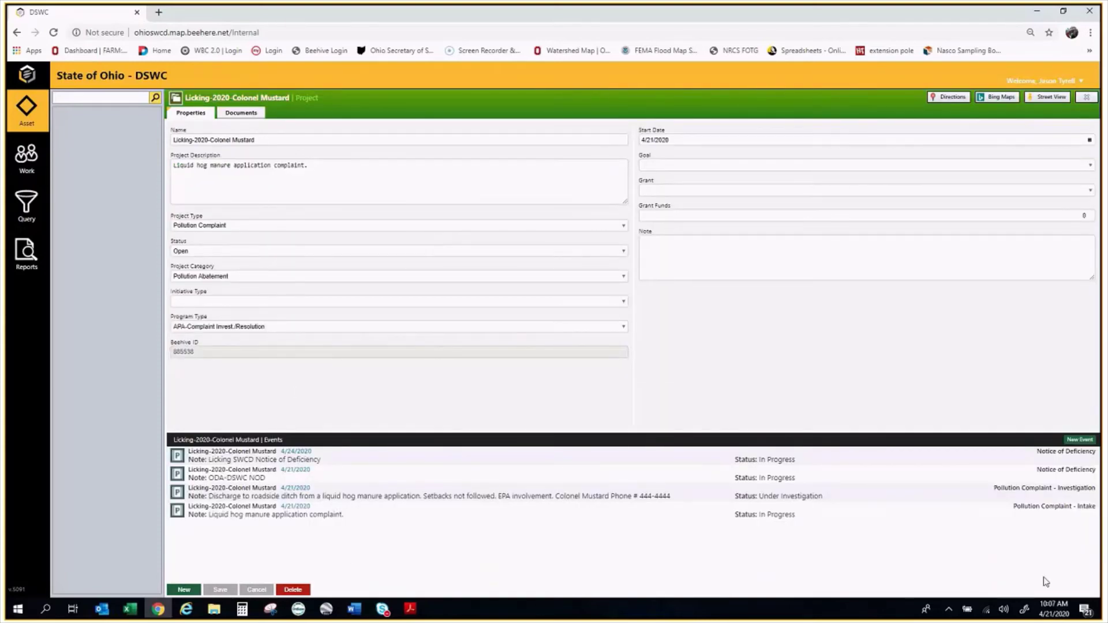
click(278, 475)
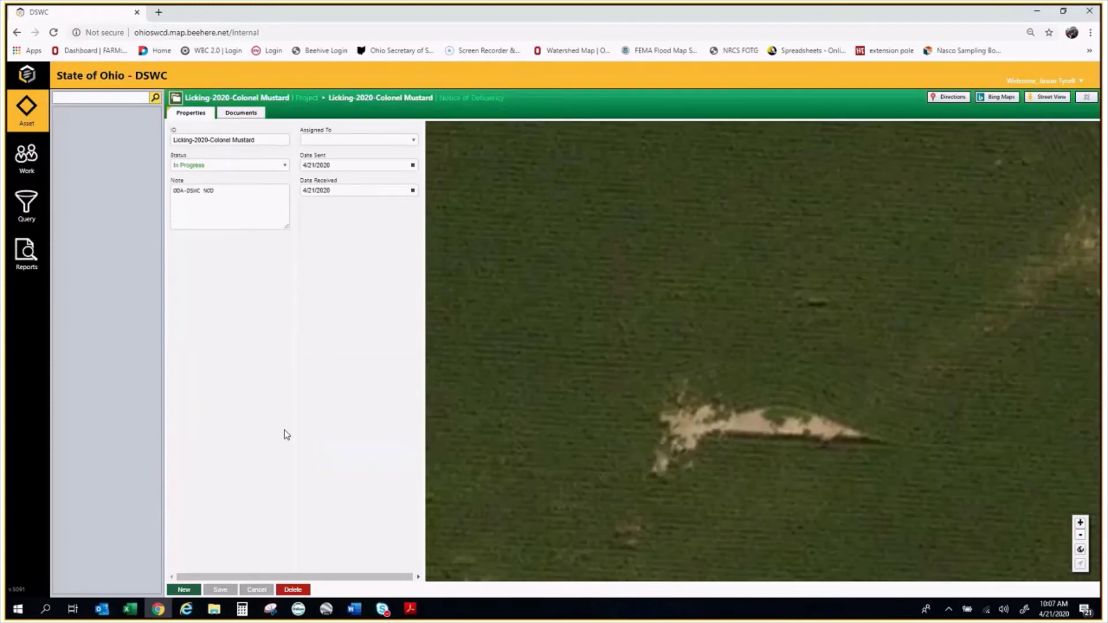
click(413, 165)
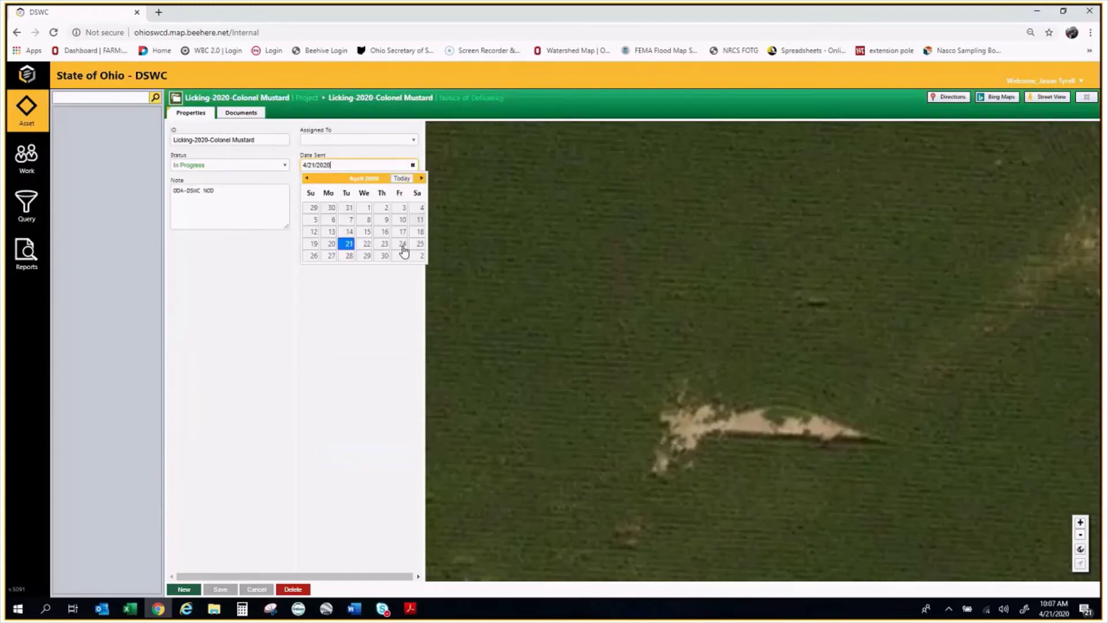
click(384, 257)
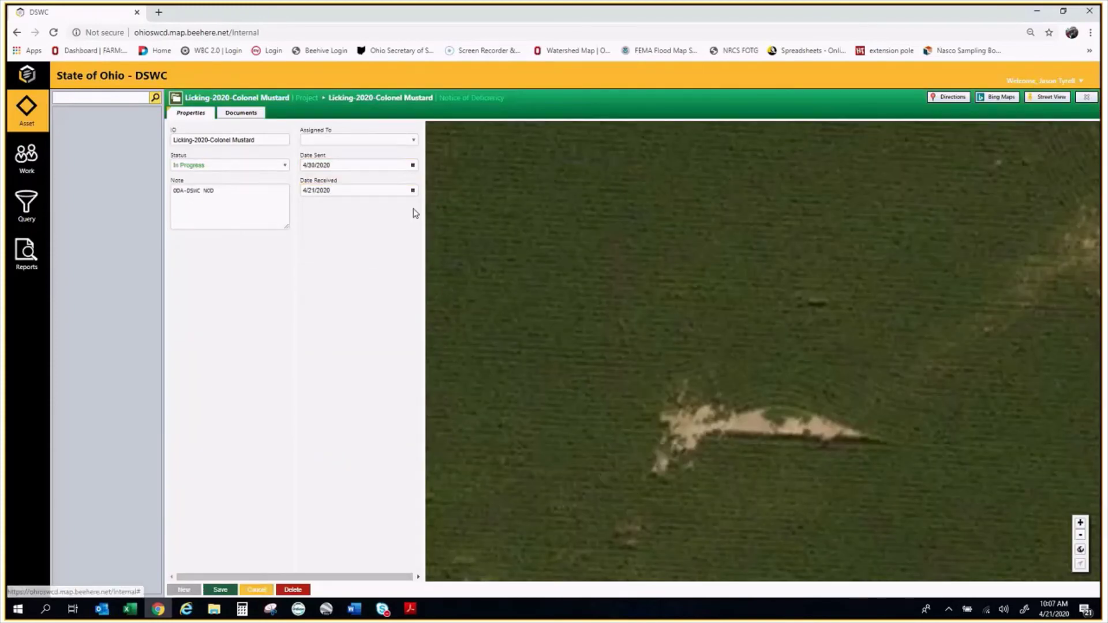
click(413, 191)
click(384, 282)
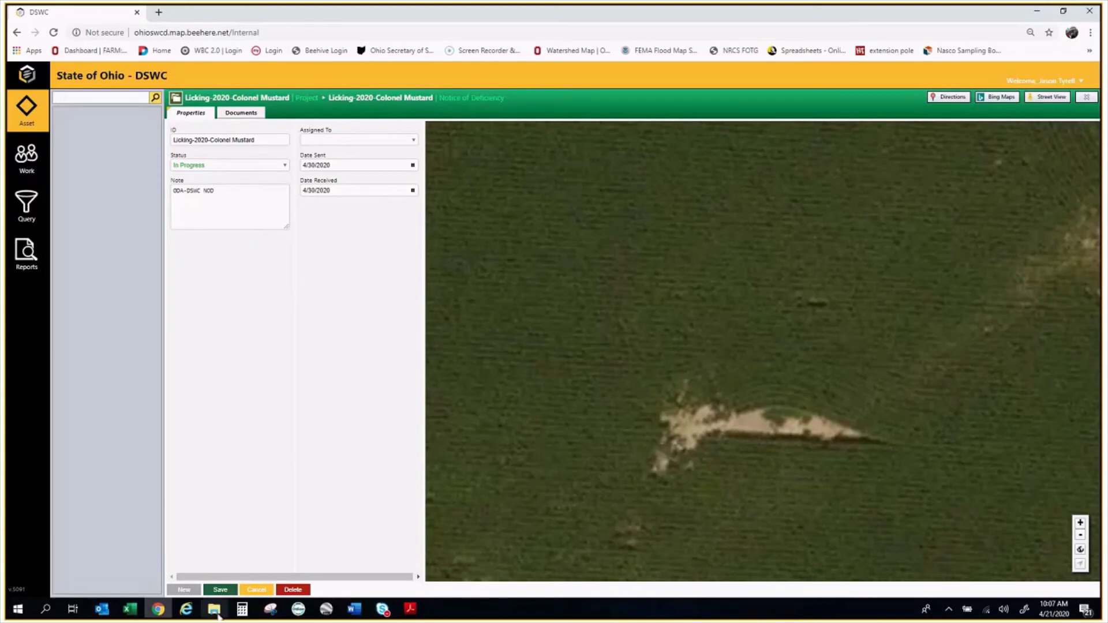
click(225, 590)
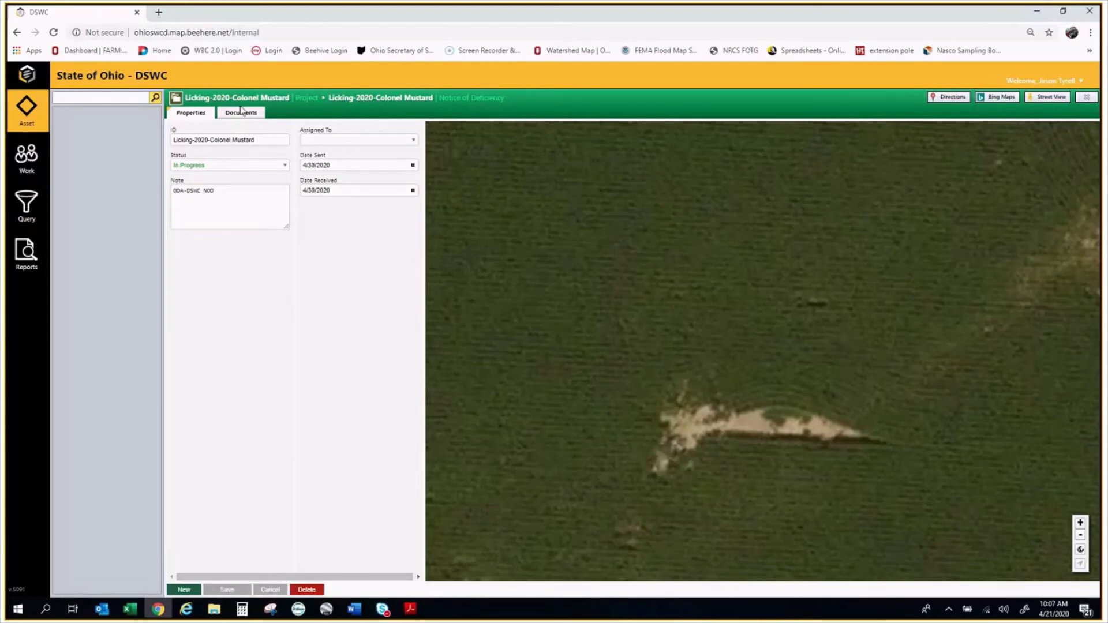
click(263, 99)
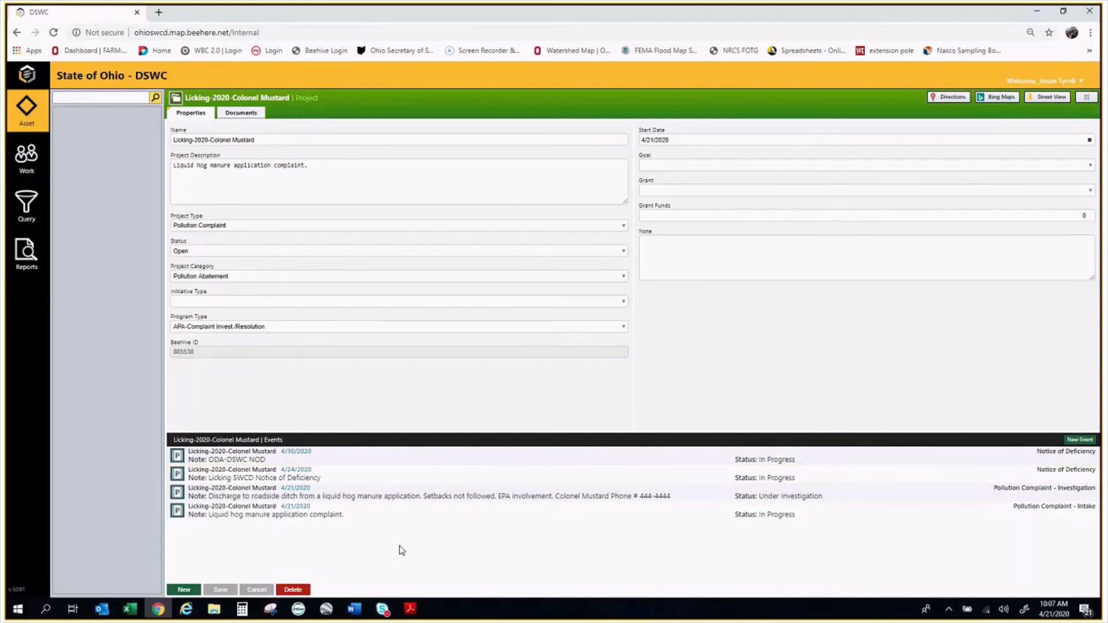
Add a new event of type Pollution Complaint - Resolution to the Licking-2020-Colonel Mustard project
click(1080, 439)
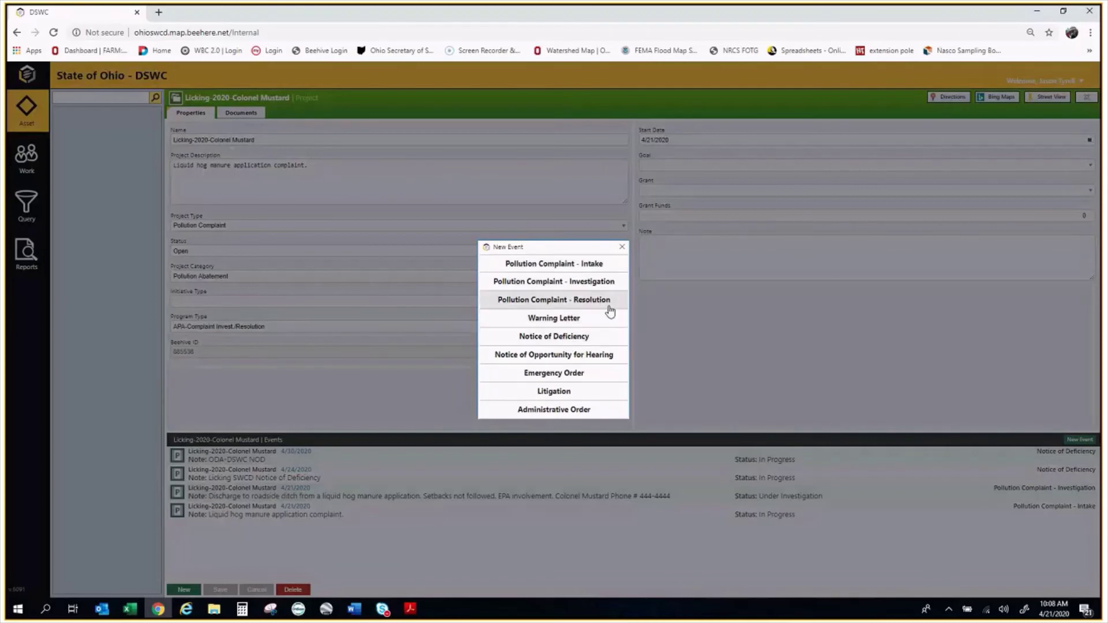
click(573, 303)
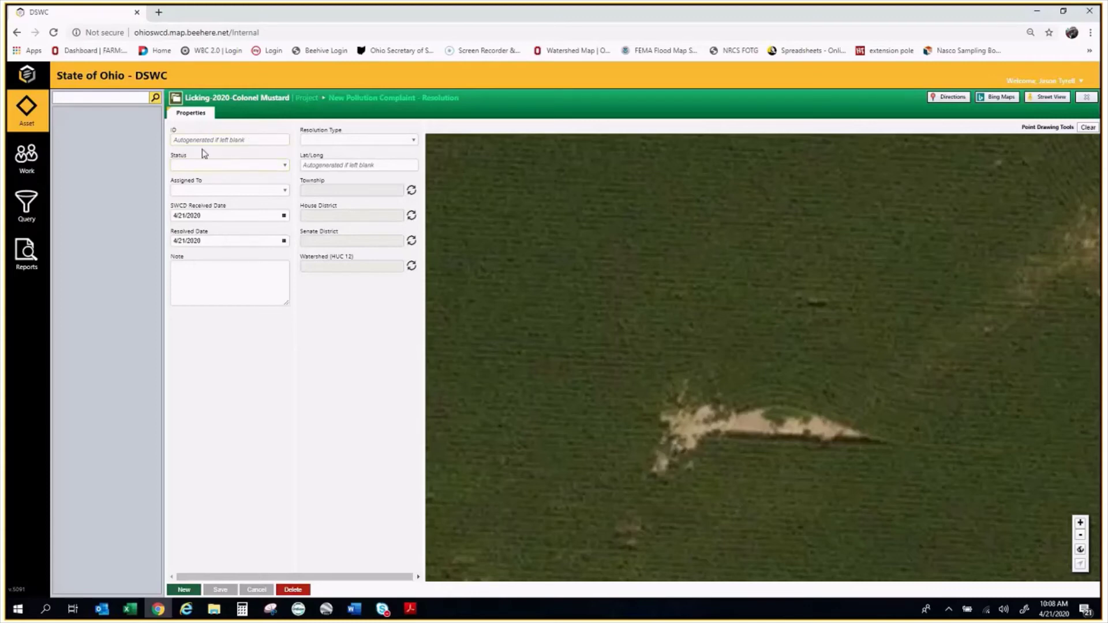
Paste the project name as the ID, set status Resolution In Progress, and assign a staff member
right_click(221, 143)
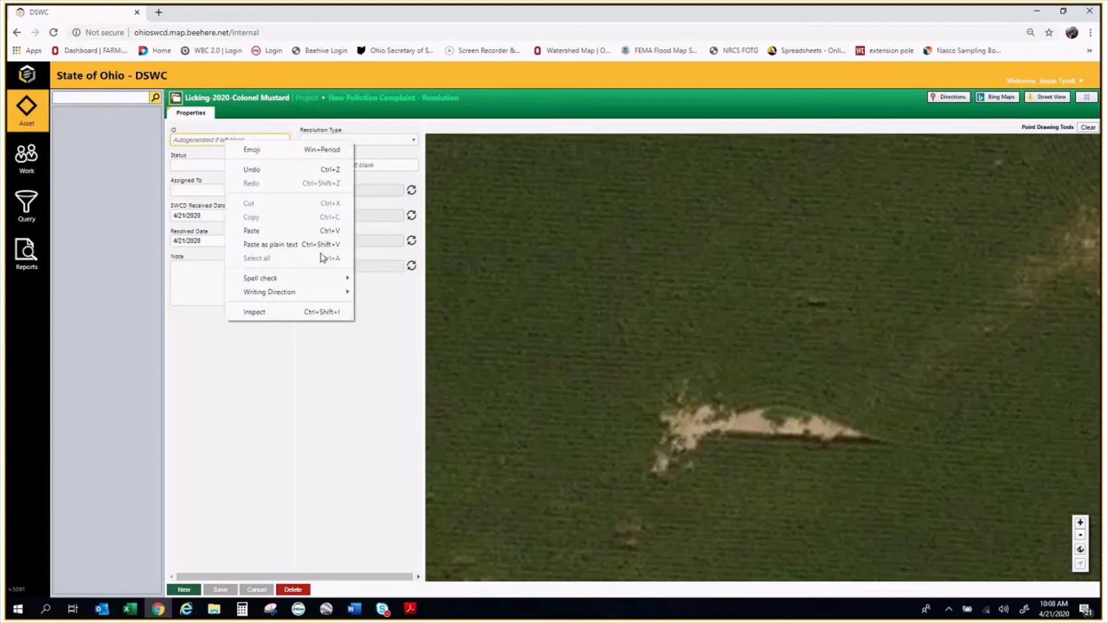
click(300, 225)
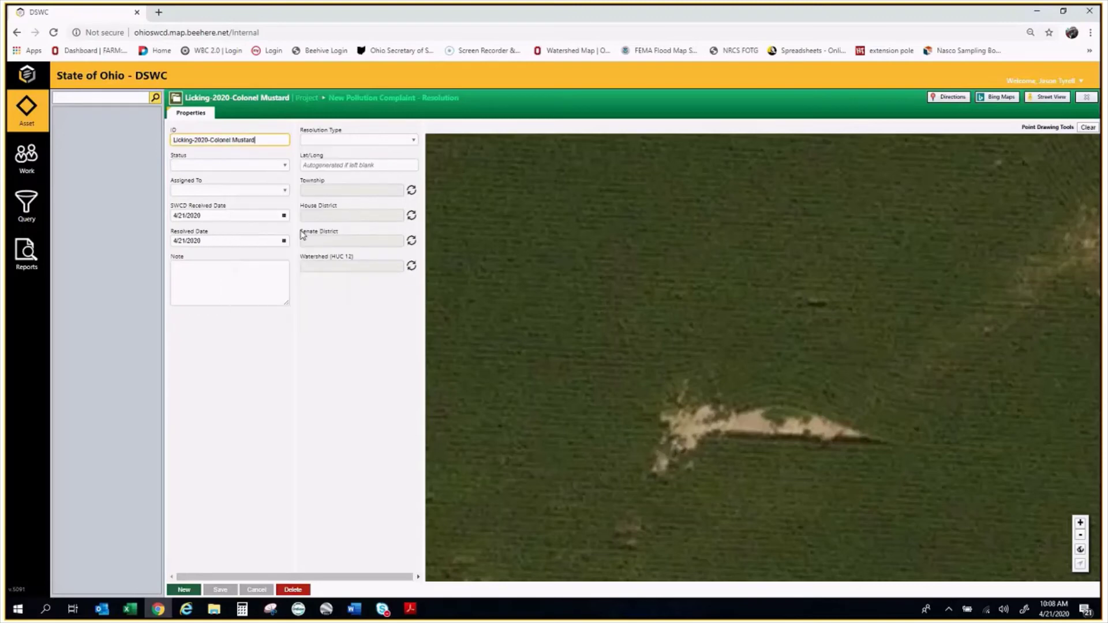
click(214, 167)
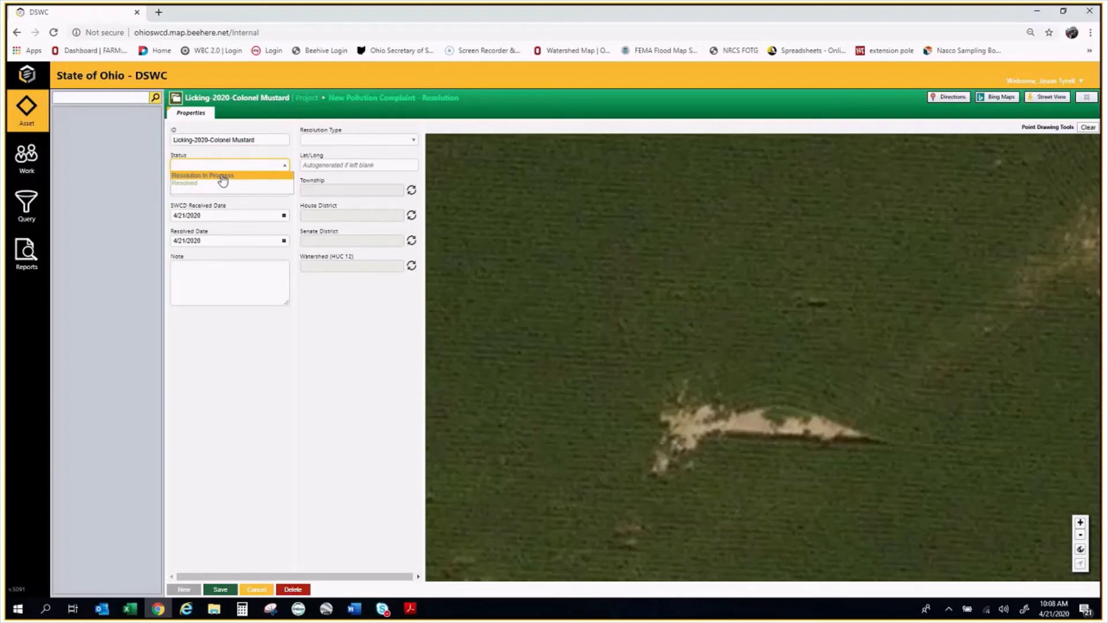
click(222, 177)
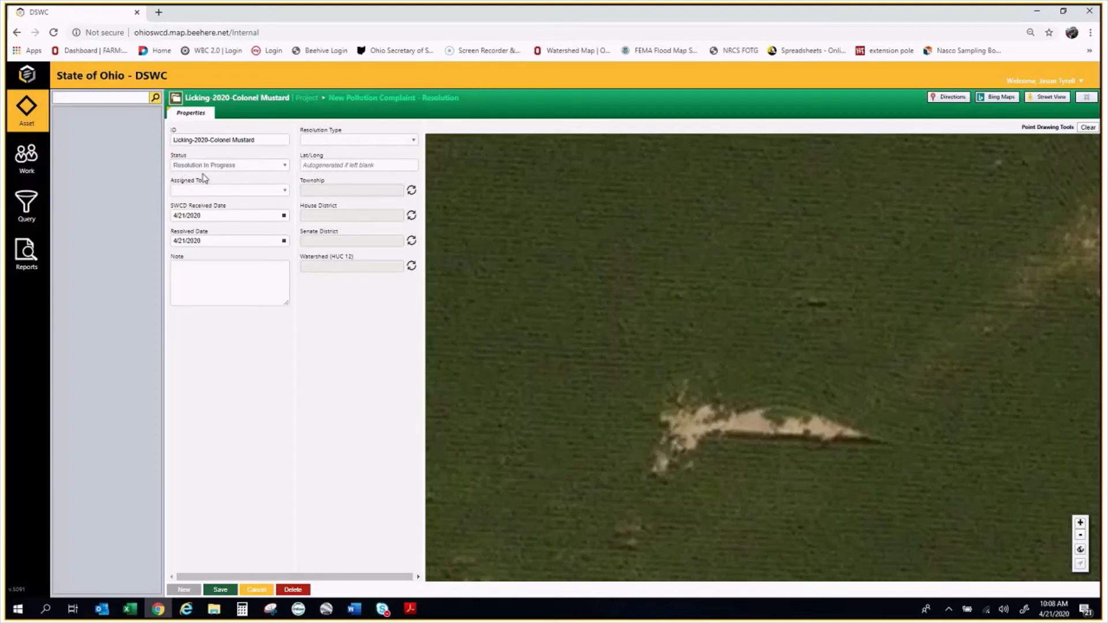
click(265, 191)
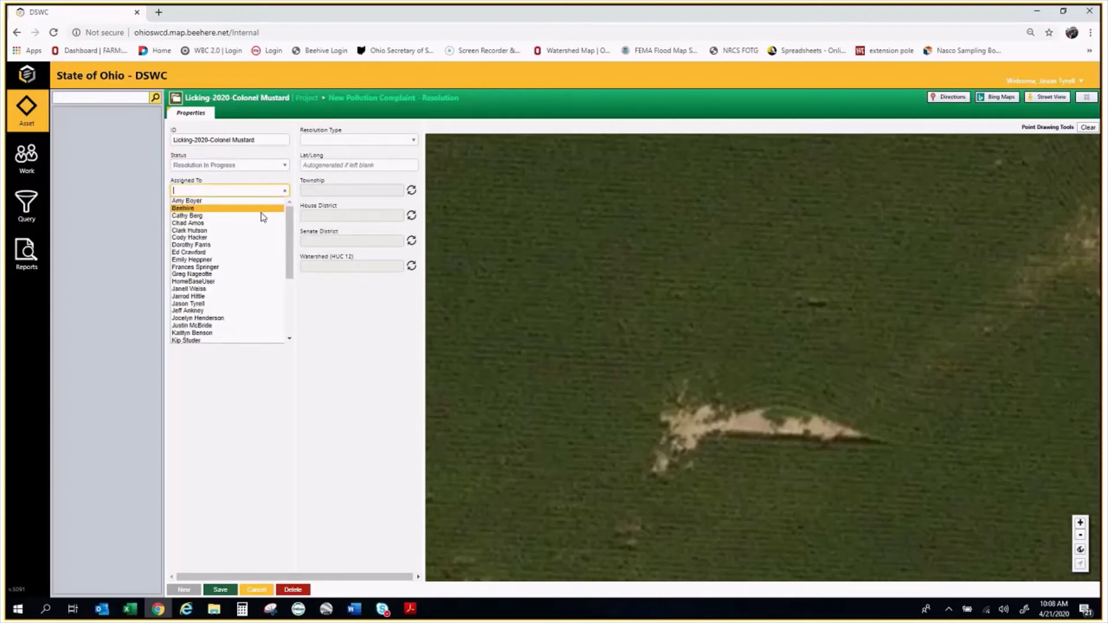
click(212, 296)
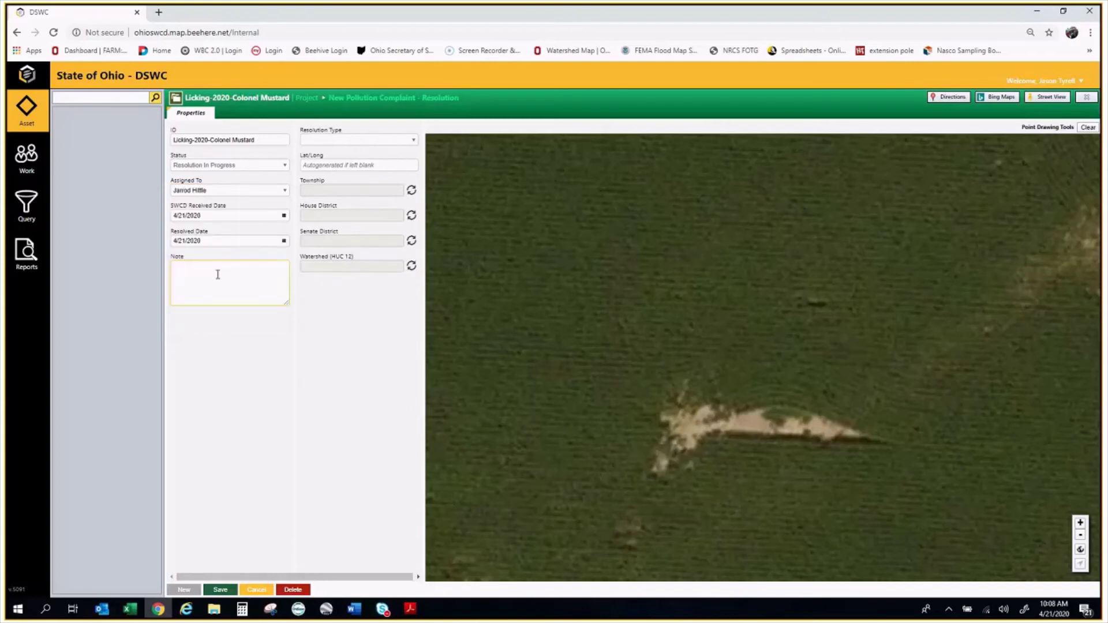
Save the resolution with resolved date 5/1/2020, type Enforcement, and note 'Corrective actions in NOD completed'
click(224, 213)
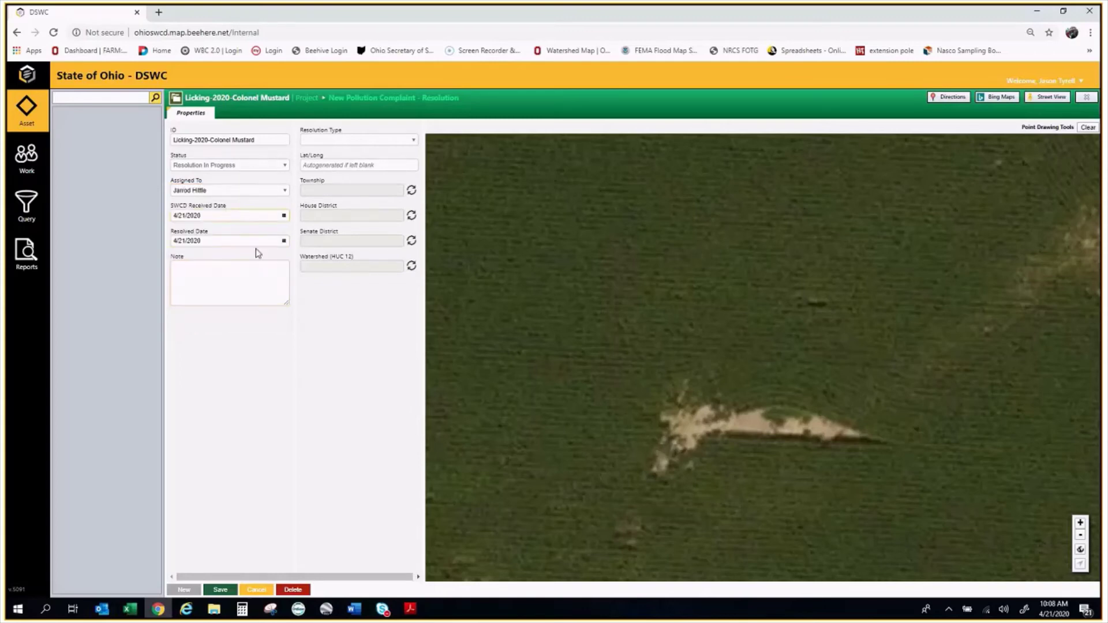
click(222, 240)
key(BackSpace)
click(215, 239)
text(5/)
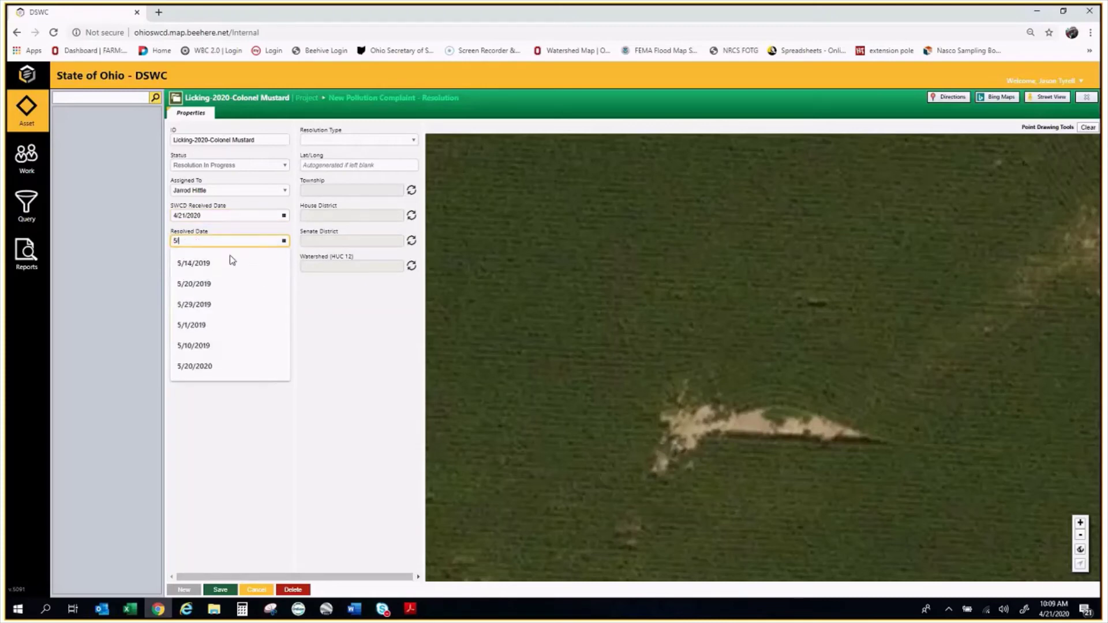
text(1/201)
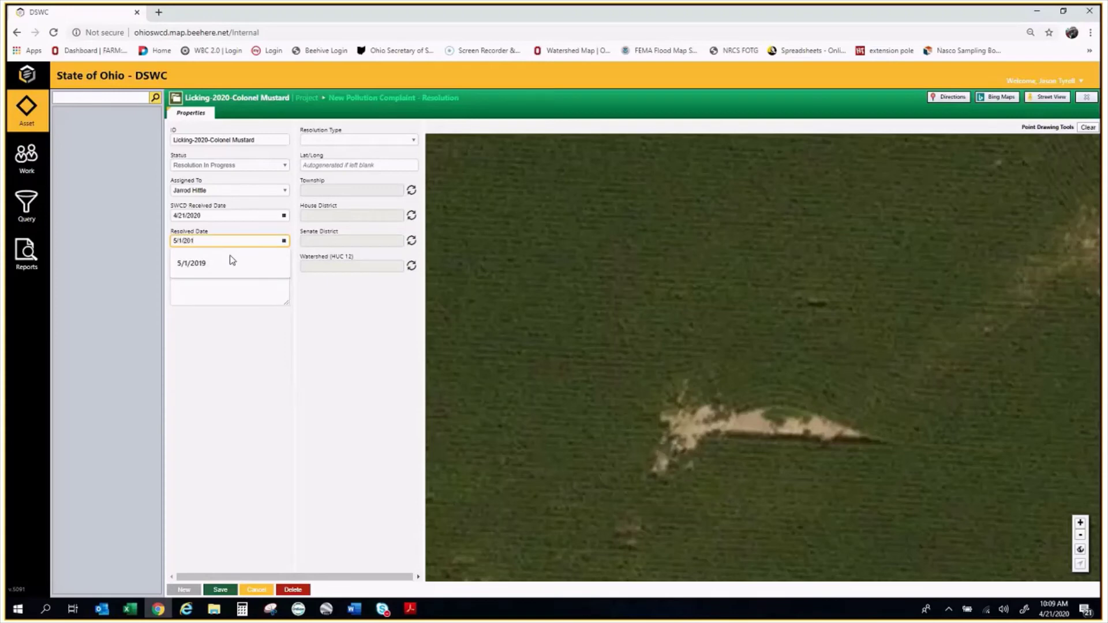
key(BackSpace)
text(20)
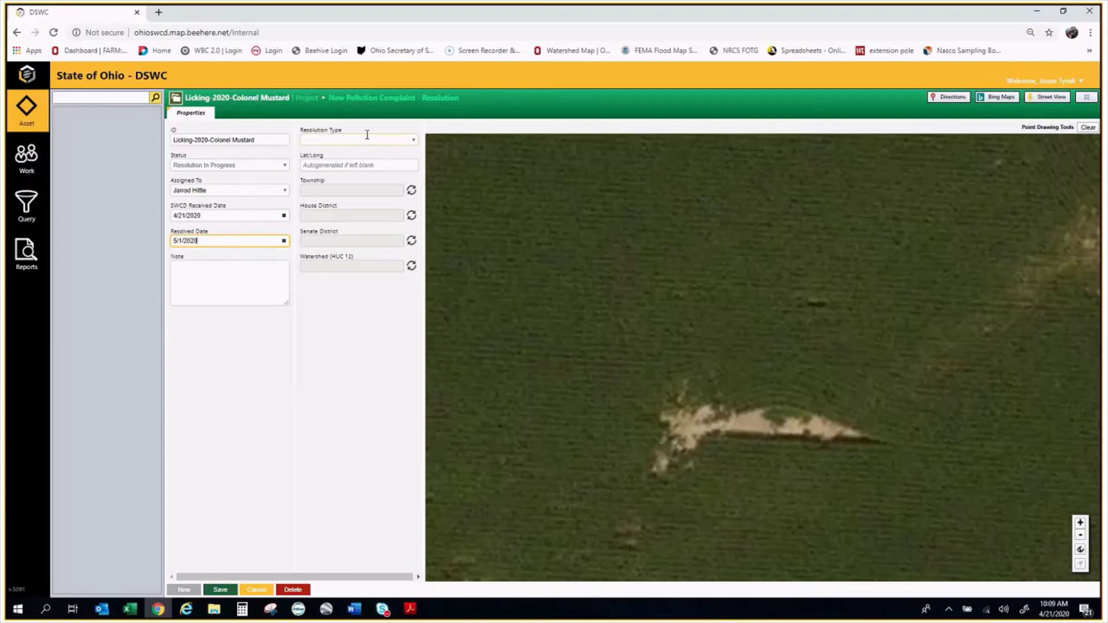
click(367, 137)
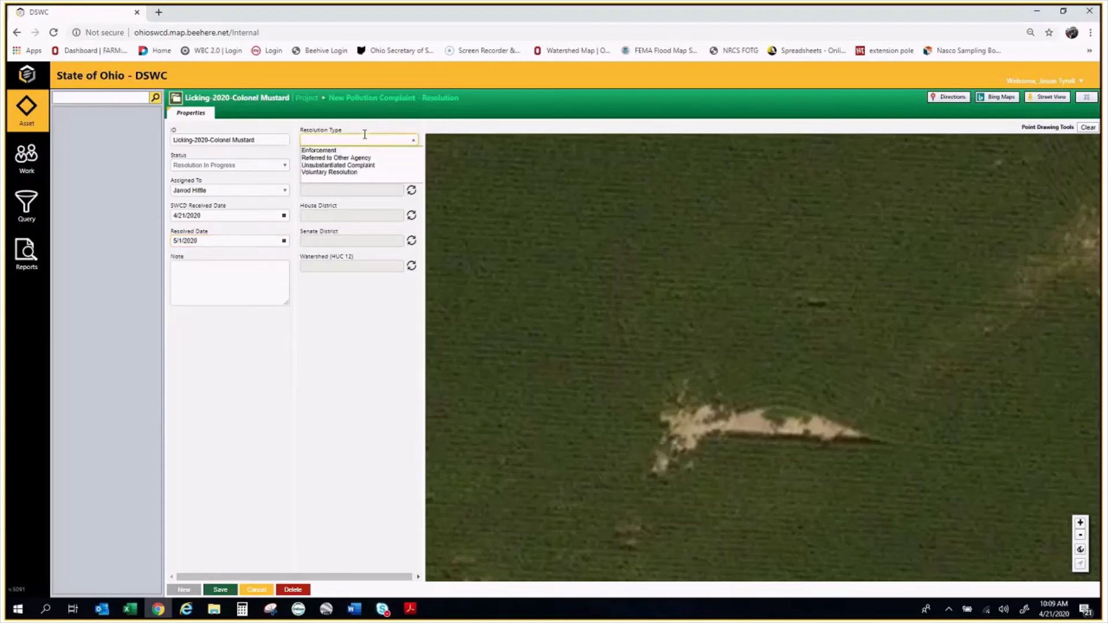
click(335, 151)
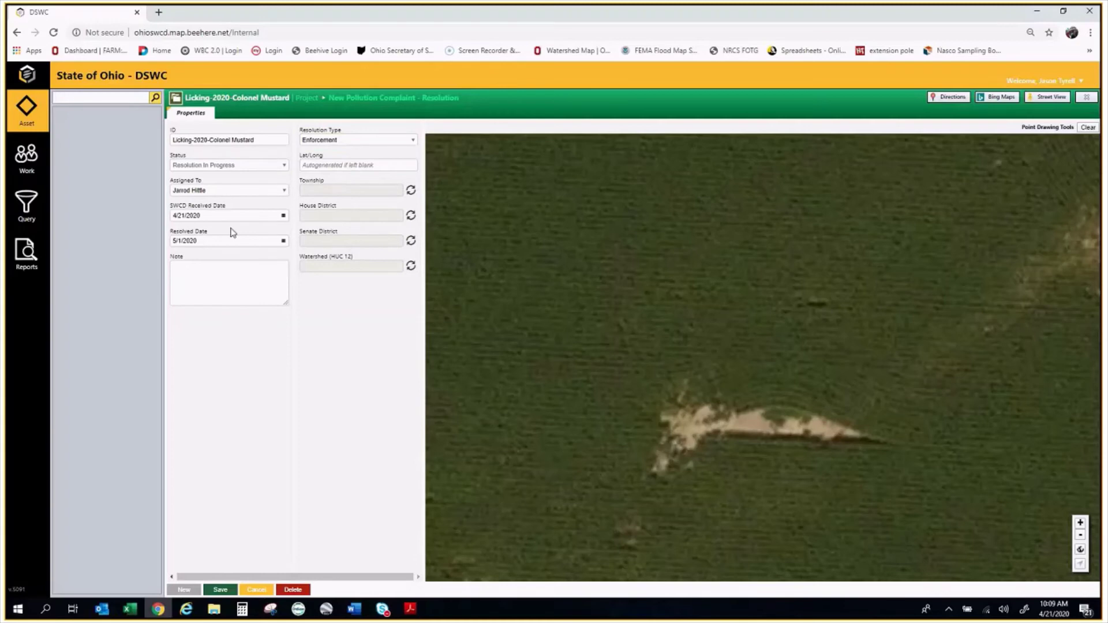
click(240, 278)
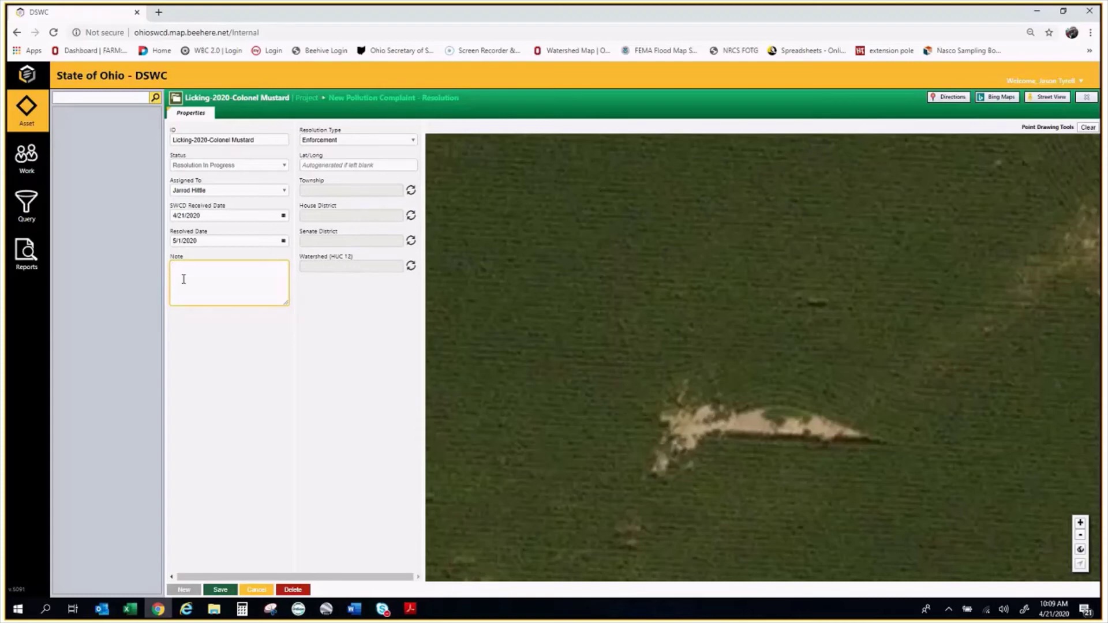
text(corrective actions in NOD completel)
click(220, 590)
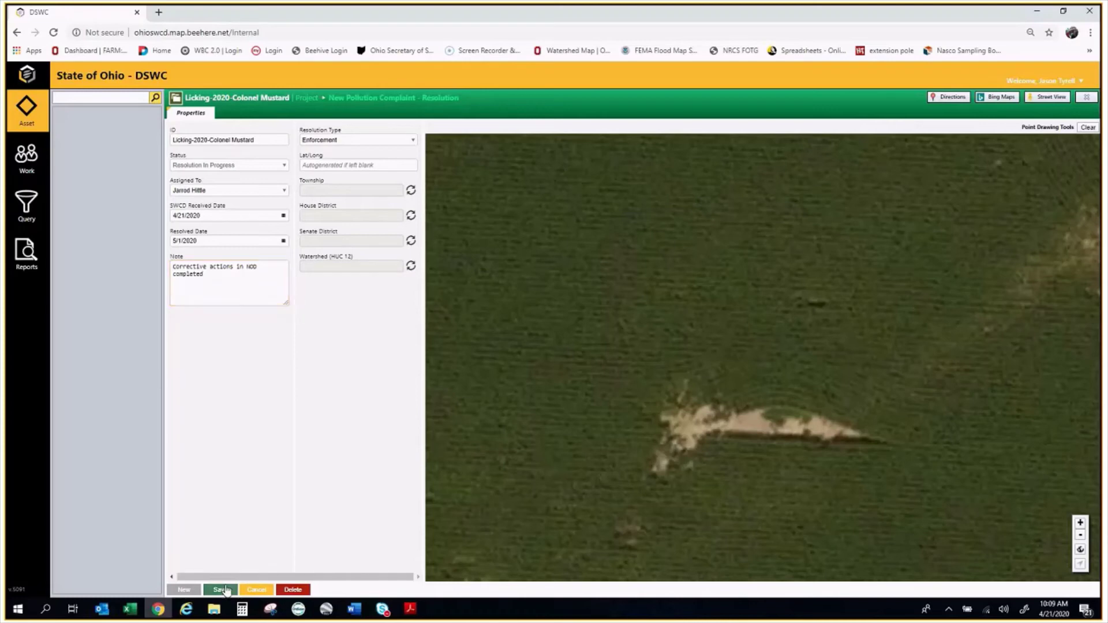
click(244, 103)
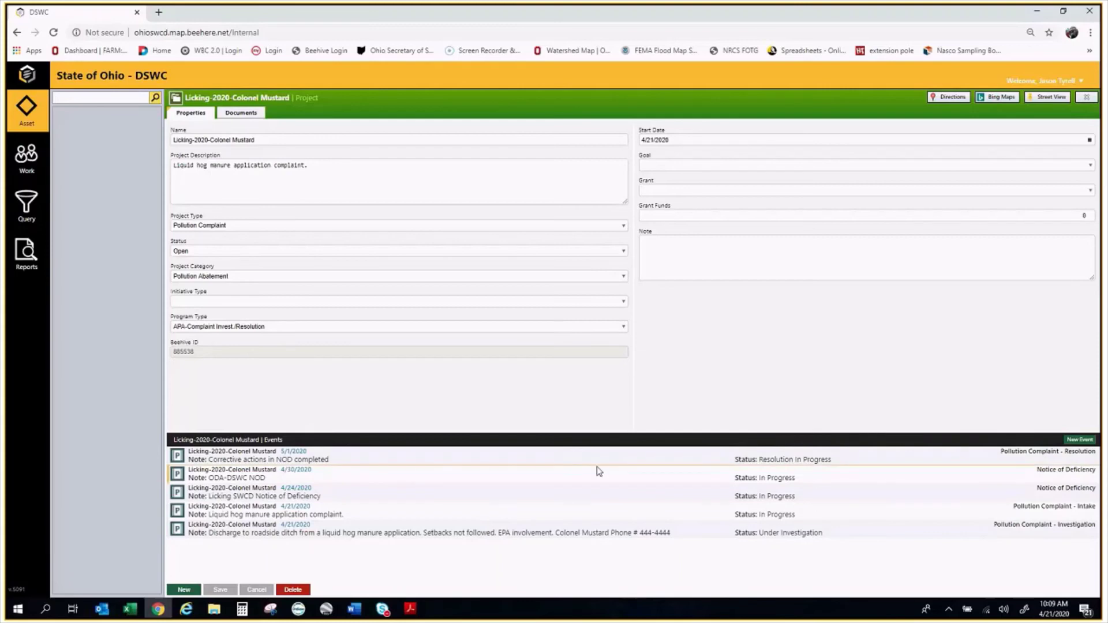
Reopen the 5/1/2020 Resolution event, change its status to Resolved, and save
click(487, 457)
click(283, 166)
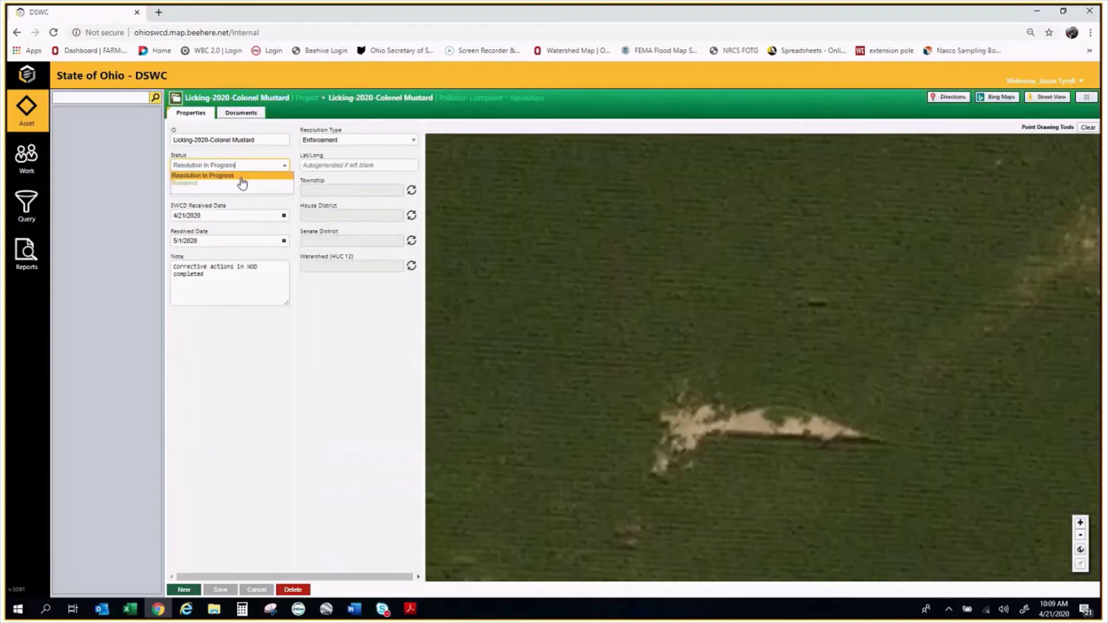
click(192, 183)
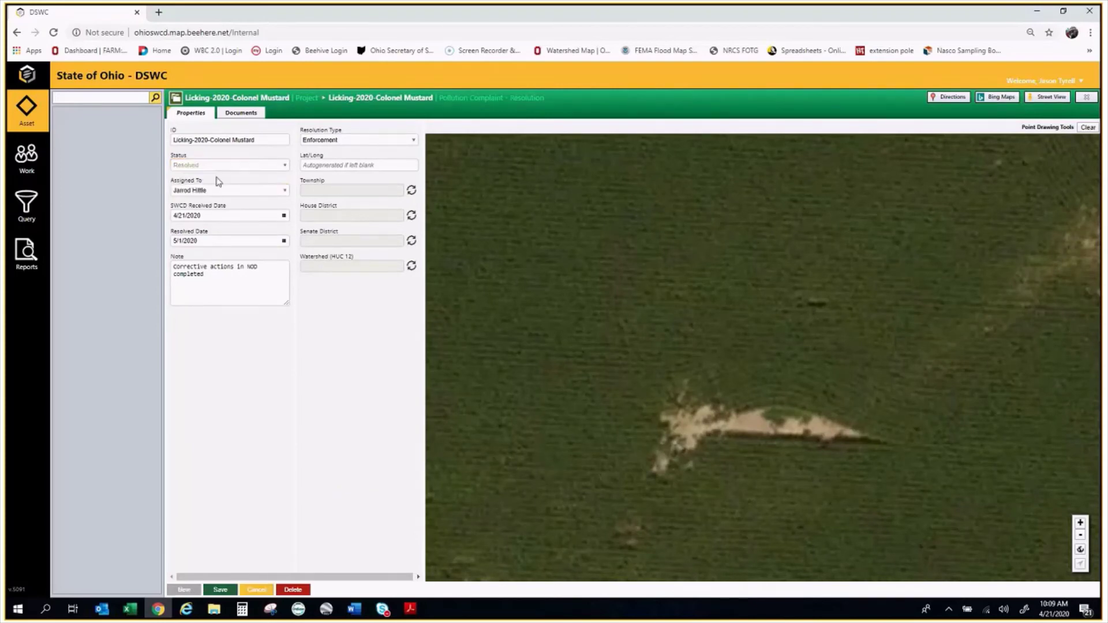
click(220, 589)
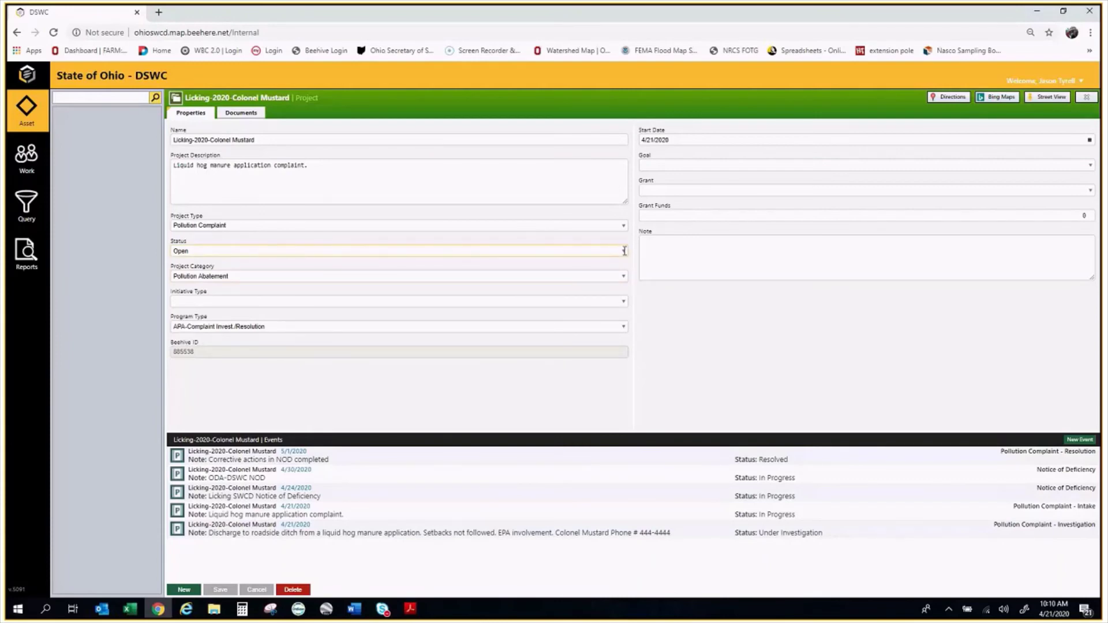
Set the Licking-2020-Colonel Mustard project status to Completed and save
click(623, 251)
click(231, 276)
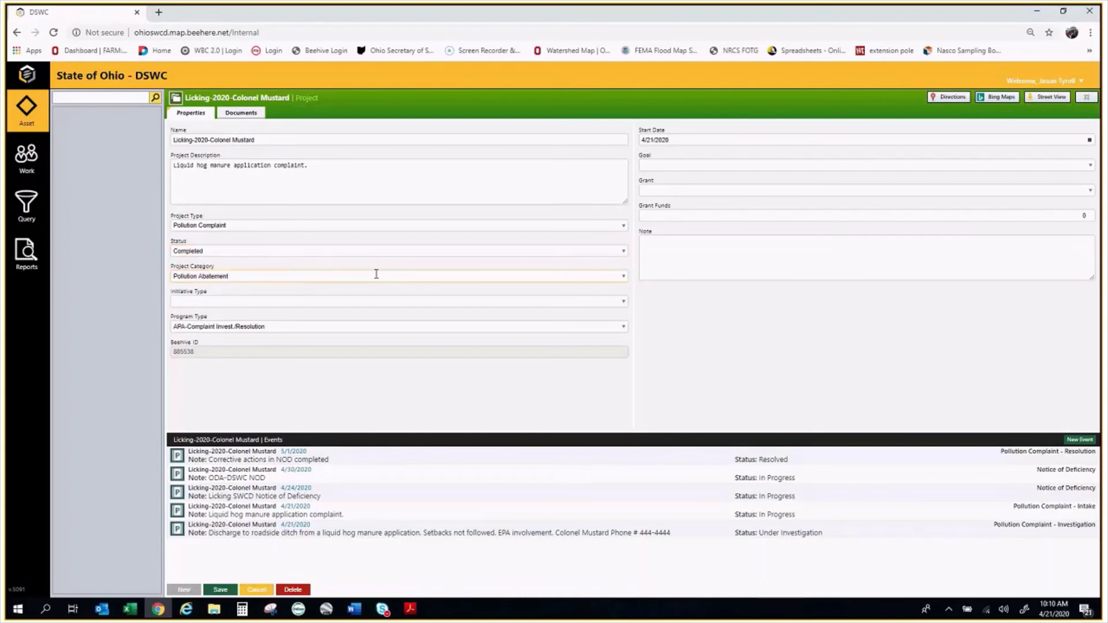
click(220, 590)
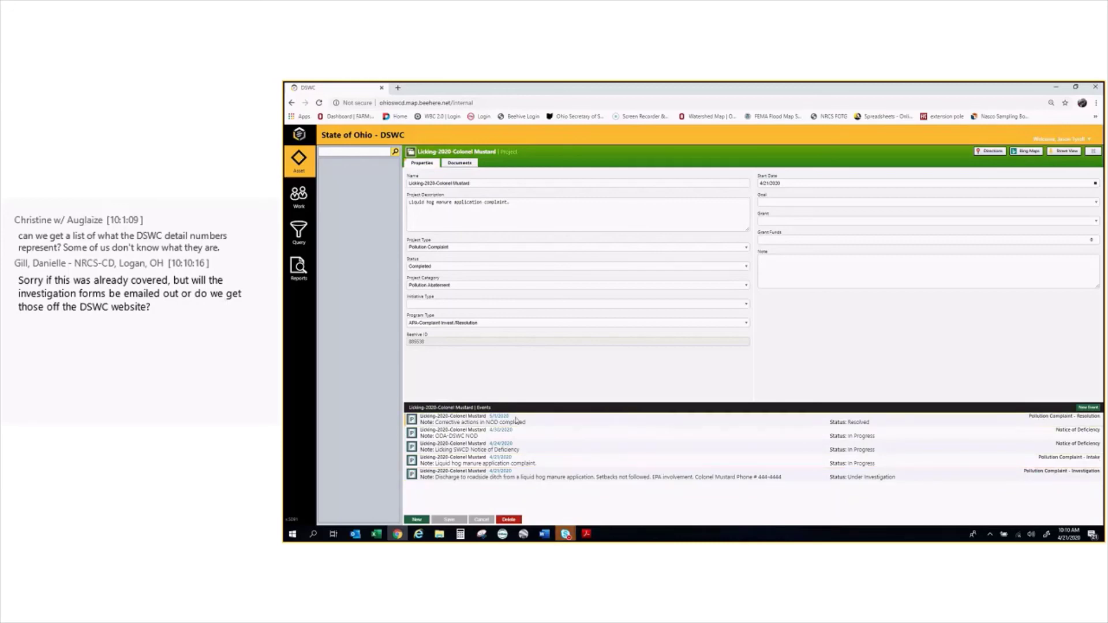
Reopen the Resolution event, try Unsubstantiated Complaint, then save its resolution type as Enforcement
click(518, 420)
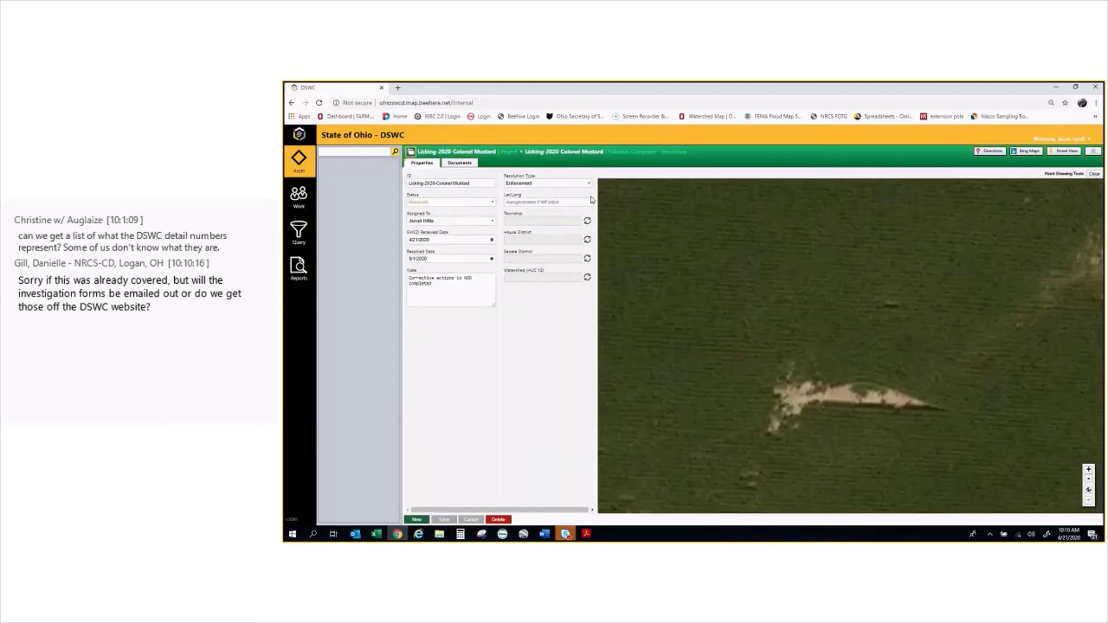
click(584, 183)
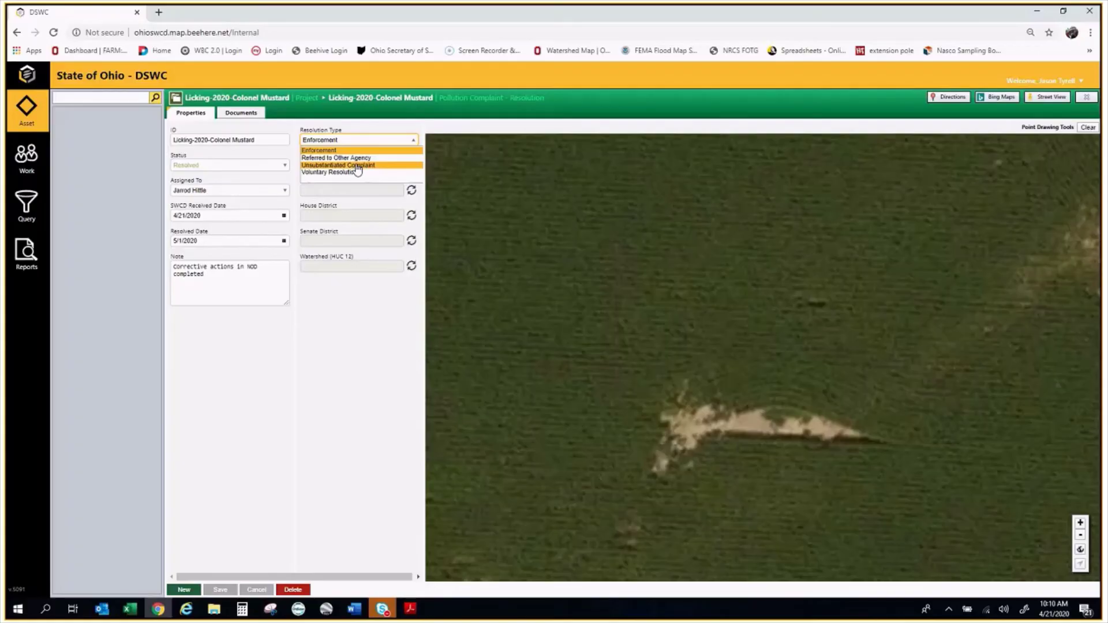
click(540, 202)
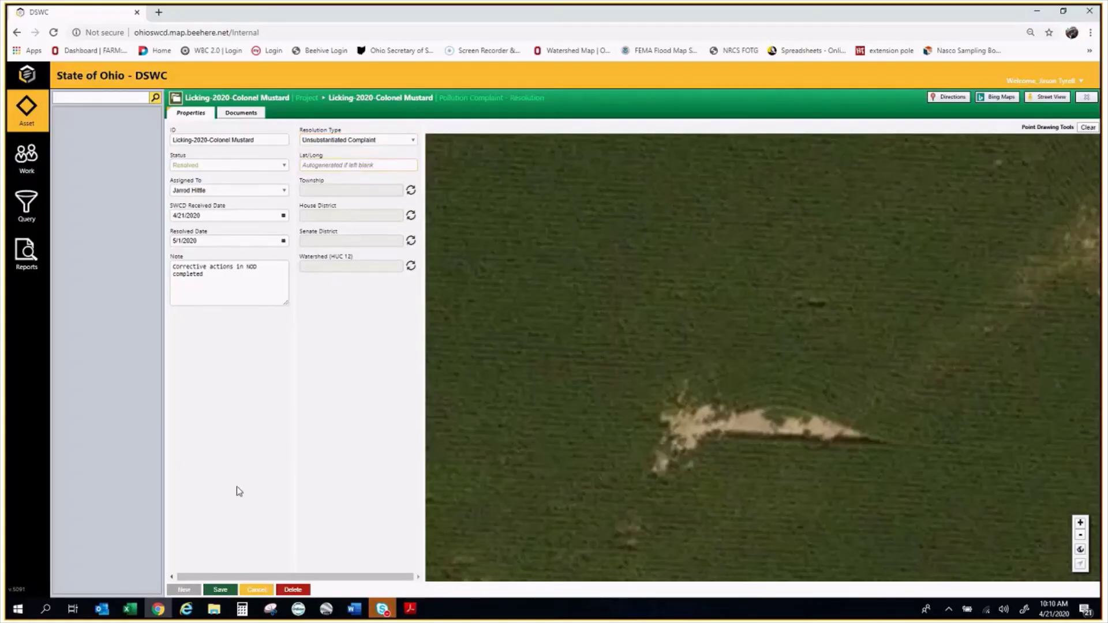
click(366, 139)
click(337, 169)
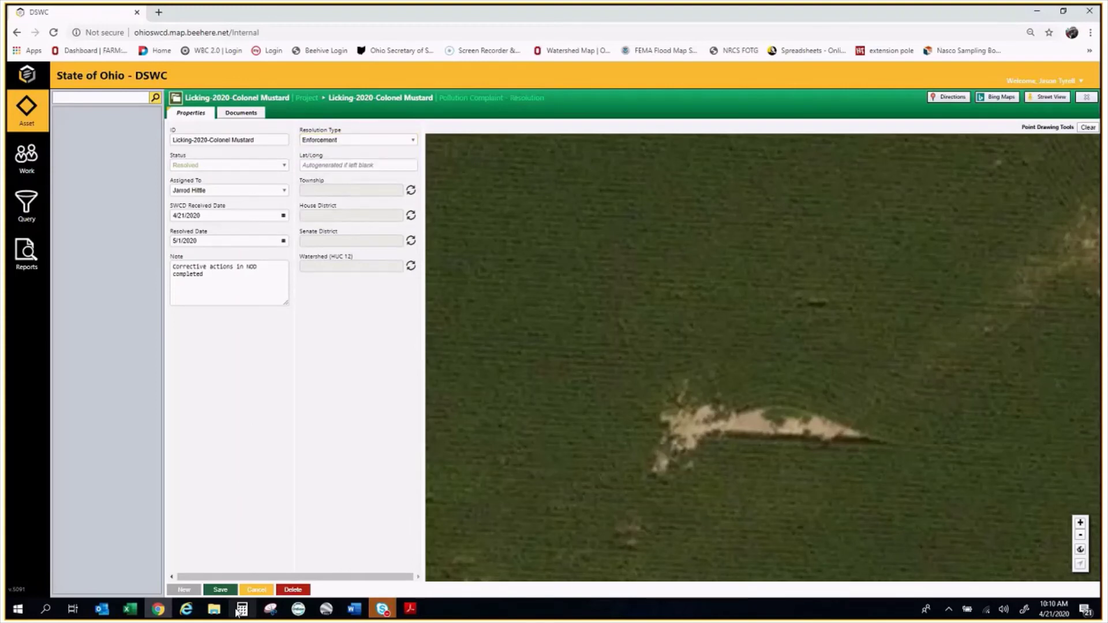
click(220, 590)
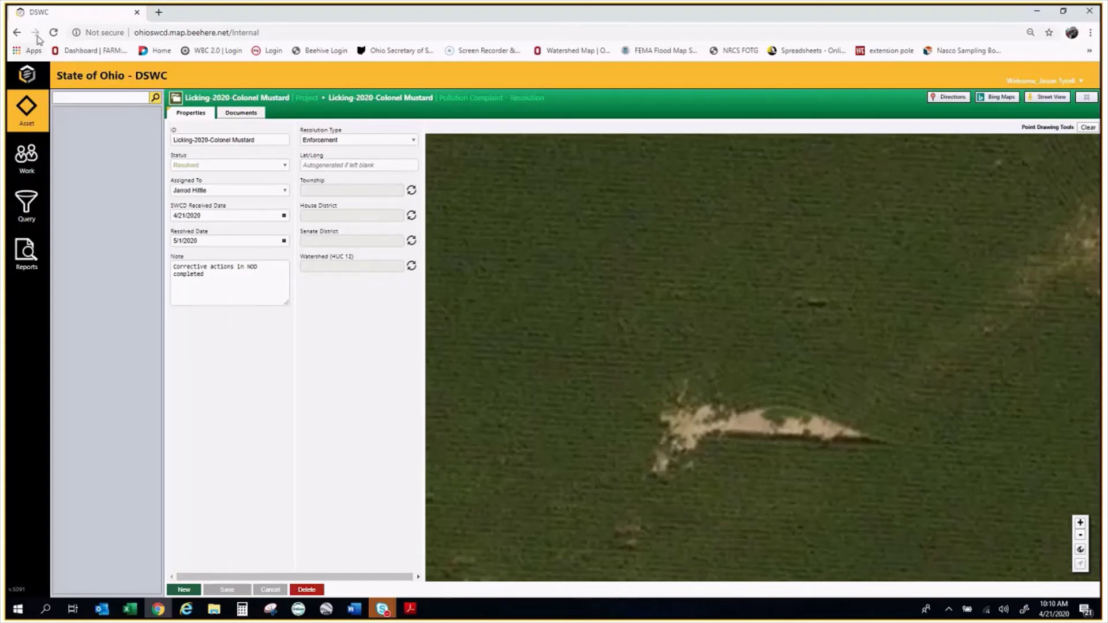
Return to the Licking-2020-Colonel Mustard project page, then switch to another open application
click(253, 99)
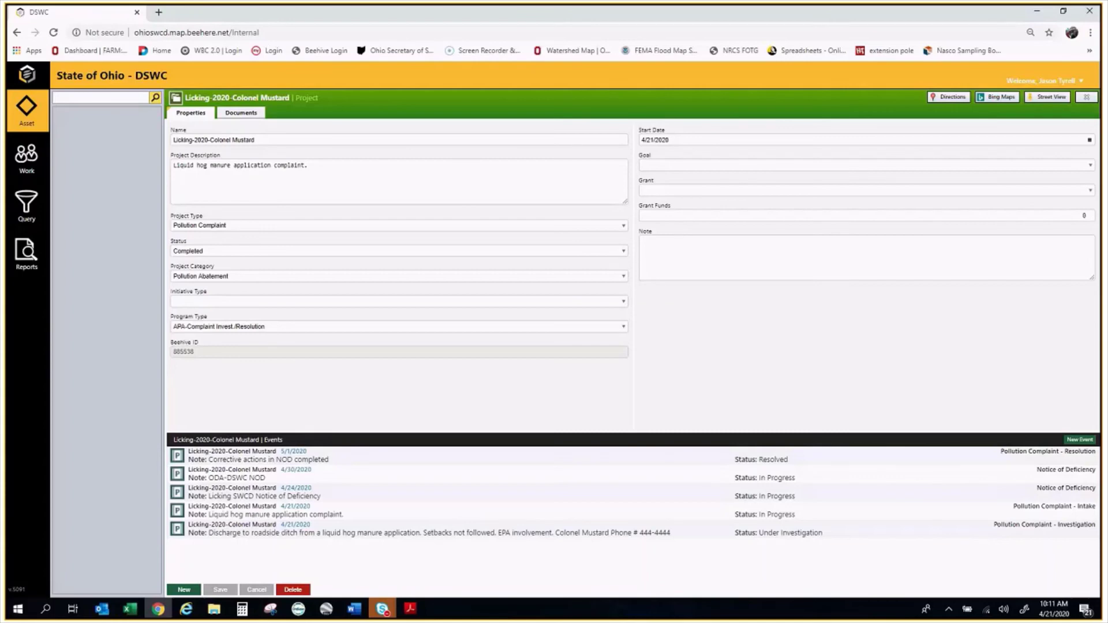
key(alt+Tab)
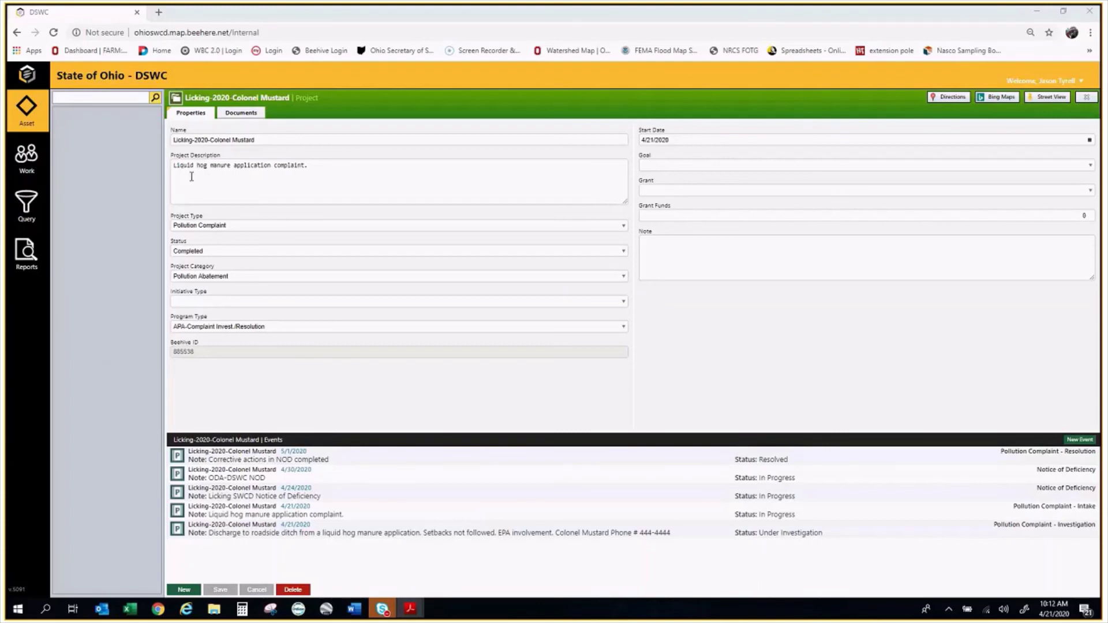
In the Licking-2020-Colonel Mustard project note, enter each contact's name and phone number on separate lines
click(251, 103)
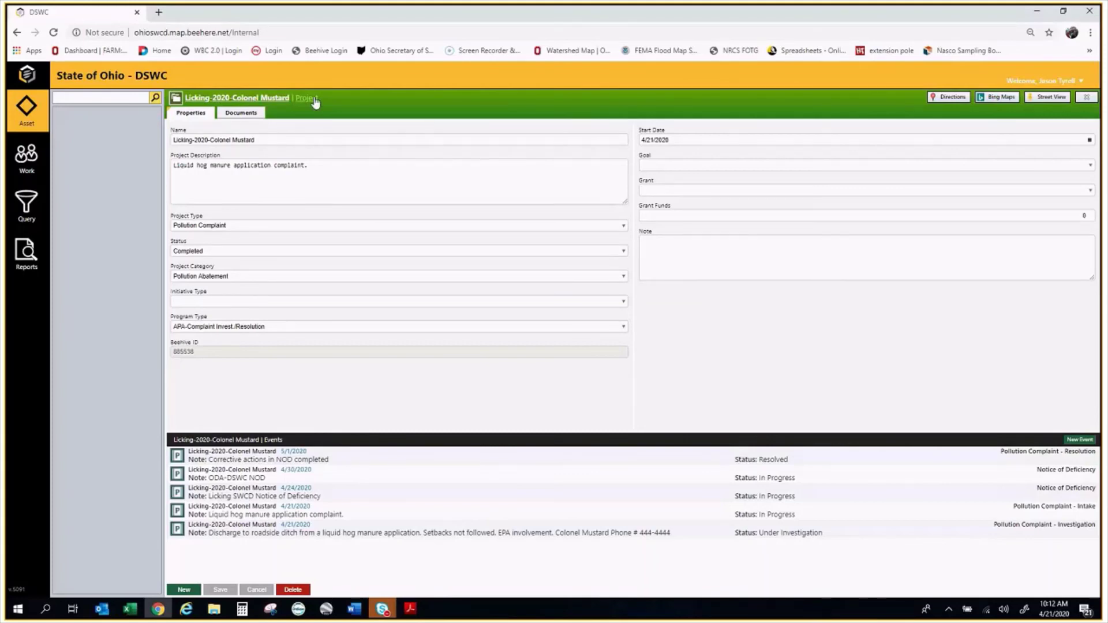
click(769, 260)
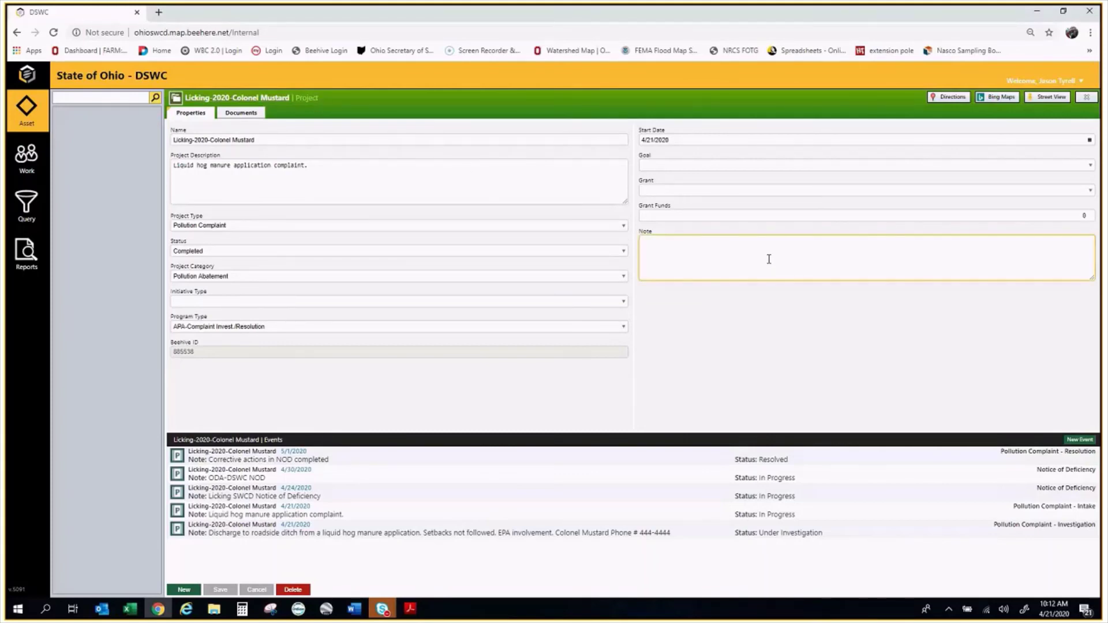
text(Colonel M)
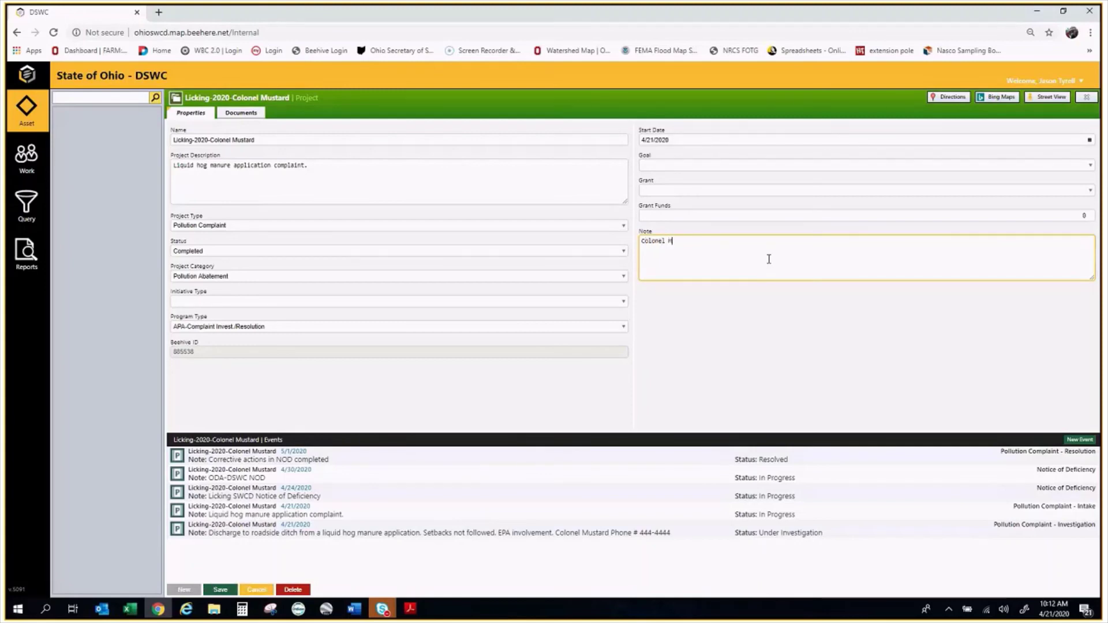
text(ustard)
text( -444-4444)
key(shift+Right)
key(shift+Right)
key(shift+Right)
key(BackSpace)
text(444-4444 )
text(Mr)
text(. Green: )
text(555)
text(-5555)
key(Return)
key(alt+Tab)
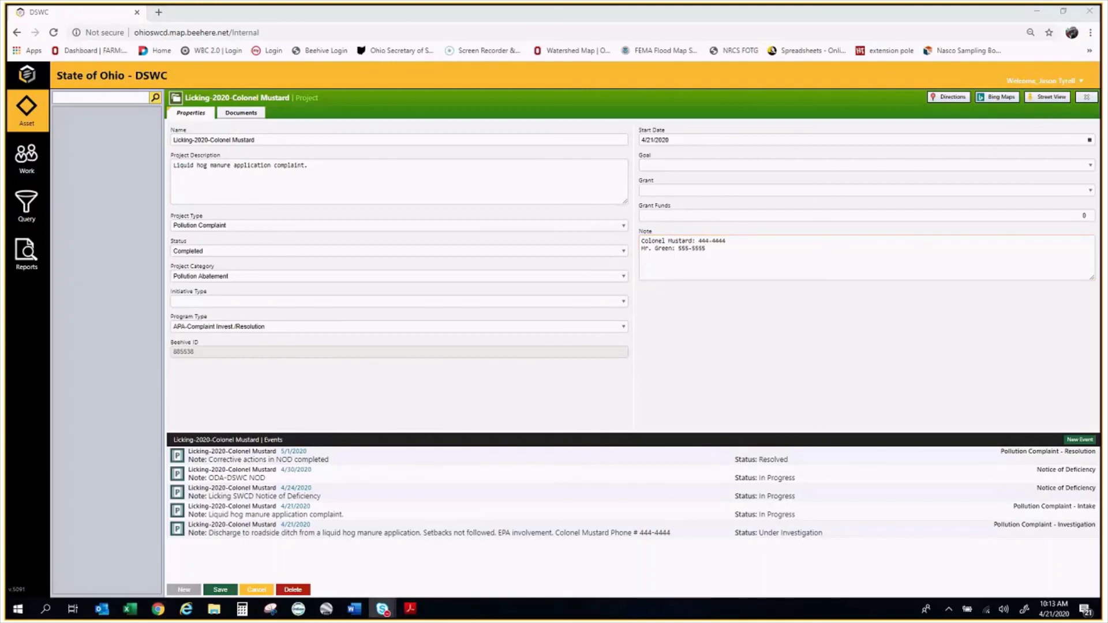